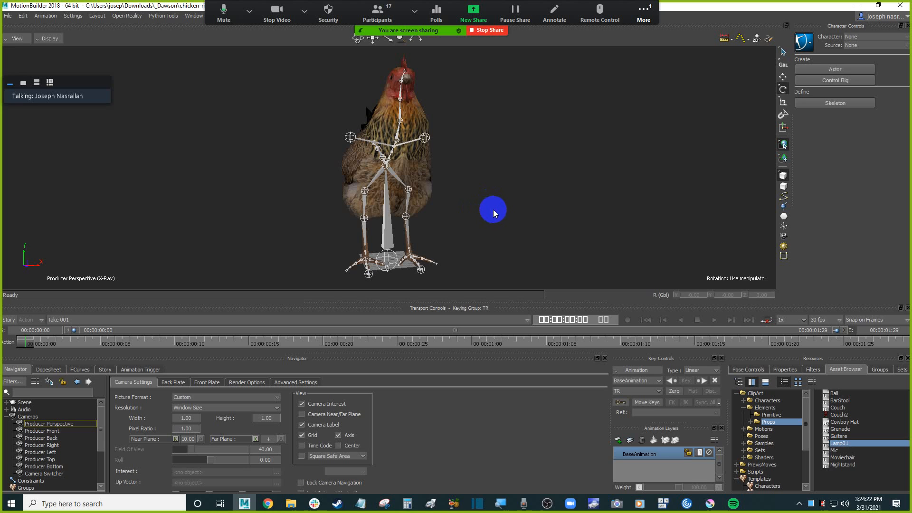
left_click_drag(488, 210, 502, 212, "alt")
left_click(268, 503)
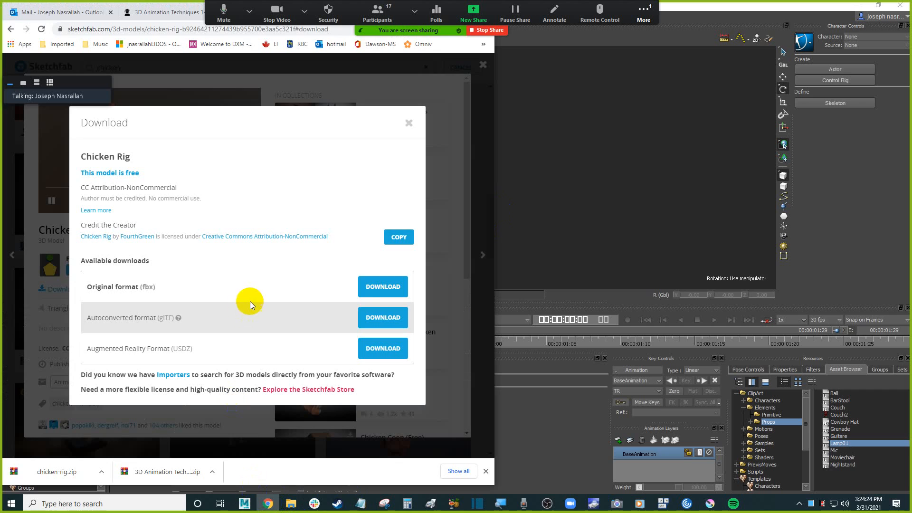
left_click(408, 124)
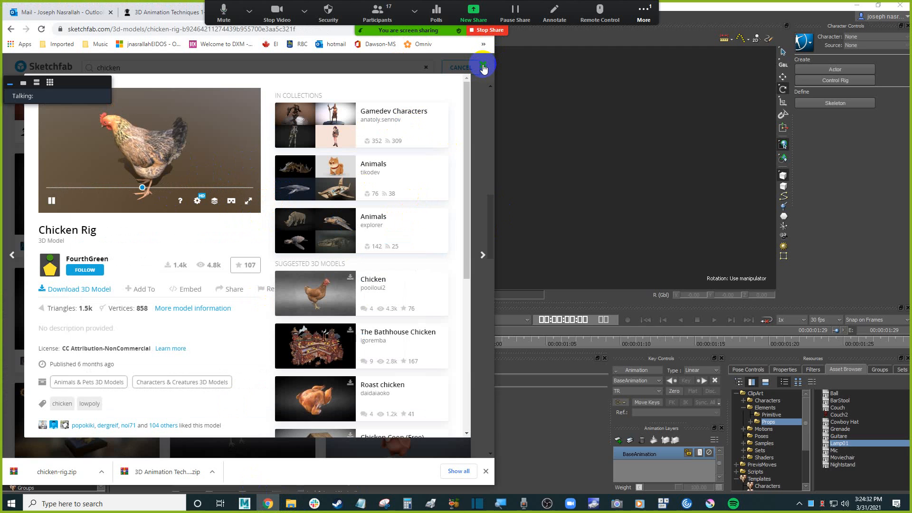
left_click(546, 120)
Select the chicken rig's root and review its joint hierarchy in the schematic view.
left_click(390, 262)
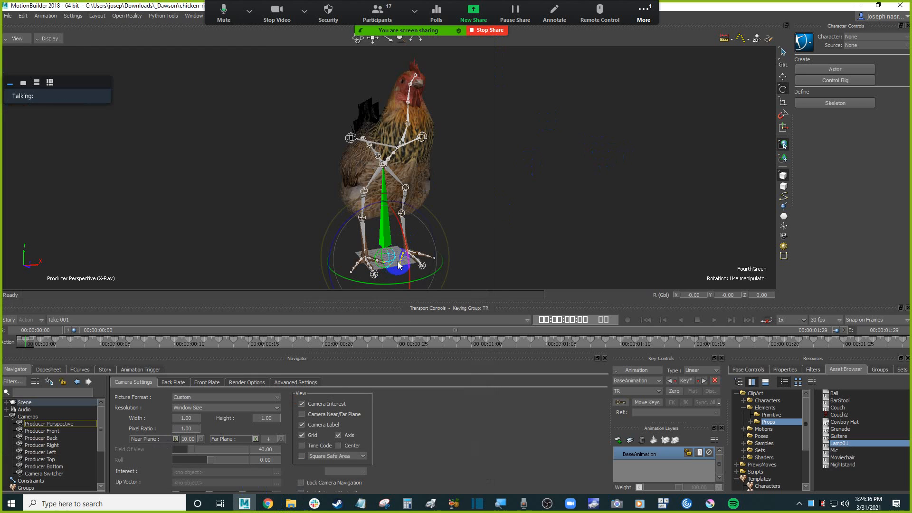
key("s")
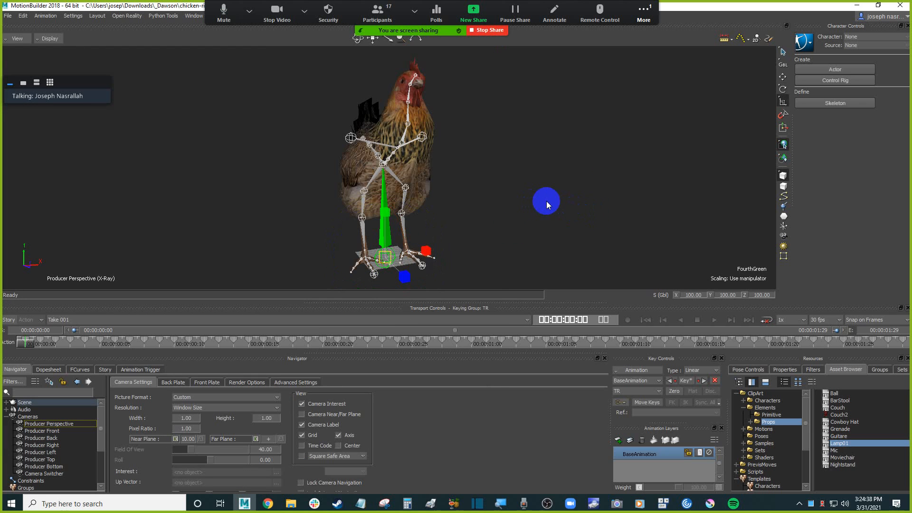
key("ctrl+w")
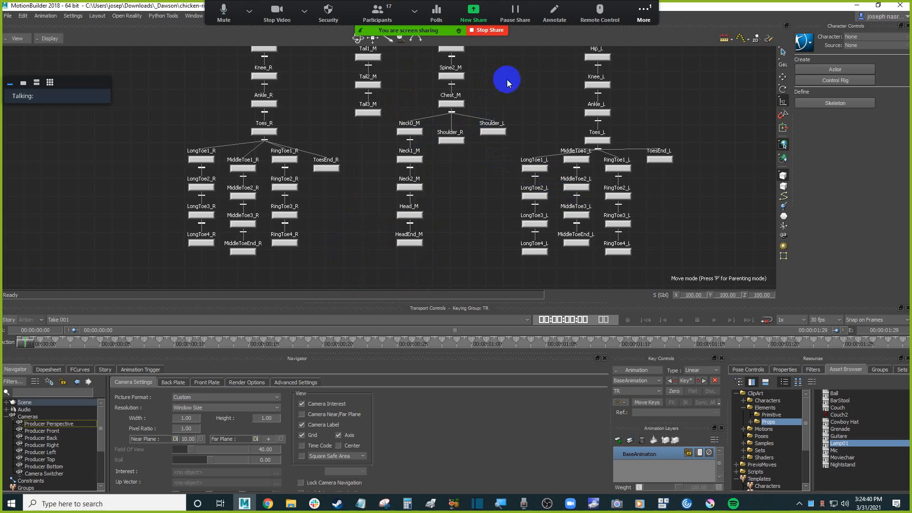
left_click_drag(529, 82, 502, 182, "shift")
scroll(483, 104, "down", 1)
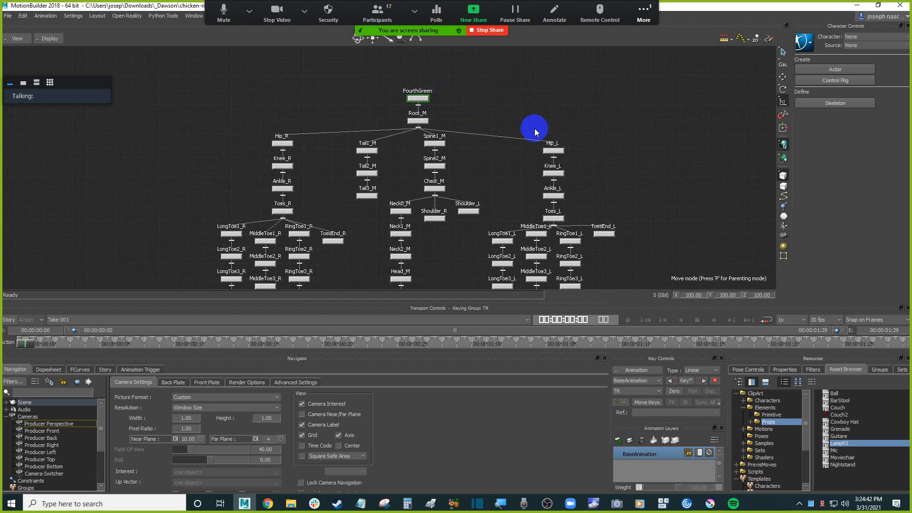
left_click_drag(448, 110, 463, 106, "ctrl")
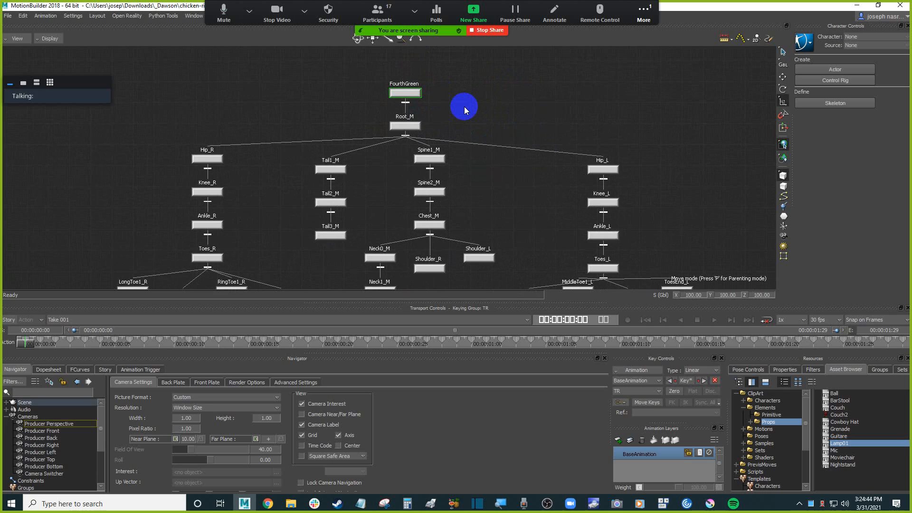
key("ctrl+e")
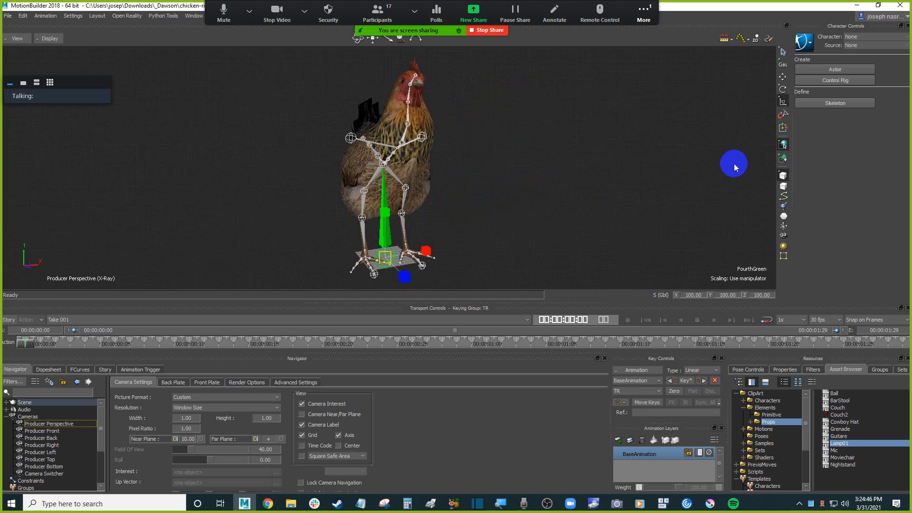
Scale the whole chicken rig down uniformly from its root.
left_click_drag(483, 231, 510, 186, "shift")
left_click_drag(395, 215, 259, 332)
left_click_drag(392, 212, 370, 236)
left_click_drag(471, 208, 552, 189, "ctrl")
left_click(552, 190)
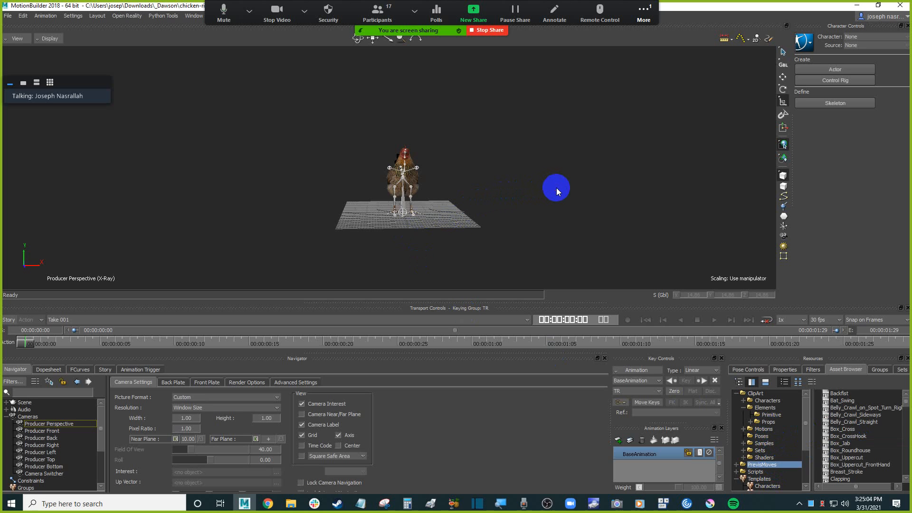
Scale the chicken rig's root down further to about 1.3 in the front view.
key("ctrl+f")
left_click_drag(492, 168, 473, 181, "ctrl")
left_click_drag(445, 236, 436, 213, "ctrl")
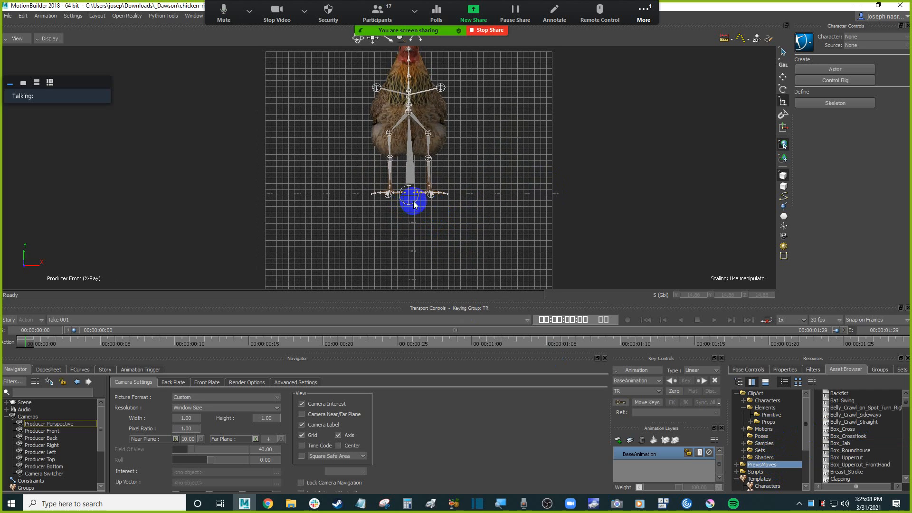
left_click(413, 198)
left_click_drag(414, 192, 362, 244)
left_click_drag(457, 195, 440, 138, "ctrl")
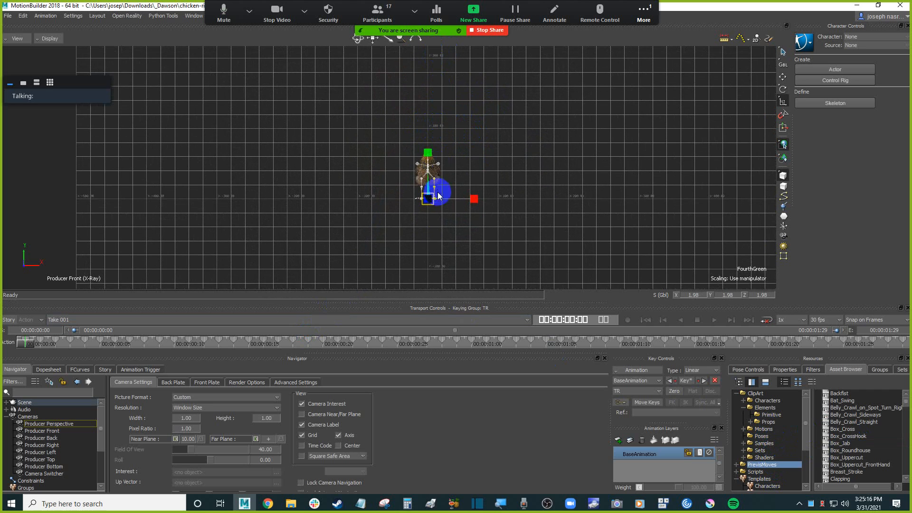
left_click_drag(432, 197, 403, 221)
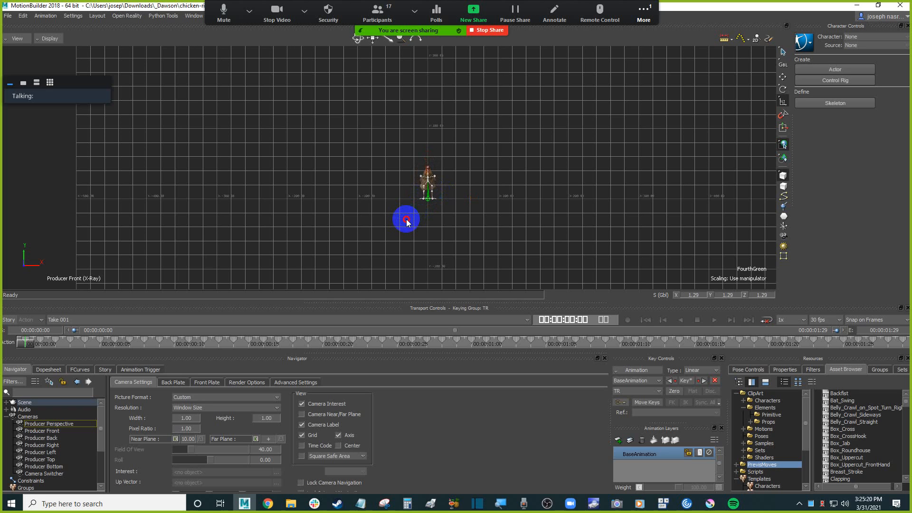
left_click_drag(526, 130, 507, 147, "shift")
left_click(507, 148)
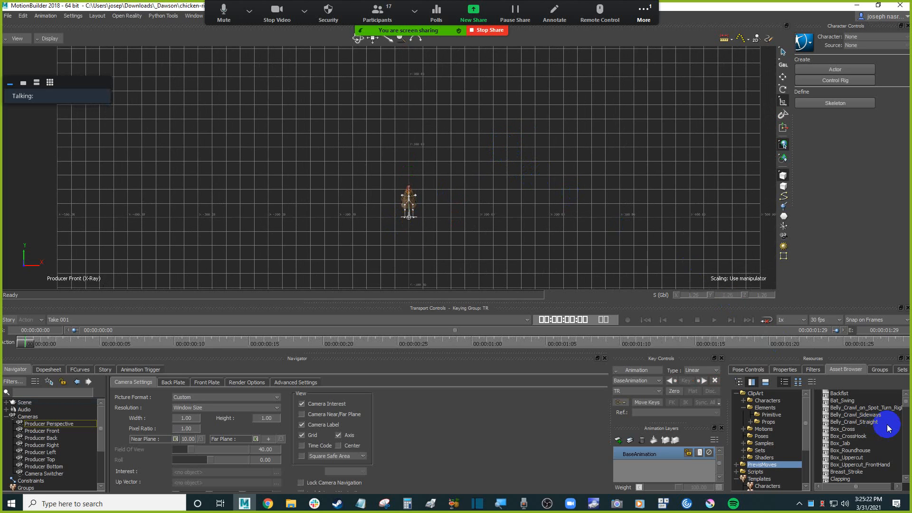
Merge the Backfist move from the PrevizMoves library into the scene with no animation.
left_click(842, 394)
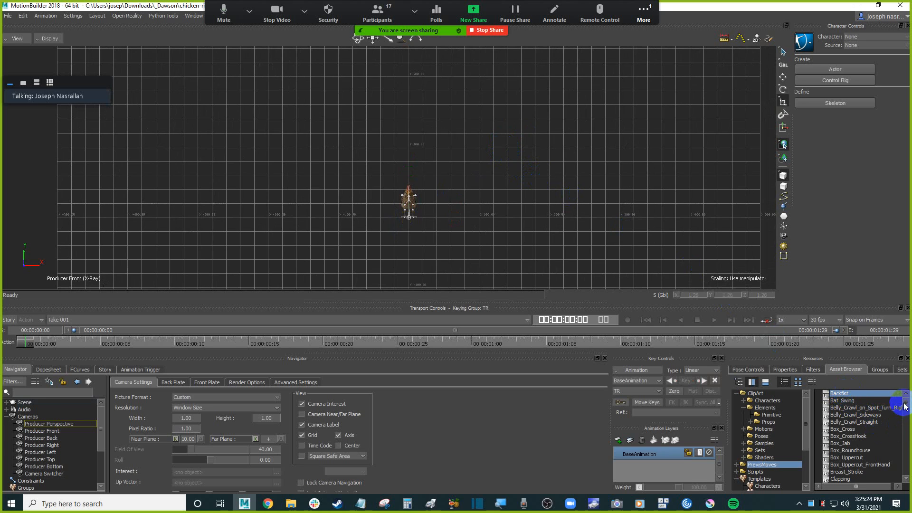
left_click_drag(846, 395, 245, 138)
mouse_move(251, 134)
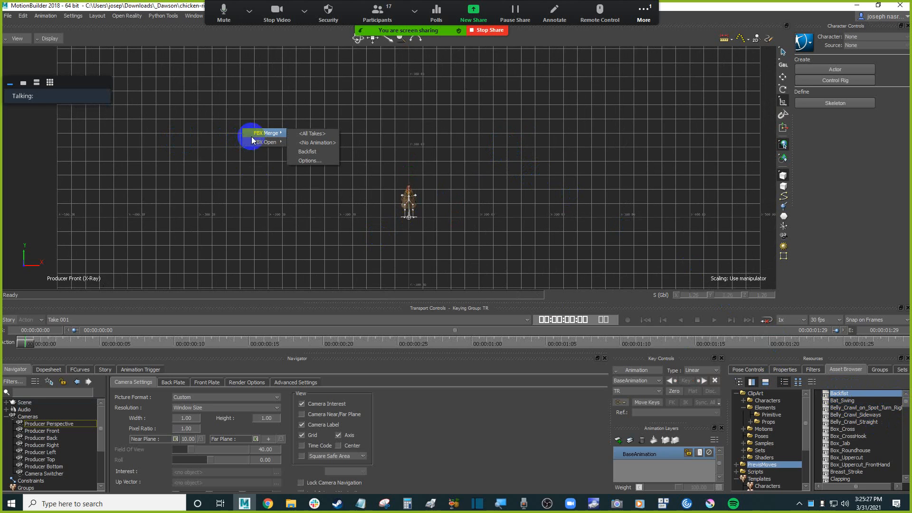
left_click(333, 144)
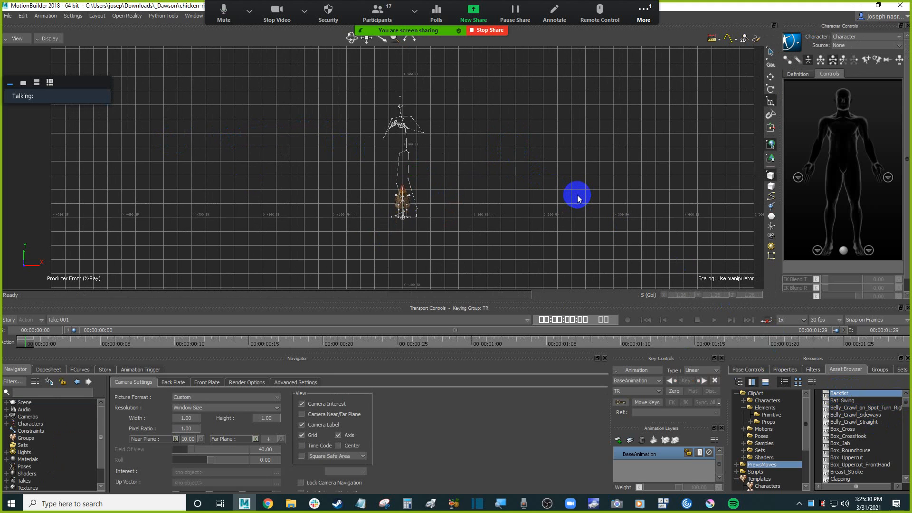
Set the merged character's source to Control Rig and select its hips effector.
scroll(531, 179, "up", 2)
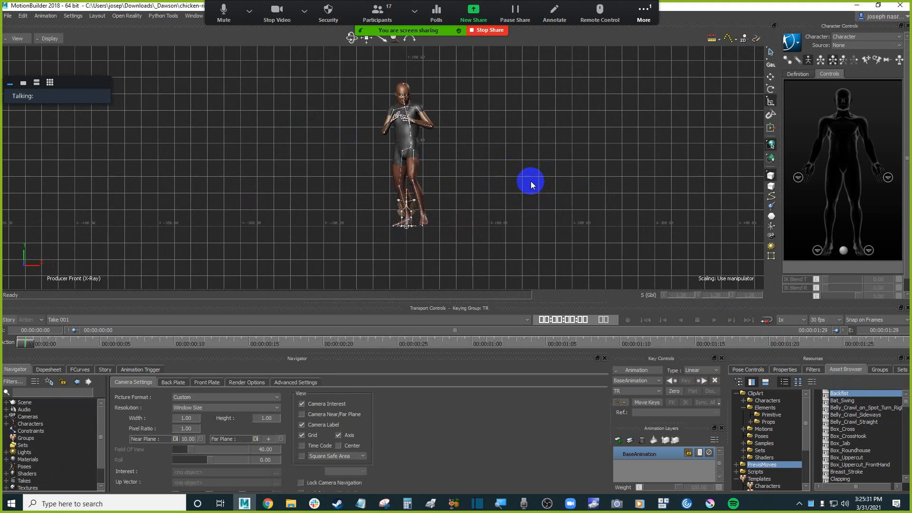
left_click(853, 37)
left_click(855, 53)
left_click(857, 45)
left_click(855, 59)
left_click(427, 279)
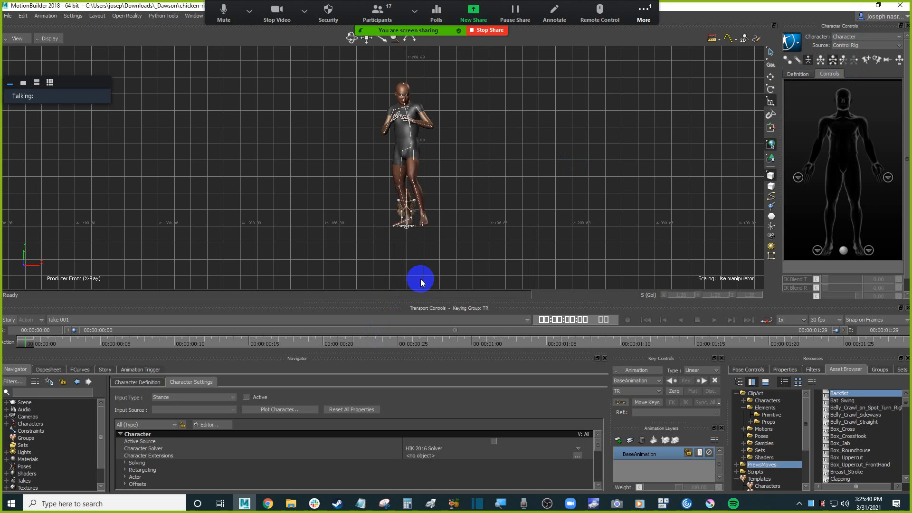
left_click(843, 161)
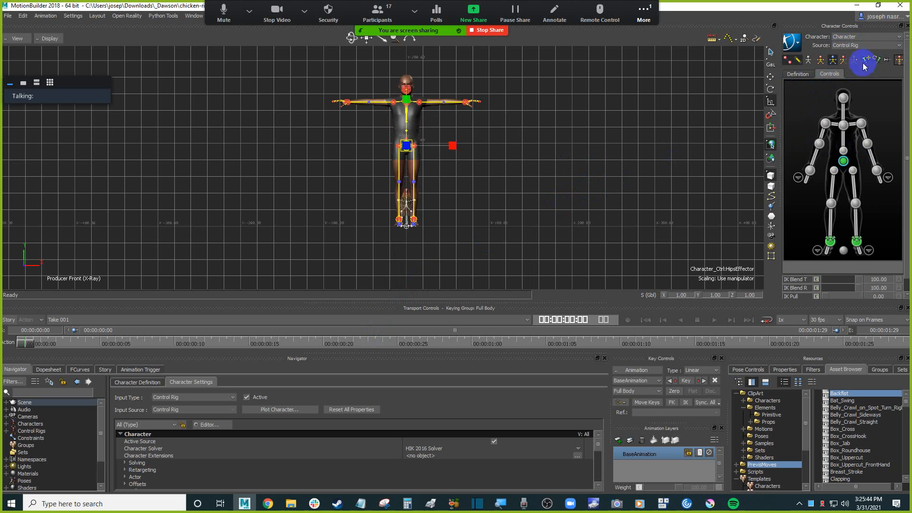
Try moving the character's hips effector sideways with the translate tool.
left_click(771, 76)
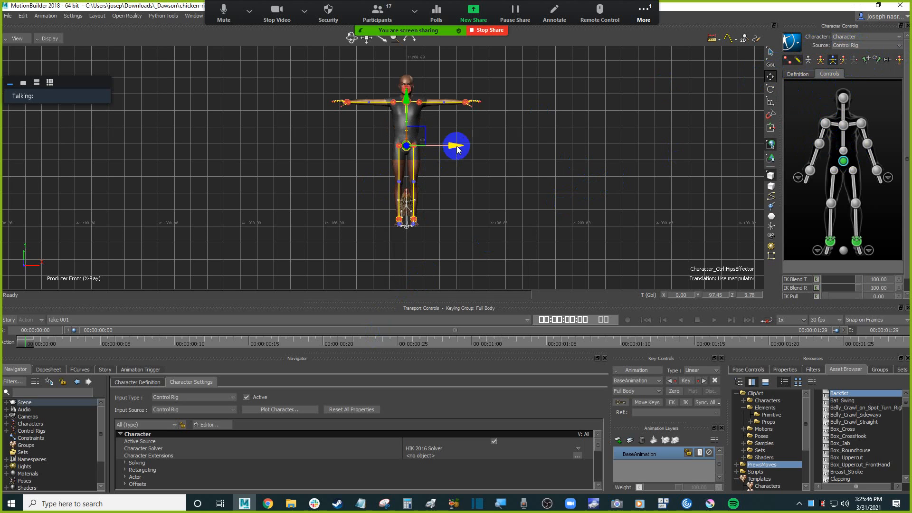
left_click_drag(456, 147, 418, 148)
key("ctrl+z")
Move the whole character to the left of the chicken, to about X -87.
left_click(820, 61)
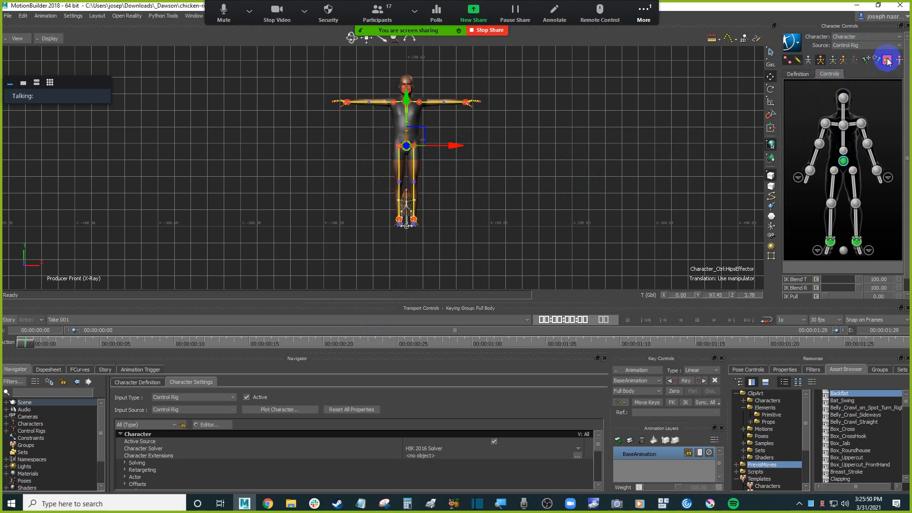
left_click_drag(459, 147, 386, 153)
scroll(470, 151, "up", 5)
middle_click_drag(502, 158, 524, 168, "alt")
scroll(504, 178, "up", 1)
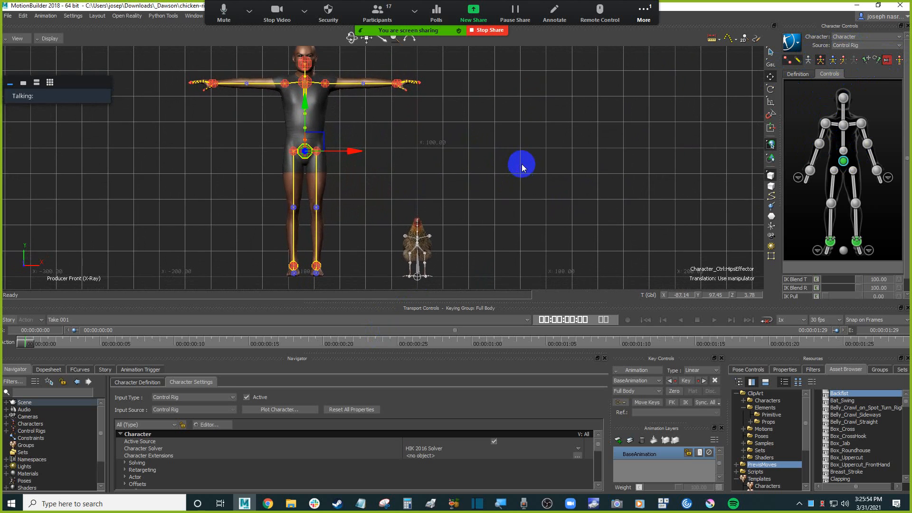
left_click(529, 174)
left_click(663, 503)
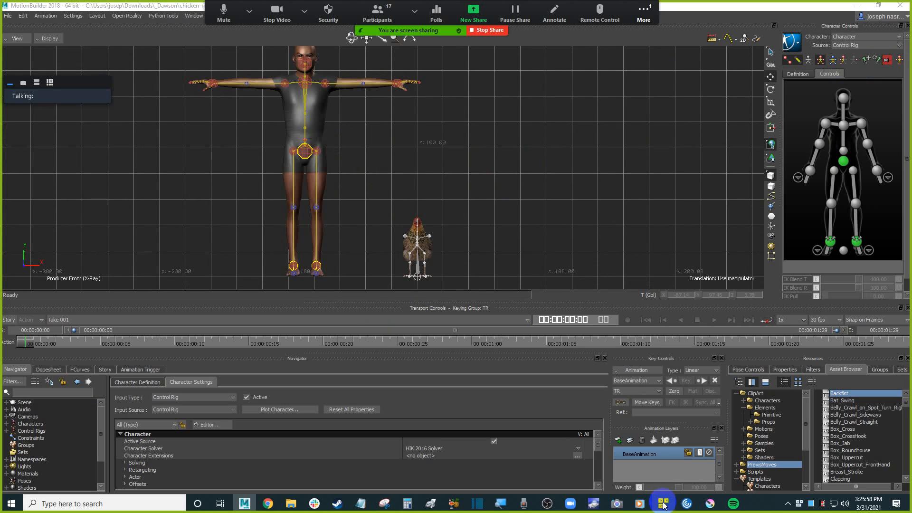
left_click(560, 190)
left_click_drag(560, 190, 554, 232, "ctrl")
key("ctrl+e")
key("a")
key("ctrl+a")
scroll(511, 195, "up", 3)
mouse_move(511, 195)
left_mouse_down("shift")
mouse_move(491, 187)
mouse_move(493, 199)
mouse_move(503, 190)
left_mouse_up("shift")
key("ctrl+a")
mouse_move(503, 190)
left_mouse_down("shift")
mouse_move(491, 187)
mouse_move(480, 159)
mouse_move(488, 185)
mouse_move(462, 185)
mouse_move(485, 176)
mouse_move(499, 186)
left_mouse_up("shift")
scroll(494, 192, "down", 3)
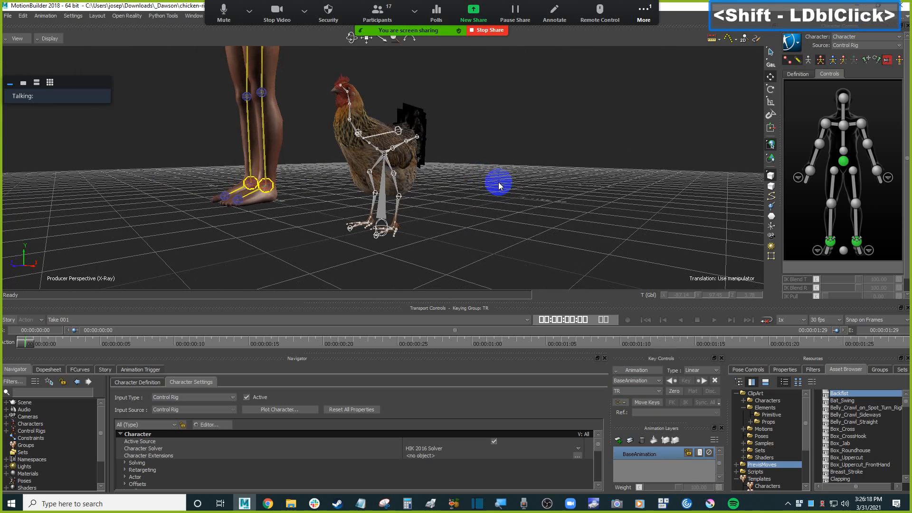
left_click(499, 185)
key("ctrl+a")
key("ctrl+a")
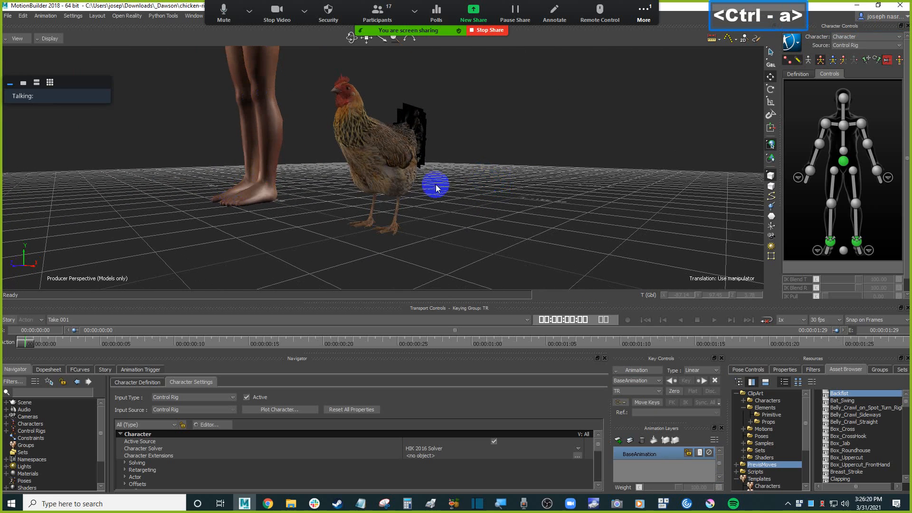
Try repositioning the chicken rig's root control, undoing the move.
left_click(384, 226)
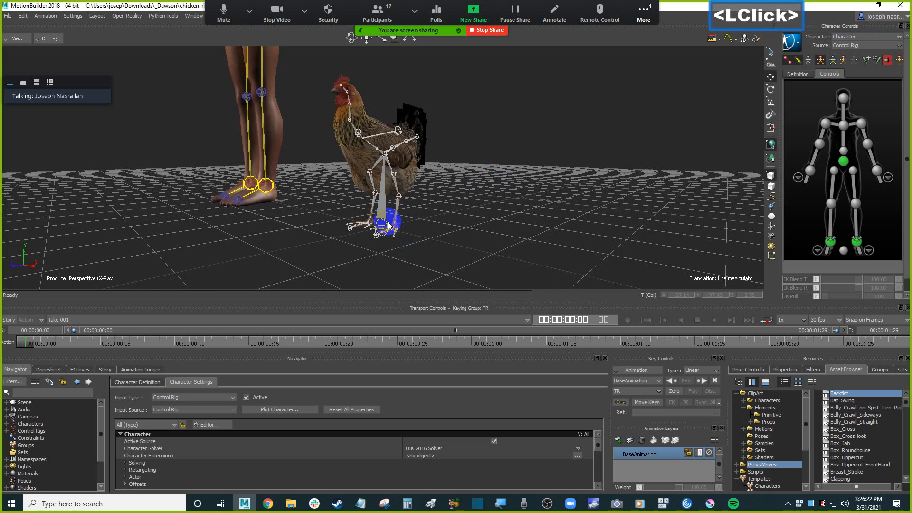
left_click(382, 226)
mouse_move(345, 233)
left_mouse_down()
mouse_move(365, 220)
mouse_move(352, 226)
left_mouse_up()
key("ctrl+z")
mouse_move(486, 210)
left_mouse_down("ctrl+shift")
mouse_move(477, 209)
mouse_move(493, 213)
left_mouse_up("ctrl+shift")
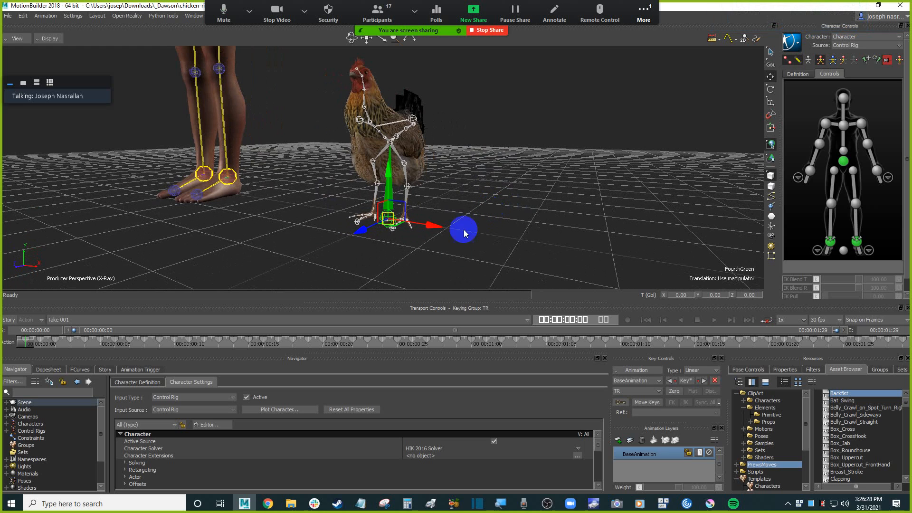
left_click(469, 209)
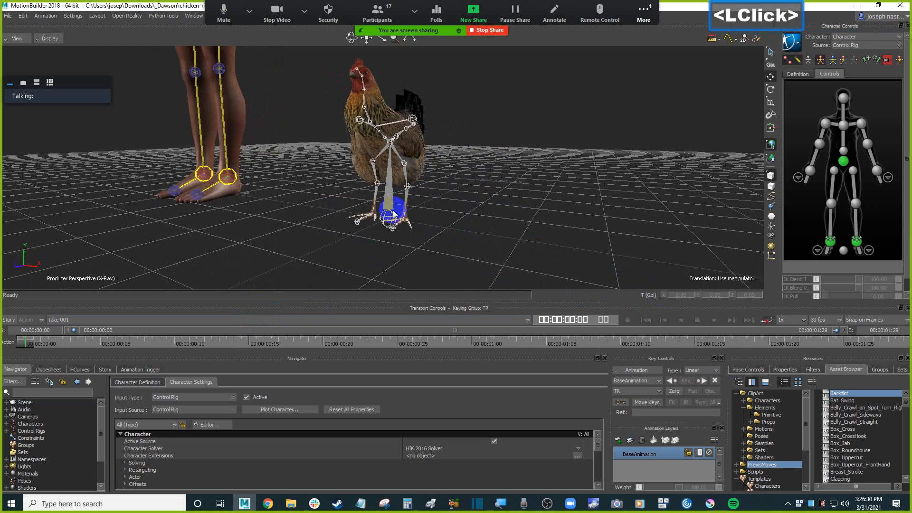
left_click(493, 216)
Select the chicken rig's root control beneath its feet and switch to the scale manipulator.
key("ctrl+space")
key("ctrl+Home")
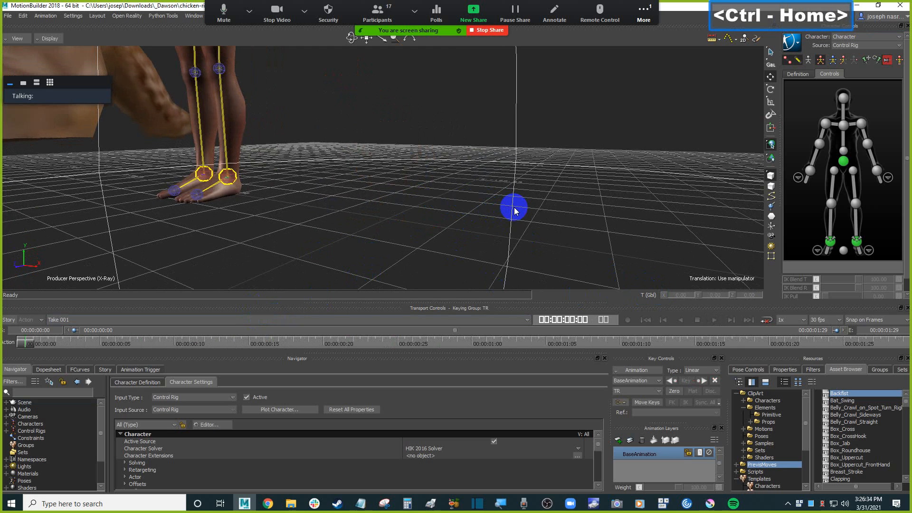
scroll(515, 206, "down", 6)
scroll(465, 196, "down", 4)
left_click(369, 189)
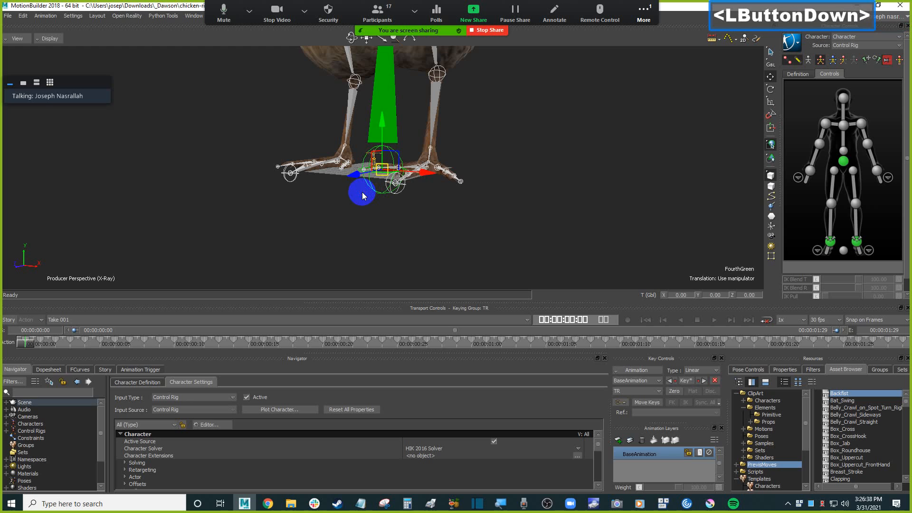
left_click(25, 350)
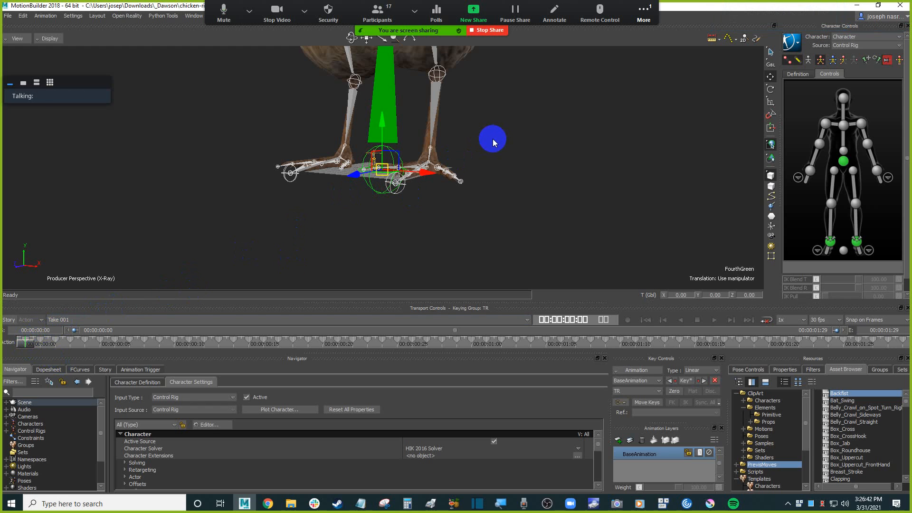
left_click(770, 102)
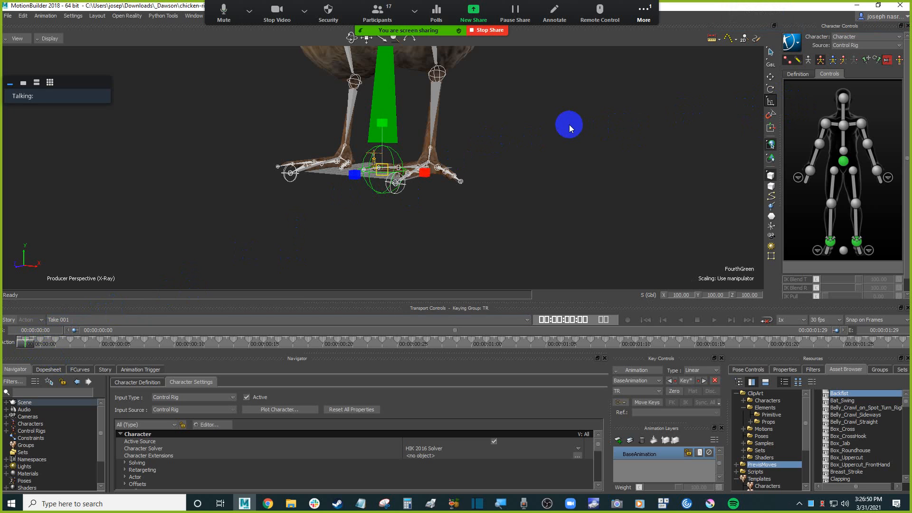
Play the timeline and jump back to the first frame.
scroll(560, 124, "down", 3)
left_click_drag(560, 124, 538, 142, "shift")
key("ctrl+space")
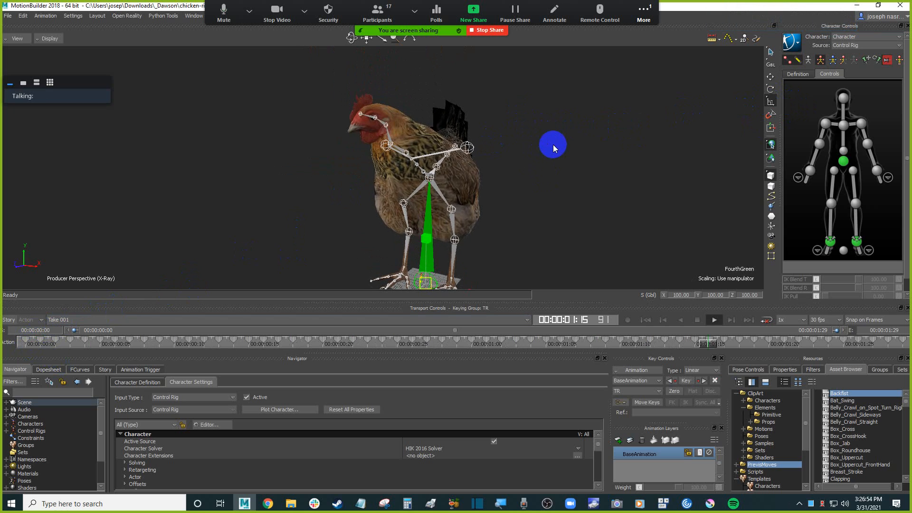
key("ctrl+Home")
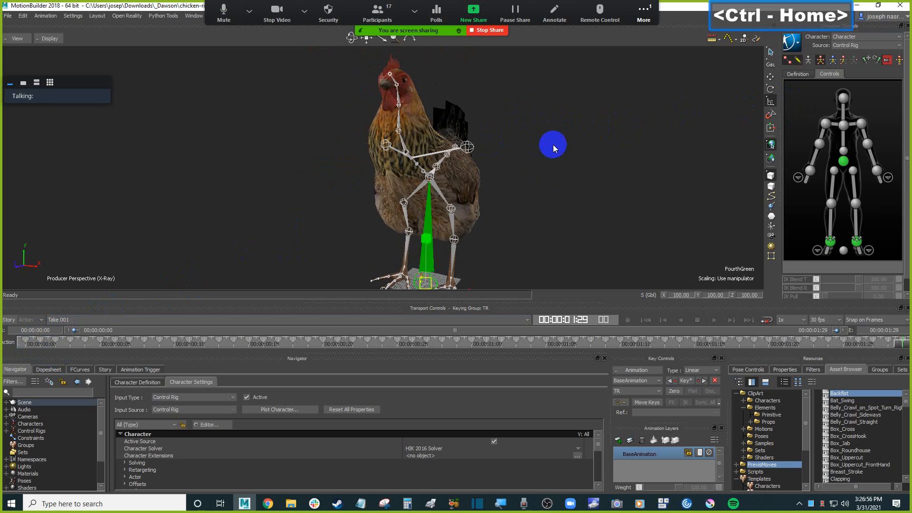
left_click_drag(551, 142, 521, 204, "shift")
scroll(536, 147, "up", 3)
left_click_drag(535, 147, 596, 176, "shift")
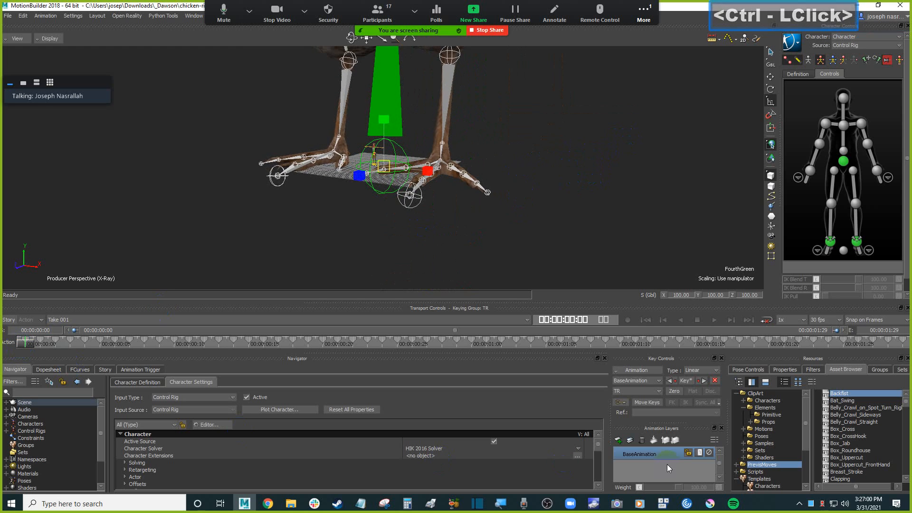
Add a new animation layer above the base animation layer.
left_click(618, 441)
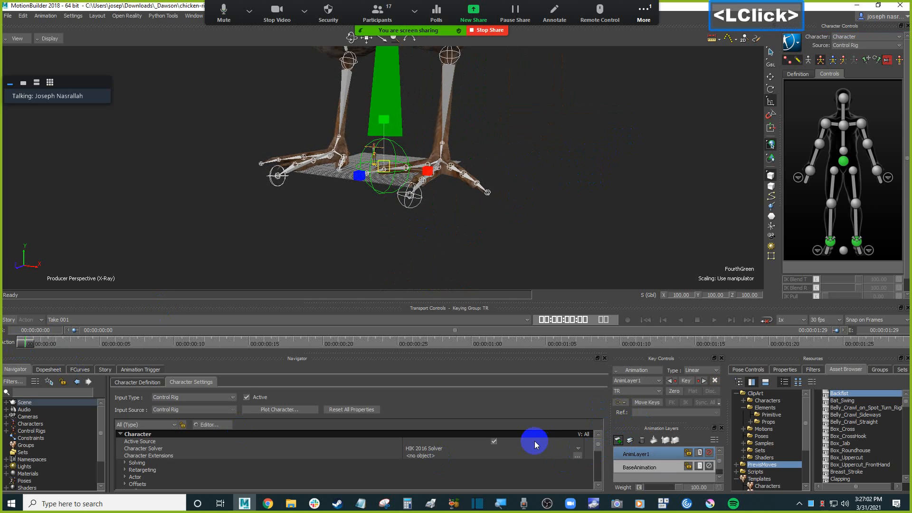
left_click_drag(385, 165, 308, 231)
left_click_drag(446, 151, 387, 194, "shift")
scroll(468, 185, "up", 5)
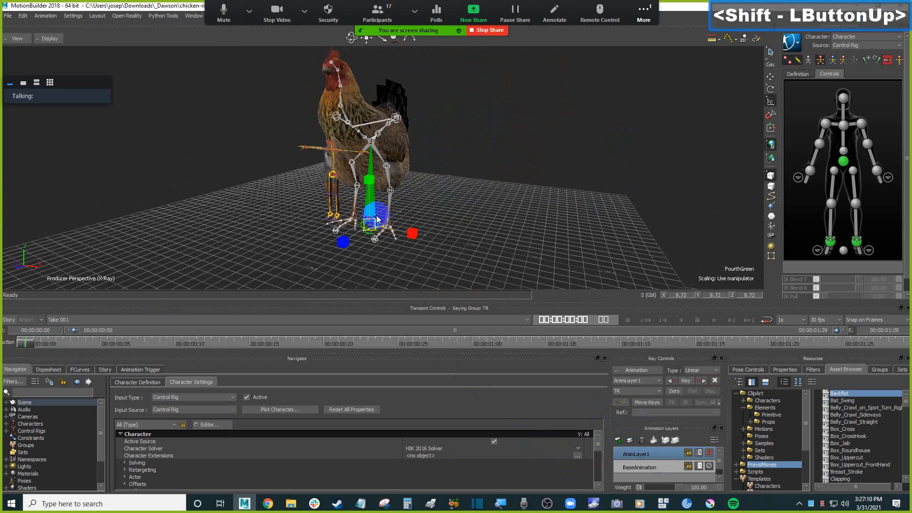
Scale the chicken rig's root control down and set its scale to exactly 1 on all axes.
left_click_drag(373, 224, 162, 407)
left_click_drag(533, 163, 537, 130, "ctrl")
left_click_drag(520, 212, 547, 138, "shift")
left_click_drag(547, 163, 553, 142, "ctrl")
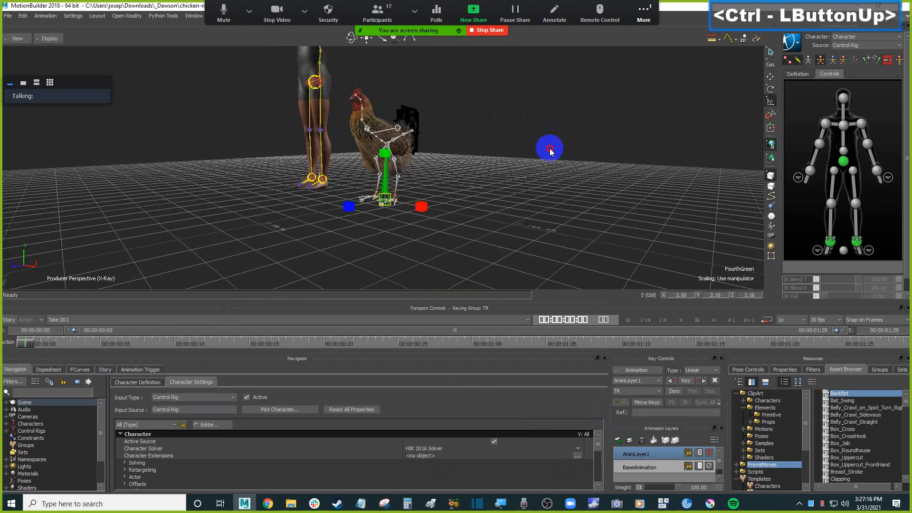
left_click_drag(560, 179, 558, 149, "ctrl")
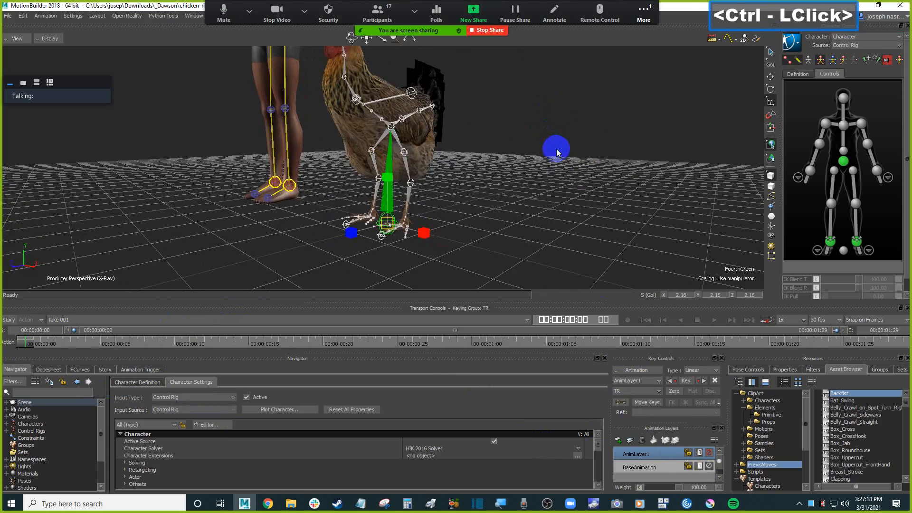
left_click_drag(489, 170, 507, 184, "shift")
left_click_drag(407, 236, 326, 284)
left_click_drag(534, 216, 419, 222, "ctrl")
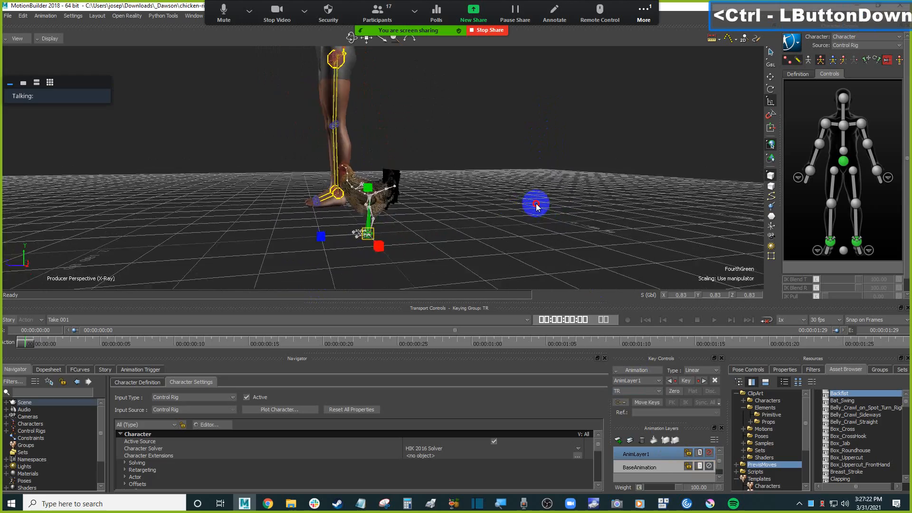
double_click(683, 295)
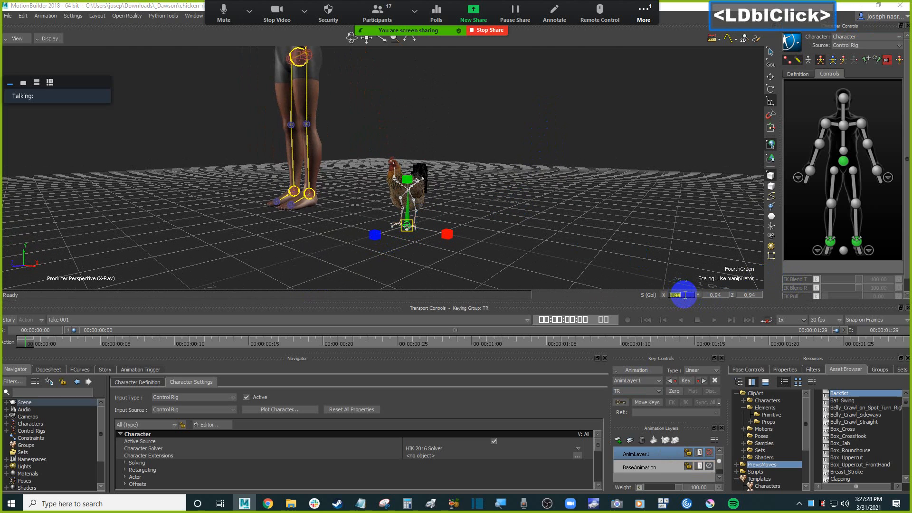
type("1")
key("Return")
key("Tab")
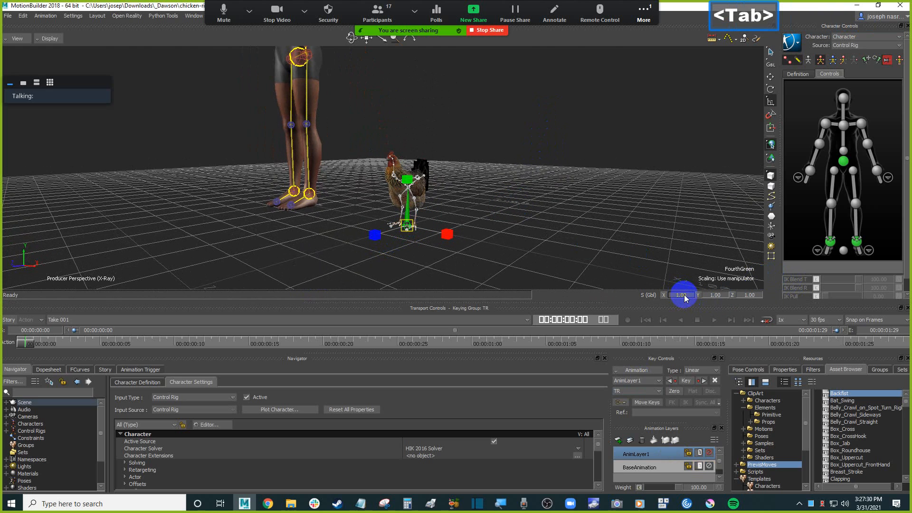
Key the root control and scrub the timeline back to the first frame.
left_click_drag(611, 172, 610, 152, "ctrl+shift")
left_click_drag(610, 152, 611, 170, "ctrl")
left_click_drag(562, 198, 606, 211, "ctrl")
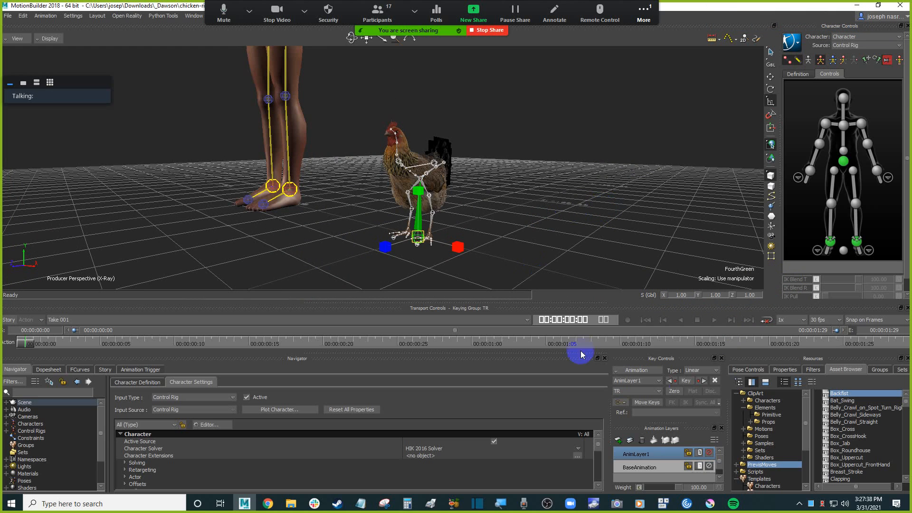
key("k")
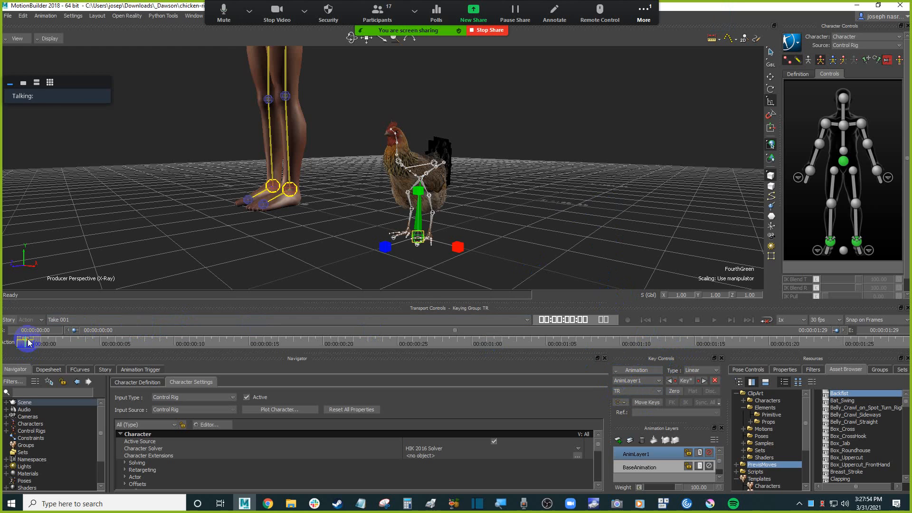
mouse_move(25, 346)
left_mouse_down()
mouse_move(44, 346)
mouse_move(18, 346)
left_mouse_up()
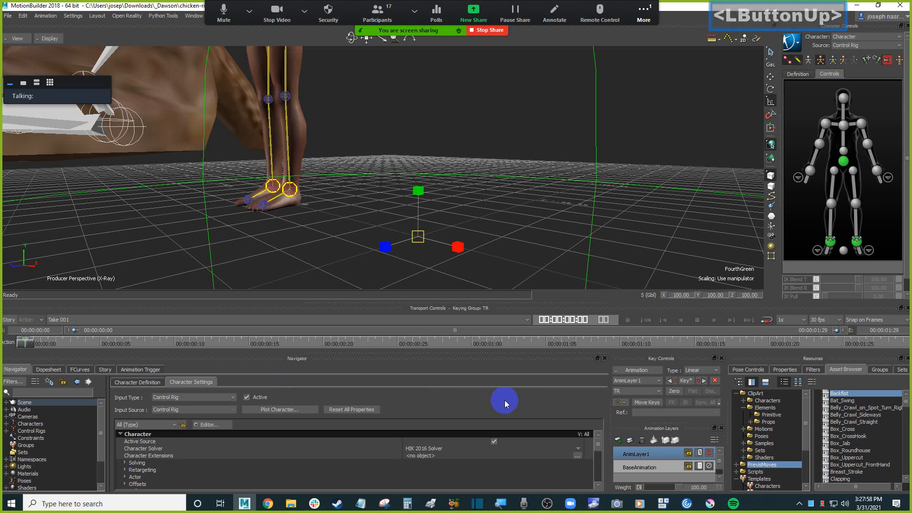
Switch the keying group to TRS and set the root control's scale to 1 again.
left_click(622, 391)
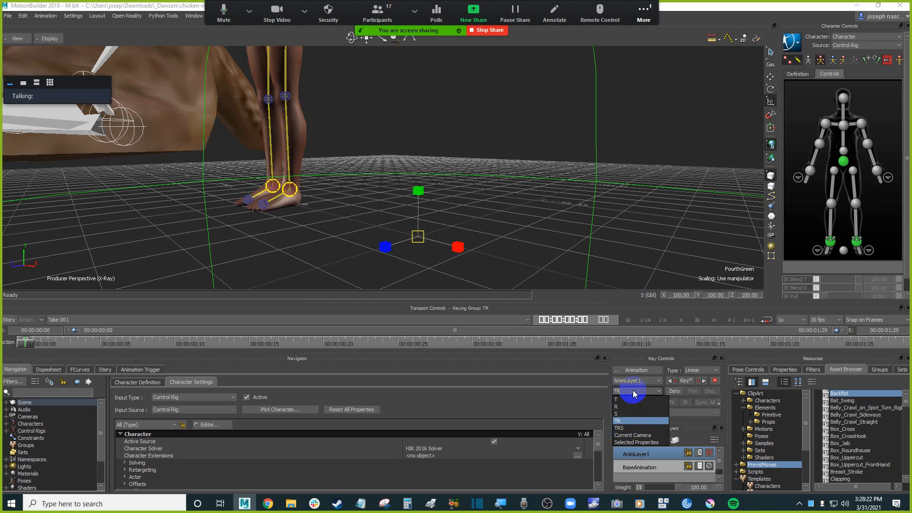
left_click(622, 428)
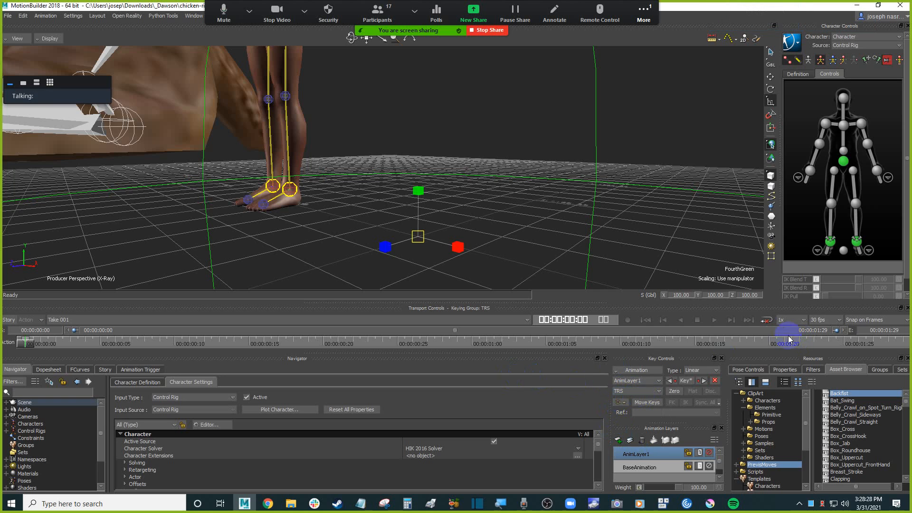
left_click(687, 295)
type("1")
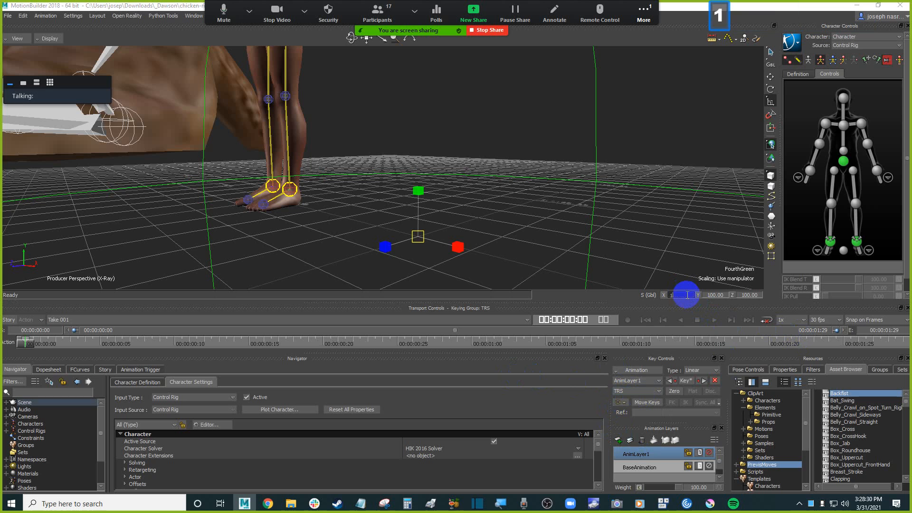
key("Tab")
Key the root control's scale and scrub back to the first frame.
left_click_drag(578, 193, 586, 192, "ctrl+shift")
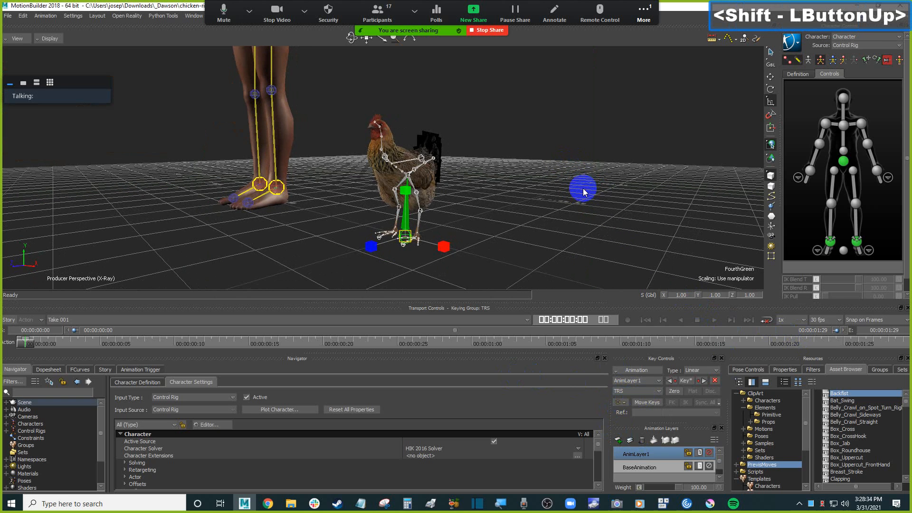
key("k")
left_click(28, 343)
mouse_move(29, 346)
left_mouse_down()
mouse_move(87, 342)
mouse_move(16, 339)
left_mouse_up()
left_click(25, 340)
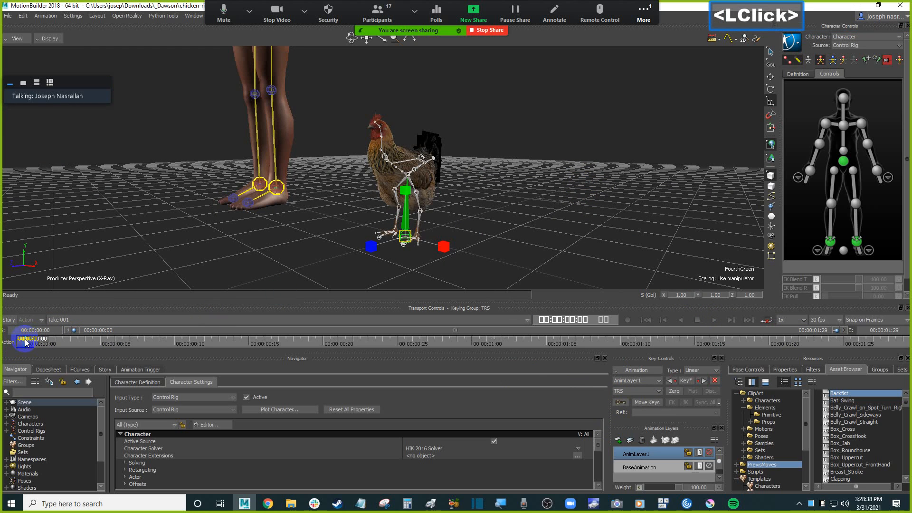
Add a Marker from the asset browser's Templates Elements into the scene beside the chicken.
left_click(573, 164)
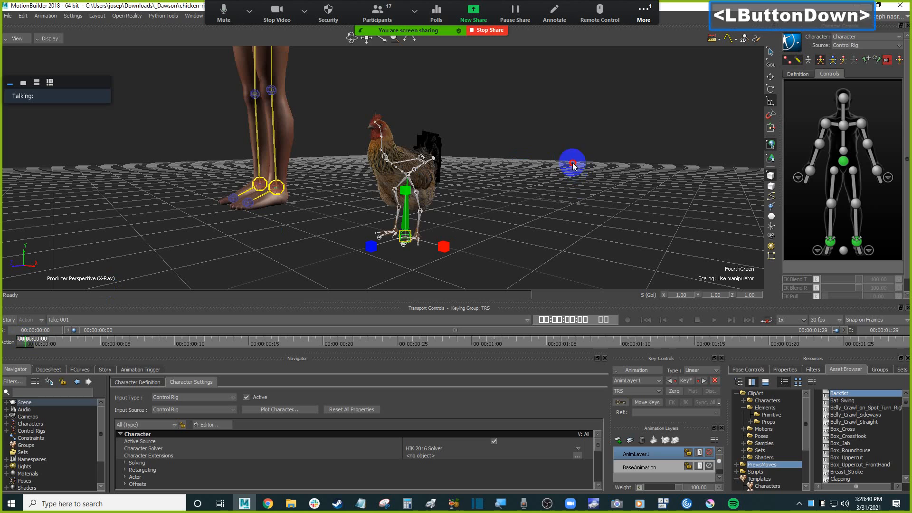
left_click(555, 200)
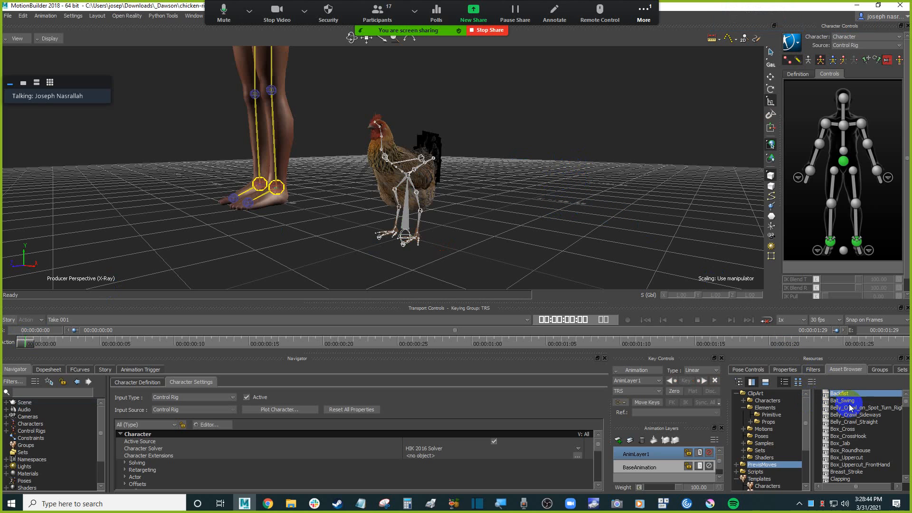
mouse_move(808, 414)
left_mouse_down()
mouse_move(808, 422)
mouse_move(808, 412)
left_mouse_up()
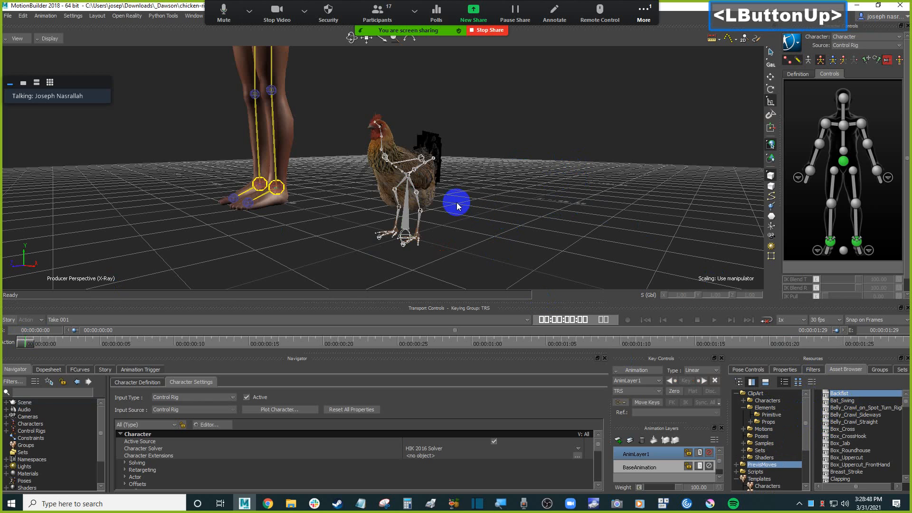
mouse_move(540, 232)
left_mouse_down("ctrl")
mouse_move(544, 224)
mouse_move(553, 230)
mouse_move(542, 236)
left_mouse_up("ctrl")
mouse_move(542, 235)
left_mouse_down("shift")
mouse_move(557, 231)
mouse_move(539, 222)
left_mouse_up("shift")
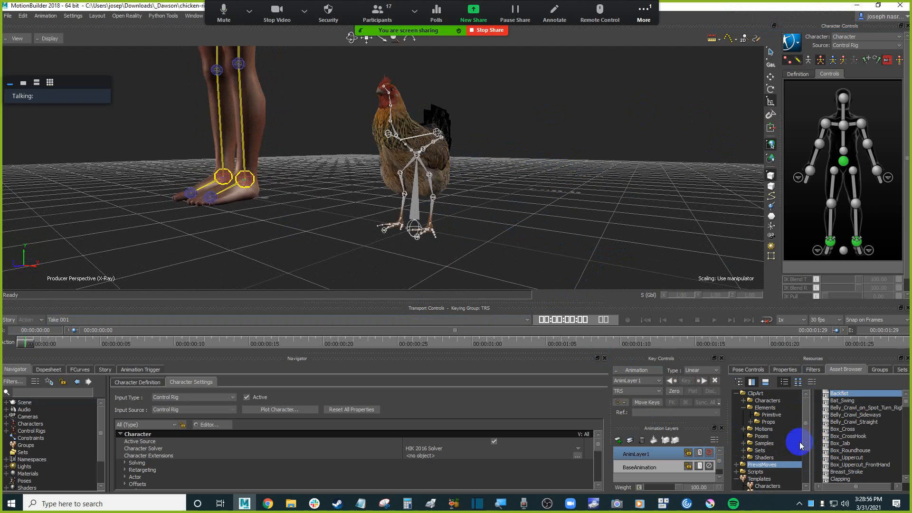
left_click(809, 468)
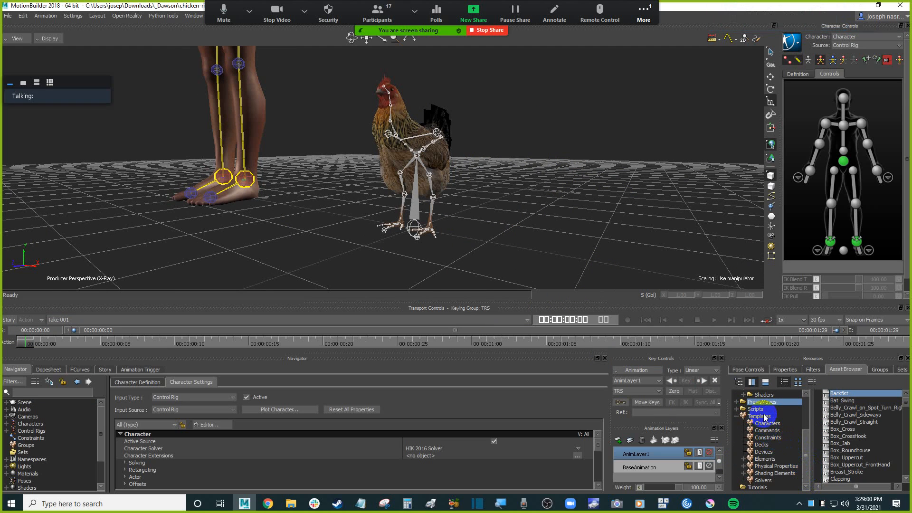
left_click(765, 459)
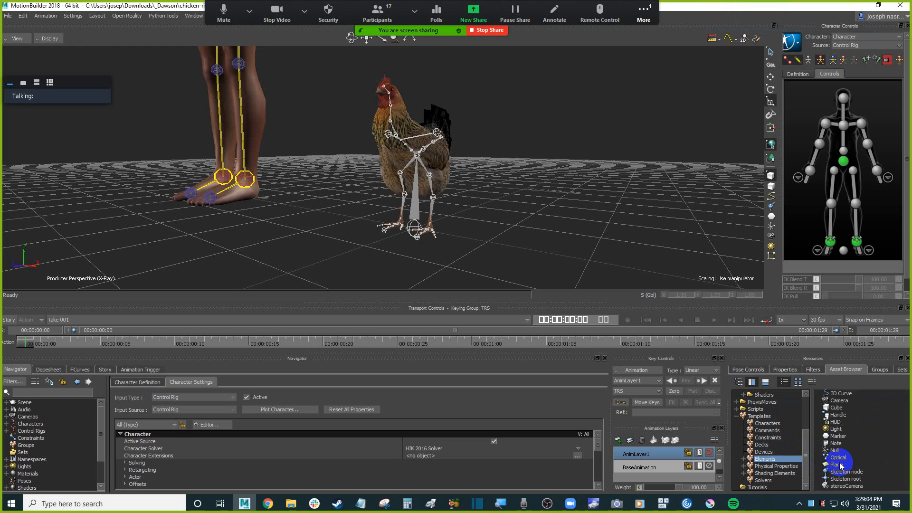
left_click(838, 435)
left_click_drag(838, 436, 496, 214)
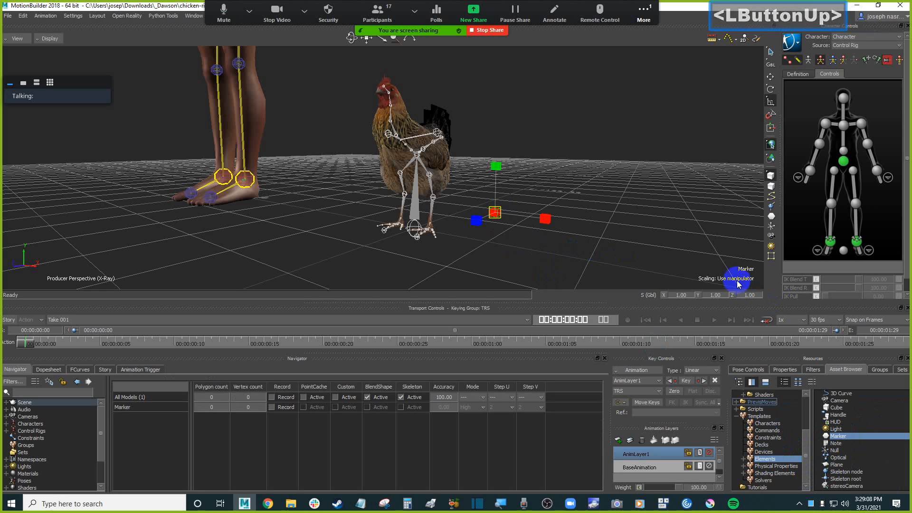
Set the marker's look to Hard Cross and its size to 880 in its properties.
left_click(785, 370)
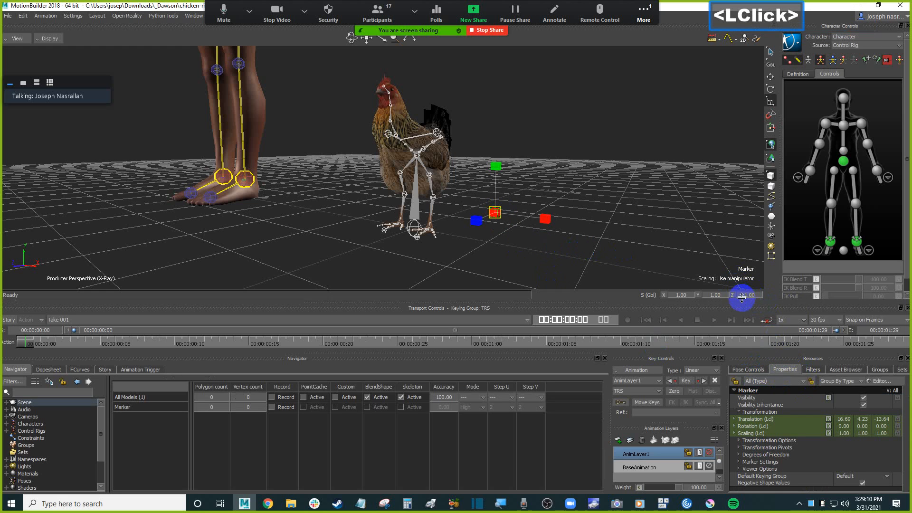
mouse_move(747, 304)
left_mouse_down()
mouse_move(747, 290)
mouse_move(743, 305)
left_mouse_up()
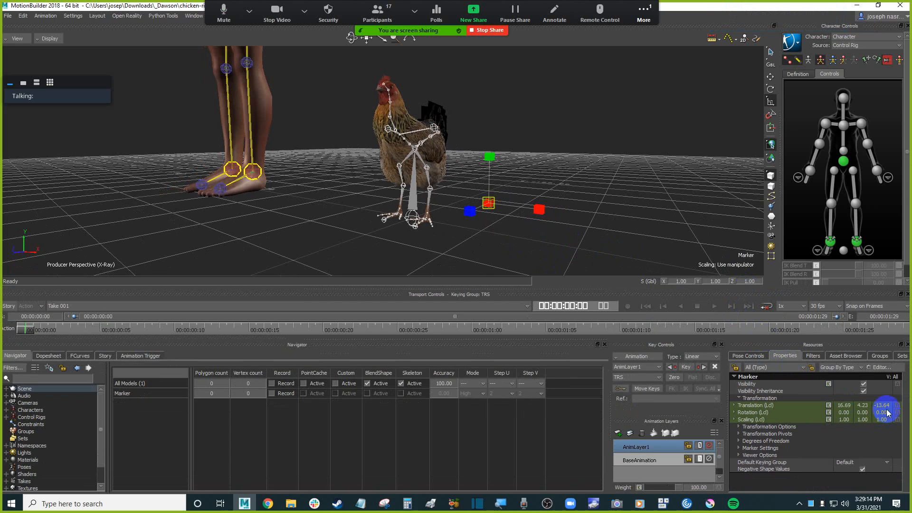
left_click(740, 449)
scroll(758, 444, "down", 1)
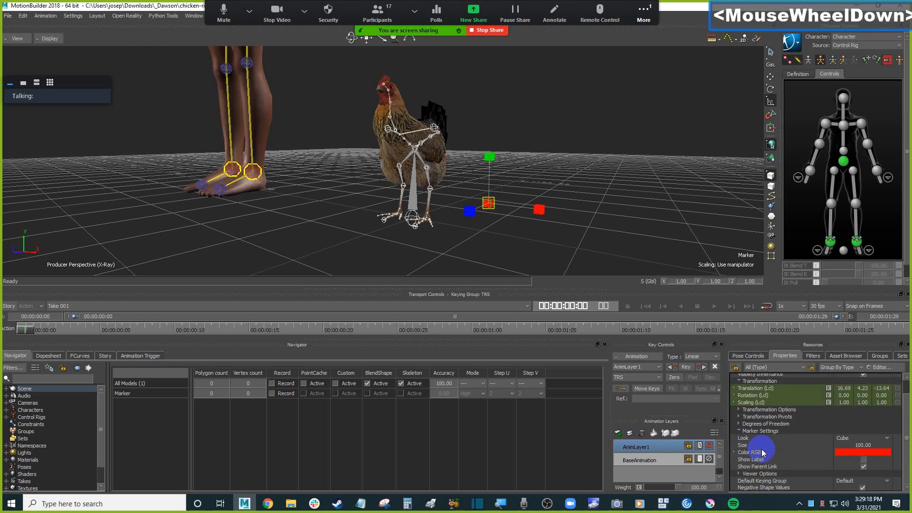
left_click(863, 438)
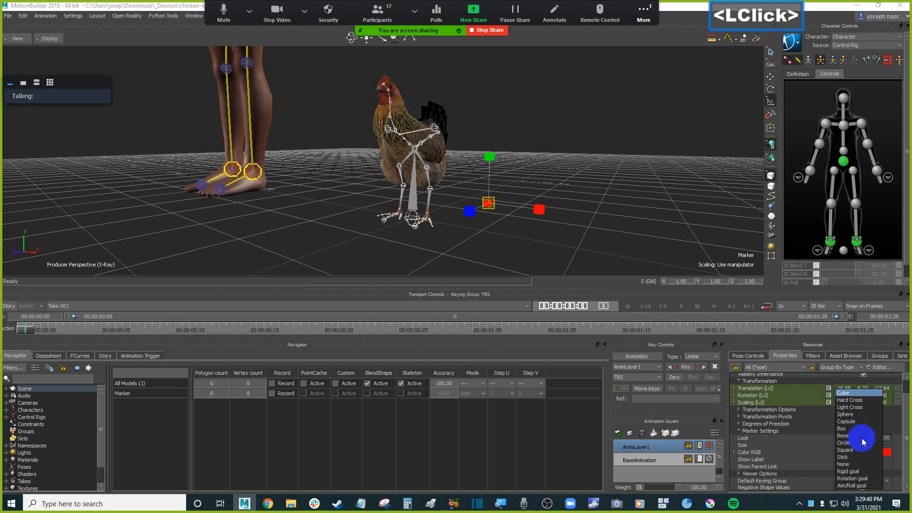
left_click(850, 400)
left_click_drag(858, 446, 896, 440)
Align the marker's translation and rotation to the chicken's root control.
mouse_move(556, 183)
left_mouse_down("ctrl+shift")
mouse_move(598, 212)
mouse_move(611, 192)
mouse_move(668, 212)
mouse_move(650, 200)
mouse_move(644, 214)
mouse_move(598, 215)
left_mouse_up("ctrl+shift")
mouse_move(437, 214)
left_mouse_down("ctrl")
mouse_move(454, 225)
mouse_move(459, 209)
left_mouse_up("ctrl")
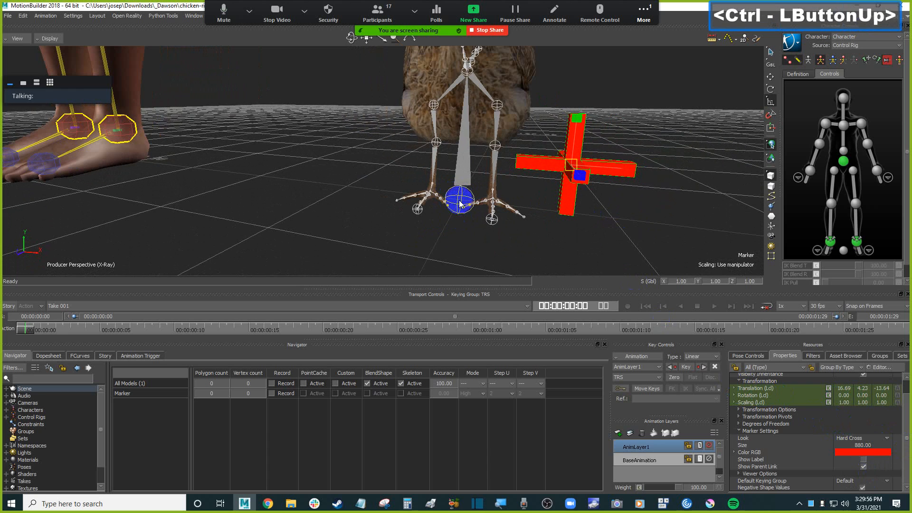
left_click(451, 234)
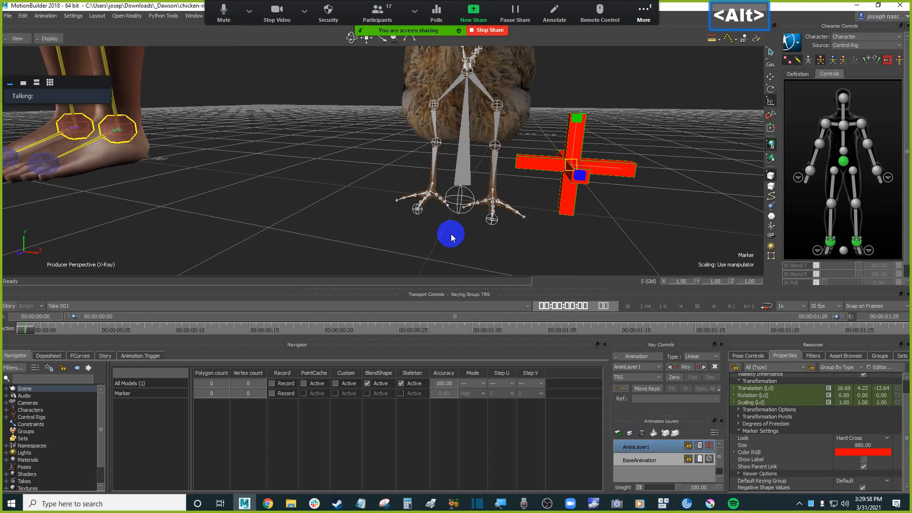
left_click_drag(448, 233, 463, 183, "alt")
mouse_move(491, 183)
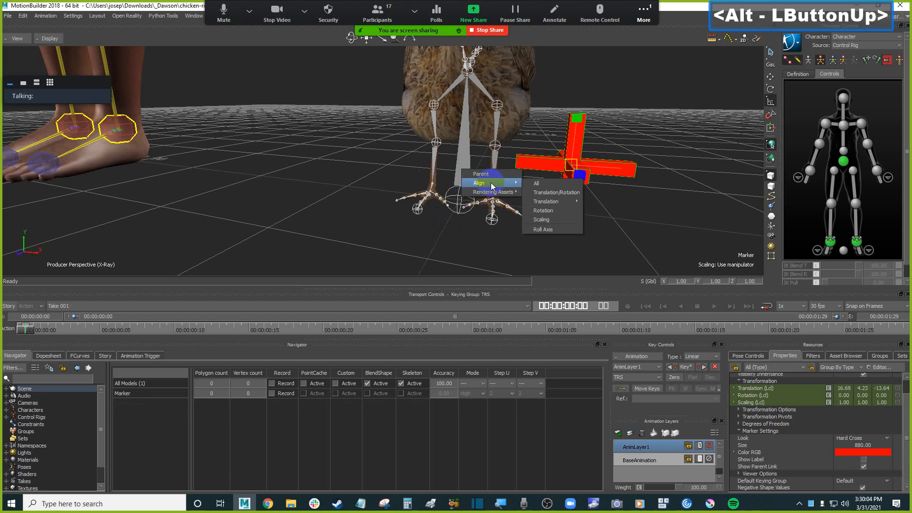
left_click(565, 194)
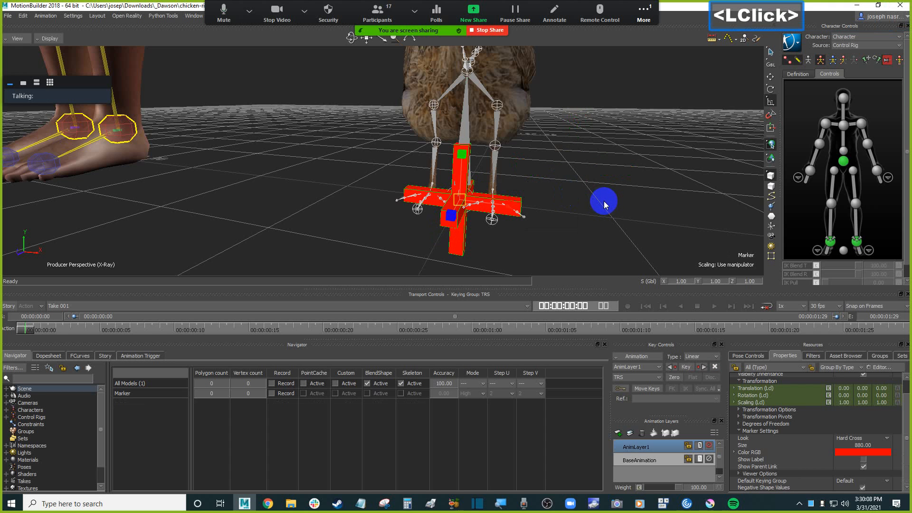
key("t")
mouse_move(603, 205)
left_mouse_down("ctrl+shift")
mouse_move(600, 198)
mouse_move(640, 195)
mouse_move(616, 212)
mouse_move(630, 211)
left_mouse_up("ctrl+shift")
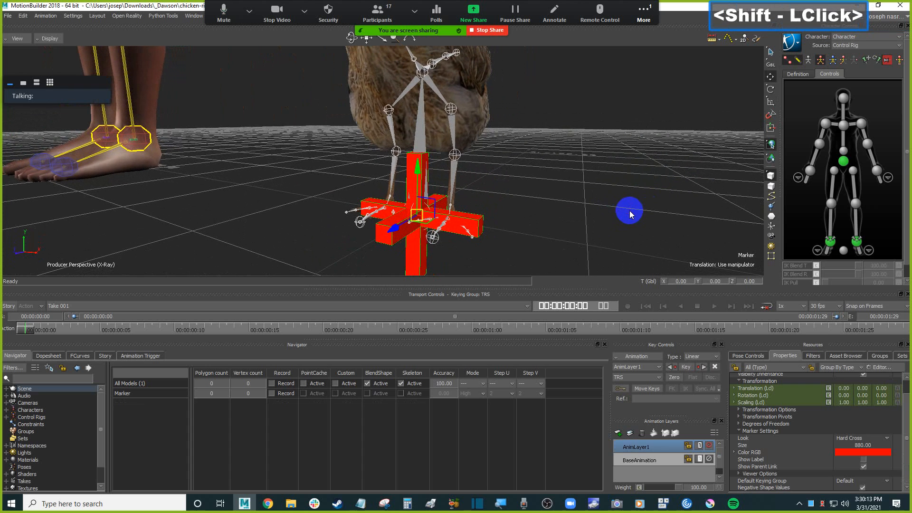
left_click(594, 209)
key("r")
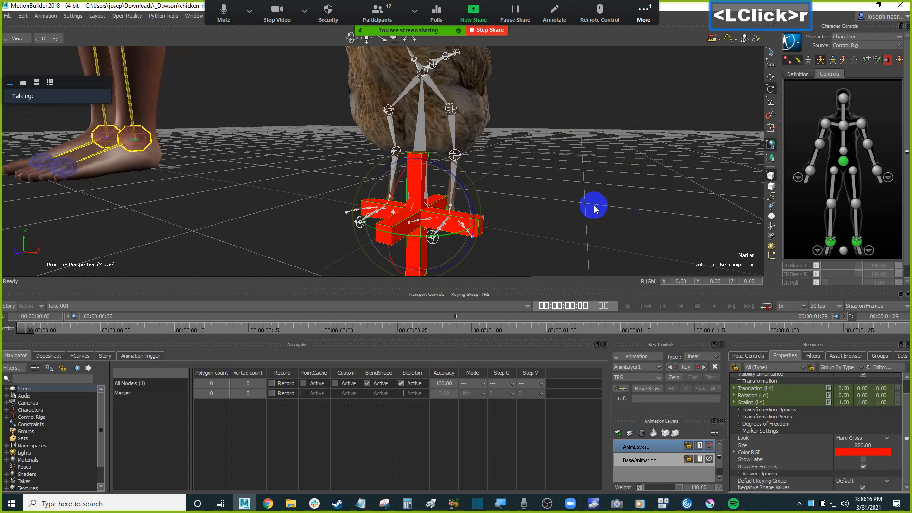
key("t")
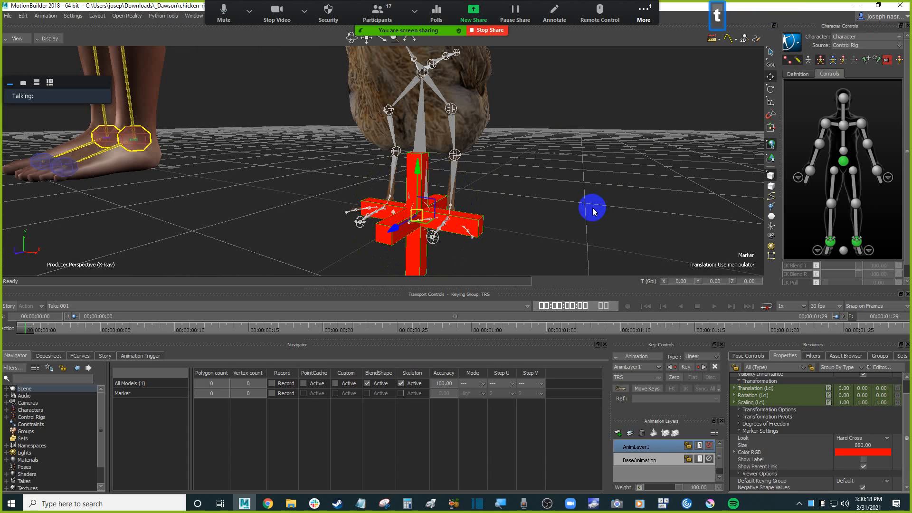
Select the root control and the marker in turn and inspect the rig hierarchy in the schematic view.
left_click(442, 151)
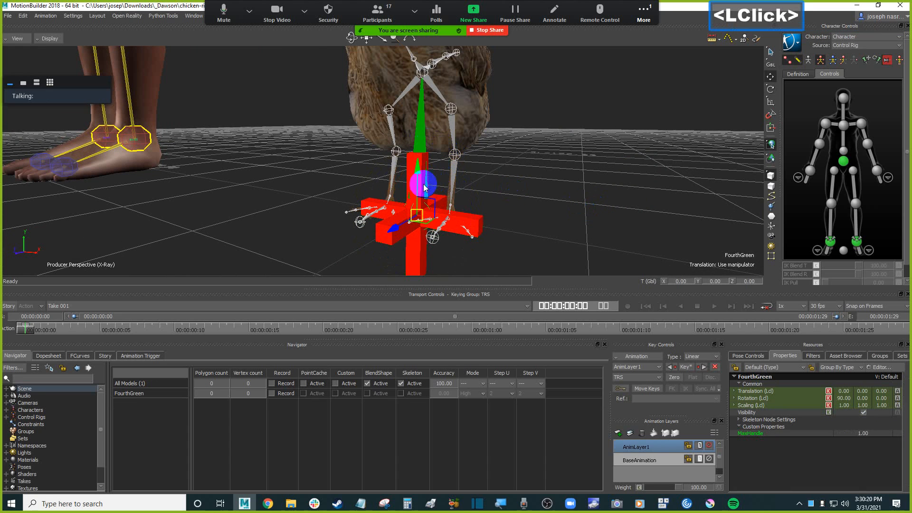
left_click(441, 207)
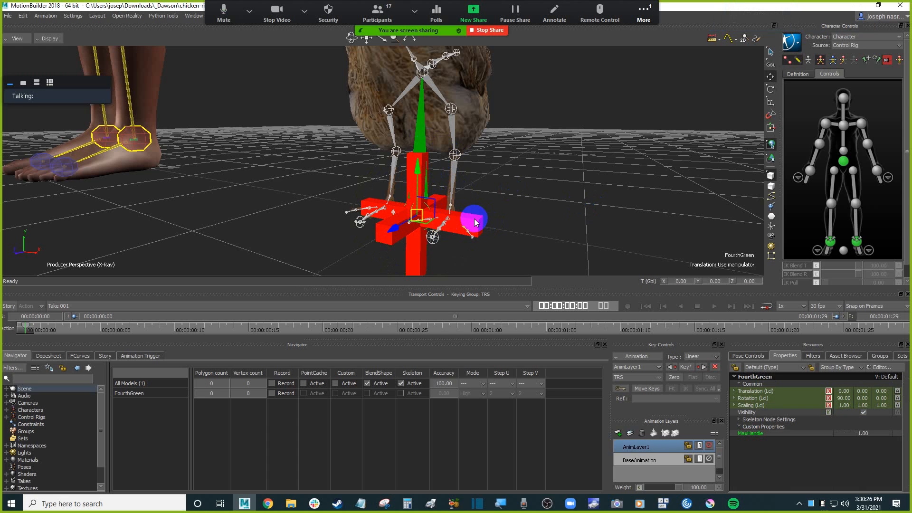
left_click(481, 222)
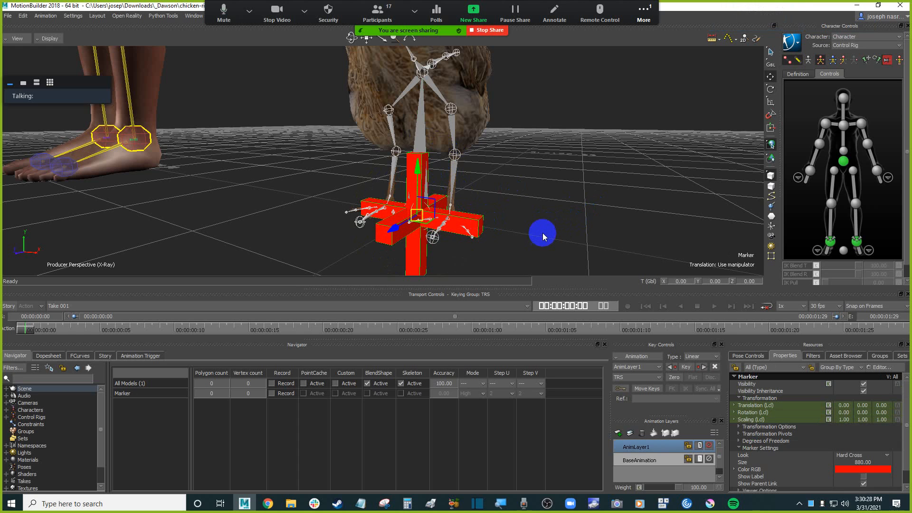
left_click(771, 89)
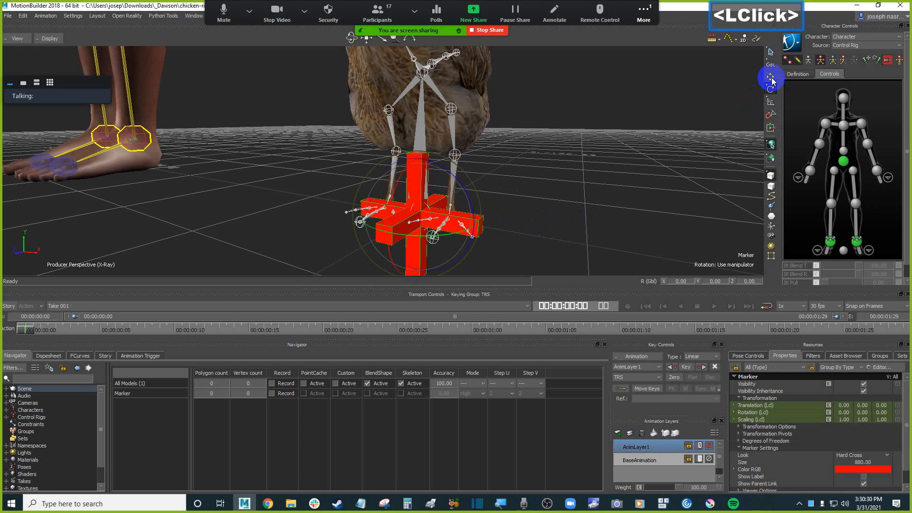
left_click(772, 89)
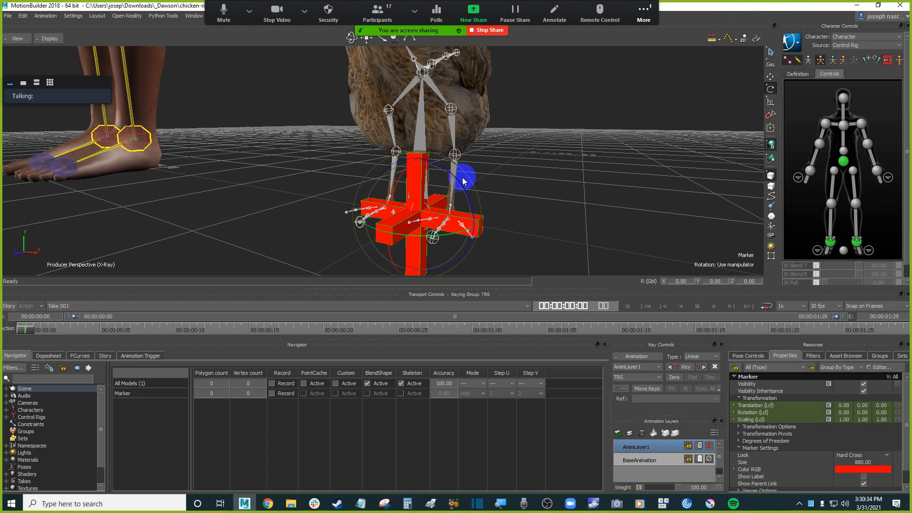
left_click(555, 174)
left_click(465, 143)
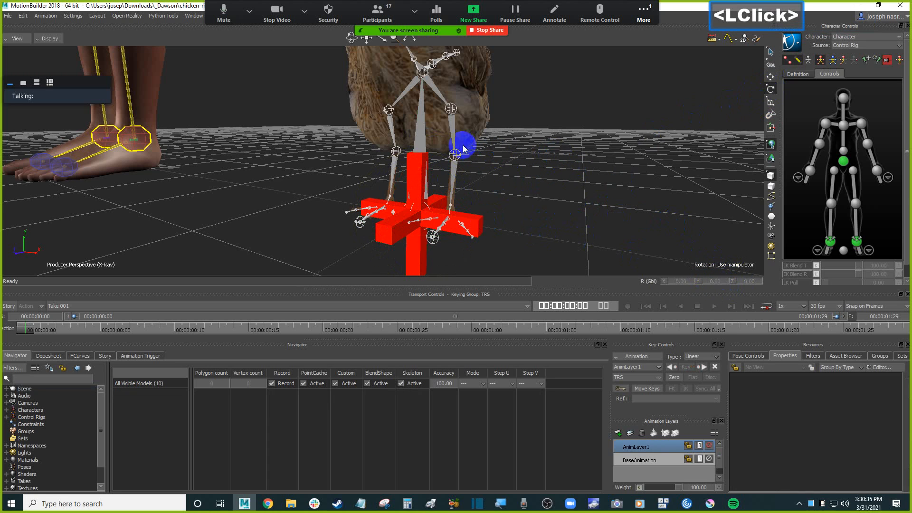
left_click(414, 142)
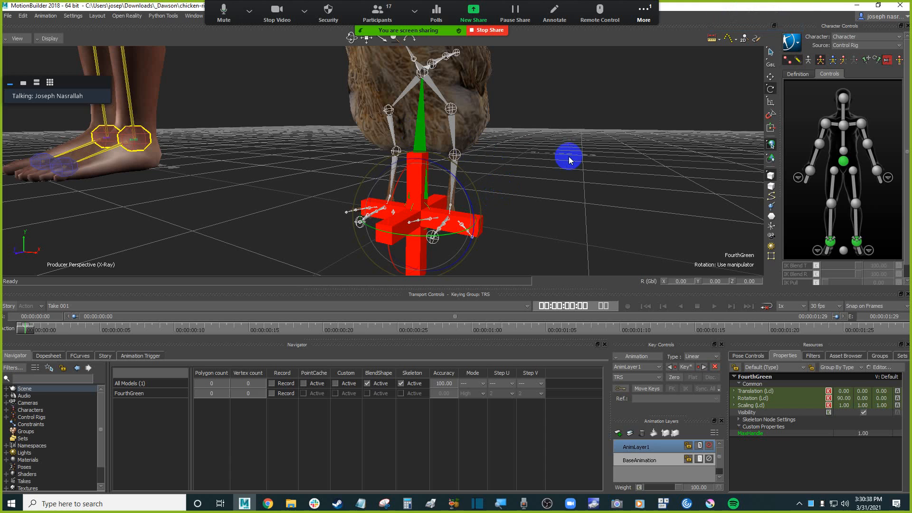
key("ctrl+w")
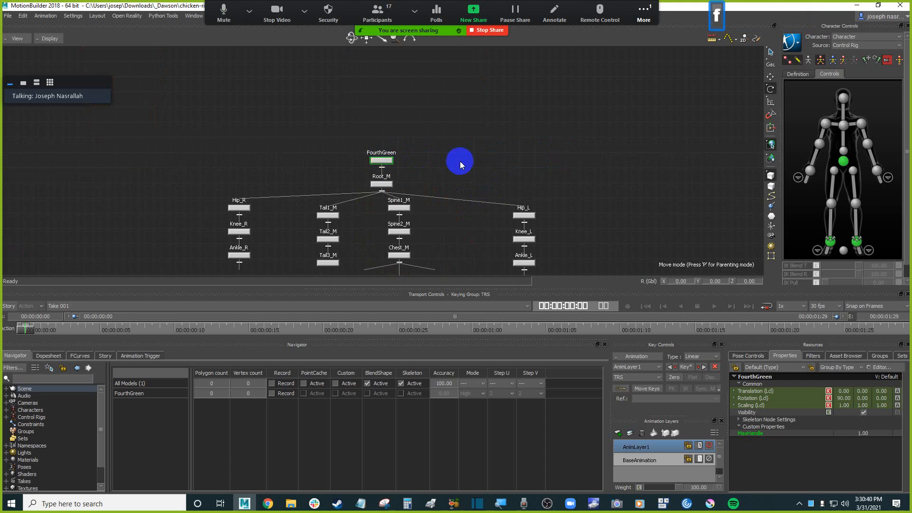
key("ctrl+w")
left_click(536, 205)
mouse_move(541, 208)
left_mouse_down("shift")
mouse_move(550, 212)
mouse_move(559, 199)
mouse_move(523, 186)
mouse_move(549, 200)
left_mouse_up("shift")
left_click(554, 210)
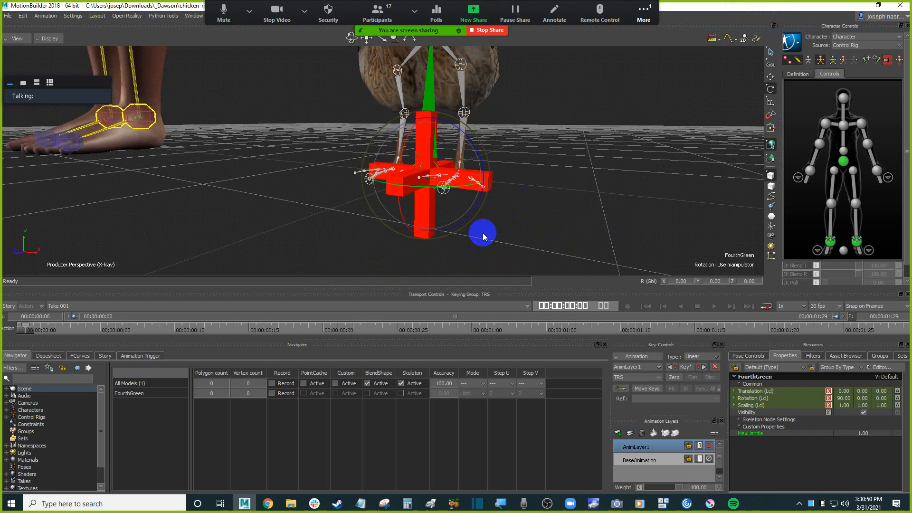
left_click(501, 230)
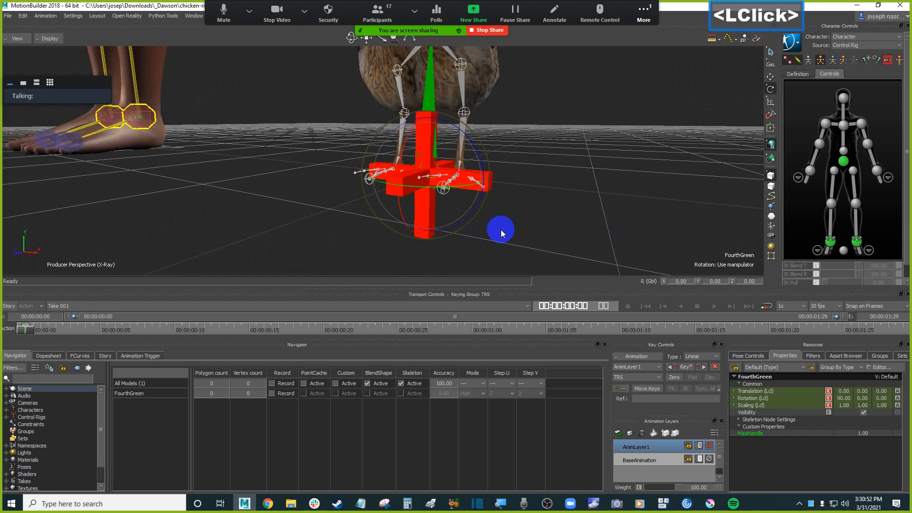
Save the scene as props_tutorial in the Desktop > Dawson > _W21 > __motionbuilder_class folder.
left_click(8, 15)
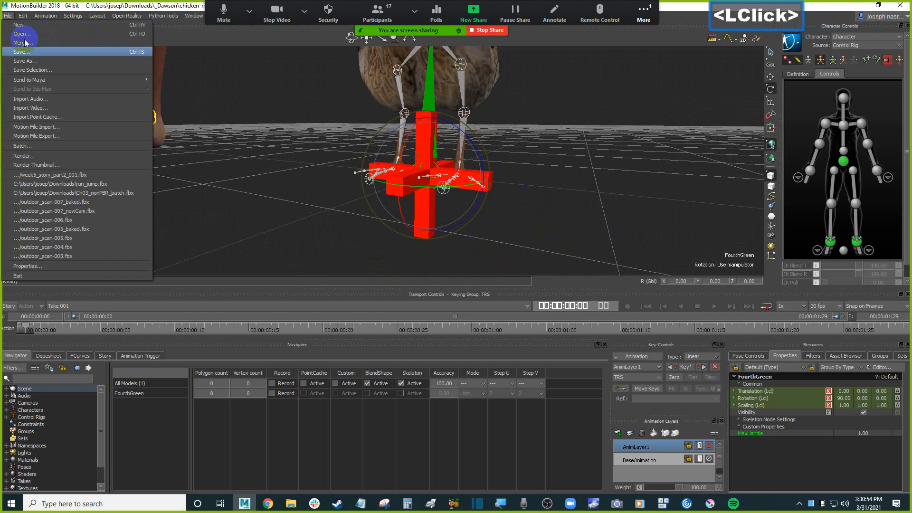
left_click(60, 61)
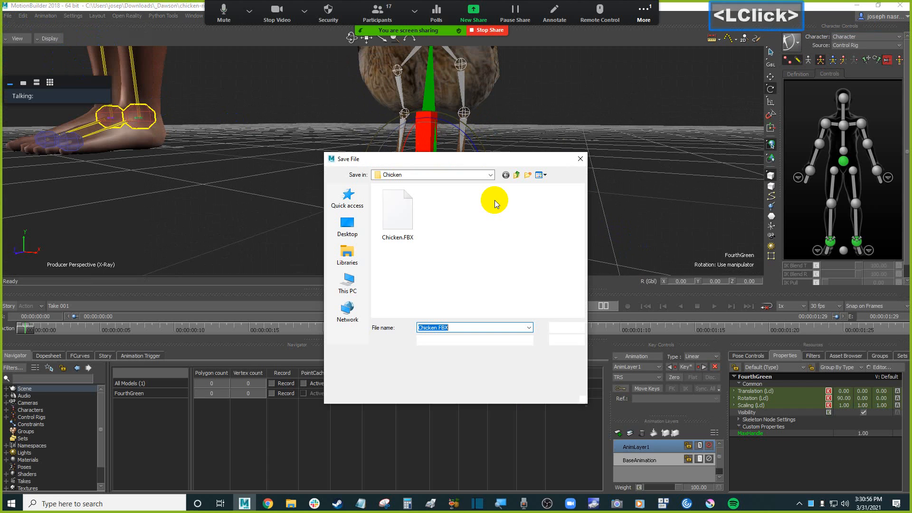
left_click_drag(460, 158, 470, 155)
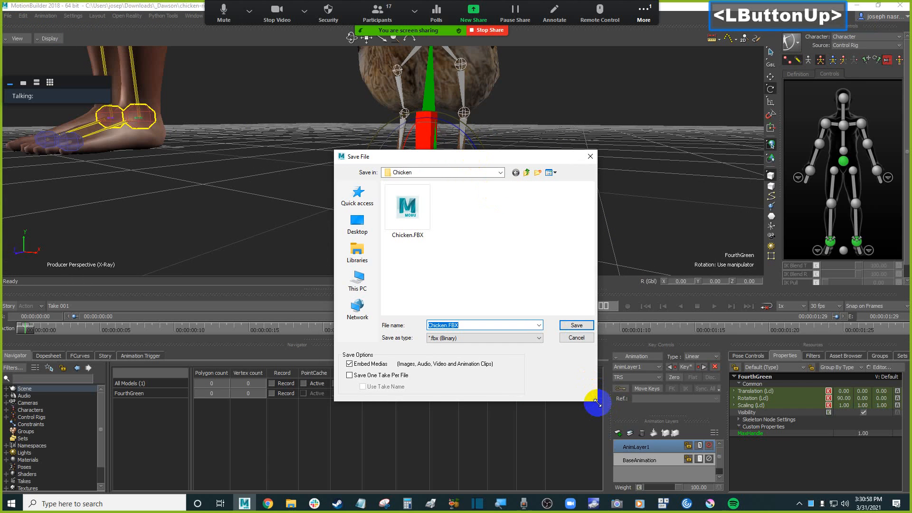
left_click_drag(597, 400, 744, 430)
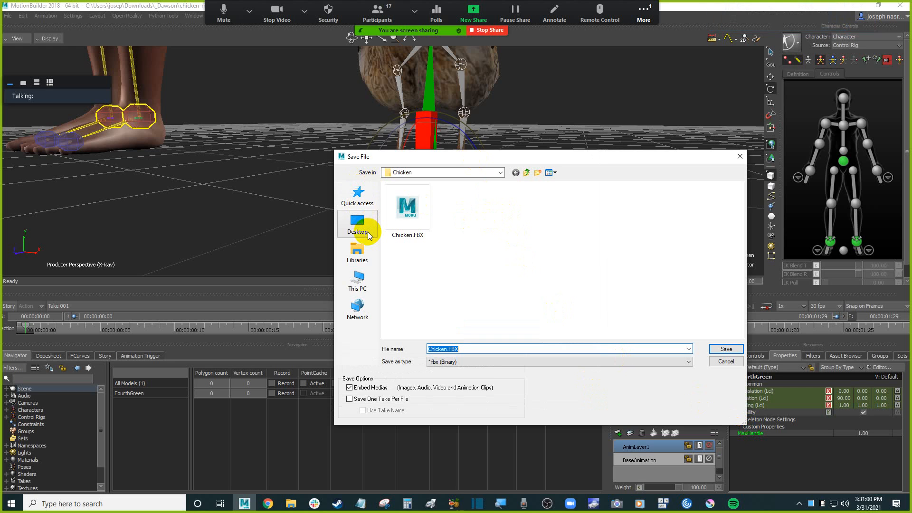
left_click(360, 225)
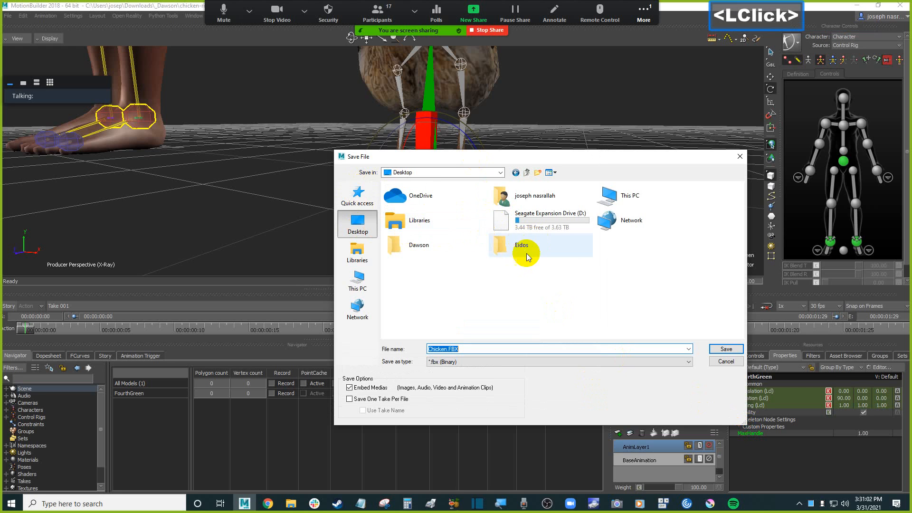
double_click(435, 248)
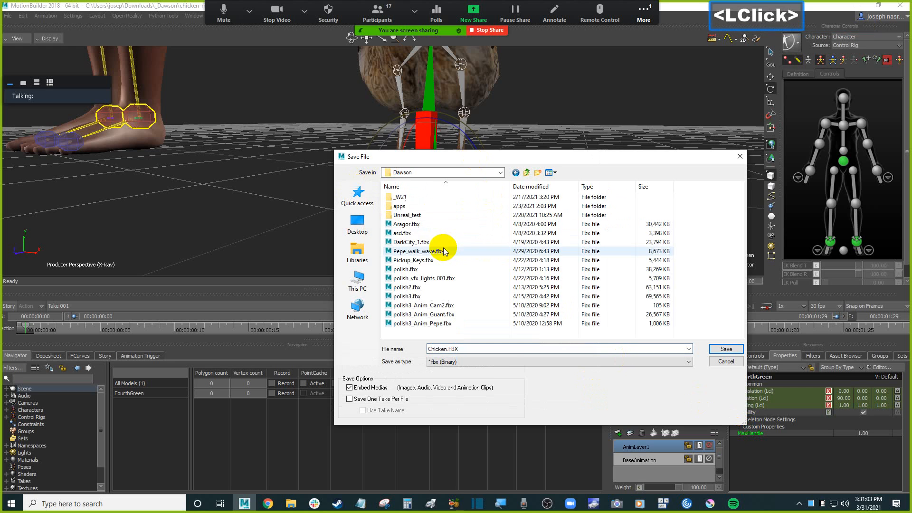
left_click(421, 201)
double_click(420, 201)
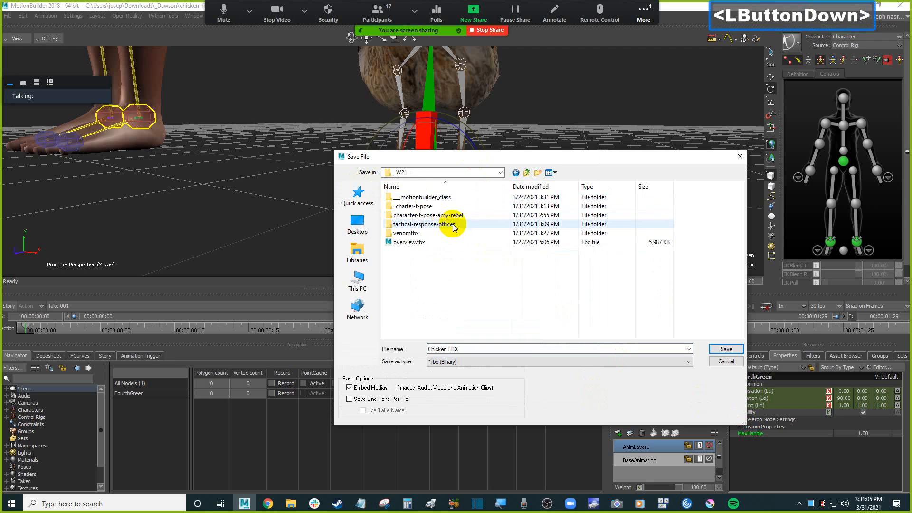
double_click(449, 195)
double_click(469, 352)
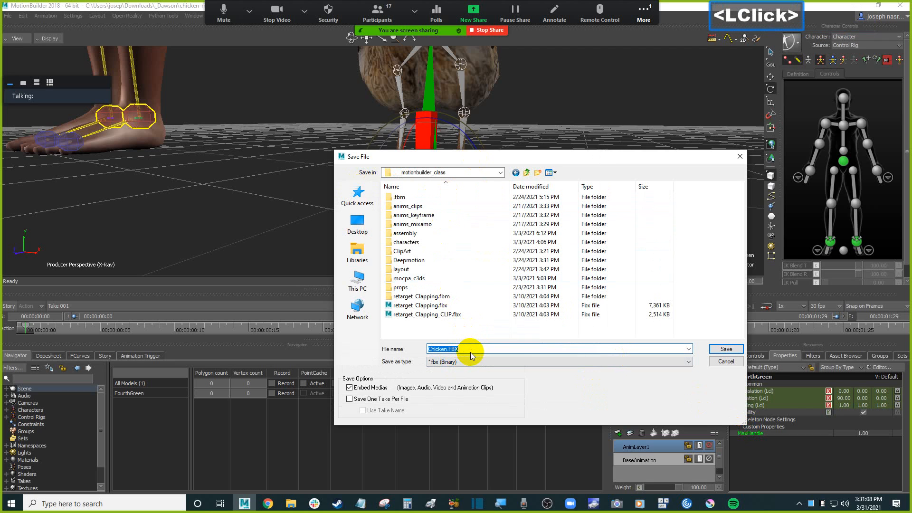
type("prop")
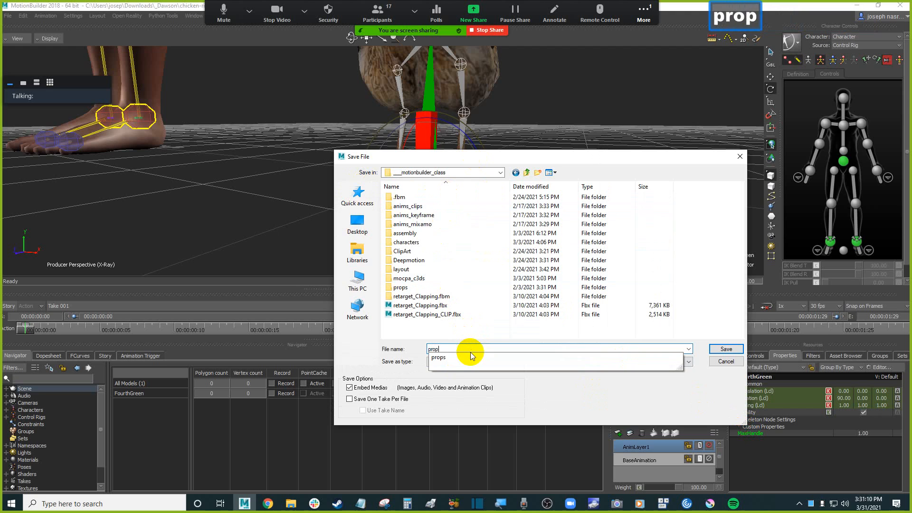
type("s_tu")
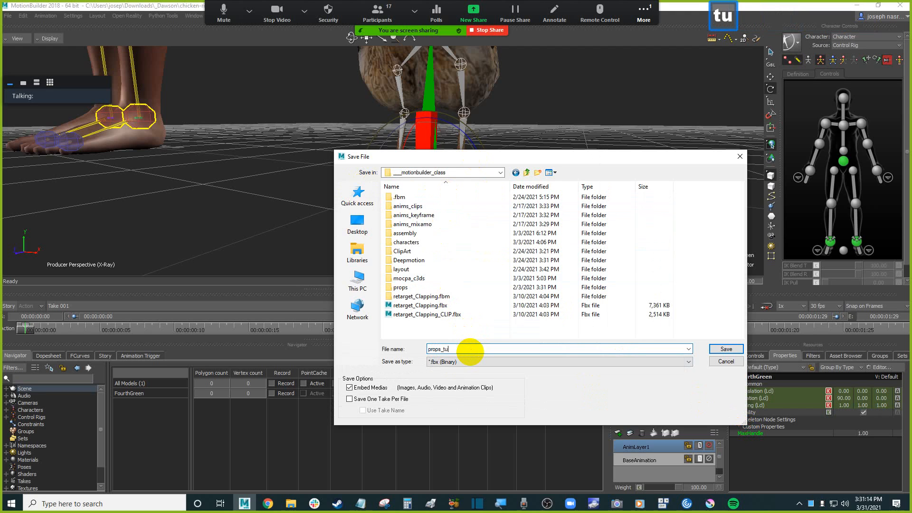
type("torial")
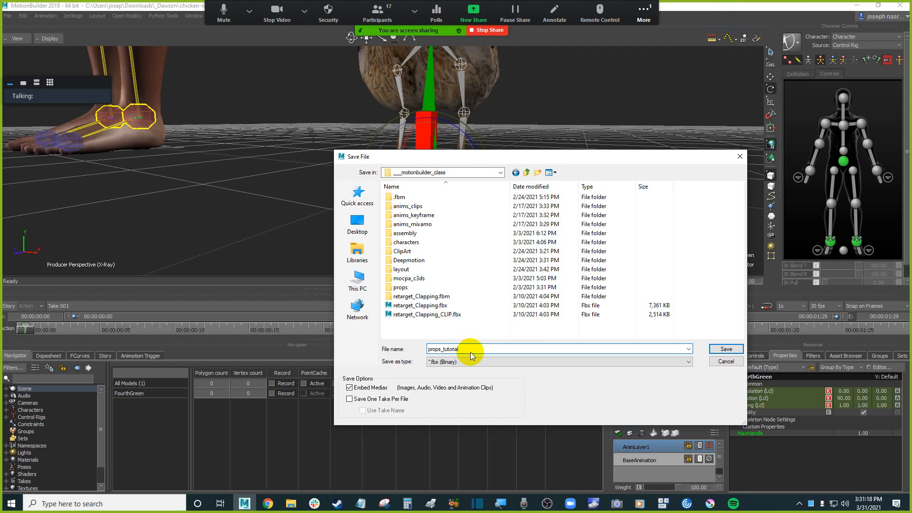
key("Return")
key("Return")
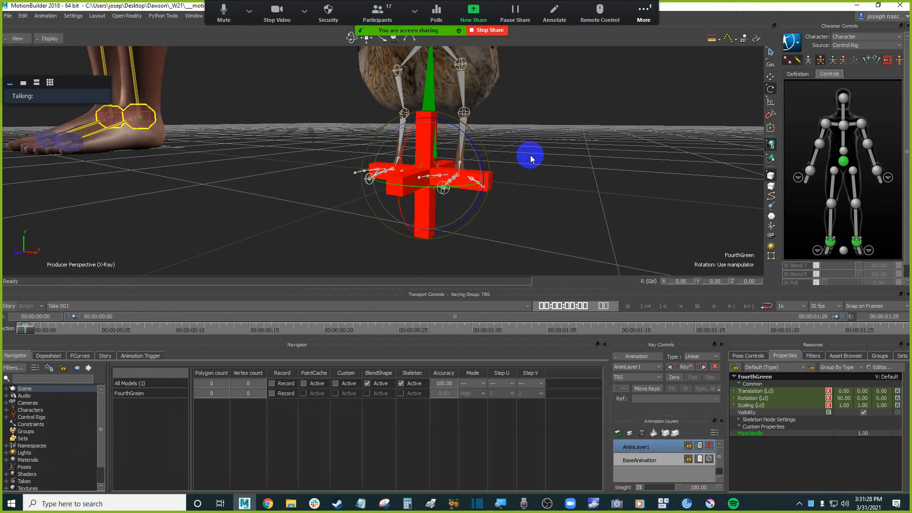
Parent the chicken's root control under the marker.
key("ctrl+alt+shift+h")
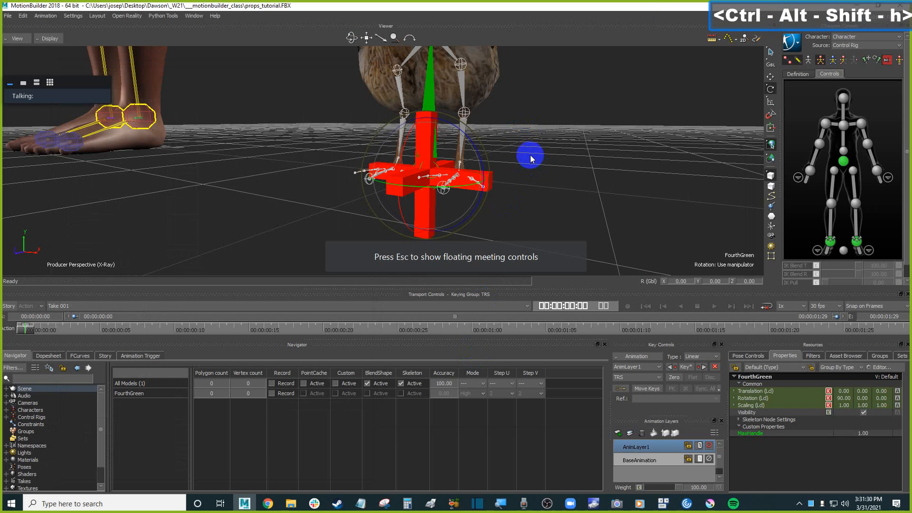
left_click(584, 113)
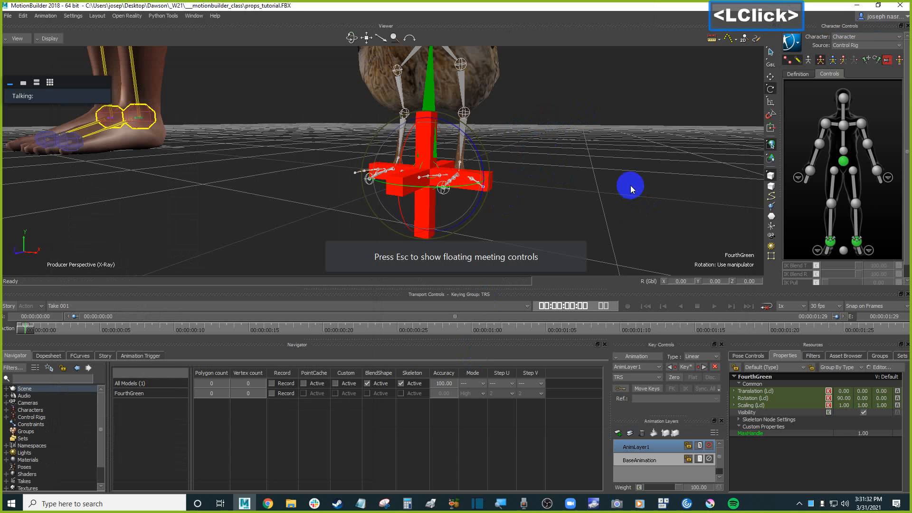
left_click_drag(584, 155, 546, 163, "shift")
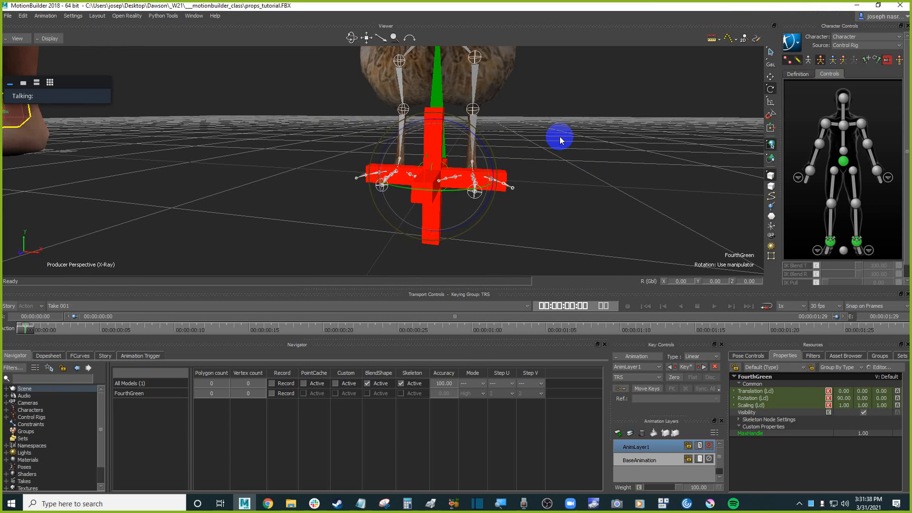
left_click(549, 143)
left_click(562, 167)
left_click(557, 169)
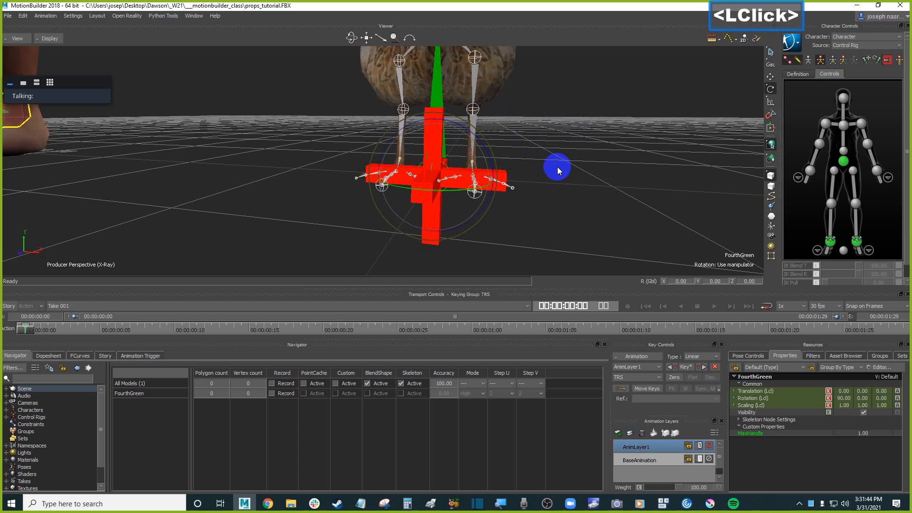
key("alt")
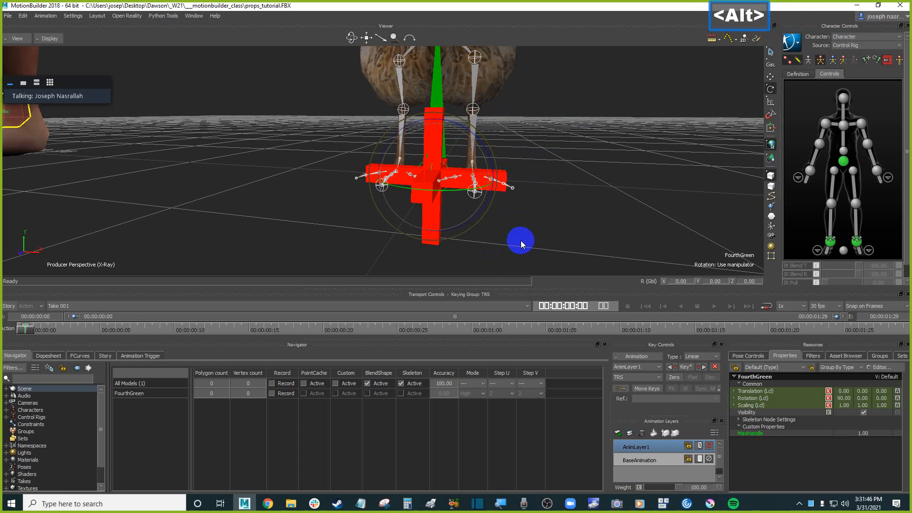
left_click_drag(518, 244, 433, 243, "alt")
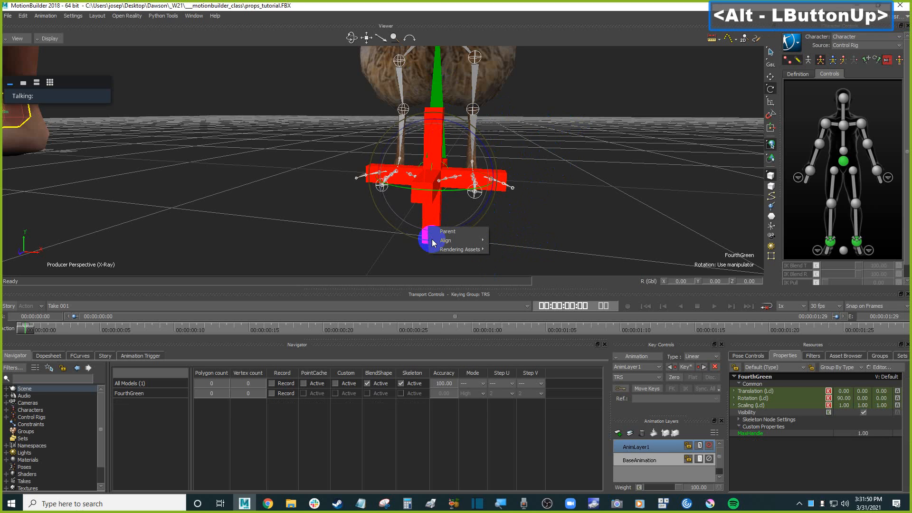
left_click(447, 232)
scroll(515, 230, "down", 3)
left_click(413, 196)
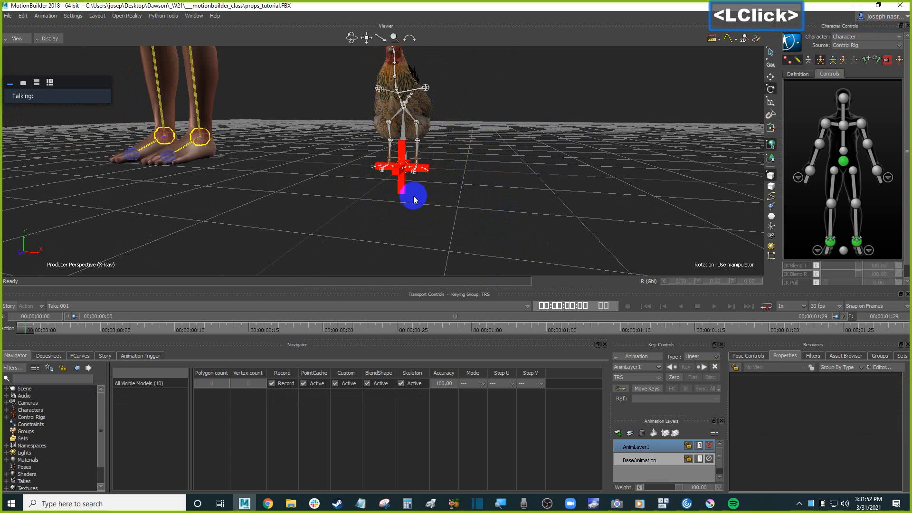
Test rotating, moving and scaling the marker with the rig attached, undoing each change.
left_click(402, 190)
left_click_drag(452, 190, 485, 185, "ctrl")
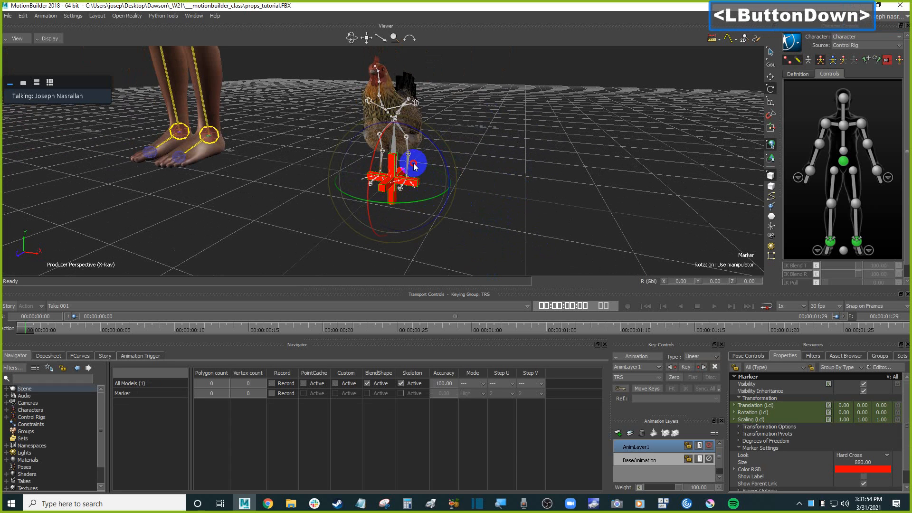
left_click_drag(416, 163, 384, 186)
key("ctrl+z")
key("t")
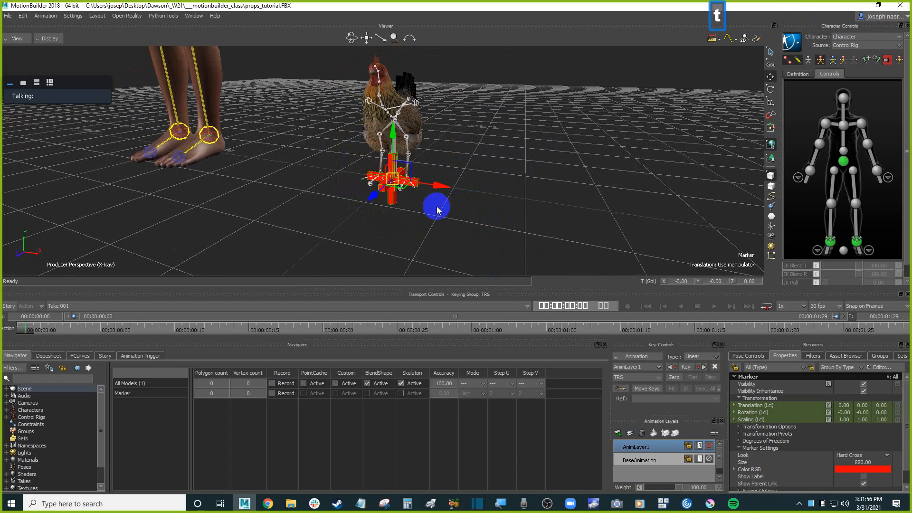
left_click(438, 187)
mouse_move(438, 186)
left_mouse_down()
mouse_move(444, 197)
mouse_move(459, 193)
left_mouse_up()
key("ctrl+z")
mouse_move(543, 199)
left_mouse_down("ctrl")
mouse_move(566, 229)
mouse_move(510, 187)
mouse_move(540, 204)
mouse_move(522, 205)
mouse_move(526, 223)
mouse_move(531, 209)
mouse_move(521, 205)
mouse_move(530, 205)
mouse_move(518, 214)
mouse_move(509, 191)
mouse_move(518, 218)
mouse_move(499, 190)
mouse_move(519, 212)
mouse_move(508, 177)
left_mouse_up("ctrl")
scroll(523, 210, "down", 2)
scroll(531, 204, "up", 3)
scroll(522, 186, "up", 2)
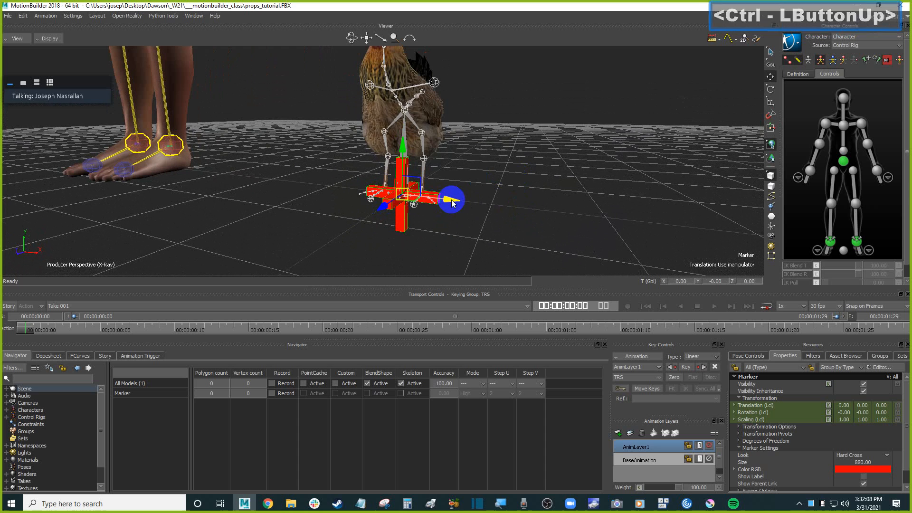
mouse_move(452, 197)
left_mouse_down()
mouse_move(590, 208)
mouse_move(407, 200)
mouse_move(433, 184)
mouse_move(428, 191)
left_mouse_up()
key("ctrl+z")
key("s")
key("ctrl+z")
mouse_move(576, 195)
left_mouse_down("ctrl+shift")
mouse_move(514, 176)
mouse_move(546, 176)
mouse_move(540, 182)
left_mouse_up("ctrl+shift")
left_click(571, 196)
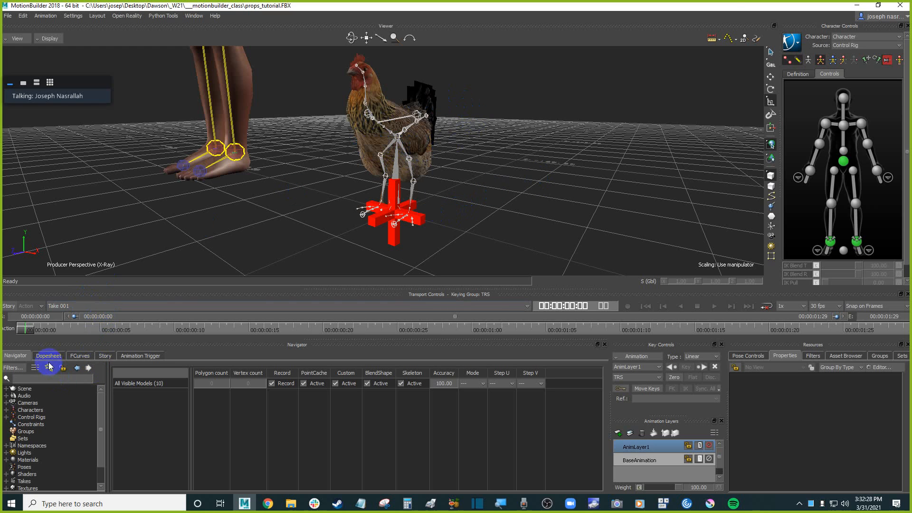
Inspect the chicken rig's hierarchy in the schematic view, selecting the root control and then the marker.
key("ctrl+w")
left_click(513, 209, "ctrl")
left_click_drag(512, 204, 478, 125, "shift")
left_click_drag(485, 185, 445, 100, "shift")
left_click_drag(495, 187, 533, 175, "ctrl")
key("ctrl+w")
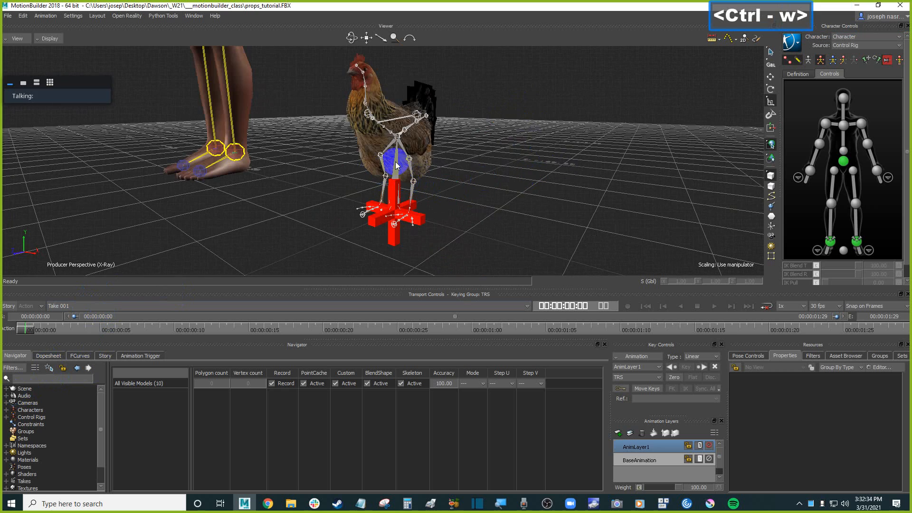
left_click(395, 193)
key("ctrl+w")
key("f")
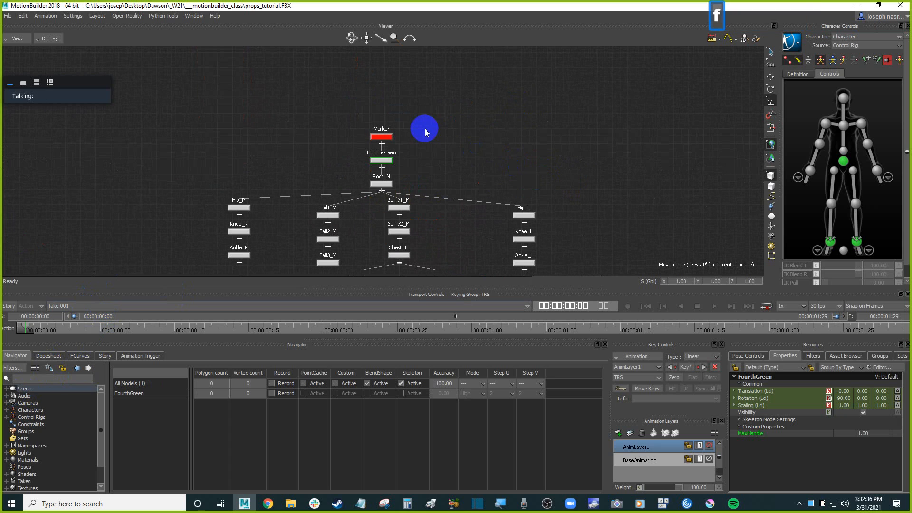
left_click_drag(427, 130, 435, 150, "ctrl")
left_click_drag(435, 150, 455, 105, "shift")
left_click(459, 112)
key("space")
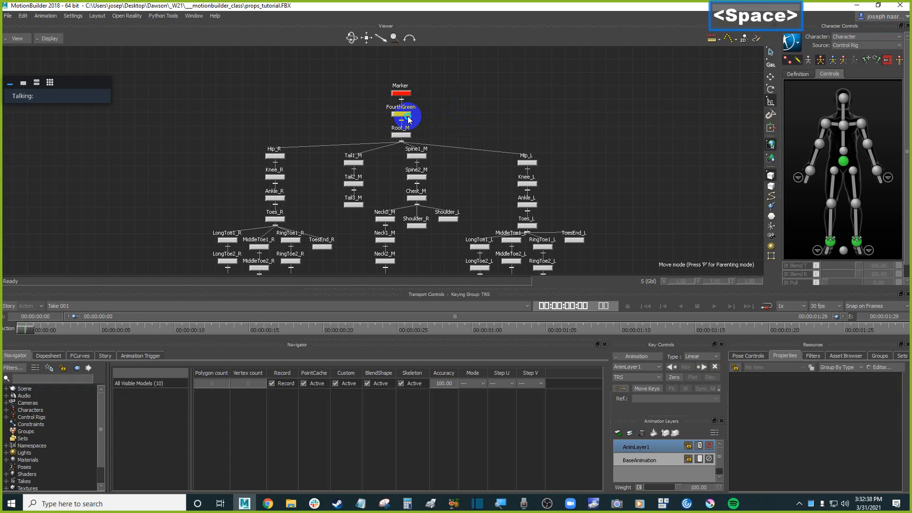
left_click(407, 116)
key("ctrl+w")
left_click(432, 138, "ctrl")
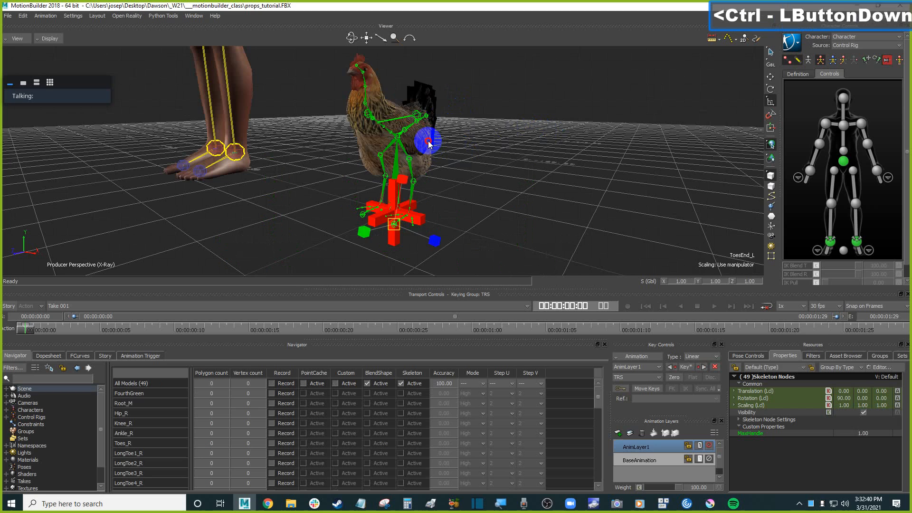
left_click(371, 222)
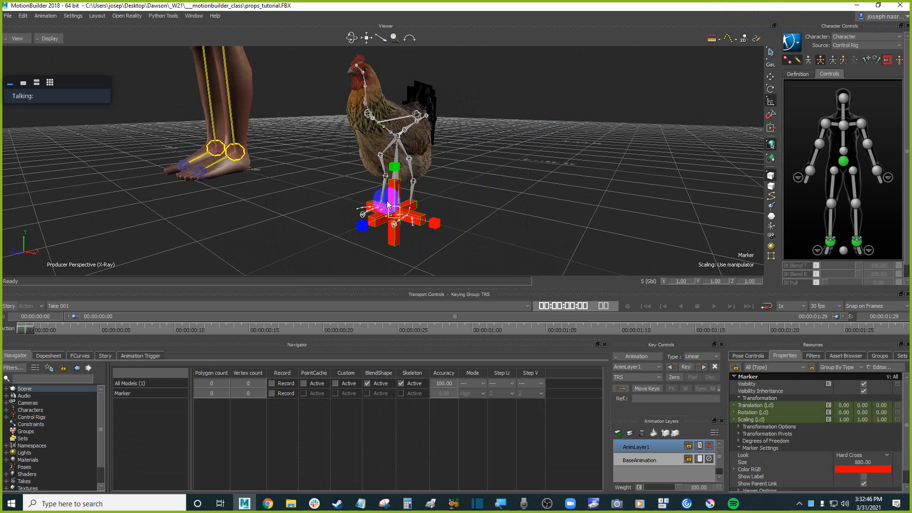
Move the marker, carrying the chicken rig, sideways to about -96.5 in Z.
scroll(438, 215, "down", 2)
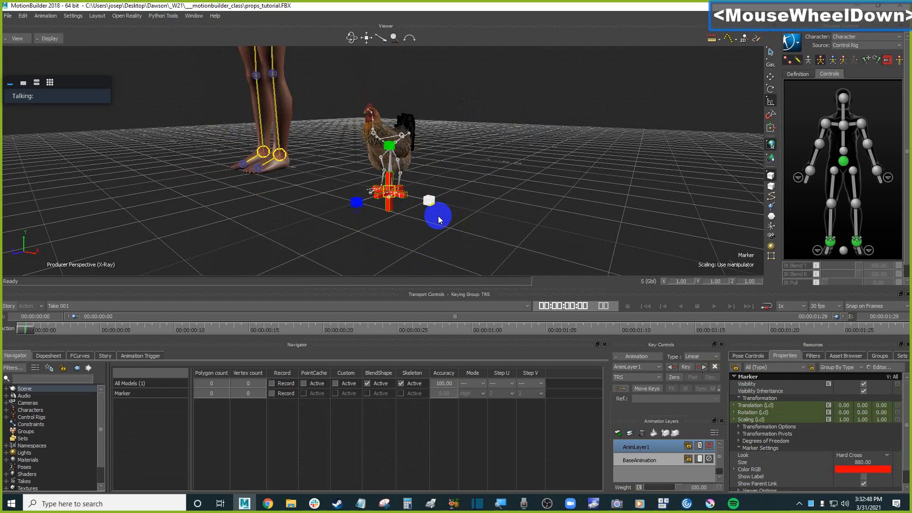
scroll(462, 230, "up", 2)
mouse_move(525, 208)
left_mouse_down("ctrl")
mouse_move(515, 213)
mouse_move(546, 202)
mouse_move(551, 212)
left_mouse_up("ctrl")
left_click(554, 204)
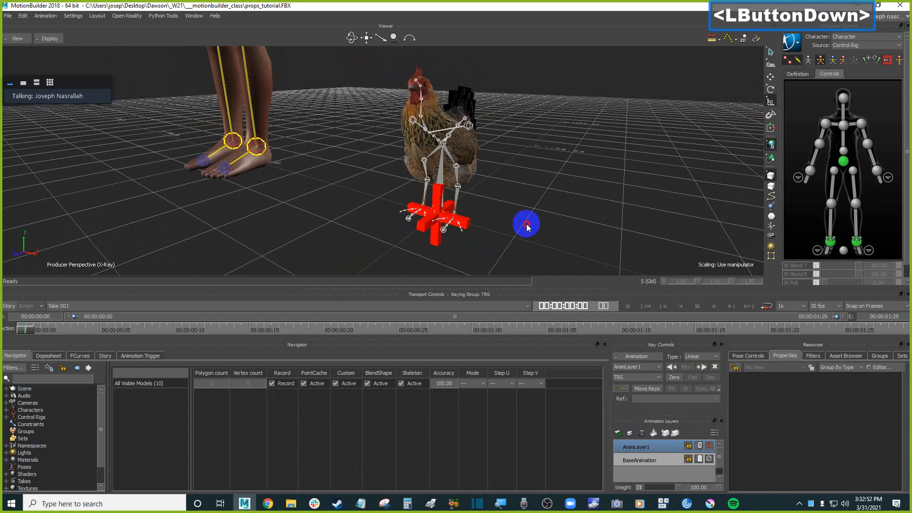
left_click(468, 226)
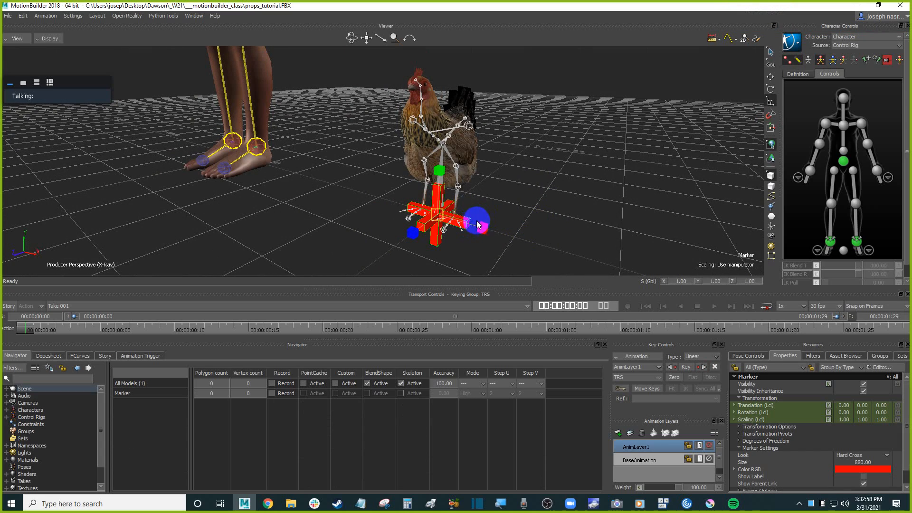
mouse_move(540, 177)
left_mouse_down("shift")
mouse_move(564, 167)
mouse_move(569, 197)
mouse_move(458, 229)
mouse_move(526, 214)
left_mouse_up("shift")
scroll(570, 181, "down", 3)
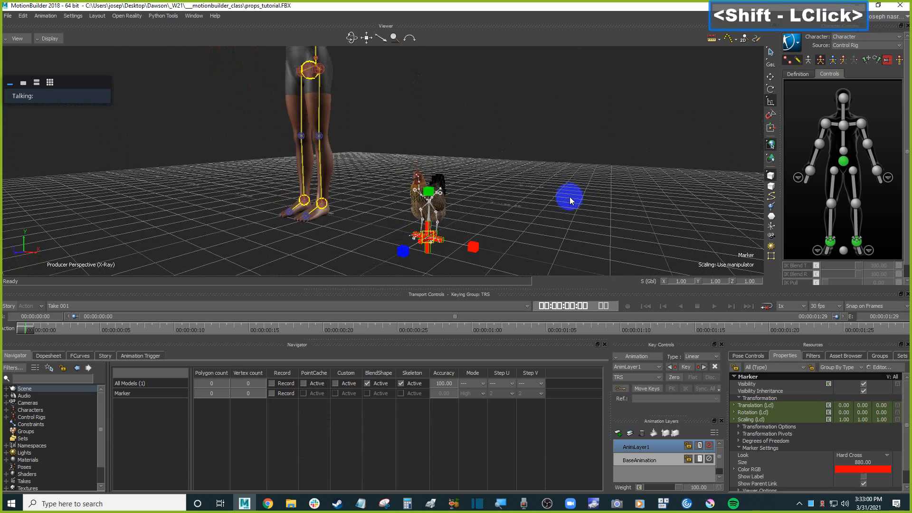
double_click(575, 206)
left_click(439, 230)
key("t")
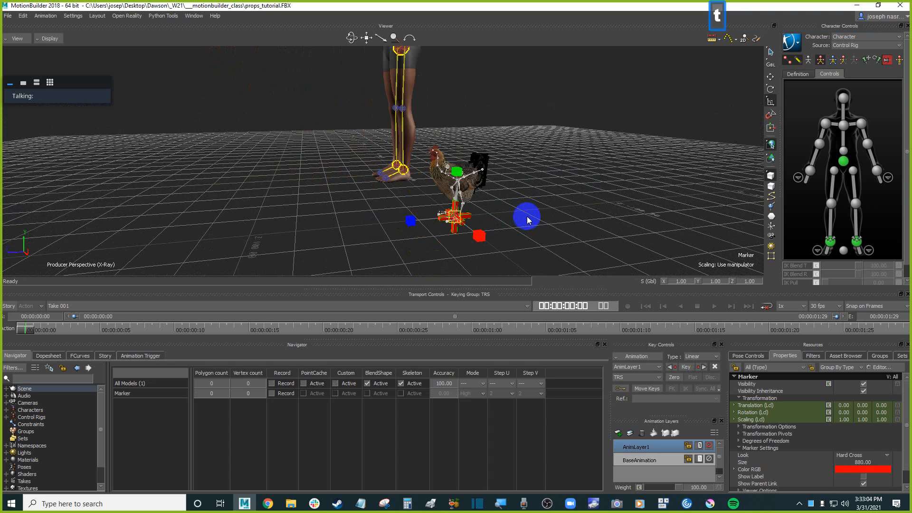
mouse_move(408, 220)
left_mouse_down()
mouse_move(562, 208)
mouse_move(588, 218)
left_mouse_up()
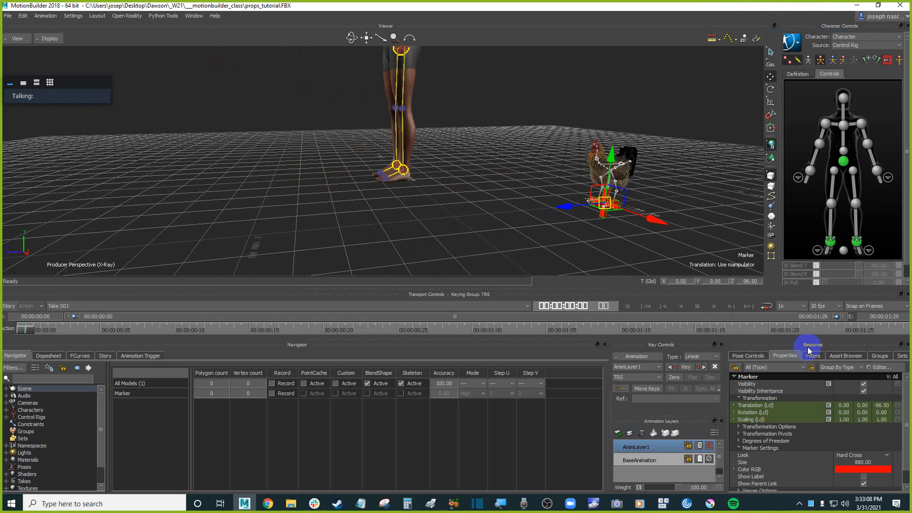
Switch the timeline to display frames and set a key on the marker at frame 0.
right_click(408, 329)
mouse_move(486, 472)
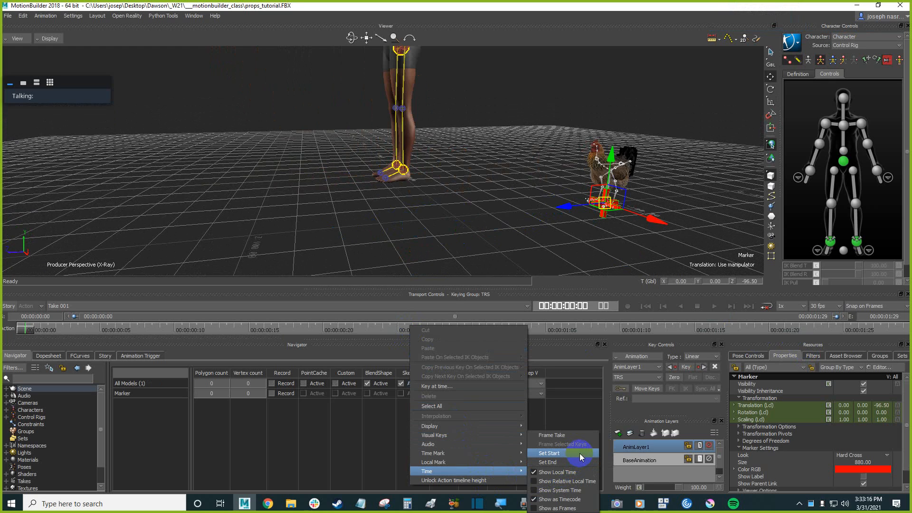
left_click(572, 509)
key("k")
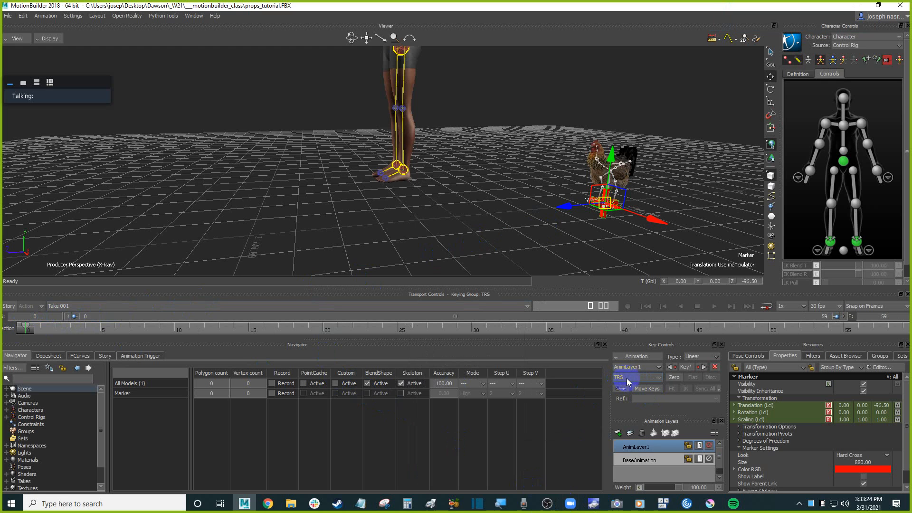
At frame 59, move the marker to about 77 in Z, rotate it about -55° in Y, and key it.
left_click_drag(26, 328, 908, 316)
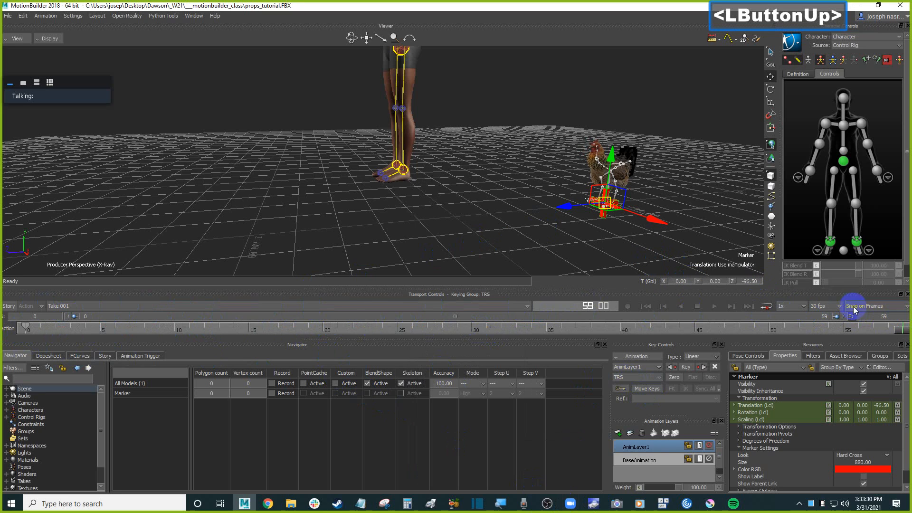
left_click_drag(562, 209, 253, 207)
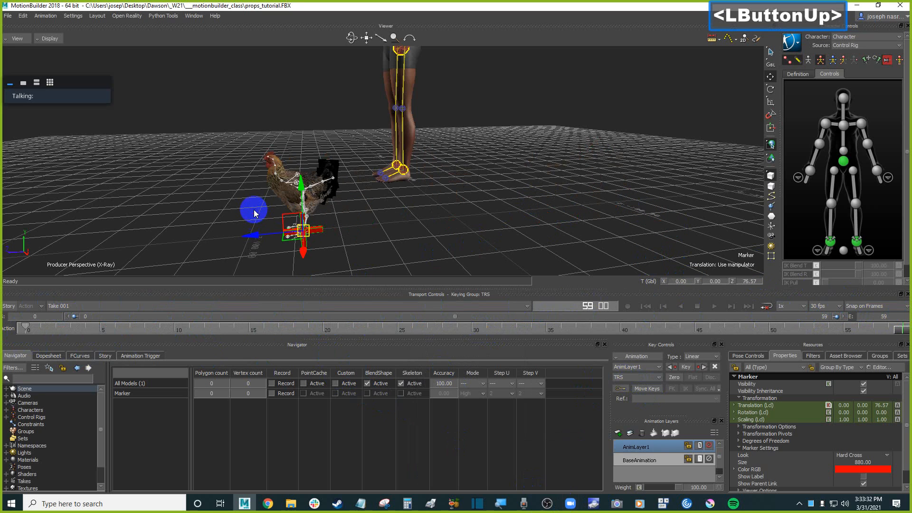
key("r")
left_click_drag(344, 241, 305, 257)
key("k")
Play back the marker's animation from the start and stop it.
key("ctrl+Home")
key("ctrl+space")
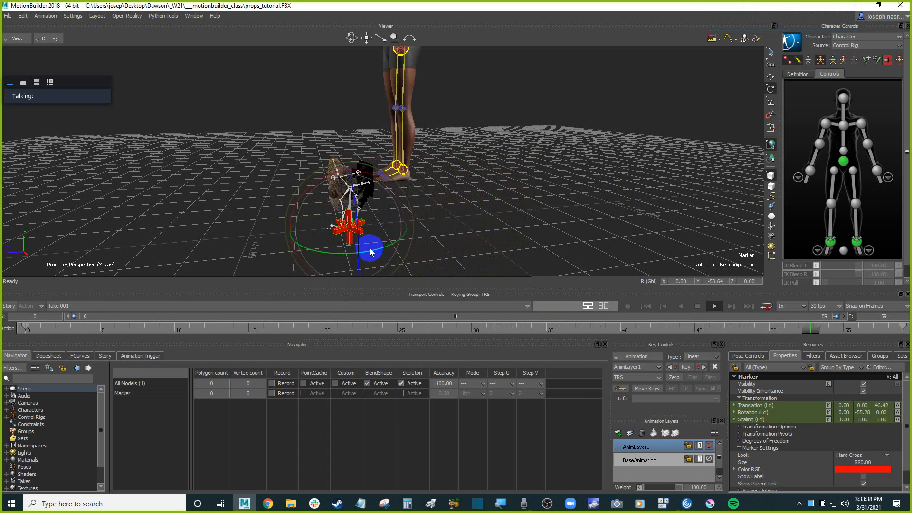
key("ctrl+space")
key("ctrl+Home")
Orbit and zoom around the scene to view the character and the animated chicken.
left_click_drag(398, 203, 428, 192, "ctrl+shift")
scroll(428, 193, "up", 4)
left_click_drag(751, 189, 678, 184, "shift")
left_click(570, 149)
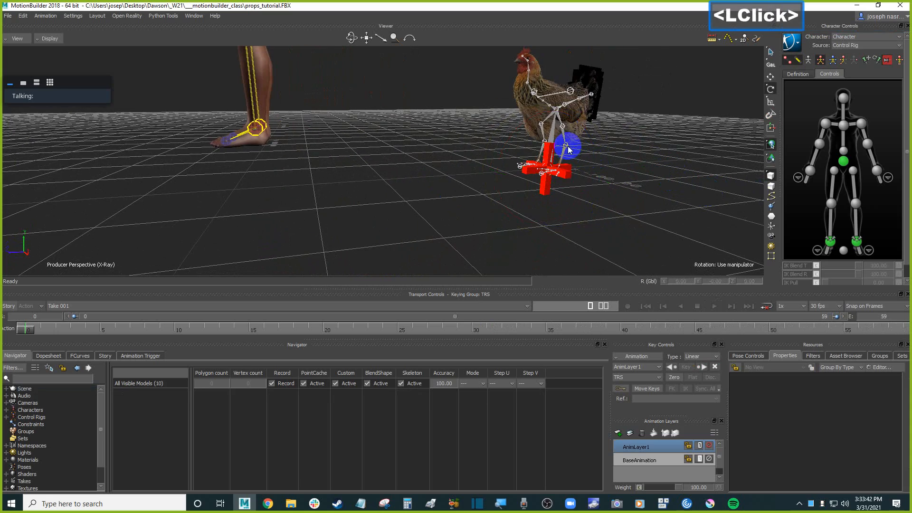
mouse_move(615, 157)
left_mouse_down("ctrl")
mouse_move(645, 160)
mouse_move(617, 169)
mouse_move(635, 180)
mouse_move(611, 184)
mouse_move(617, 212)
left_mouse_up("ctrl")
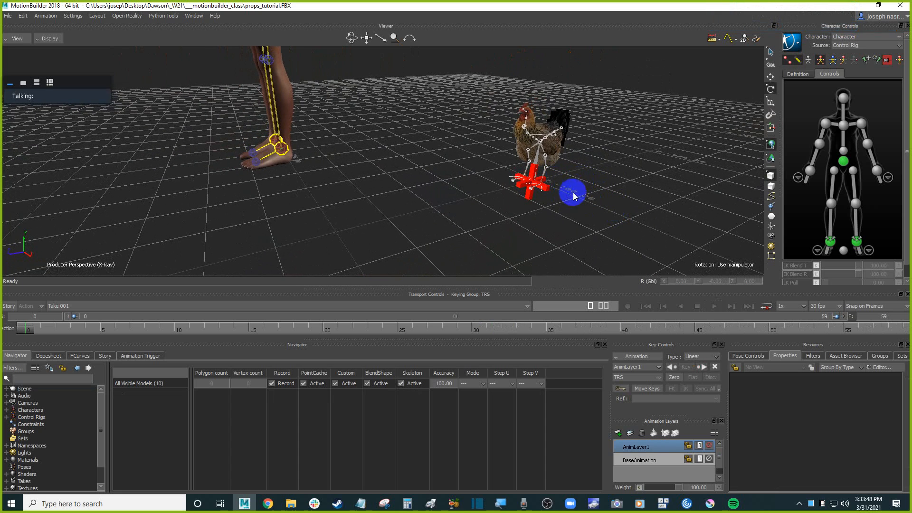
left_click_drag(569, 196, 586, 195, "ctrl")
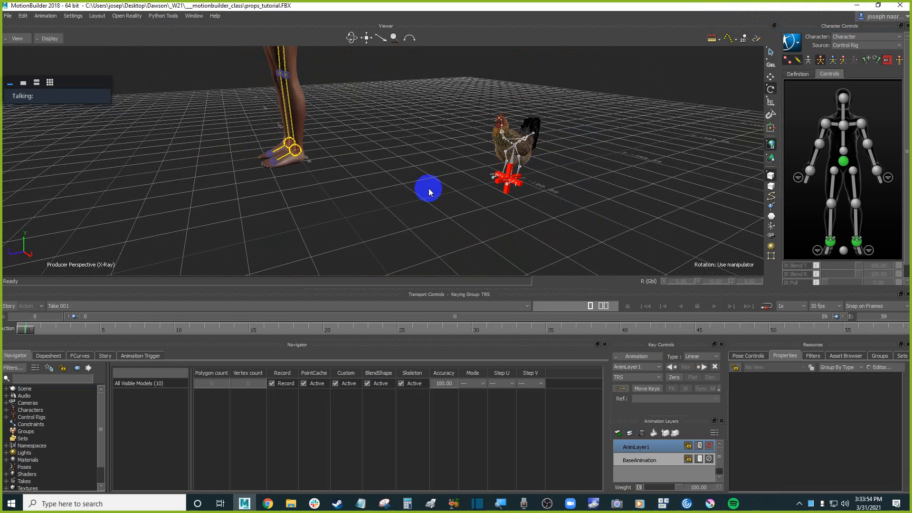
left_click_drag(417, 183, 351, 147, "ctrl")
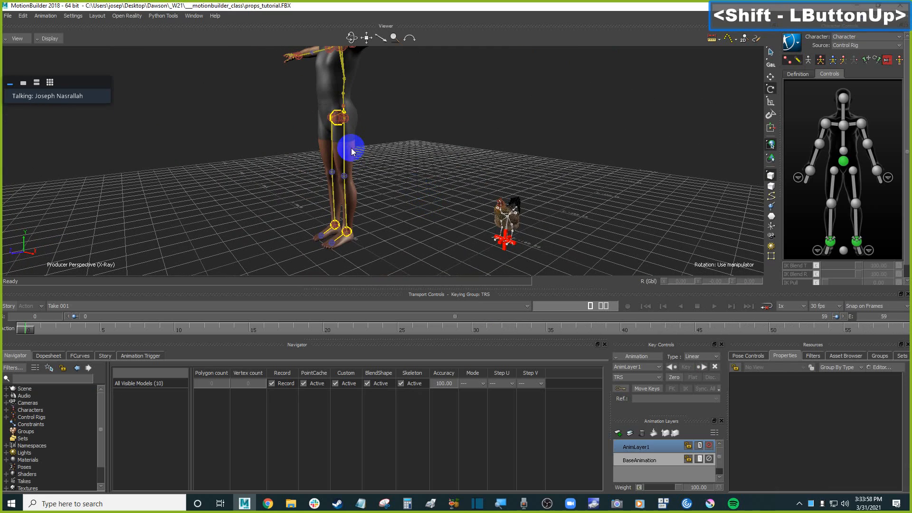
left_click(338, 122)
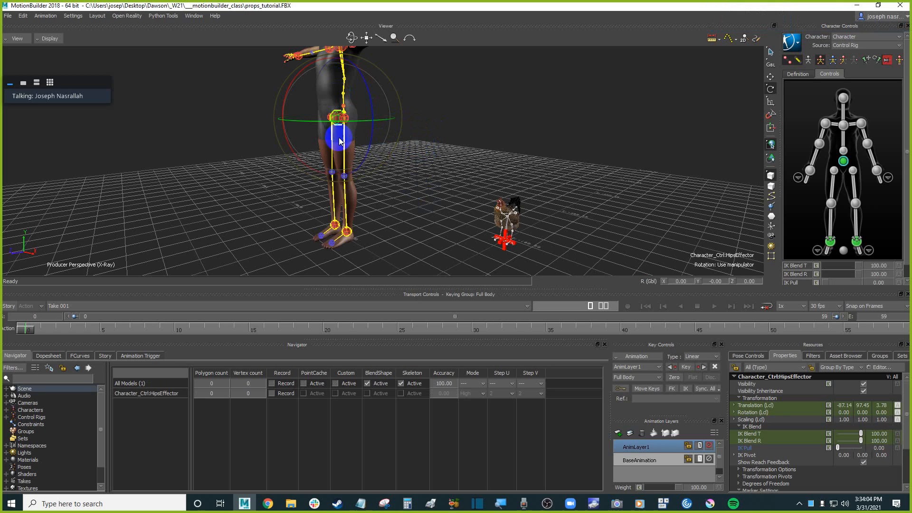
left_click(505, 251)
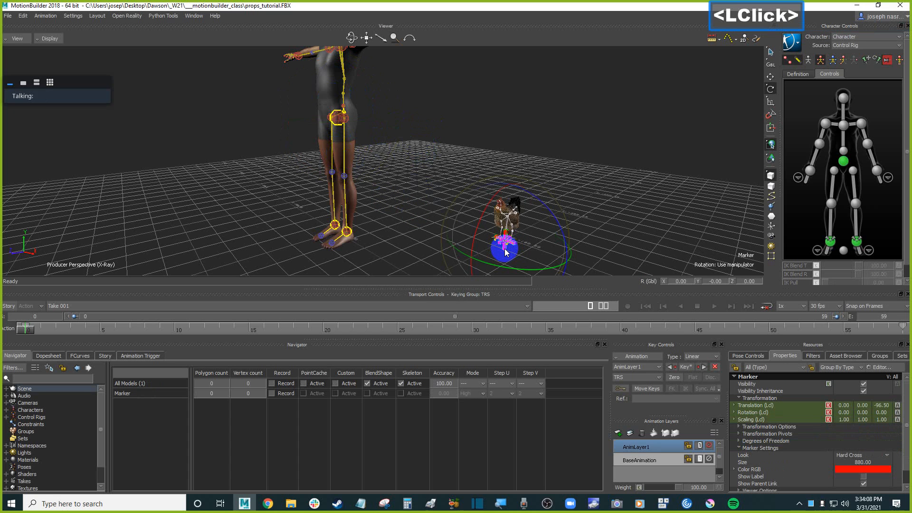
mouse_move(621, 189)
left_mouse_down("ctrl+shift")
mouse_move(631, 216)
mouse_move(627, 190)
left_mouse_up("ctrl+shift")
mouse_move(26, 328)
left_mouse_down()
mouse_move(536, 330)
mouse_move(2, 331)
left_mouse_up()
left_click_drag(306, 187, 325, 220, "ctrl")
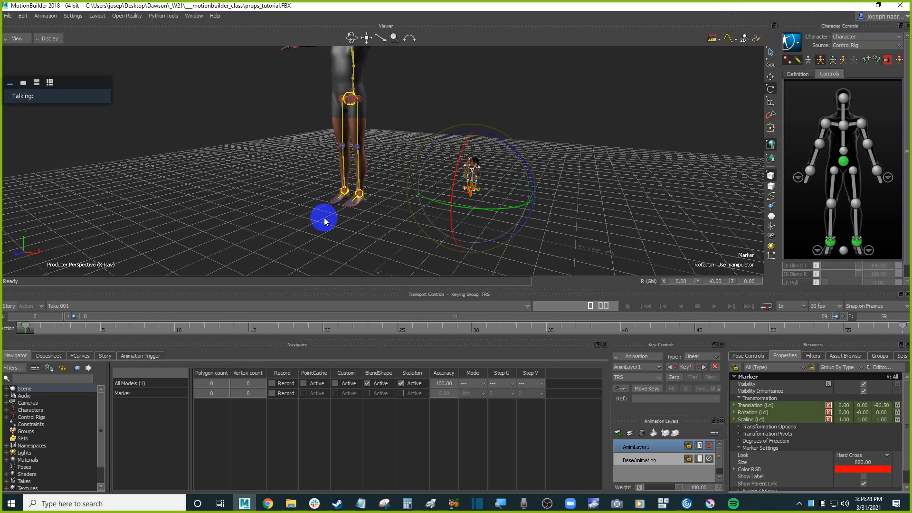
mouse_move(326, 221)
left_mouse_down("shift")
mouse_move(295, 167)
mouse_move(346, 190)
left_mouse_up("shift")
scroll(286, 179, "down", 2)
left_click(288, 190)
scroll(287, 190, "up", 2)
left_click_drag(440, 196, 394, 198, "shift")
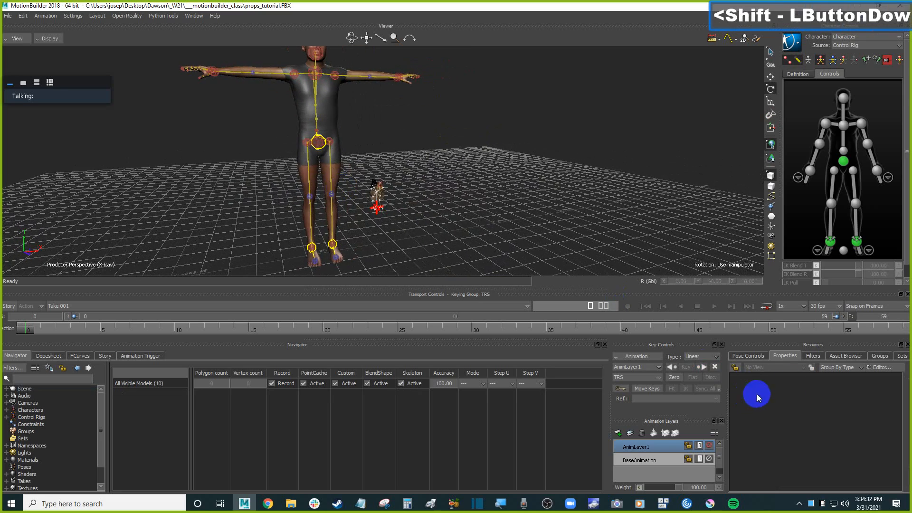
Merge the Cowboy Hat prop from the asset browser's ClipArt Props folder into the scene without animation.
left_click(882, 356)
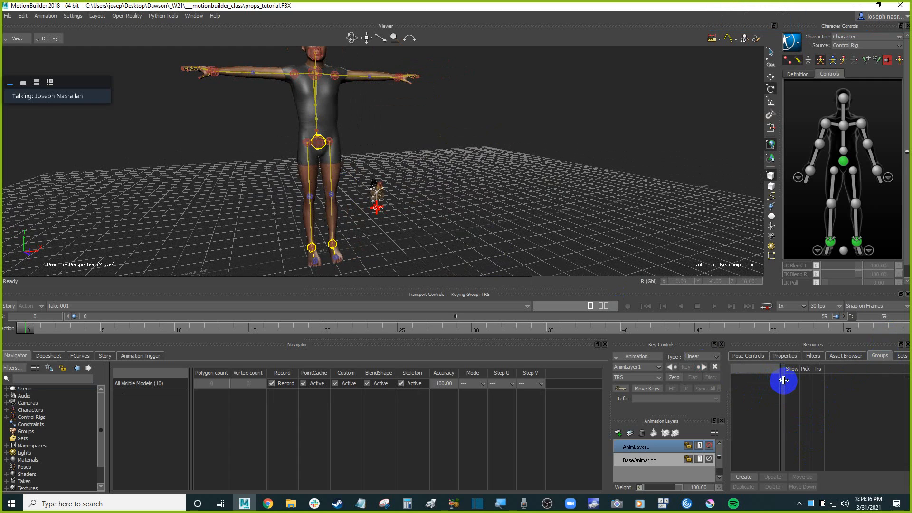
left_click(785, 356)
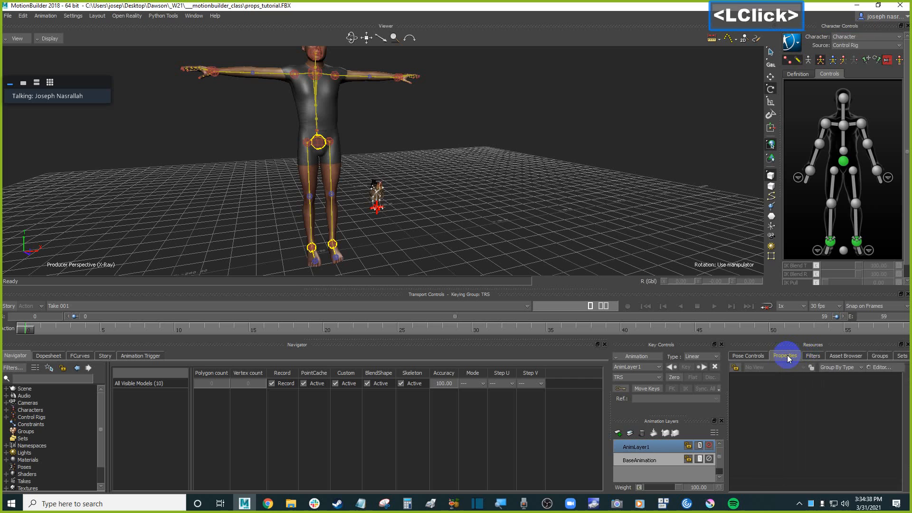
left_click(758, 358)
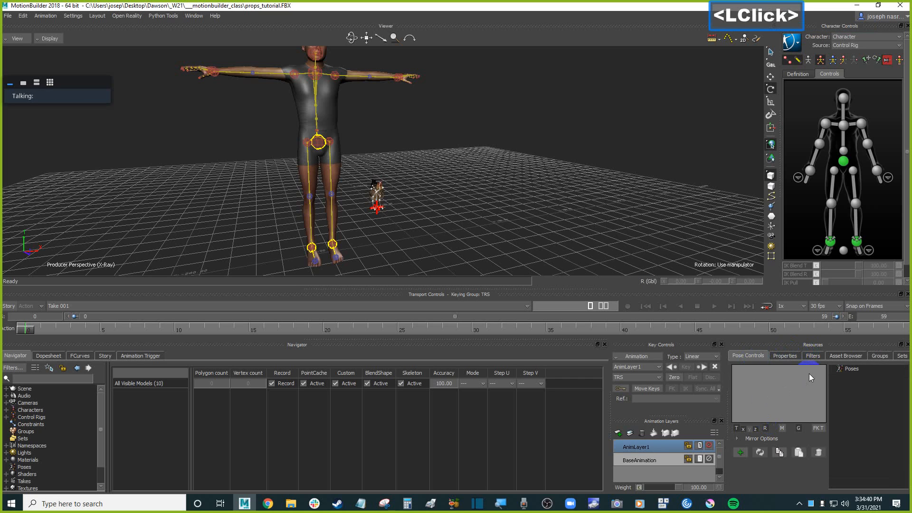
left_click(853, 356)
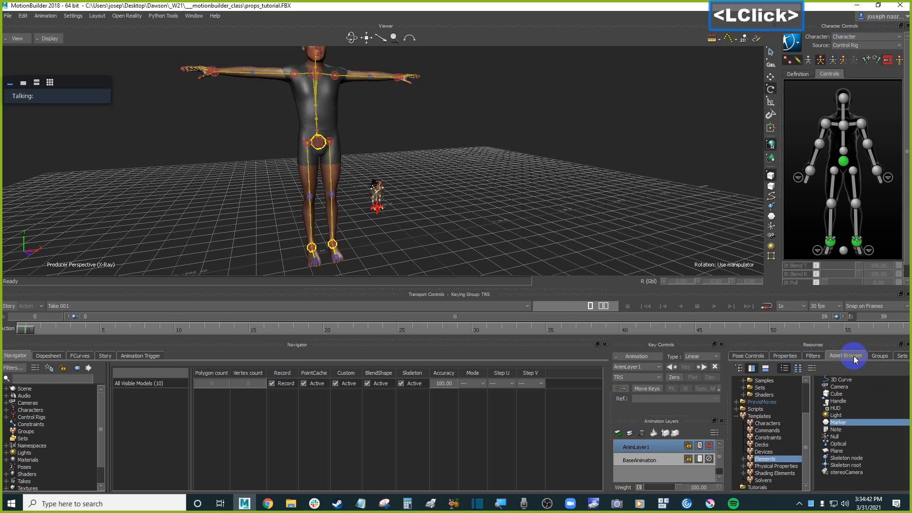
left_click(807, 387)
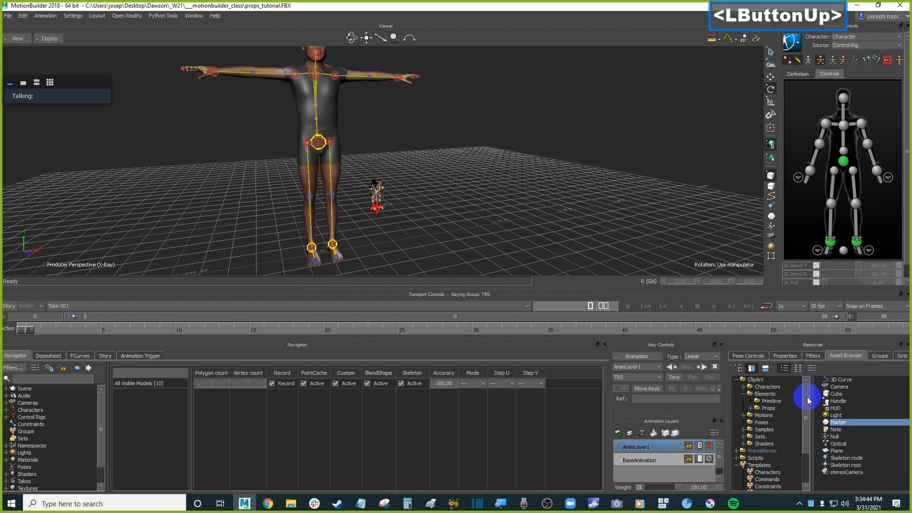
left_click(768, 408)
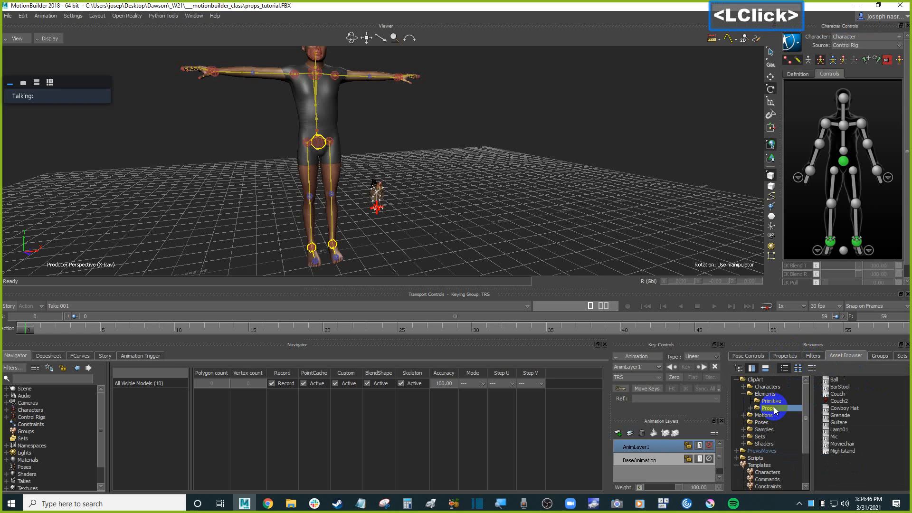
left_click(856, 410)
left_click_drag(850, 411, 466, 179)
mouse_move(497, 175)
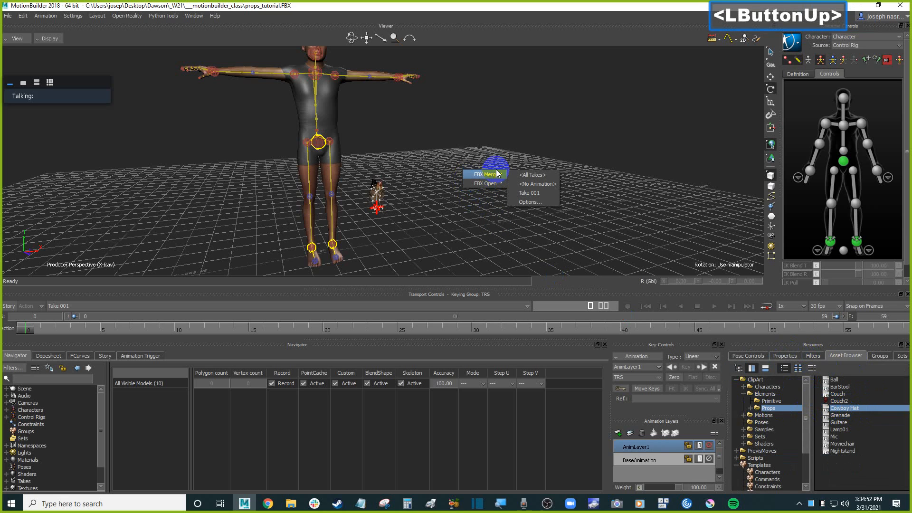
left_click(535, 184)
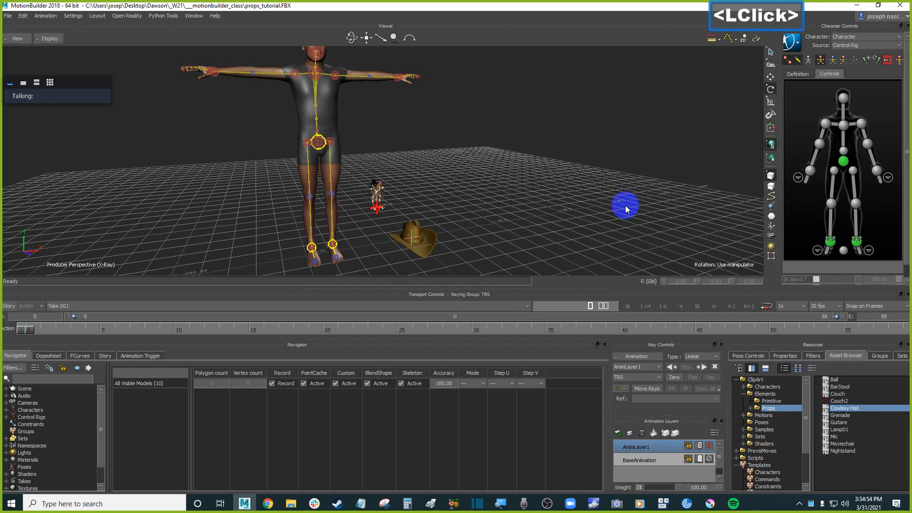
Select the cowboy hat and frame it to examine its mesh and root.
left_click(587, 210)
left_click_drag(540, 210, 510, 201, "ctrl+shift")
left_click_drag(509, 202, 513, 177, "ctrl")
left_click_drag(456, 209, 442, 176, "shift")
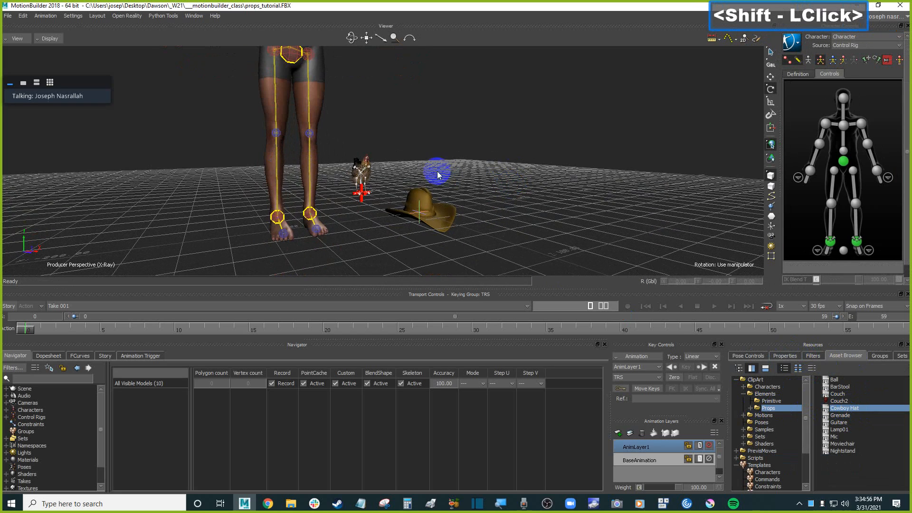
left_click(424, 200)
key("ctrl+e")
key("f")
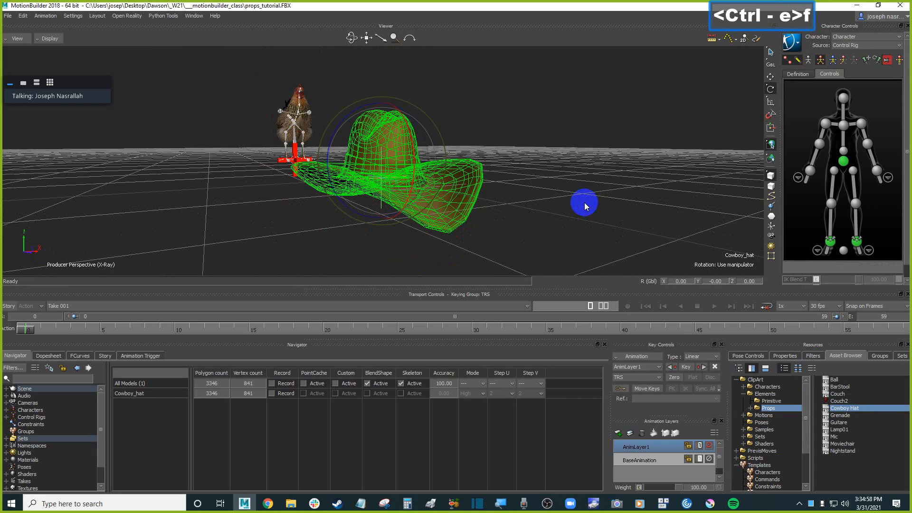
left_click_drag(556, 200, 401, 218, "ctrl")
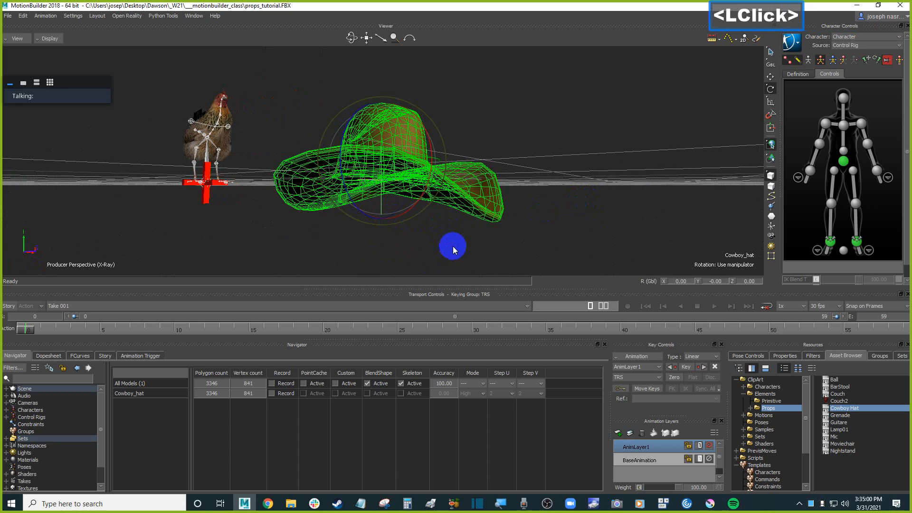
left_click(453, 246)
left_click(386, 206)
left_click_drag(655, 191, 653, 204, "ctrl")
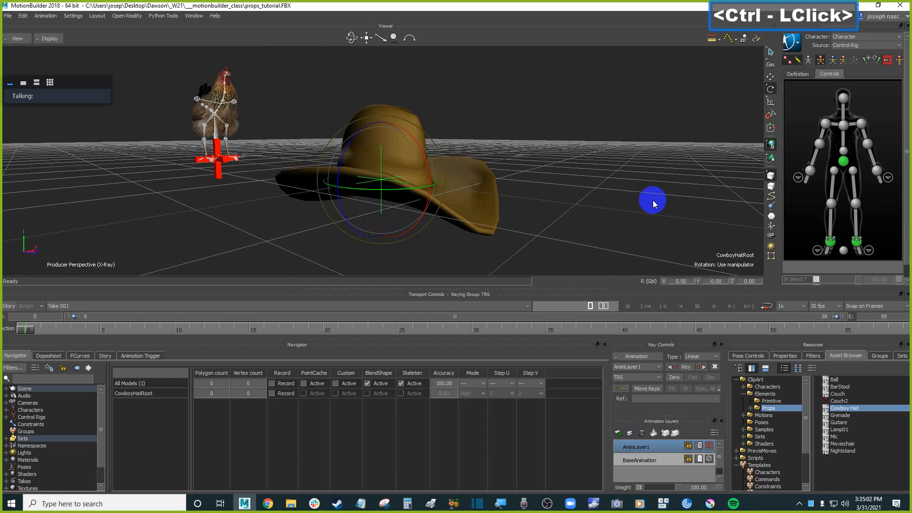
Toggle the viewer to the schematic view to examine the hat's hierarchy, then back to the perspective.
key("ctrl+w")
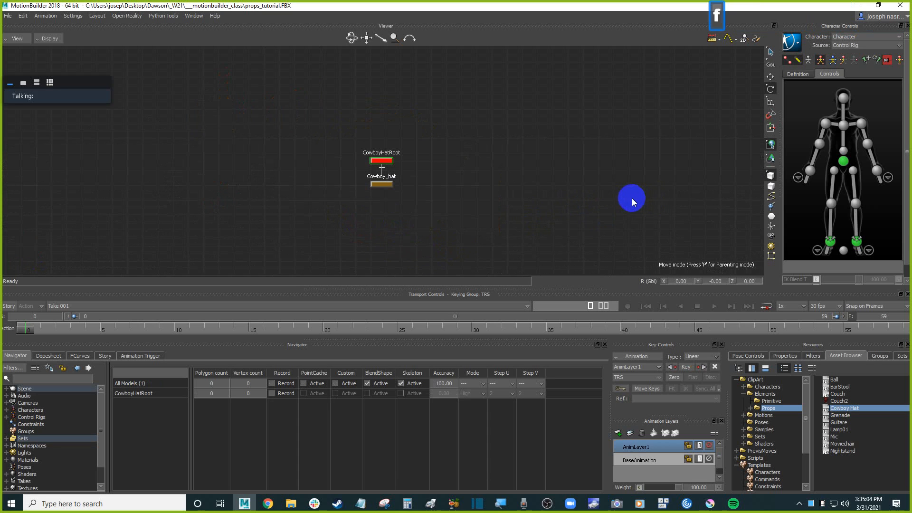
left_click(512, 167, "shift")
key("ctrl+w")
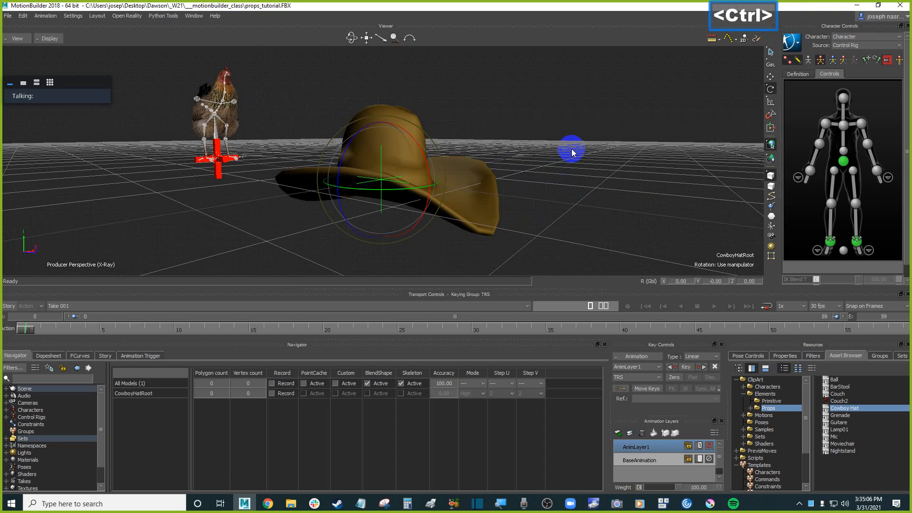
Split the viewer into two panes, with the schematic framed in one and Producer Perspective in the other.
key("ctrl+2")
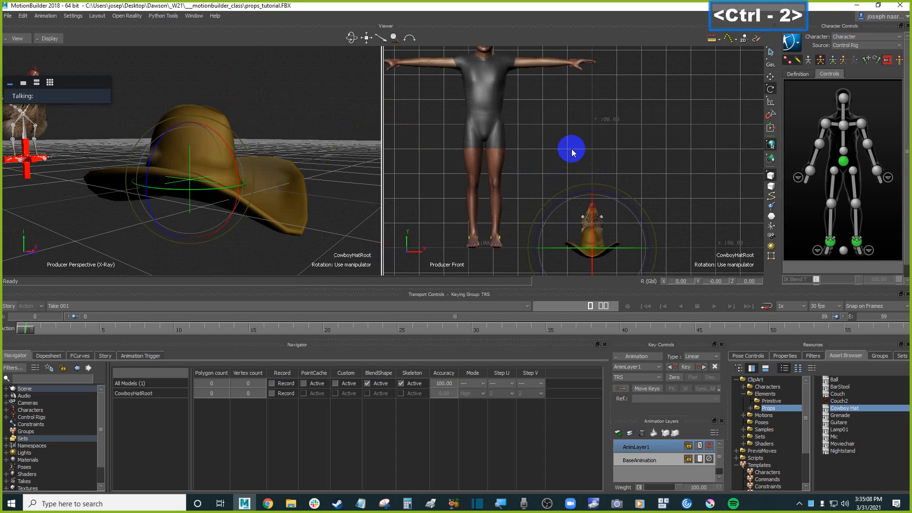
left_click(320, 122)
key("ctrl+w")
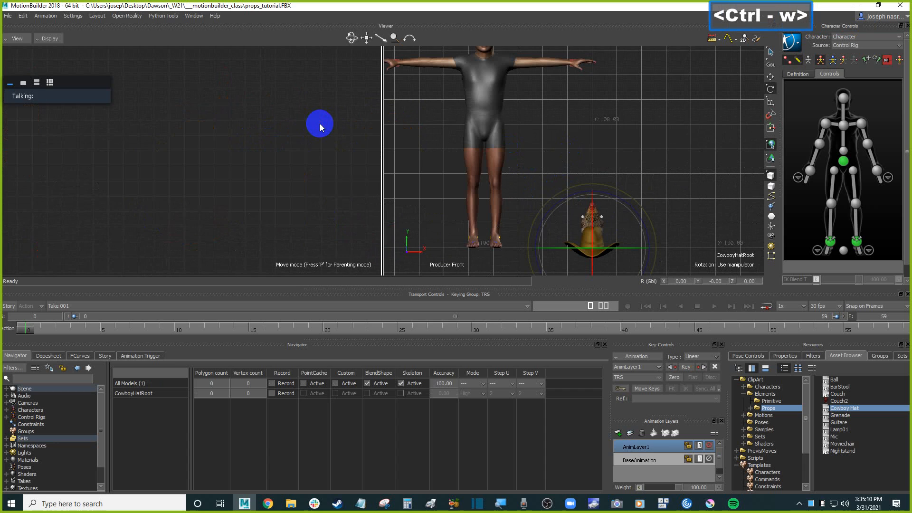
key("f")
left_click(190, 185)
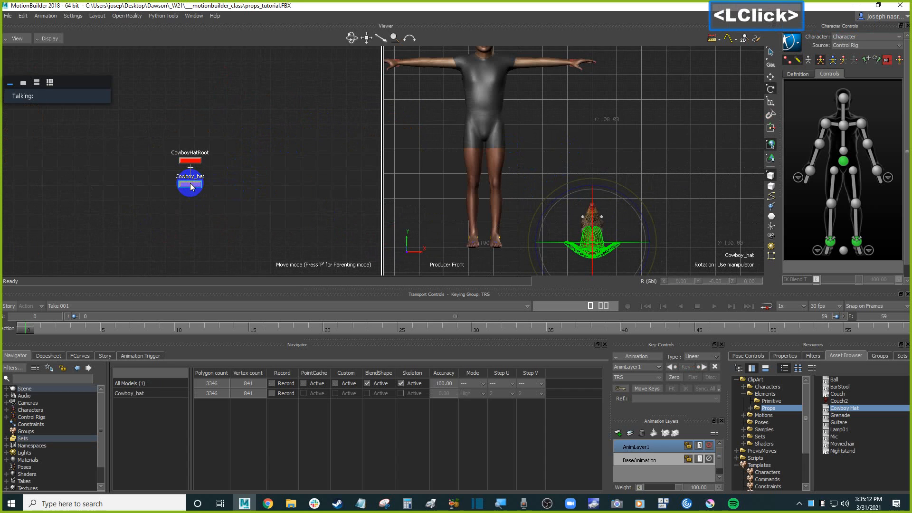
left_click(687, 126)
key("ctrl+e")
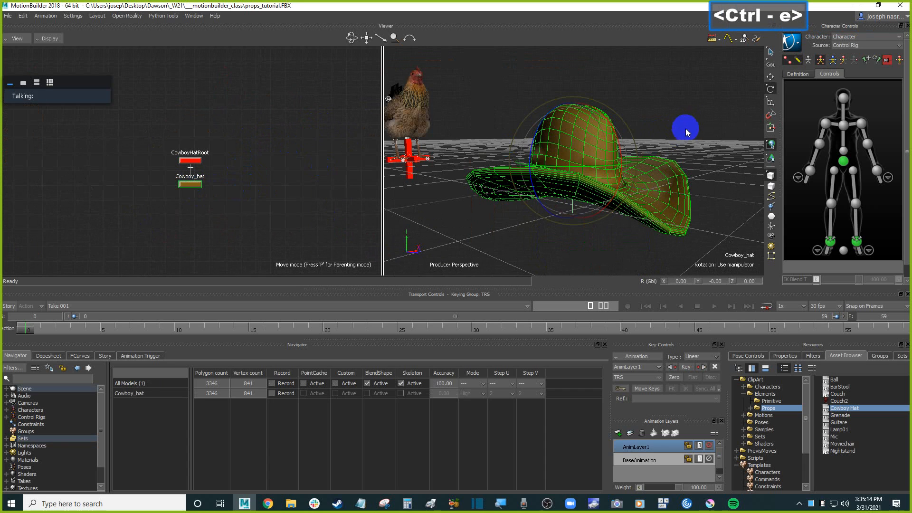
mouse_move(687, 126)
left_mouse_down("ctrl")
mouse_move(686, 144)
mouse_move(698, 135)
left_mouse_up("ctrl")
Select CowboyHatRoot and move the hat up onto the character's head.
left_click(190, 161, "shift")
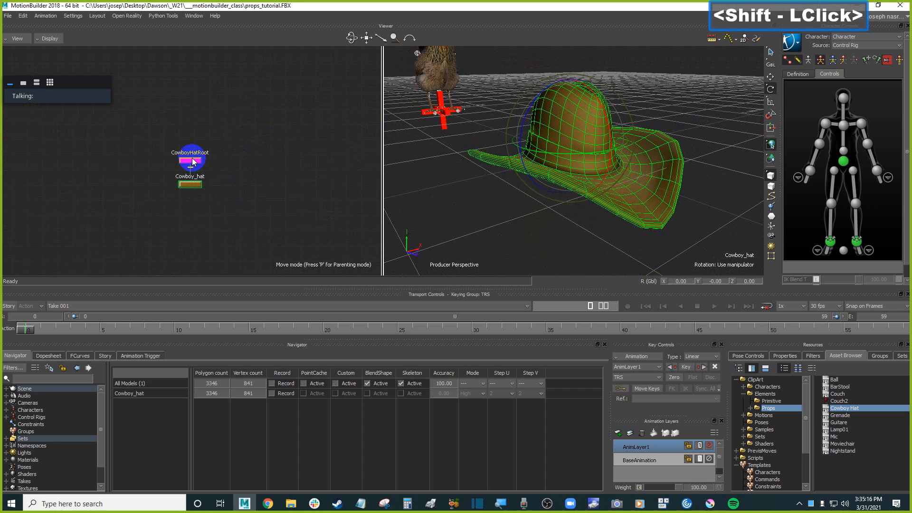
left_click(194, 165)
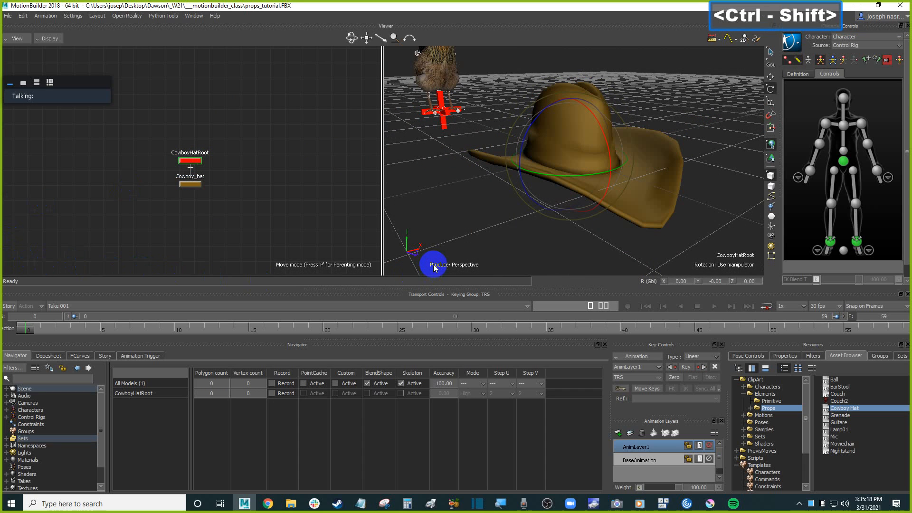
left_click_drag(510, 211, 572, 222, "ctrl+shift")
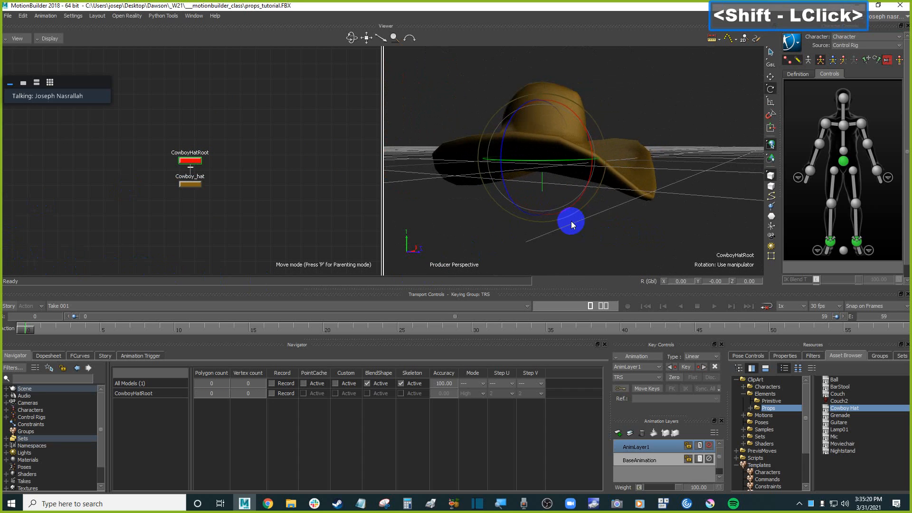
scroll(557, 227, "down", 3)
left_click_drag(474, 179, 471, 144, "ctrl")
left_click_drag(486, 190, 438, 220, "ctrl")
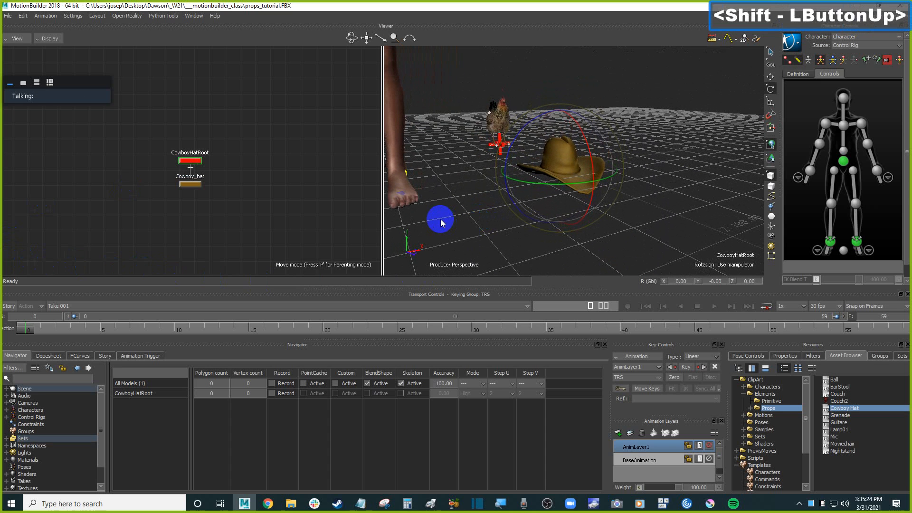
key("t")
left_click_drag(695, 159, 635, 193, "ctrl+shift")
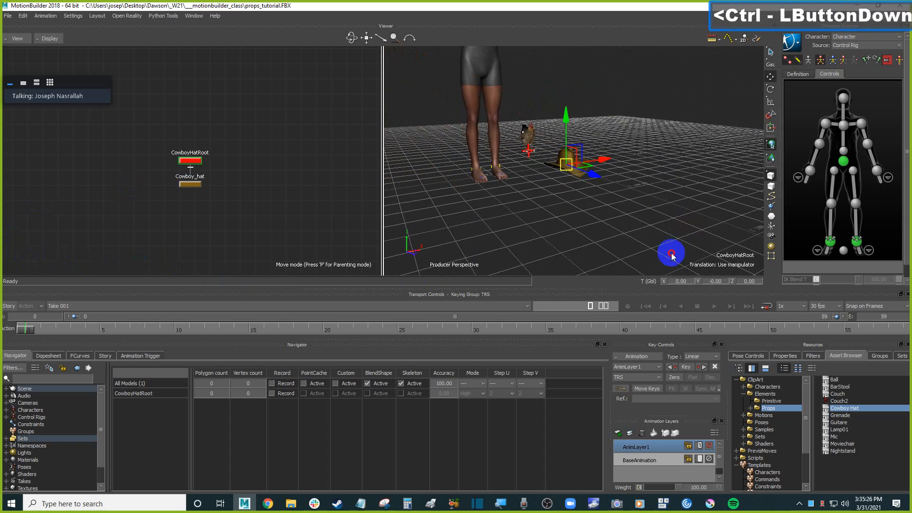
left_click_drag(635, 192, 647, 241, "shift")
left_click_drag(593, 214, 613, 146)
scroll(626, 207, "up", 3)
mouse_move(626, 207)
left_mouse_down("shift")
mouse_move(611, 204)
mouse_move(635, 212)
mouse_move(591, 190)
mouse_move(545, 190)
mouse_move(593, 218)
mouse_move(647, 219)
mouse_move(655, 194)
mouse_move(637, 195)
left_mouse_up("shift")
scroll(611, 208, "up", 2)
left_click_drag(602, 148, 546, 147)
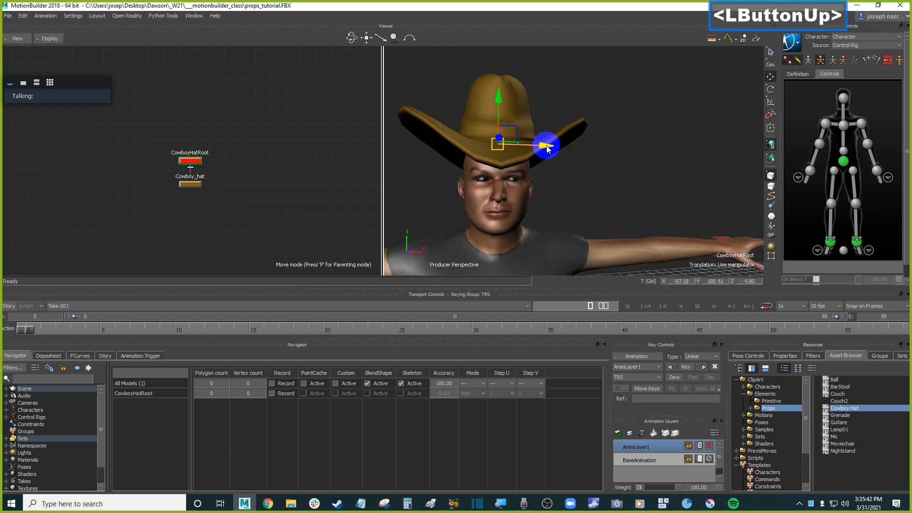
Switch to the front view and center the hat over the character's head.
key("ctrl+f")
left_click_drag(540, 128, 663, 220, "shift")
left_click_drag(657, 244, 607, 166, "ctrl")
left_click_drag(603, 165, 623, 181, "shift")
left_click_drag(557, 113, 590, 143)
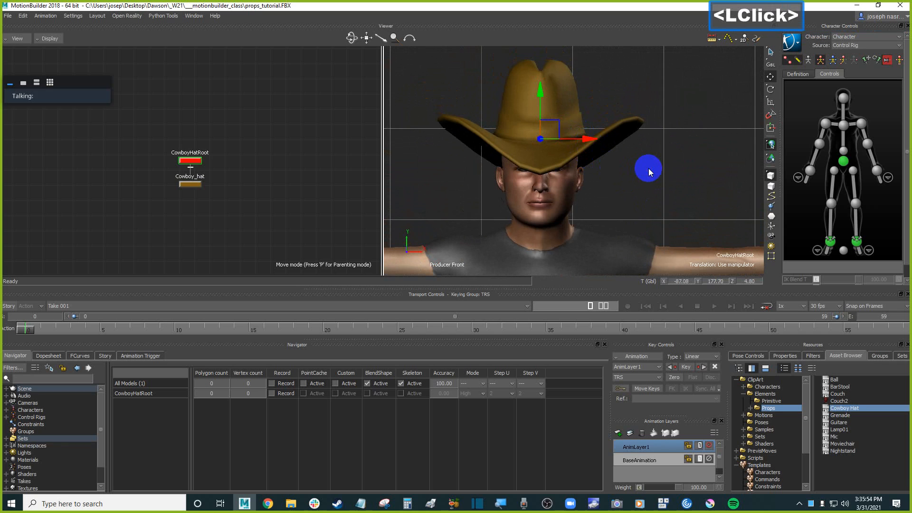
Move the hat beside the head and turn on X-Ray display to reveal the head effector.
left_click_drag(560, 124, 692, 108)
key("ctrl+a")
key("ctrl+a")
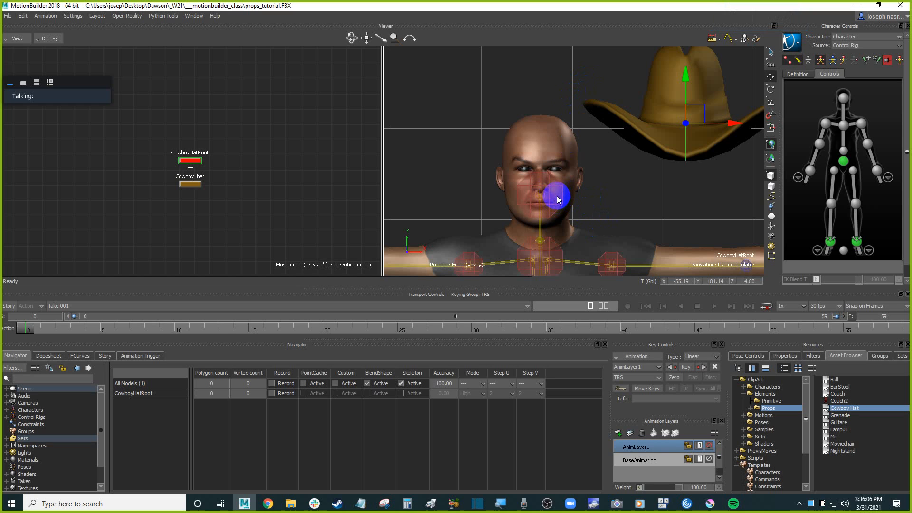
left_click(845, 97)
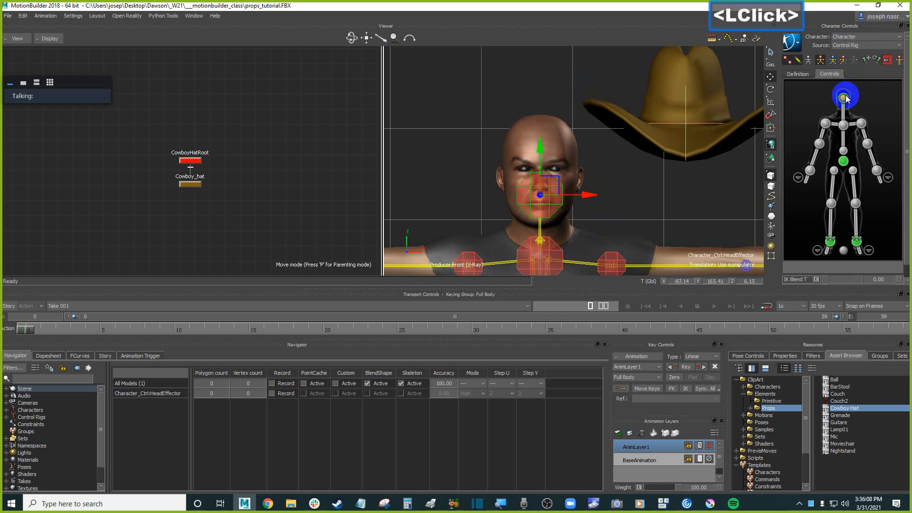
left_click(689, 158)
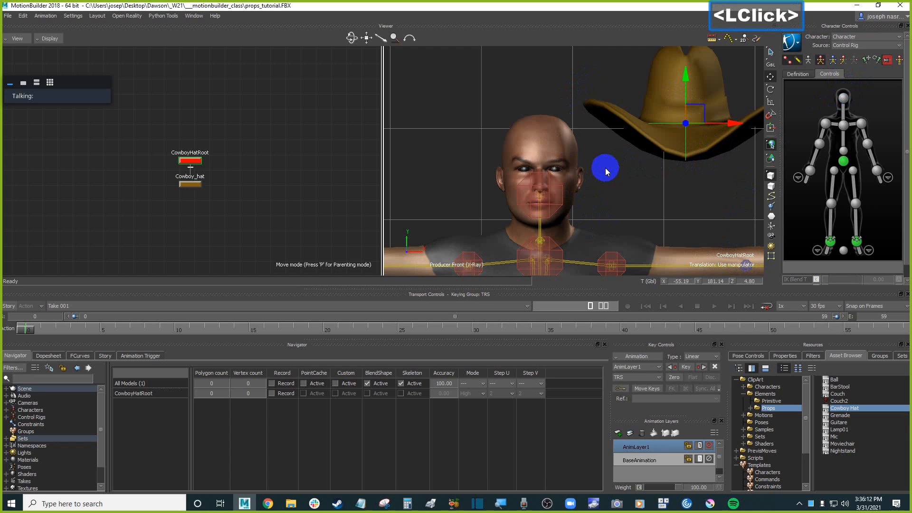
left_click(637, 182)
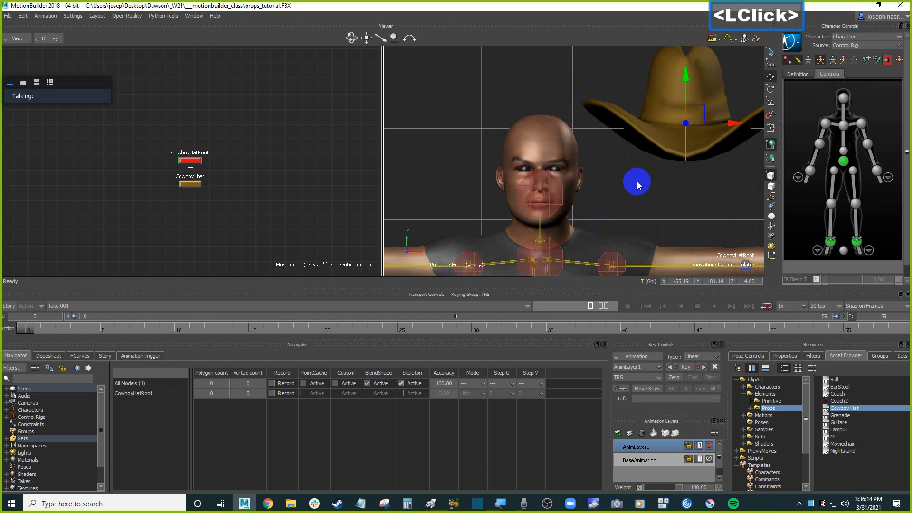
left_click(608, 190)
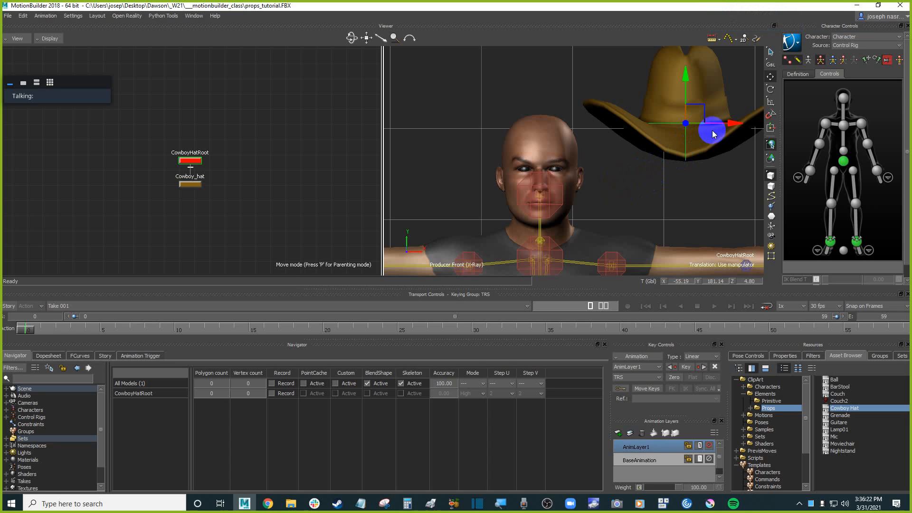
Scale the hat root uniformly to about 0.78 and set a key.
key("s")
left_click_drag(692, 123, 675, 142)
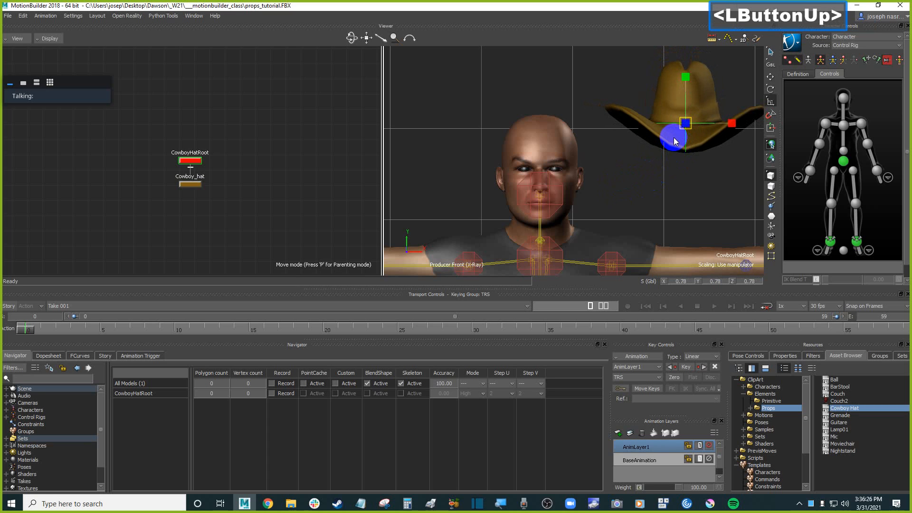
key("ctrl+space")
key("ctrl+Home")
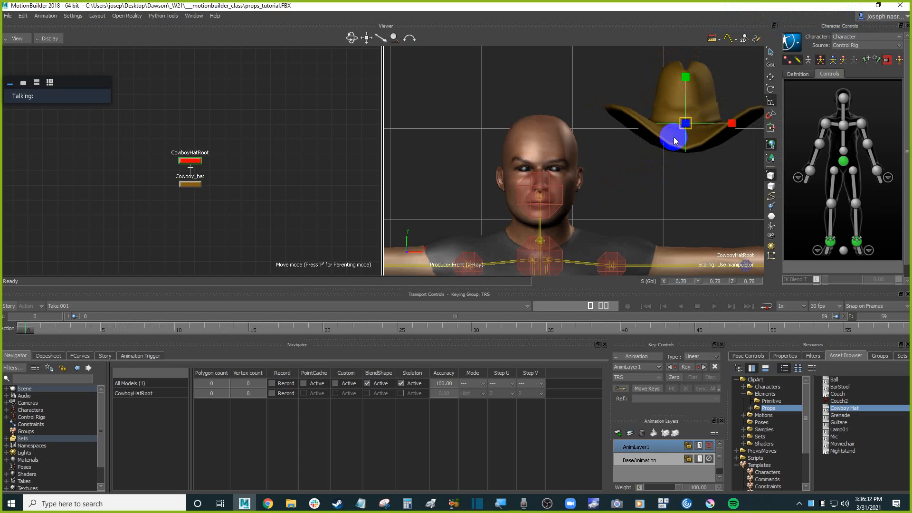
key("k")
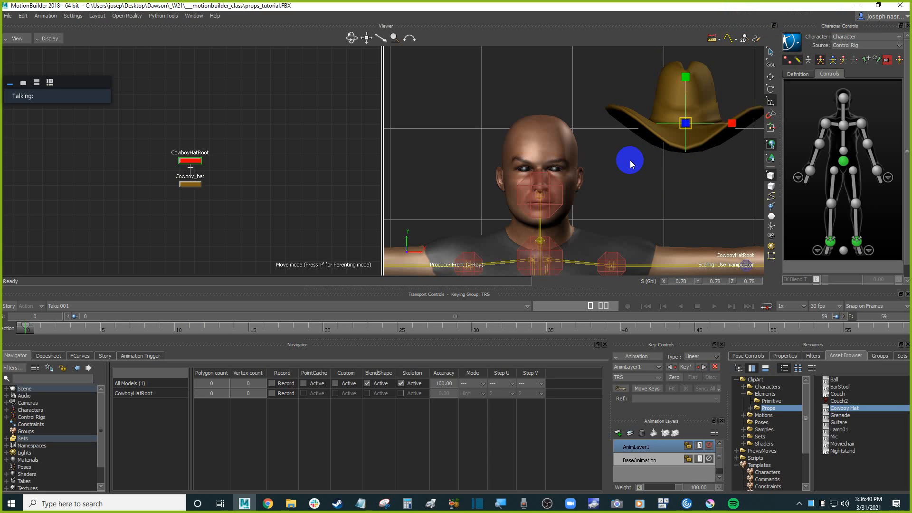
Align the hat root's translation and rotation to the character's head effector.
left_click(637, 176)
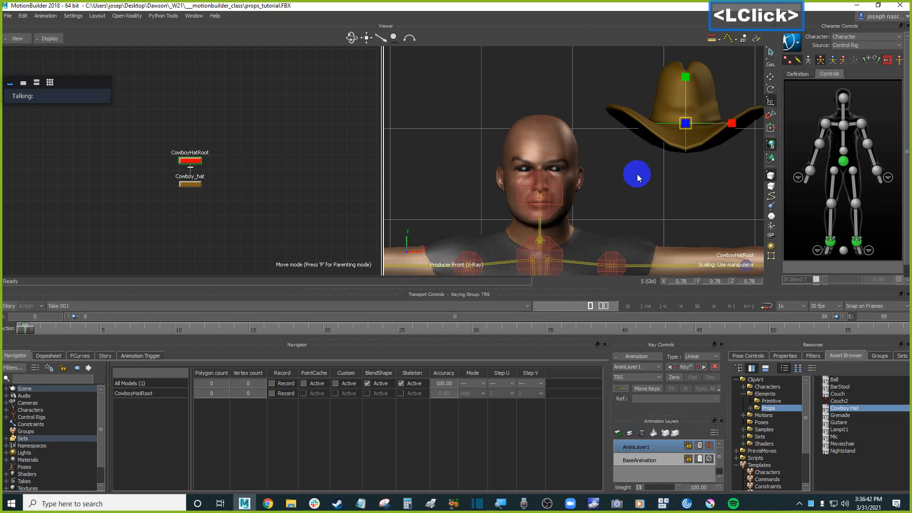
key("t")
left_click(634, 166)
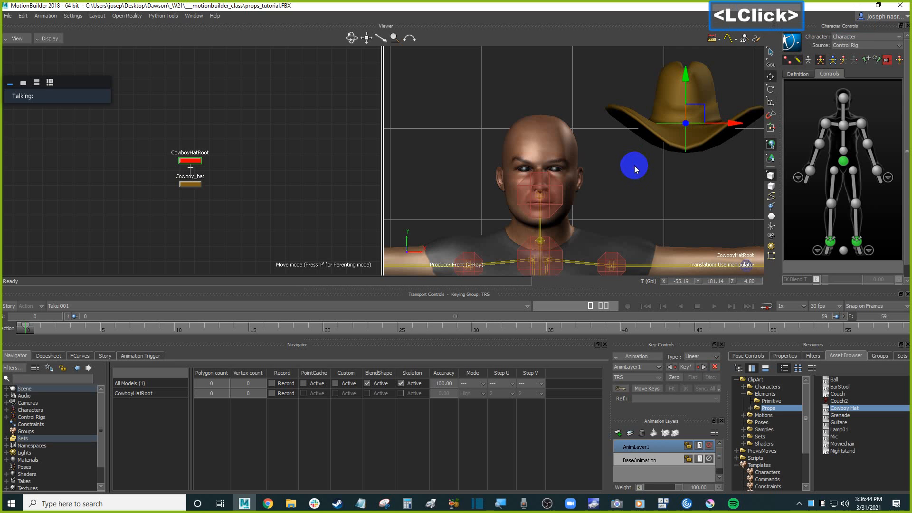
left_click_drag(592, 194, 554, 193, "alt")
mouse_move(602, 174)
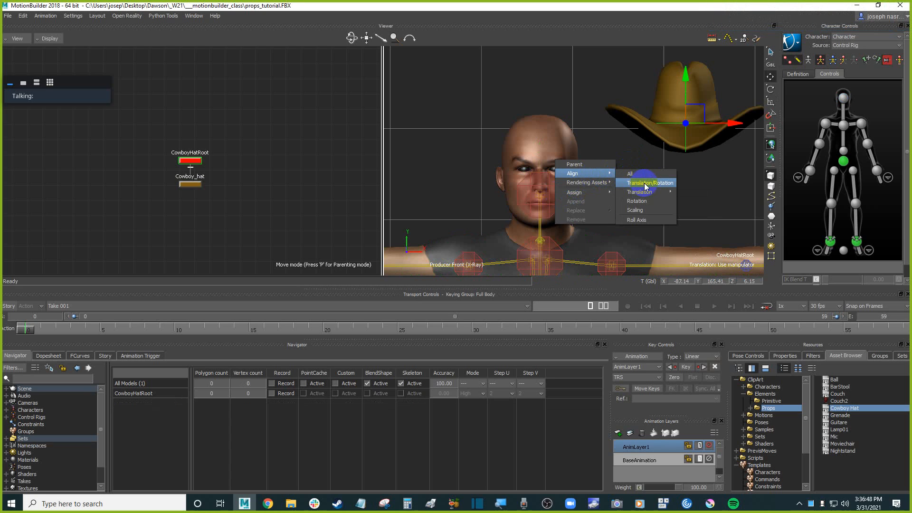
mouse_move(649, 194)
left_click(652, 187)
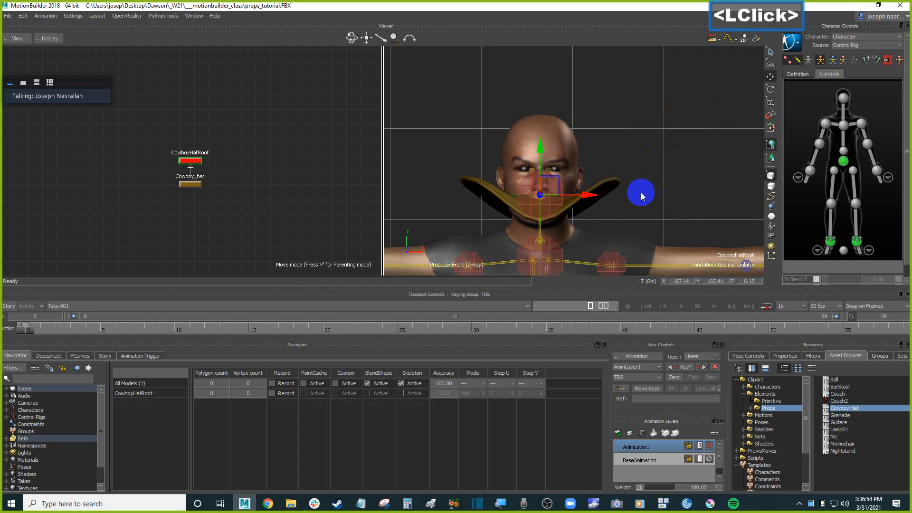
Raise the hat so it sits on top of the character's head.
left_click_drag(647, 175, 619, 178, "ctrl+shift")
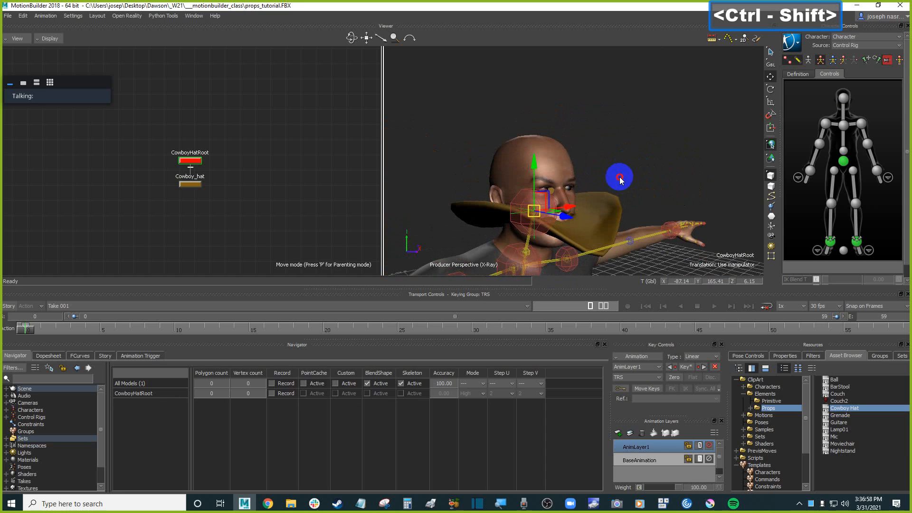
left_click_drag(534, 163, 540, 137)
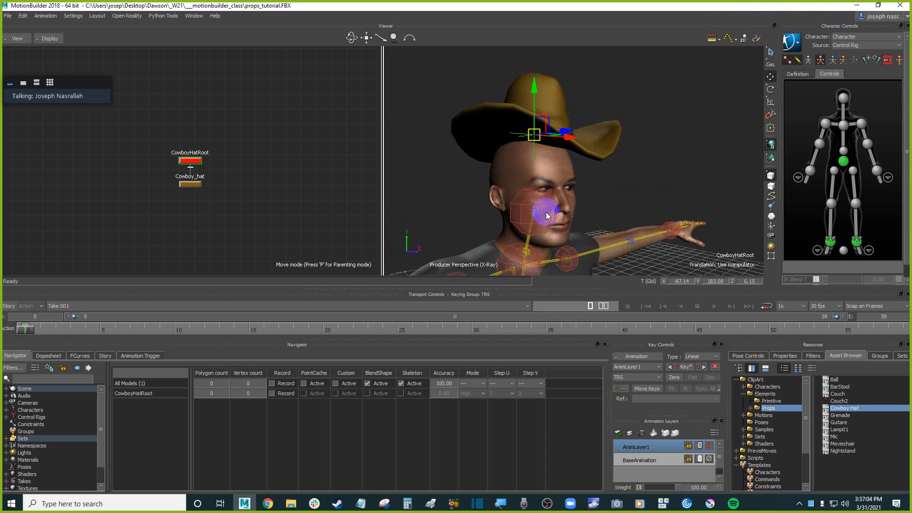
left_click_drag(544, 211, 618, 166, "ctrl")
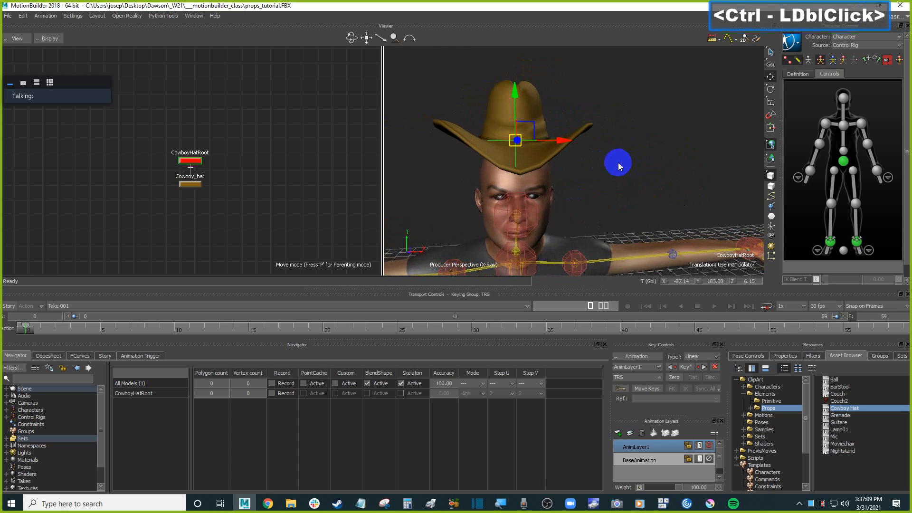
left_click(532, 209)
left_click_drag(574, 201, 646, 180, "ctrl")
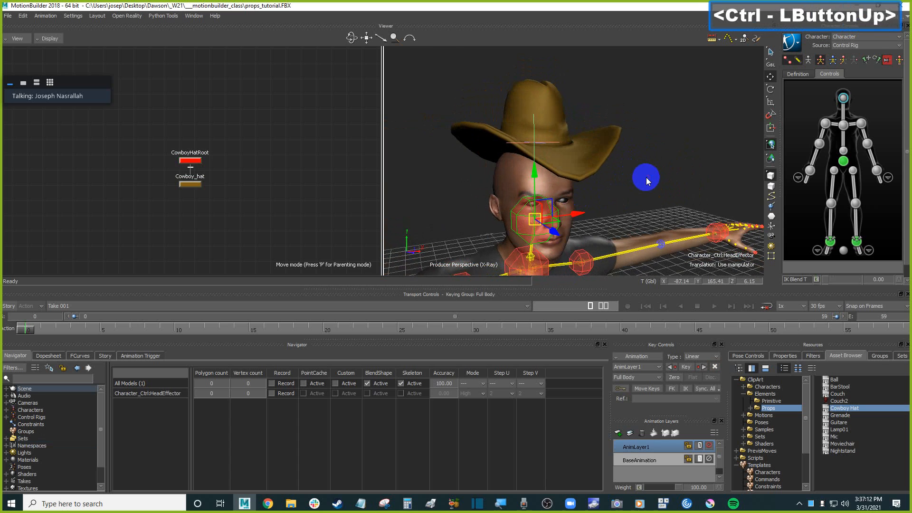
Select the Cowboy_hat mesh, create a group for it named hat_mesh, and turn off its Pick and Trs options.
left_click(529, 114)
left_click(656, 155)
double_click(593, 139)
left_click(883, 360)
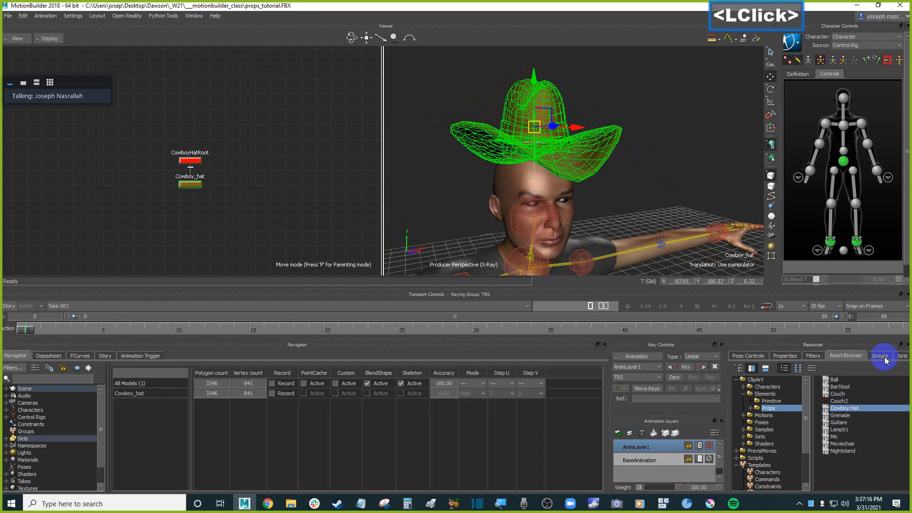
left_click(744, 477)
left_click(757, 380)
double_click(758, 380)
type("hat_mesh")
key("Return")
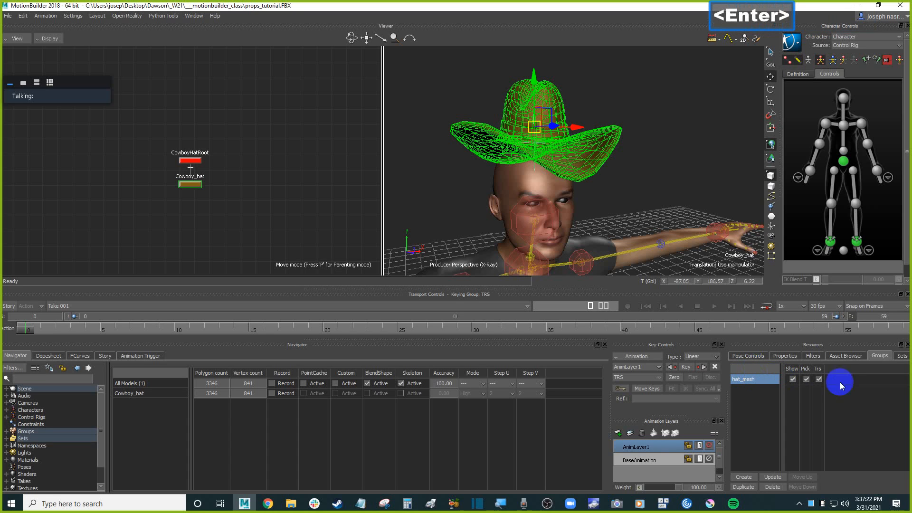
left_click(807, 379)
double_click(818, 380)
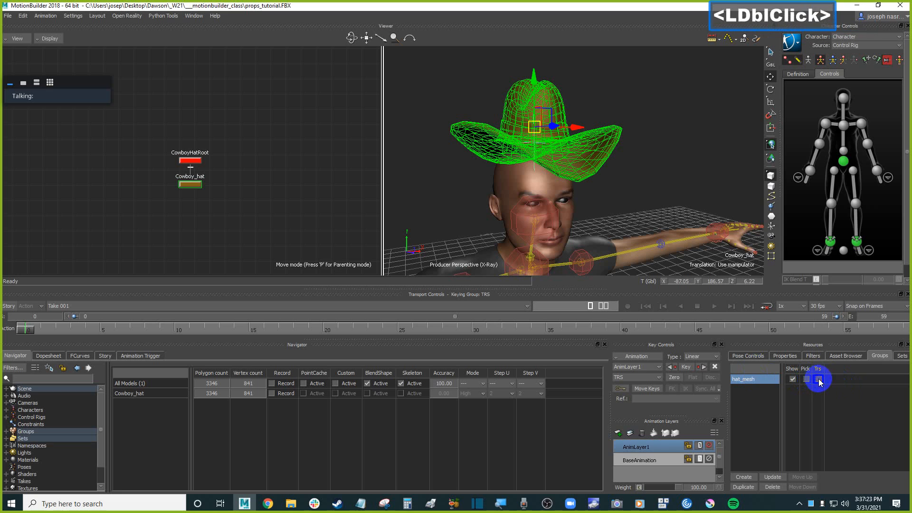
Select the character body mesh, create a group for it named character_mesh, and turn off its Pick and Trs options.
left_click(575, 204)
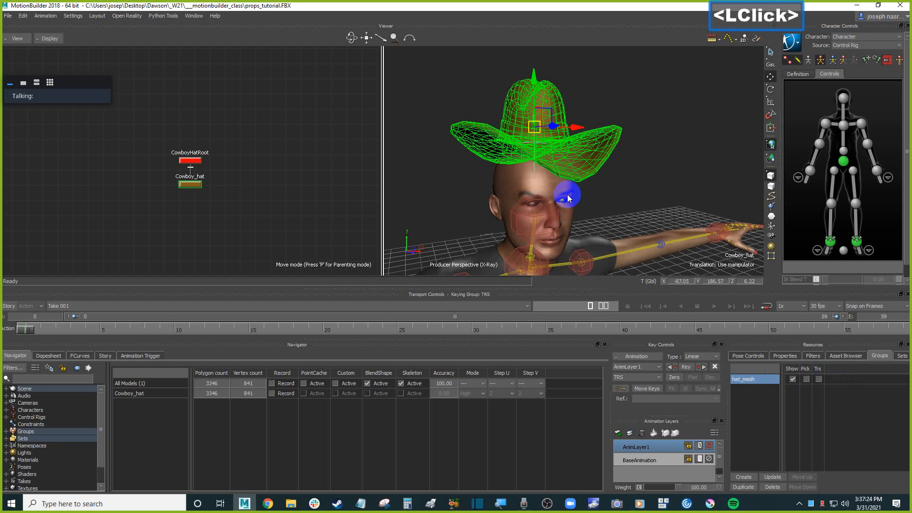
left_click(744, 477)
left_click(746, 390)
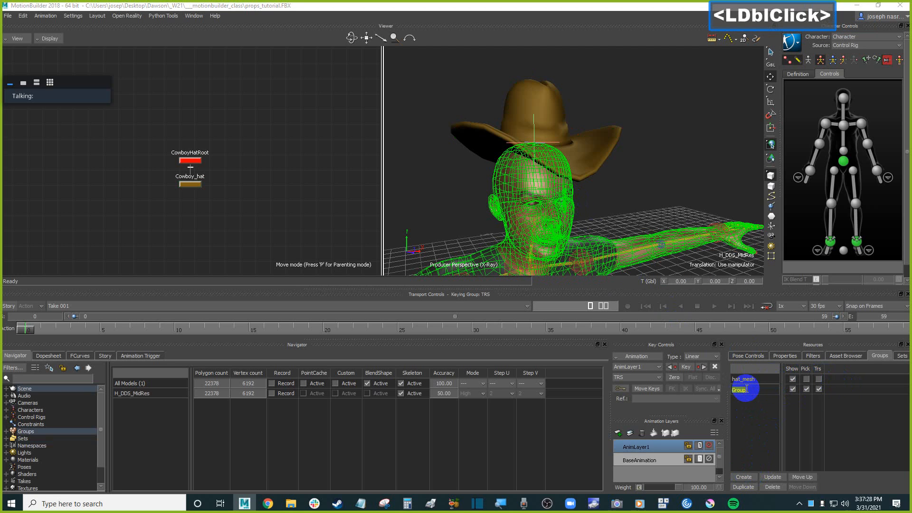
type("chara")
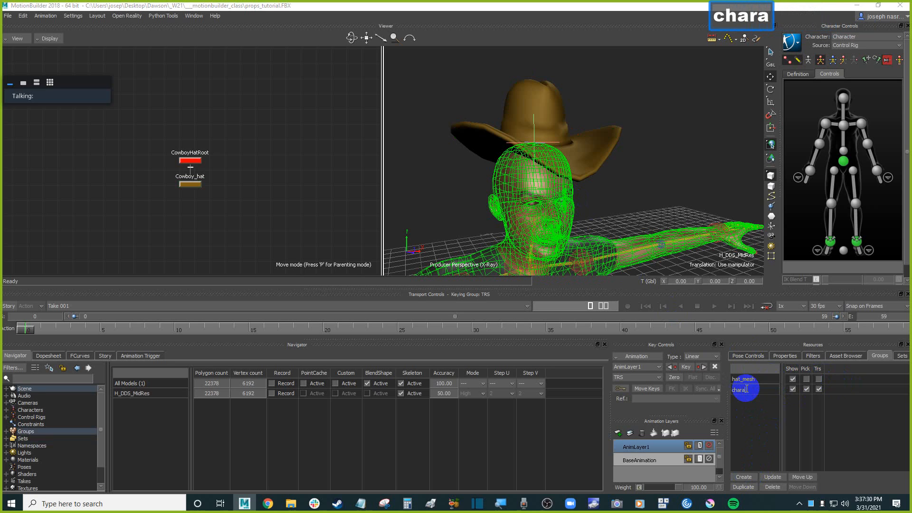
type("c")
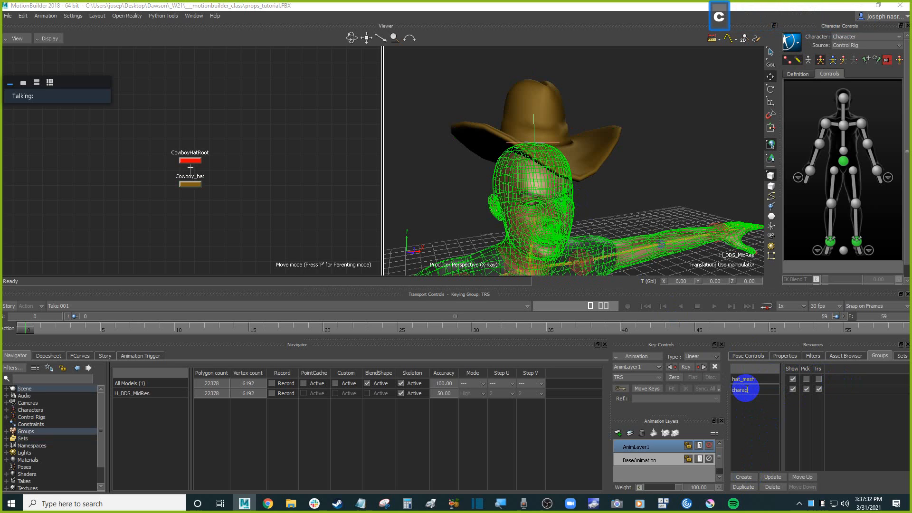
type("ter_mesh")
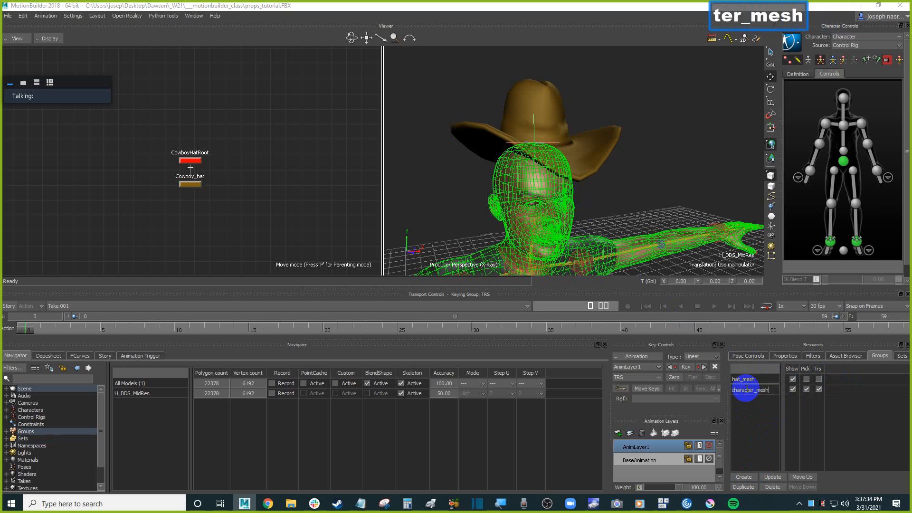
key("Return")
left_click(820, 389)
left_click(821, 390)
left_click(597, 150)
left_click(535, 144)
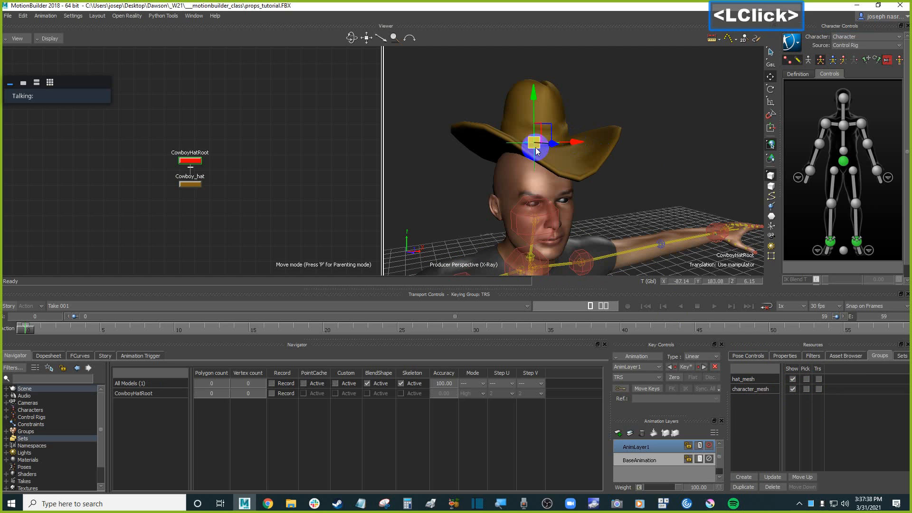
left_click_drag(641, 162, 619, 162, "ctrl+shift")
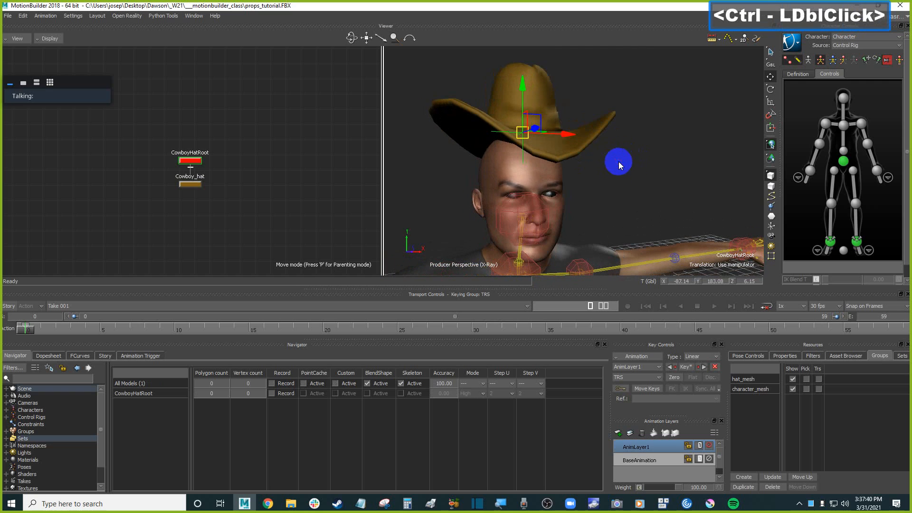
left_click_drag(541, 118, 658, 122)
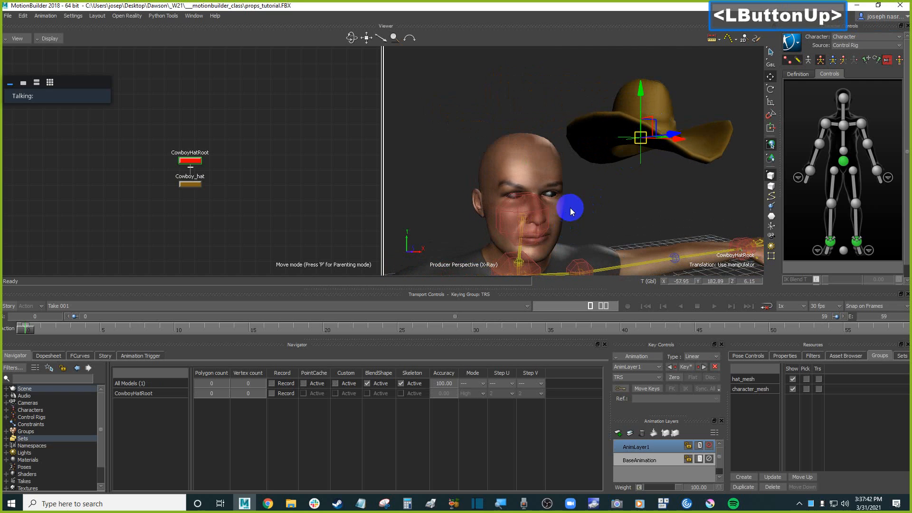
Align the hat root's translation on all axes to the character's head effector.
left_click(605, 195)
left_click(648, 158)
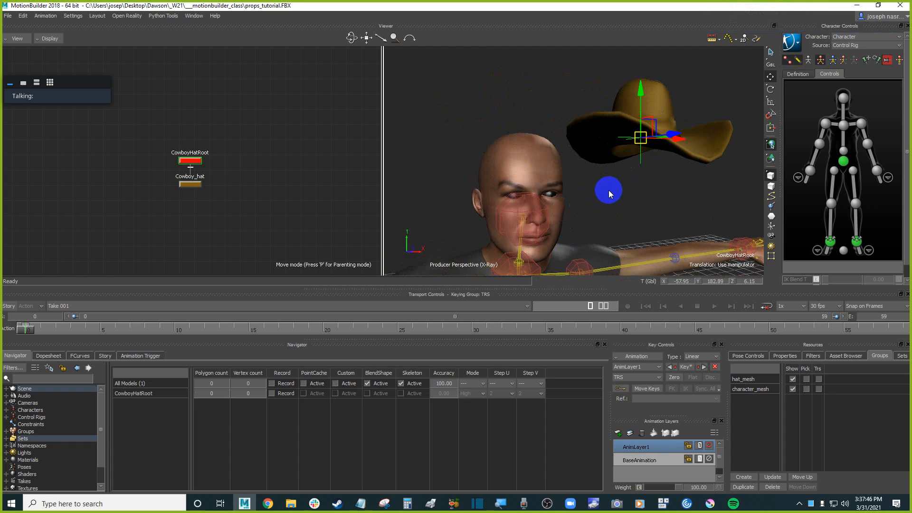
left_click_drag(556, 201, 549, 207, "alt")
mouse_move(575, 187)
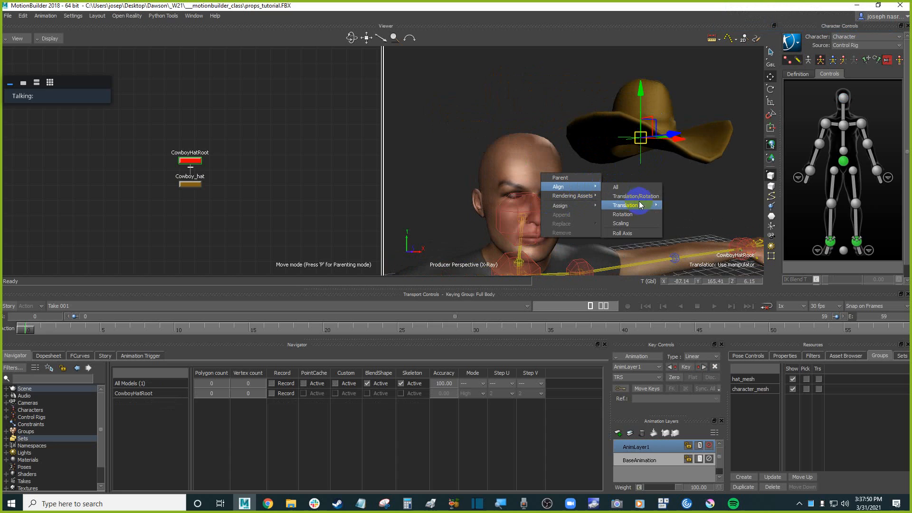
mouse_move(646, 205)
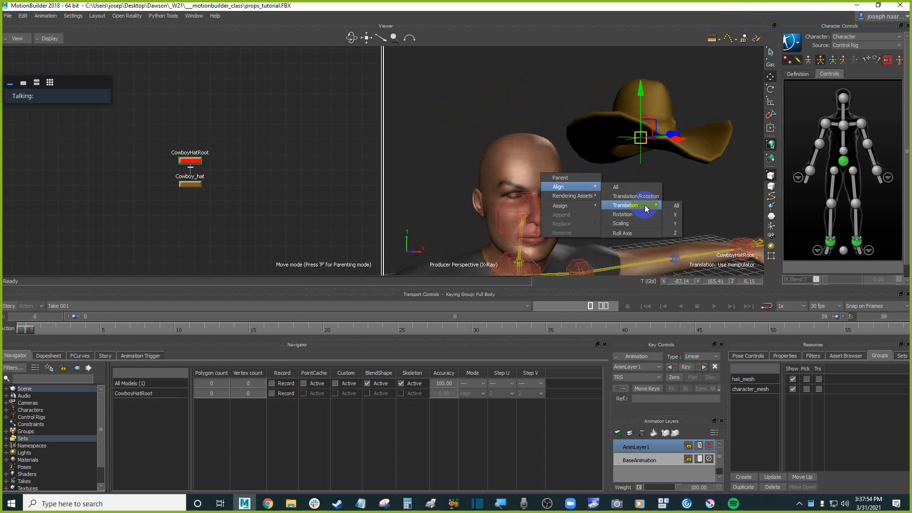
left_click(676, 206)
Move the hat up so it sits on top of the character's head.
left_click_drag(529, 178, 636, 142)
left_click_drag(601, 91, 593, 102)
left_click_drag(672, 118, 601, 124, "ctrl+shift")
left_click_drag(552, 142, 644, 154, "ctrl")
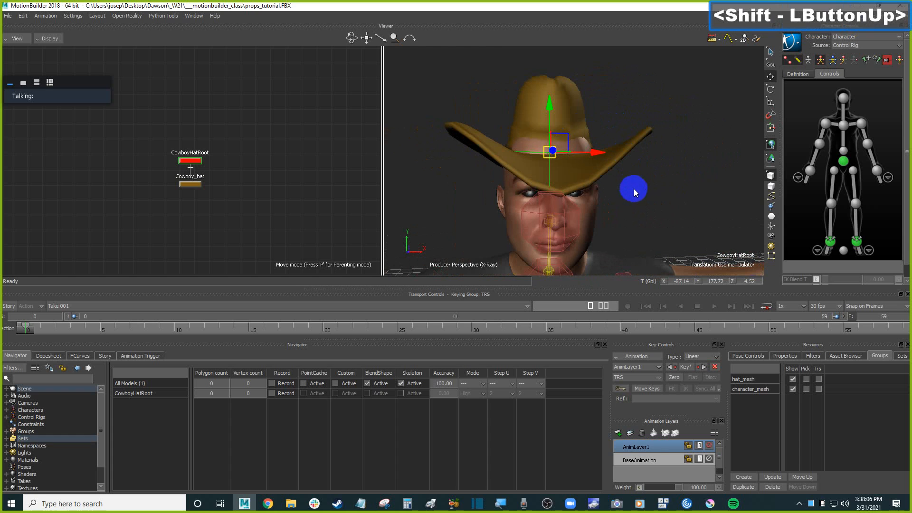
Scale the hat root uniformly to about 0.9.
key("s")
left_click_drag(551, 157, 567, 154)
key("ctrl+z")
left_click_drag(668, 141, 642, 177, "ctrl")
double_click(546, 151, "ctrl")
left_click_drag(549, 148, 559, 147)
mouse_move(645, 174)
left_mouse_down("ctrl+shift")
mouse_move(572, 164)
mouse_move(728, 167)
mouse_move(656, 163)
left_mouse_up("ctrl+shift")
left_click(660, 170, "shift")
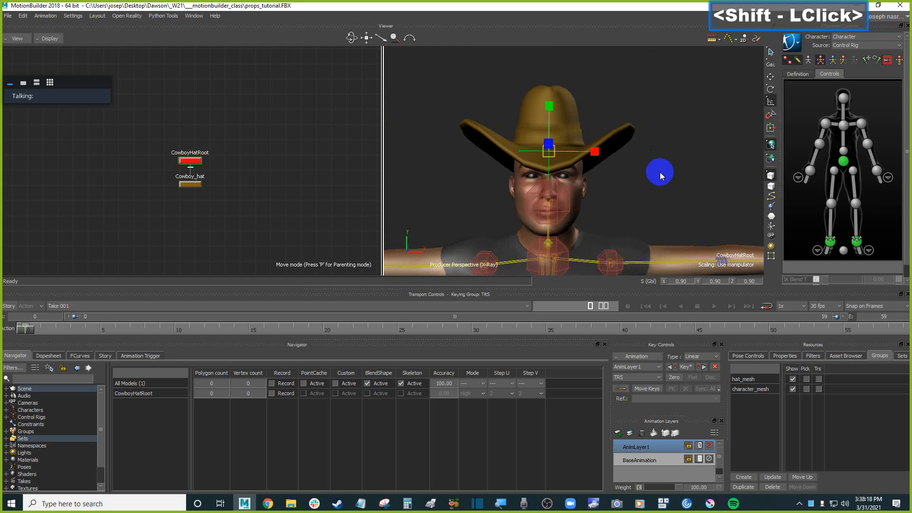
Inspect the hat's fit on the head from front and side views.
key("f")
scroll(646, 167, "down", 4)
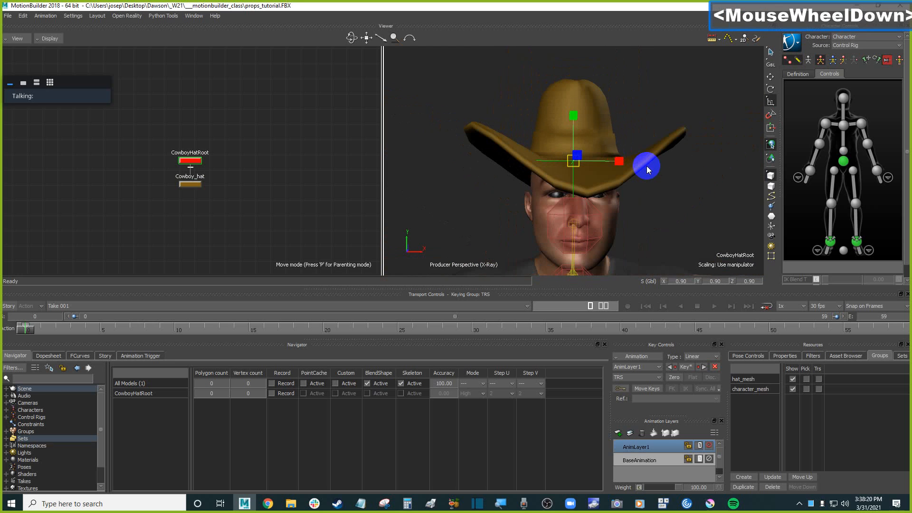
key("ctrl+f")
left_click_drag(645, 167, 629, 173, "ctrl")
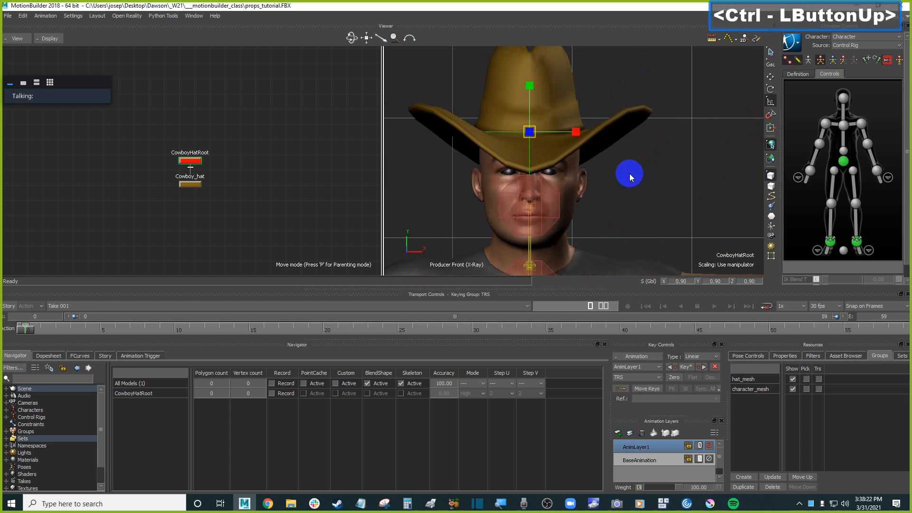
key("ctrl+r")
key("f")
left_click_drag(630, 176, 679, 174, "ctrl")
key("ctrl+e")
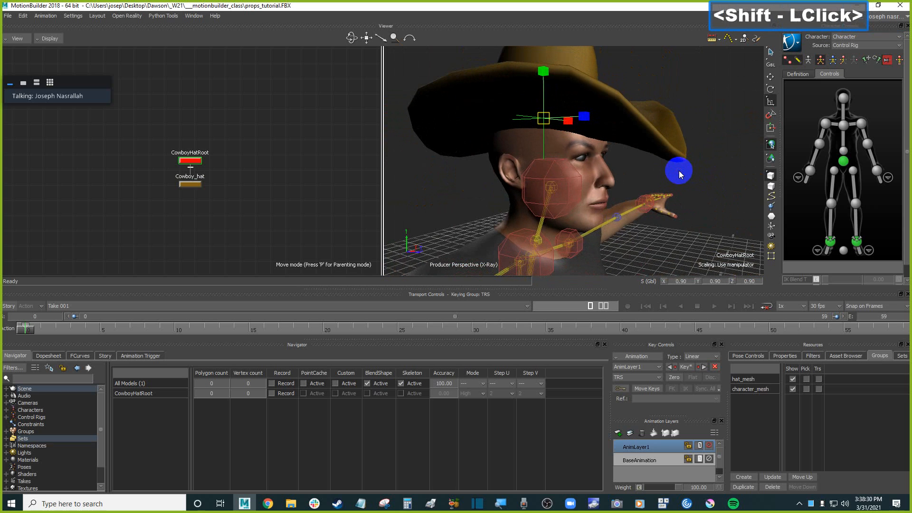
Select the head effector, try moving it, and undo the move.
left_click(848, 106)
left_click(848, 106)
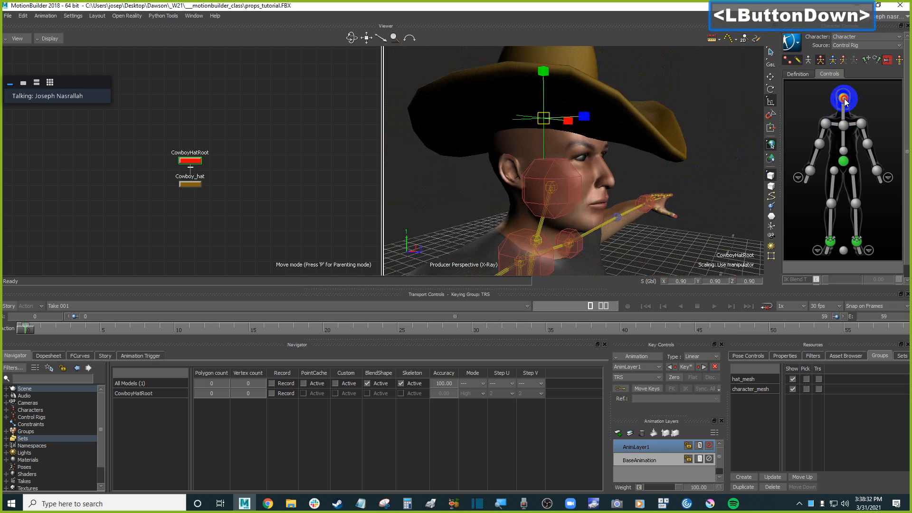
key("t")
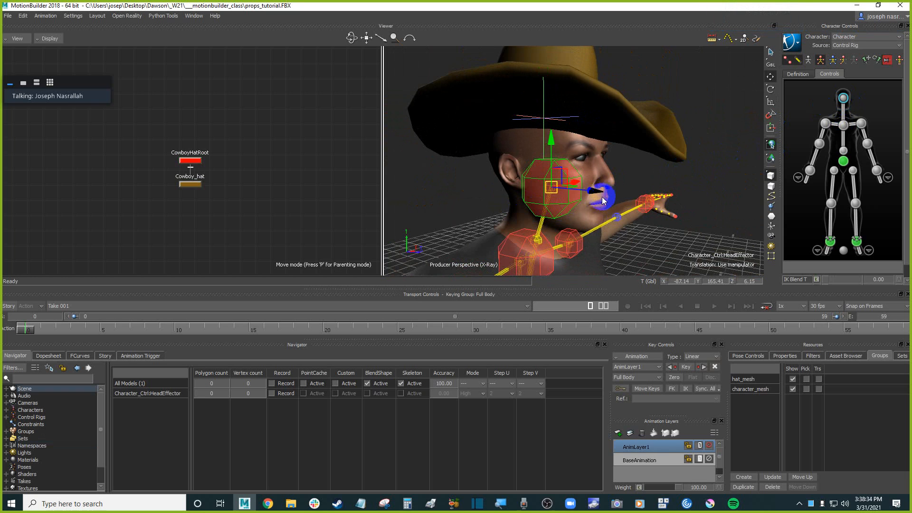
left_click_drag(597, 191, 603, 190)
key("ctrl+z")
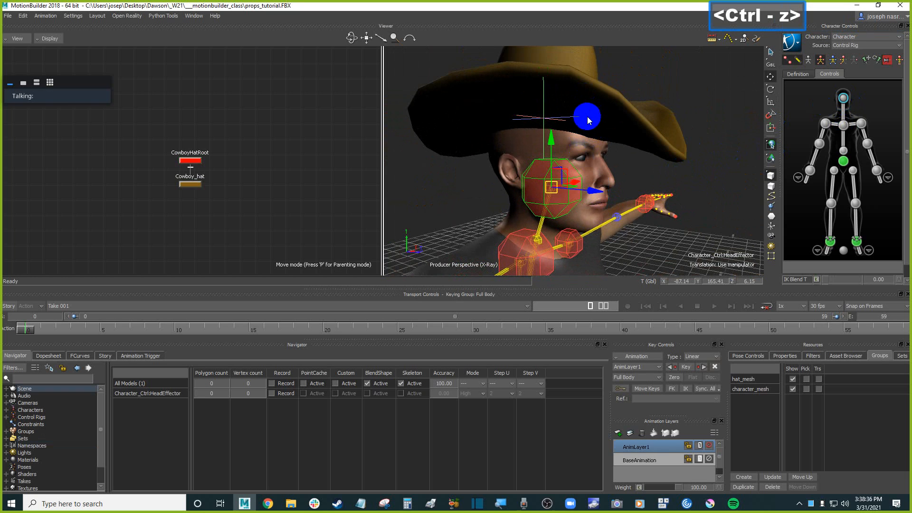
Parent the hat root to the character's head effector.
left_click(582, 114)
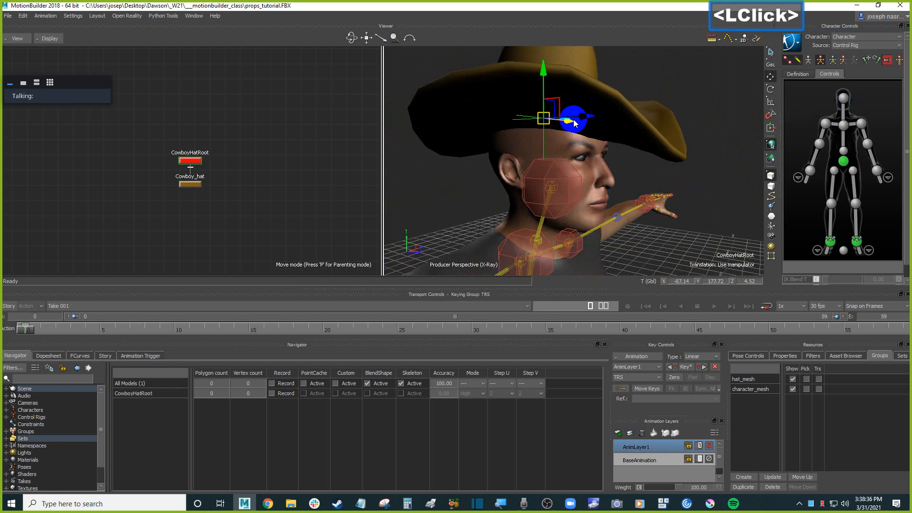
left_click(463, 180)
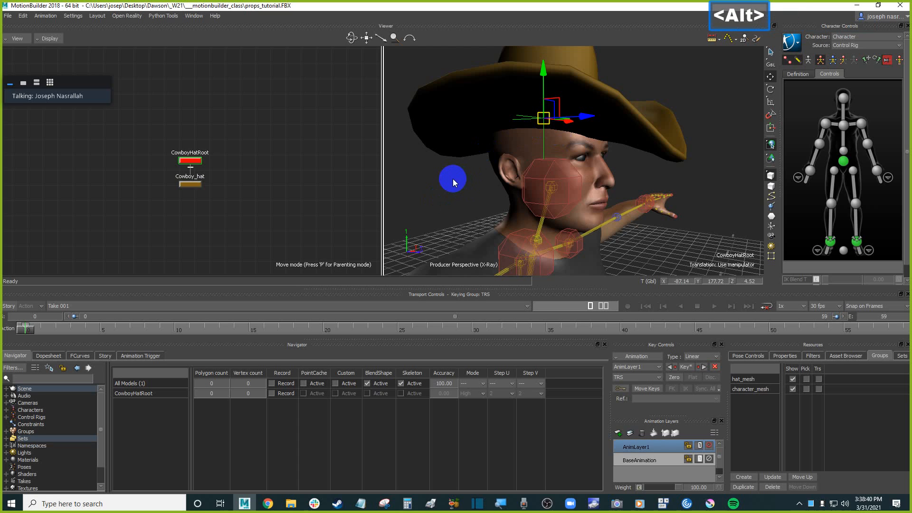
left_click(456, 183, "alt")
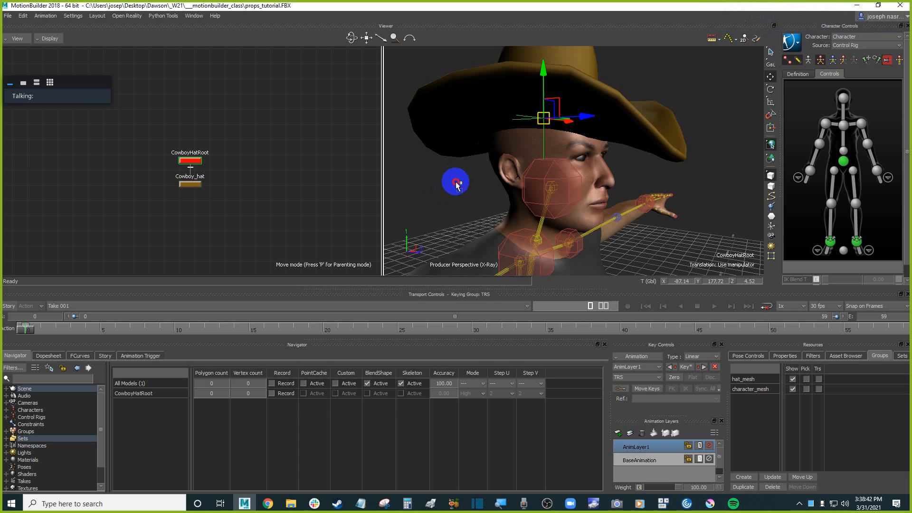
left_click(534, 174, "shift")
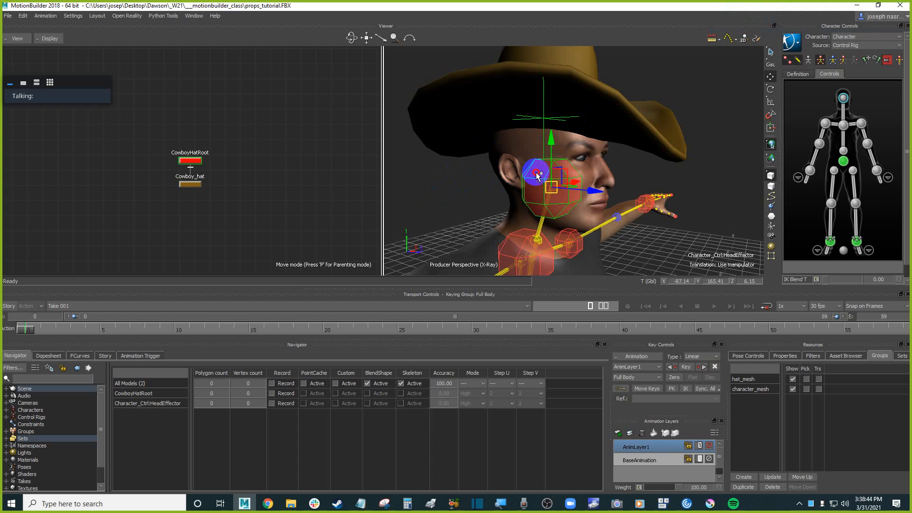
left_click_drag(536, 173, 536, 173, "alt")
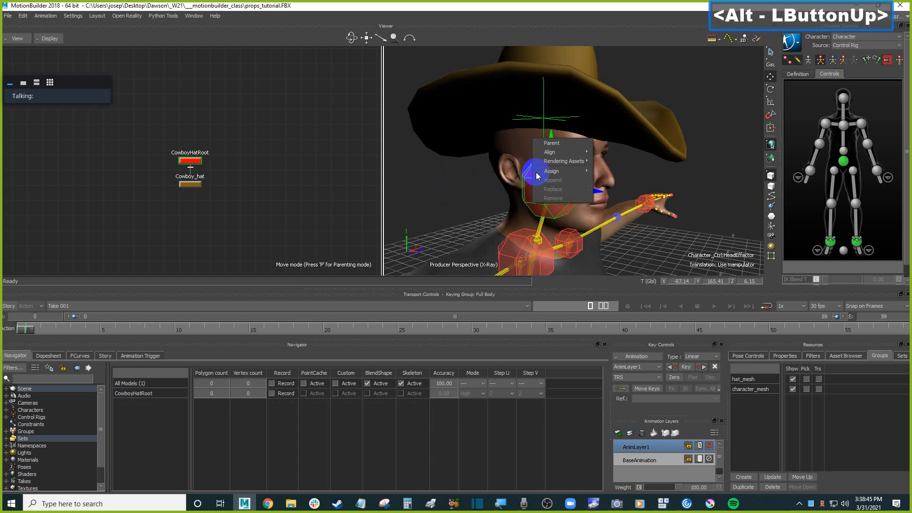
left_click(562, 144)
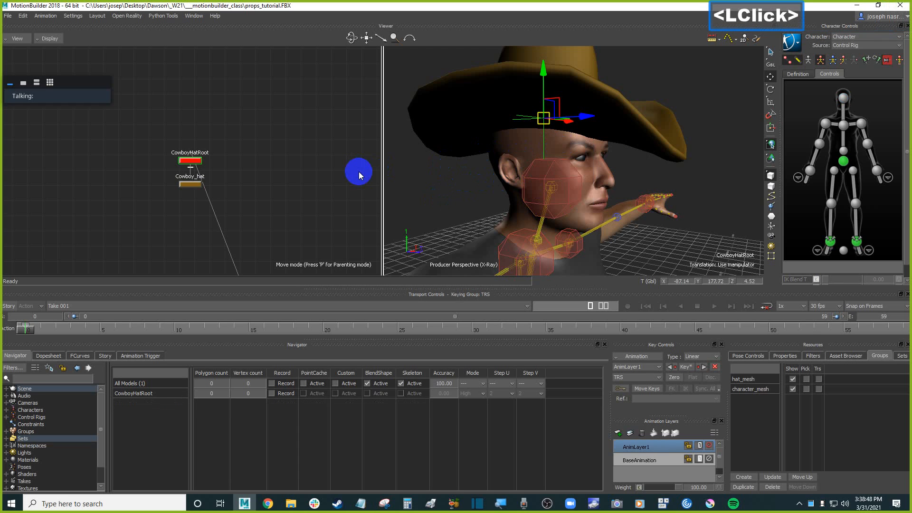
Test the parenting by moving the head effector, then undo the move.
left_click(545, 172)
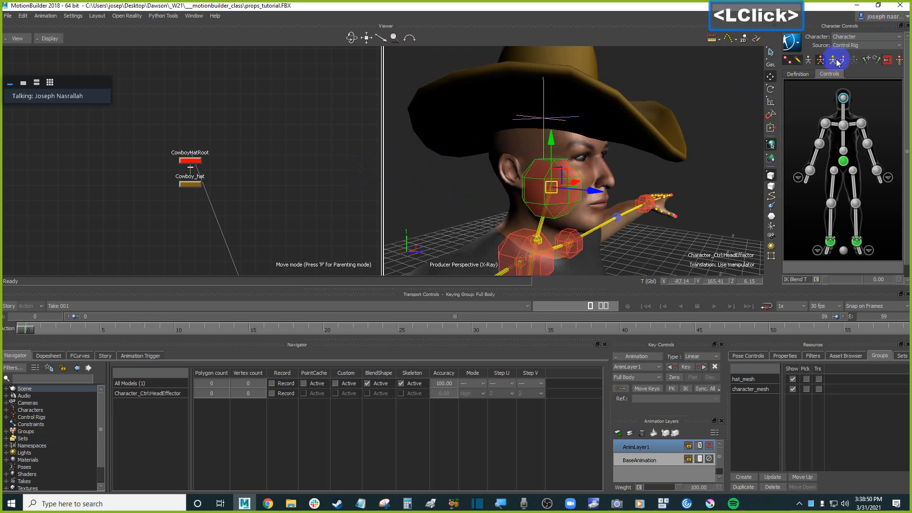
left_click_drag(600, 190, 556, 189)
key("ctrl+z")
Zoom out to the full character and save the scene.
left_click_drag(648, 163, 632, 180, "ctrl")
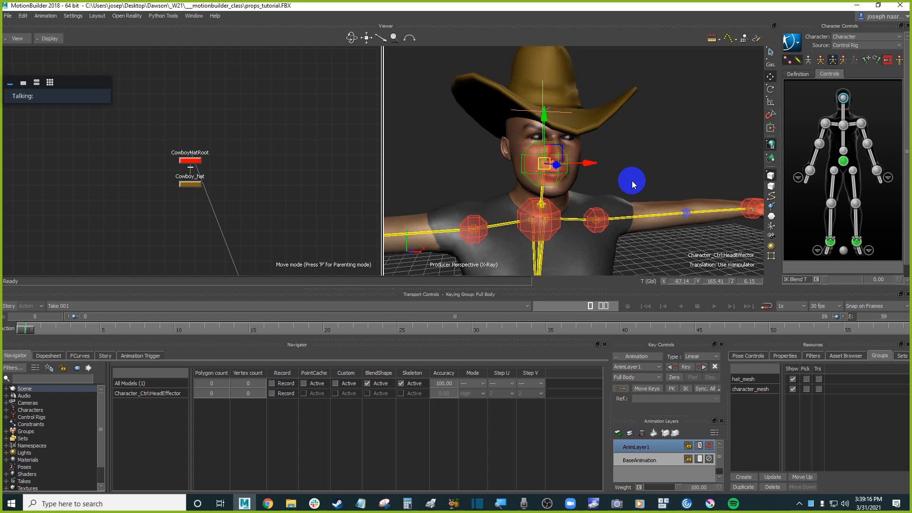
scroll(632, 181, "down", 5)
left_click_drag(632, 236, 610, 192, "shift")
scroll(627, 181, "down", 1)
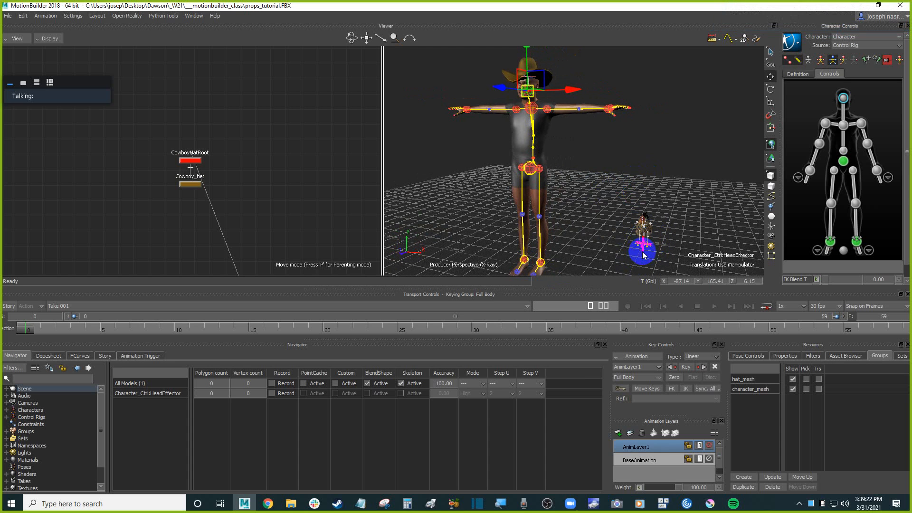
left_click_drag(585, 220, 650, 227, "ctrl+shift")
double_click(638, 215)
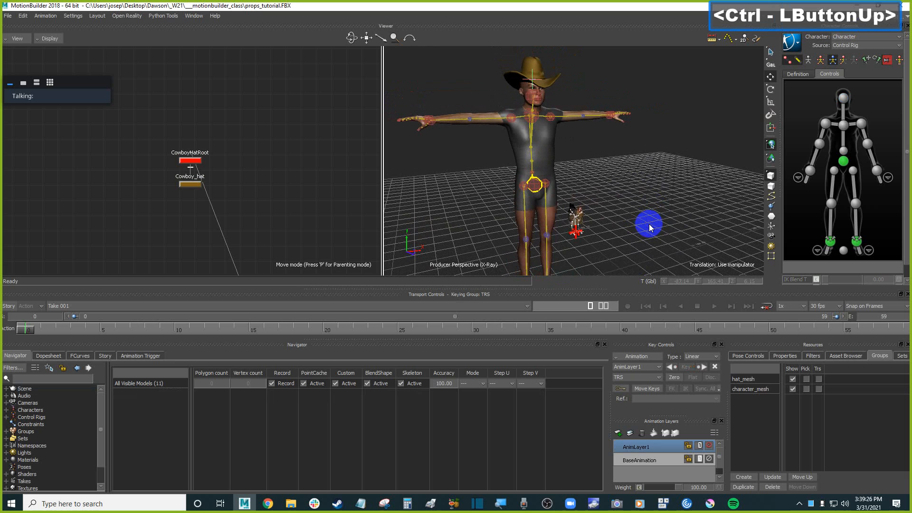
key("ctrl+s")
Orbit around the scene to inspect the hat on the character.
left_click_drag(658, 209, 644, 195, "shift")
double_click(646, 203, "ctrl")
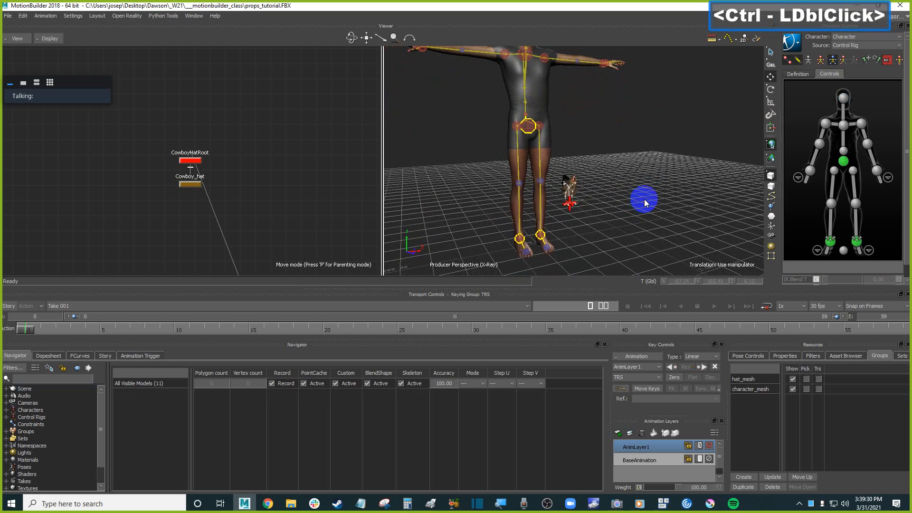
scroll(640, 196, "down", 2)
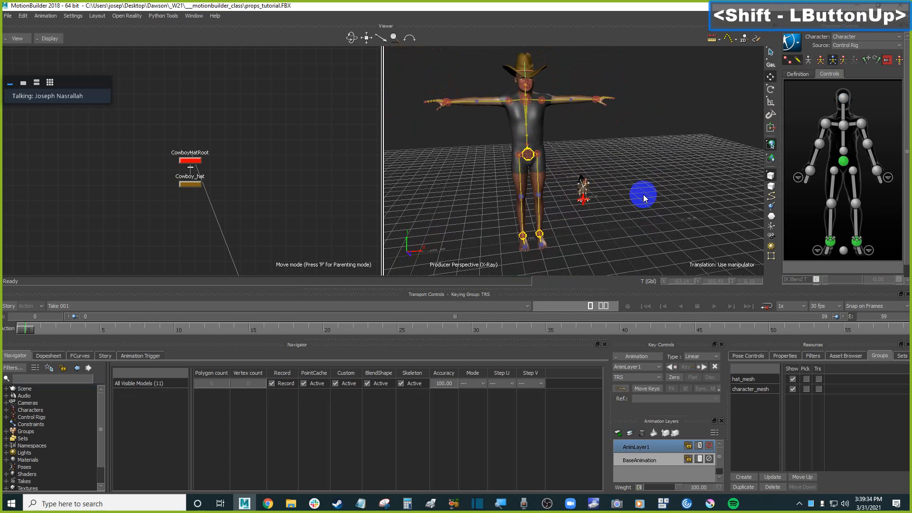
mouse_move(652, 187)
left_mouse_down("ctrl")
mouse_move(634, 184)
mouse_move(637, 191)
left_mouse_up("ctrl")
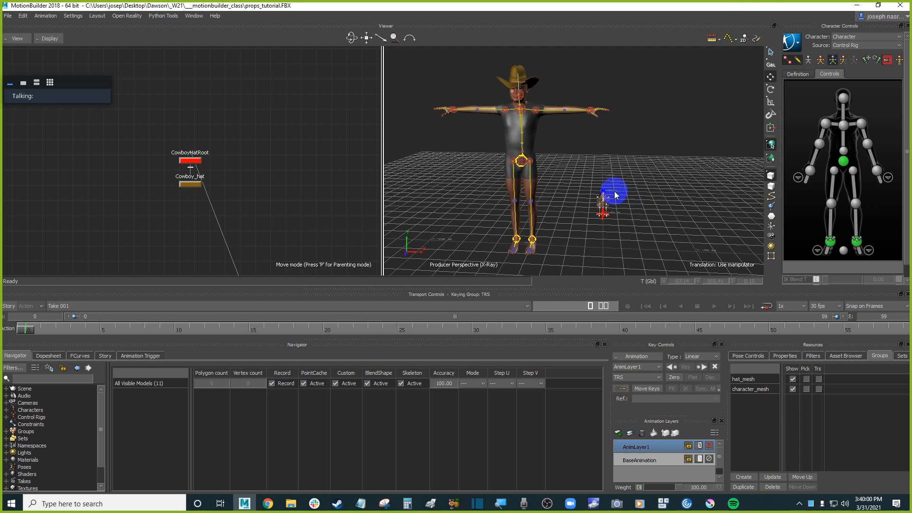
left_click_drag(627, 220, 674, 202, "ctrl")
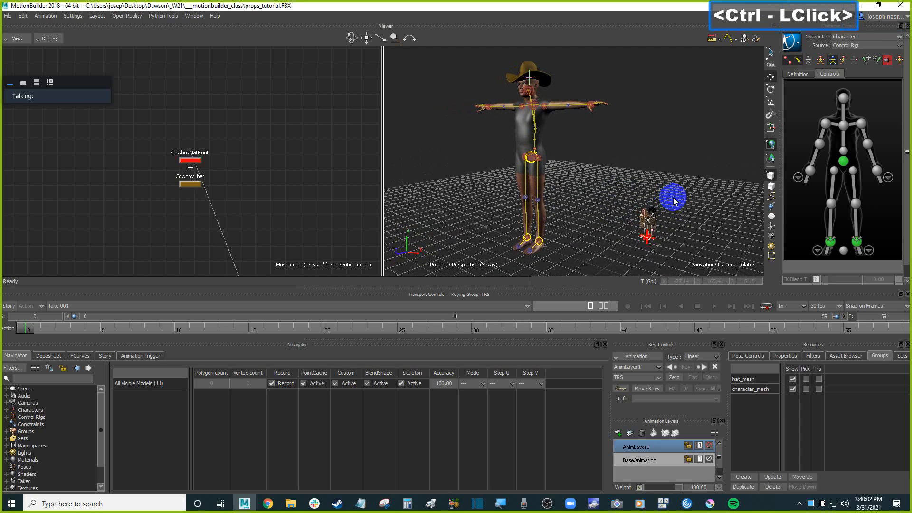
left_click_drag(674, 197, 601, 180, "ctrl")
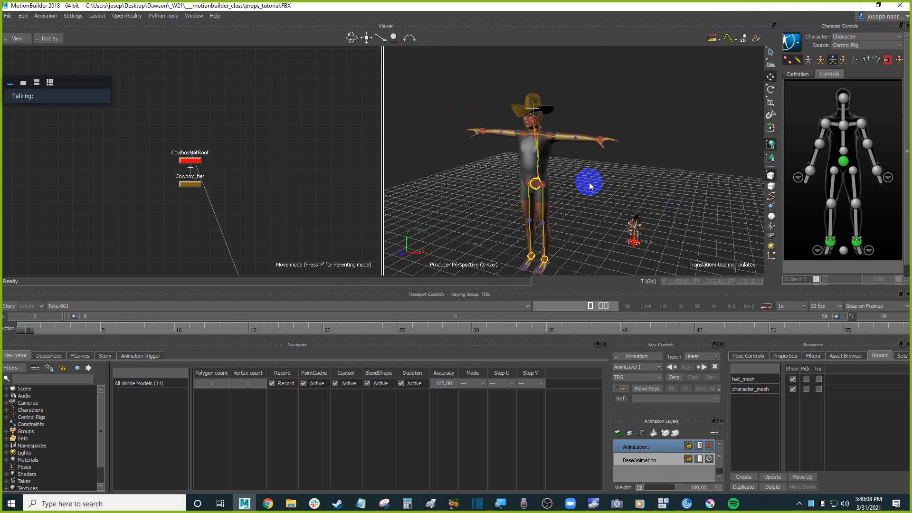
left_click(591, 185)
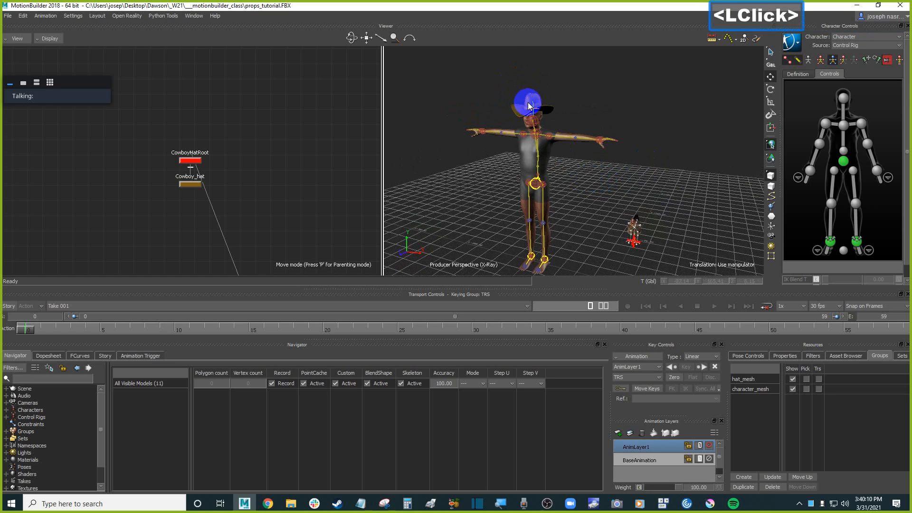
left_click_drag(528, 104, 555, 116)
left_click_drag(571, 173, 600, 180, "ctrl+shift")
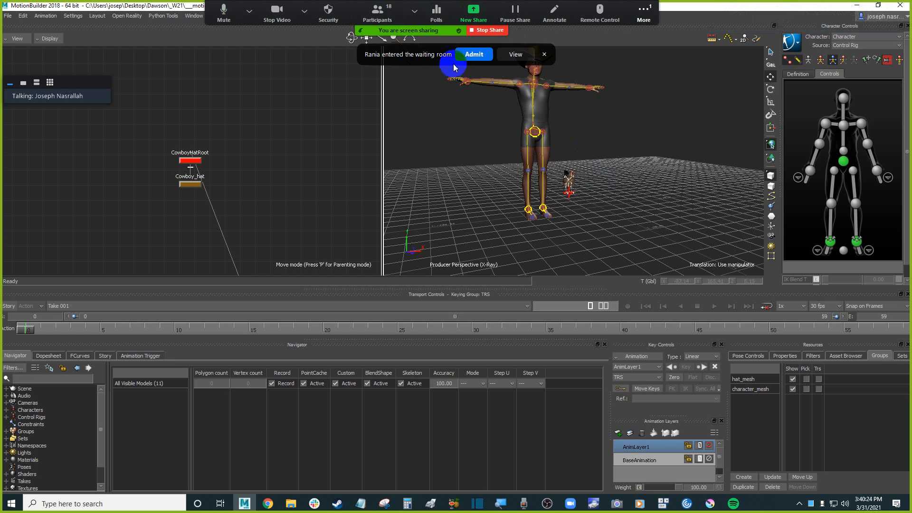
left_click(475, 54)
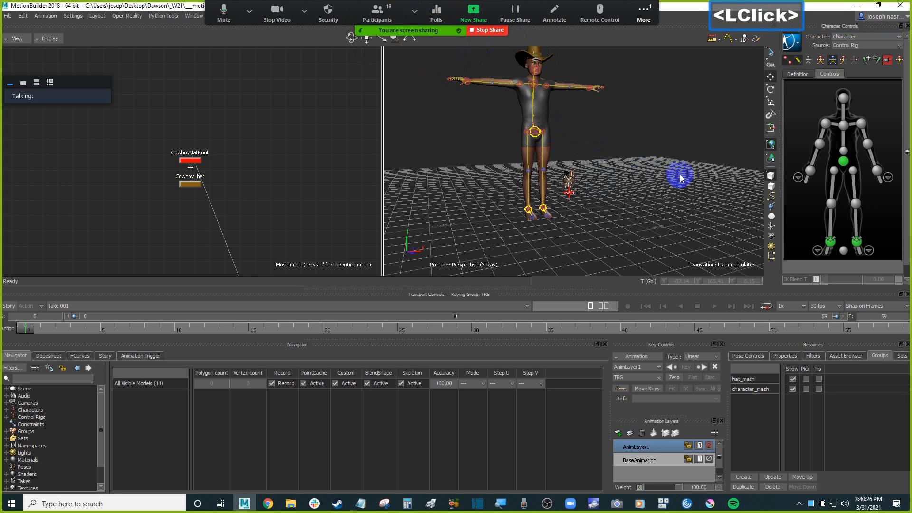
key("ctrl+alt+shift+h")
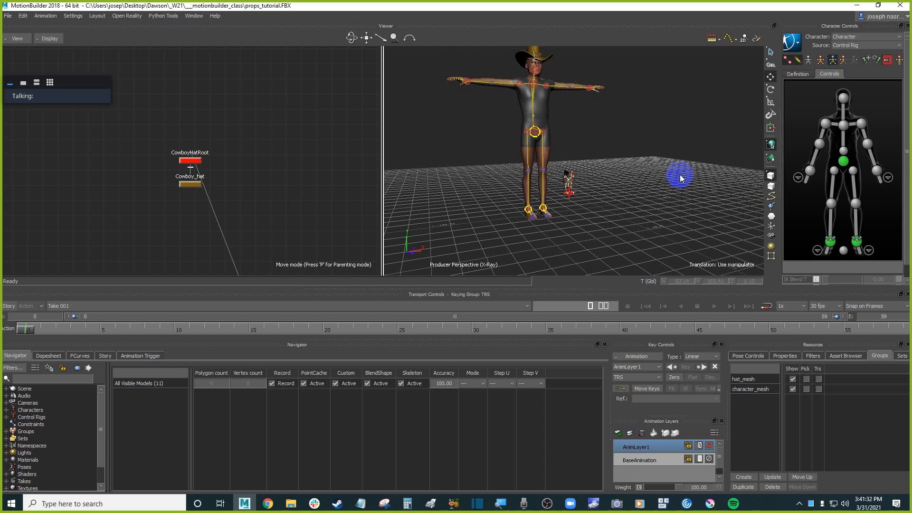
Orbit the viewer to look at the character and hat from the side.
left_click(620, 180)
mouse_move(620, 180)
left_mouse_down("ctrl")
mouse_move(653, 176)
mouse_move(604, 172)
left_mouse_up("ctrl")
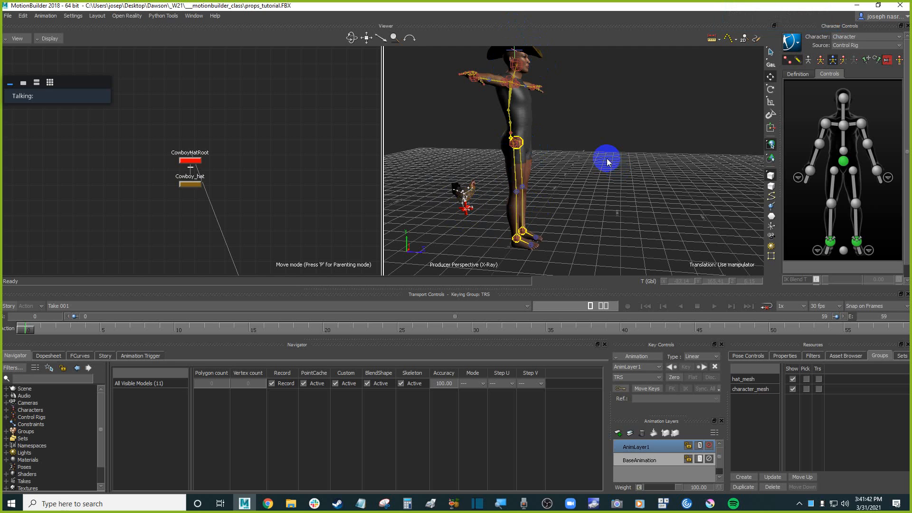
left_click_drag(606, 162, 623, 189, "ctrl")
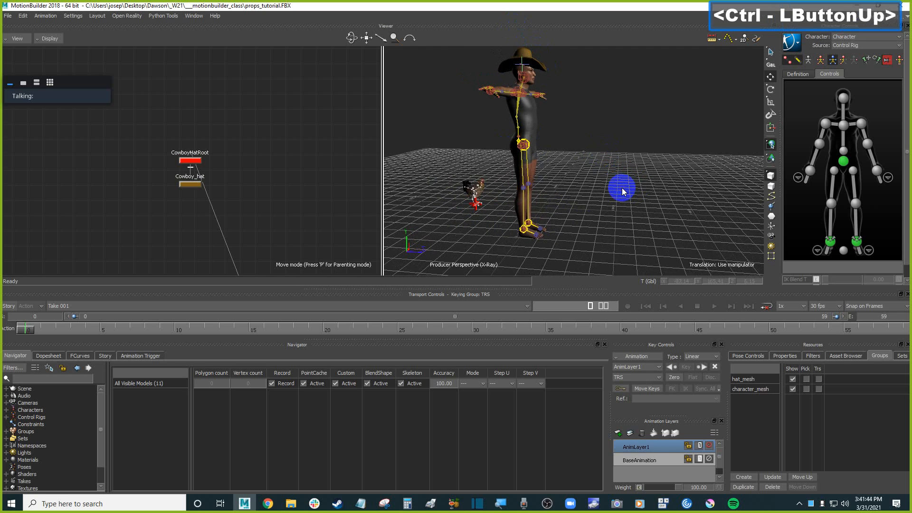
mouse_move(622, 189)
left_mouse_down("ctrl+shift")
mouse_move(617, 179)
mouse_move(630, 184)
left_mouse_up("ctrl+shift")
left_click(628, 181)
double_click(628, 180)
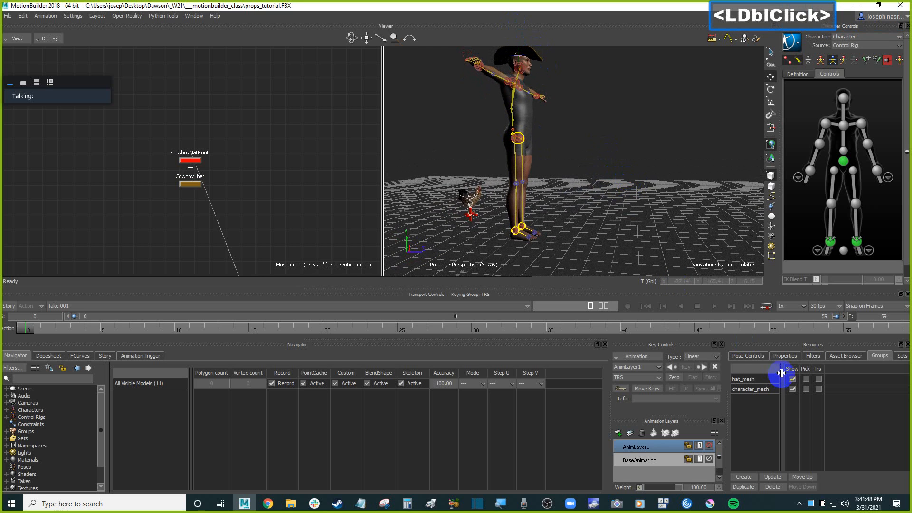
Open the Story editor and save the scene.
left_click(105, 357)
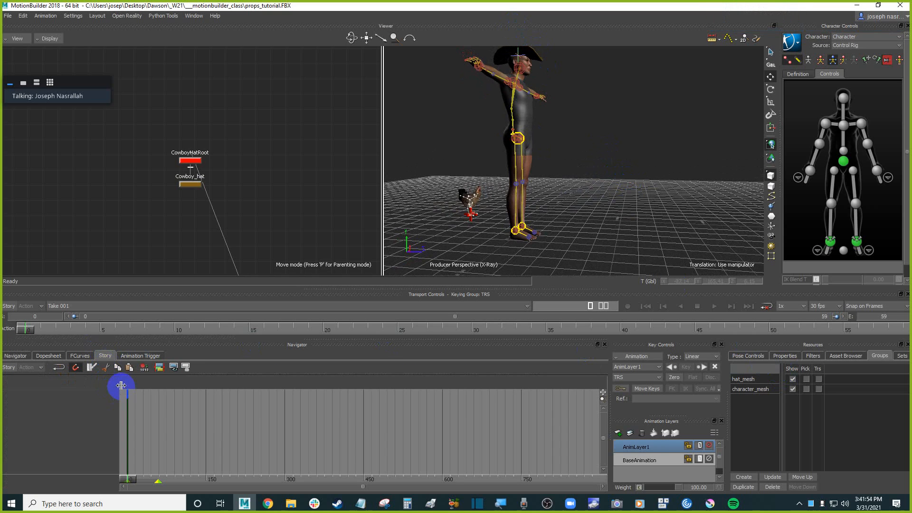
right_click(81, 398)
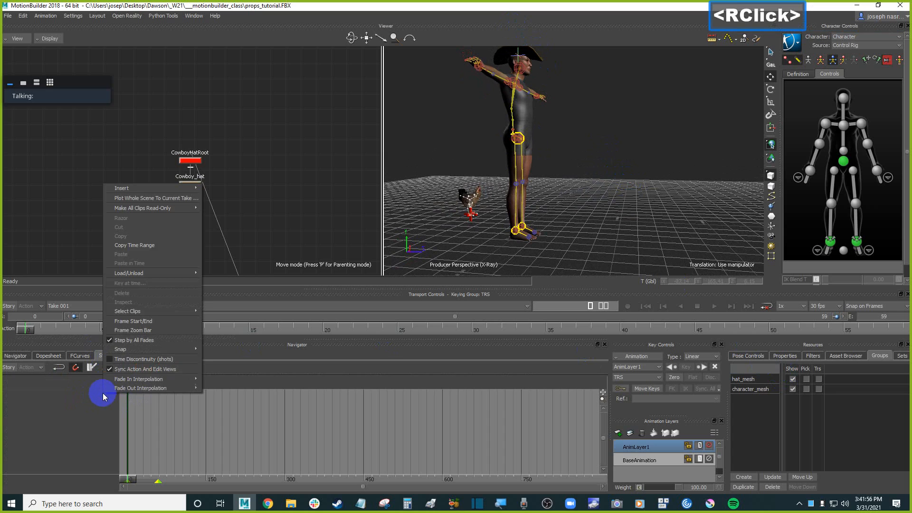
left_click(338, 143)
key("ctrl+s")
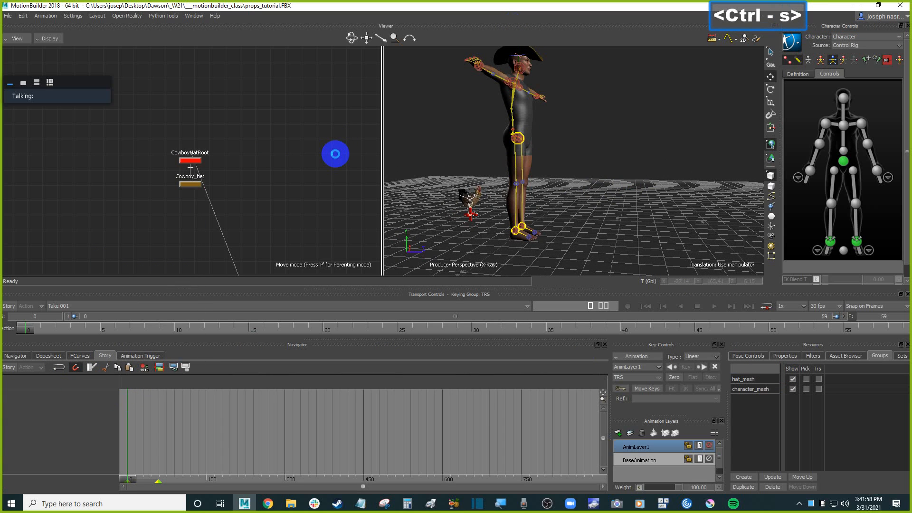
Insert a Character Animation Track in the Story editor and assign it to the Character.
right_click(87, 396)
mouse_move(176, 186)
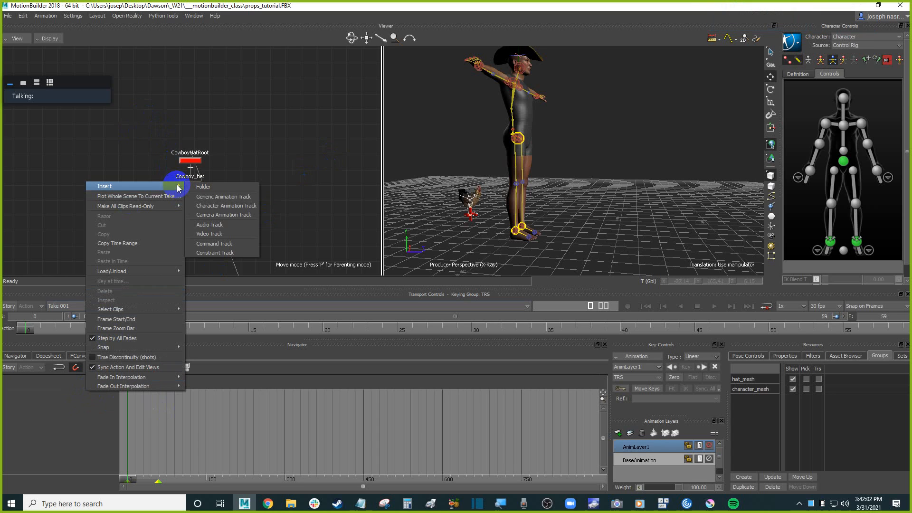
left_click(246, 210)
left_click(98, 405)
left_click(75, 421)
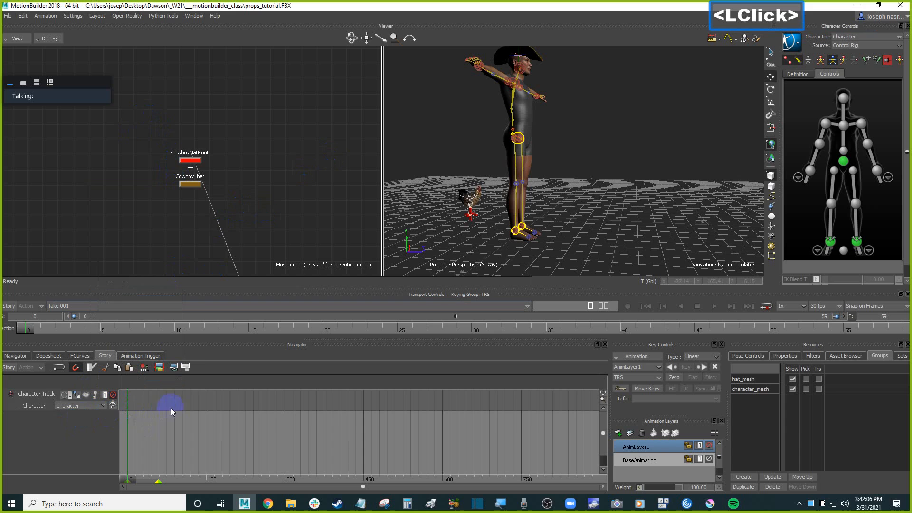
Add the Pickup_Keys motion from the PreviMoves assets onto the character track.
left_click(847, 356)
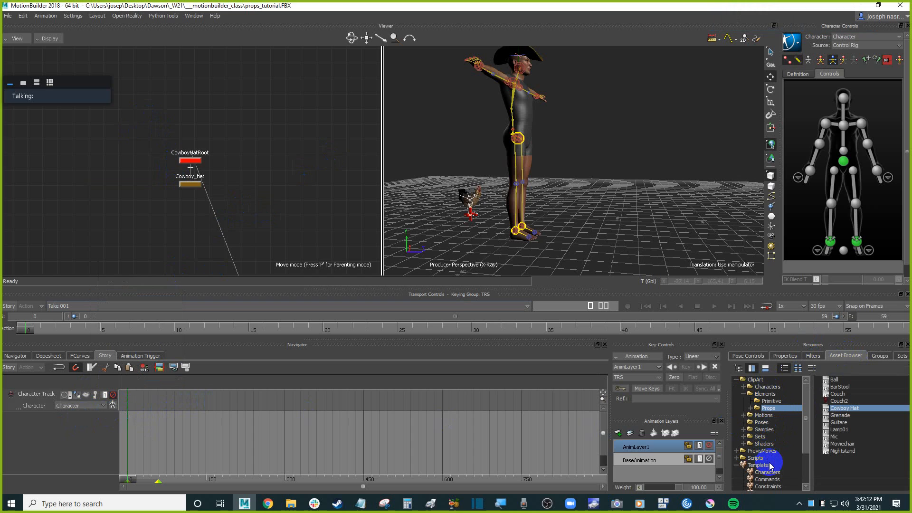
left_click(762, 451)
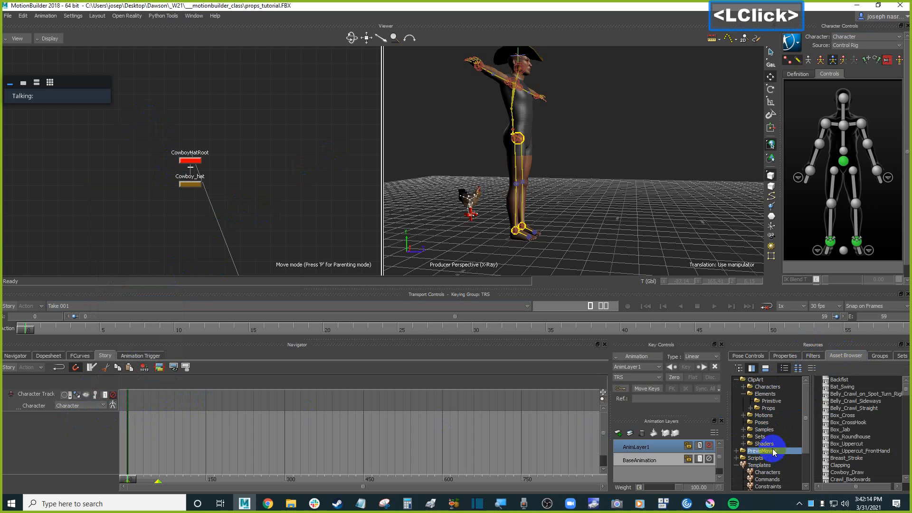
left_click(908, 402)
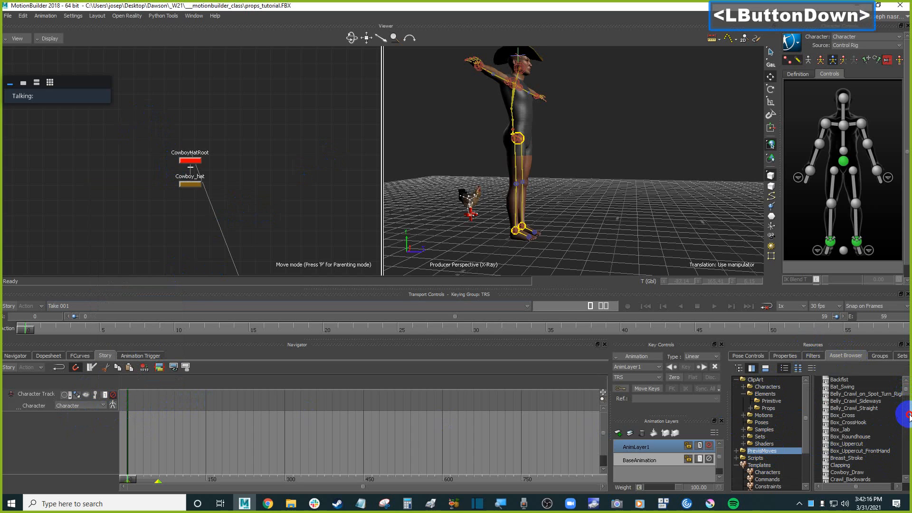
left_click(908, 392)
left_click(907, 416)
left_click(908, 418)
left_click_drag(907, 418, 149, 397)
Enable Story mode and move the Pickup_Keys clip to the start of the track.
left_click(856, 432)
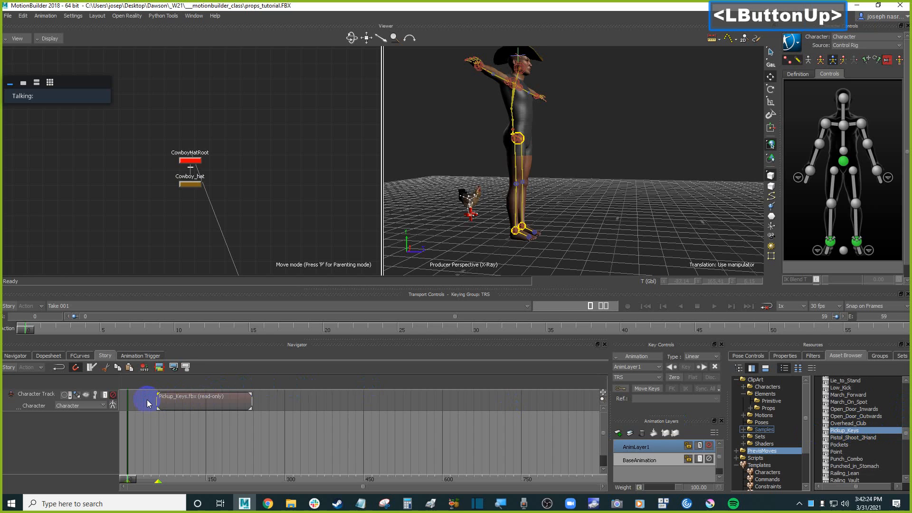
left_click(9, 307)
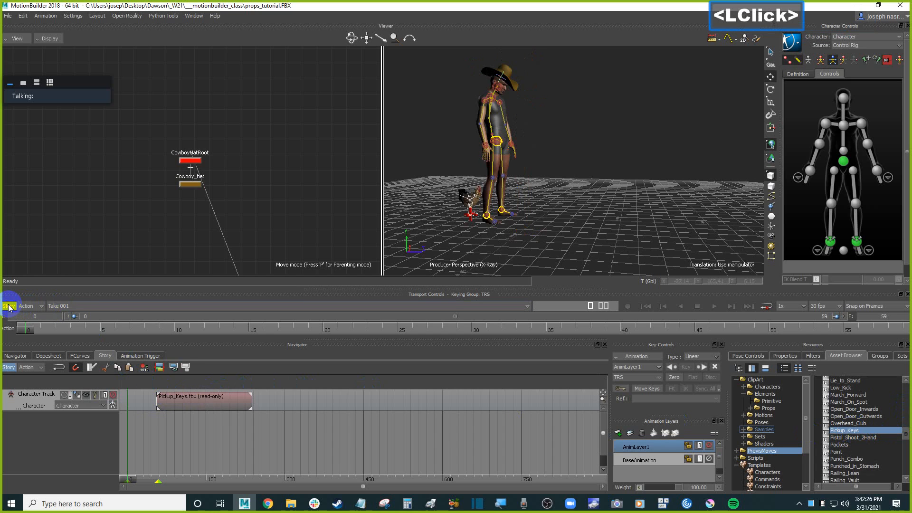
left_click_drag(132, 480, 182, 477)
left_click_drag(212, 401, 181, 407)
left_click(185, 480)
left_click_drag(185, 482, 206, 478)
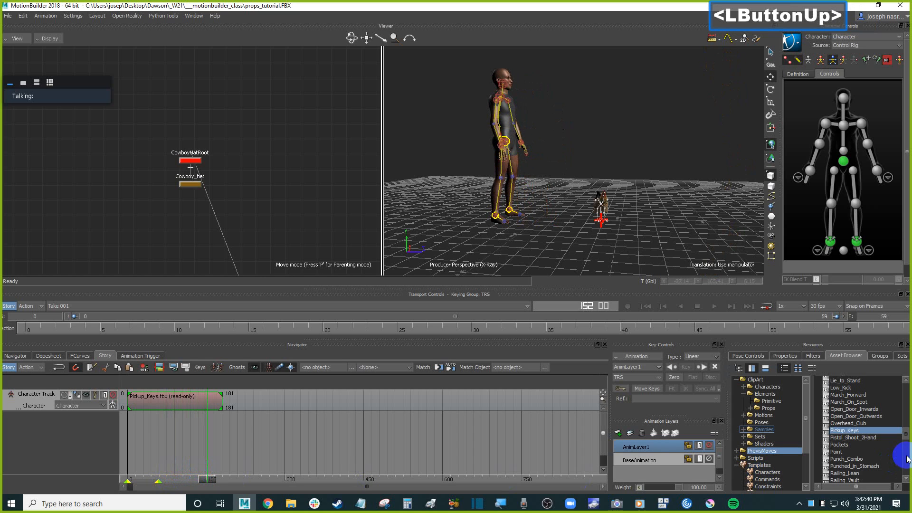
Add the Rock_Throw clip to the character track, placing it directly after the Pickup_Keys clip.
scroll(863, 442, "down", 3)
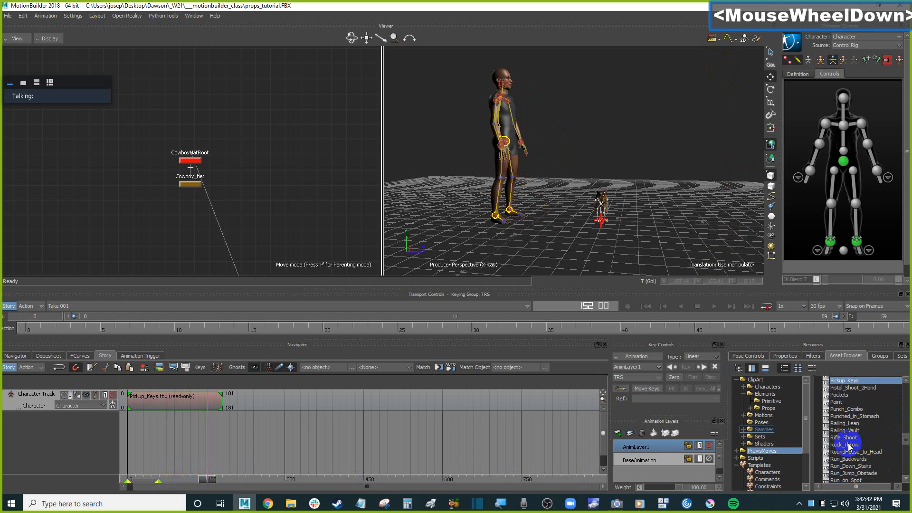
left_click(846, 445)
left_click_drag(845, 444, 242, 404)
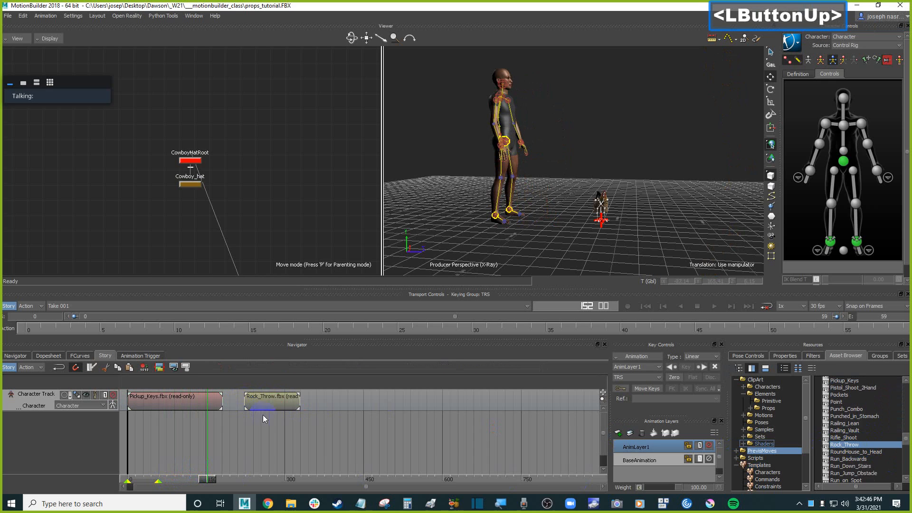
mouse_move(207, 479)
left_mouse_down()
mouse_move(235, 480)
mouse_move(205, 479)
left_mouse_up()
left_click_drag(271, 402, 249, 401)
key("a")
left_click_drag(254, 440, 308, 442, "ctrl")
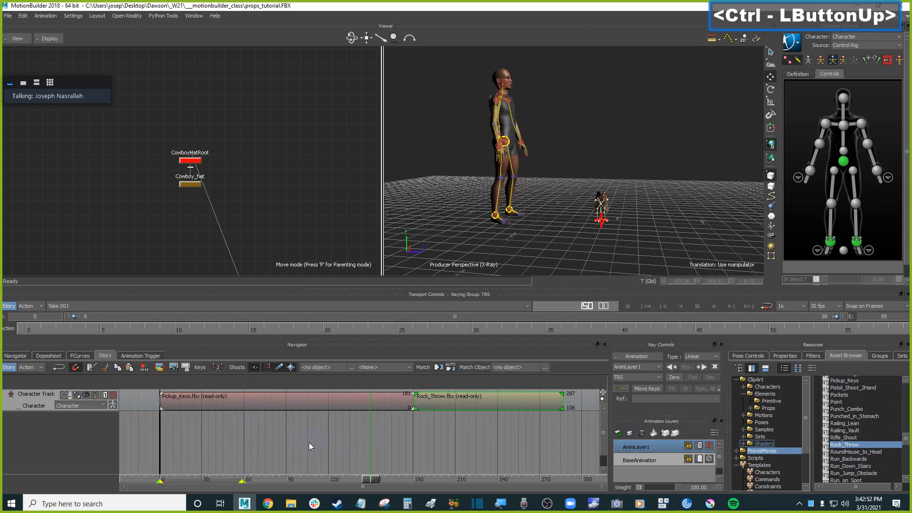
Switch to Calculator and compute 287 divided by 30.
left_click(709, 183)
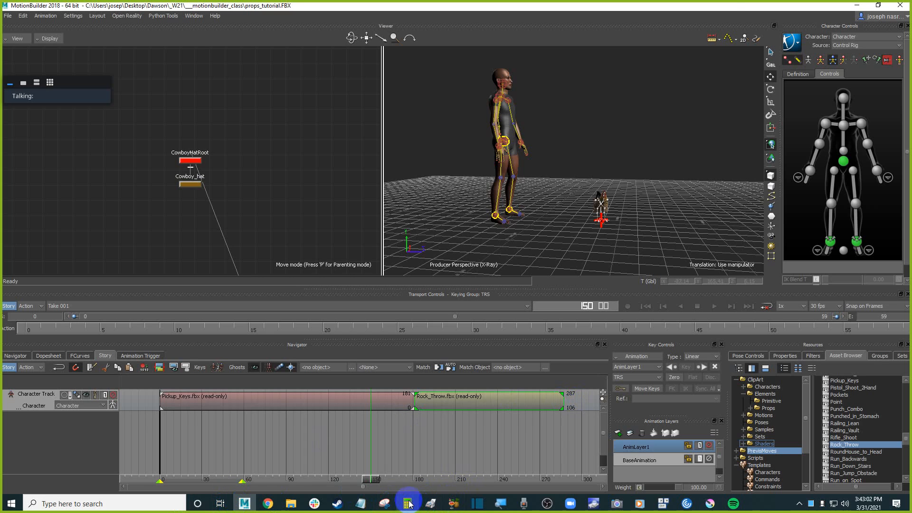
left_click(430, 365)
type("287")
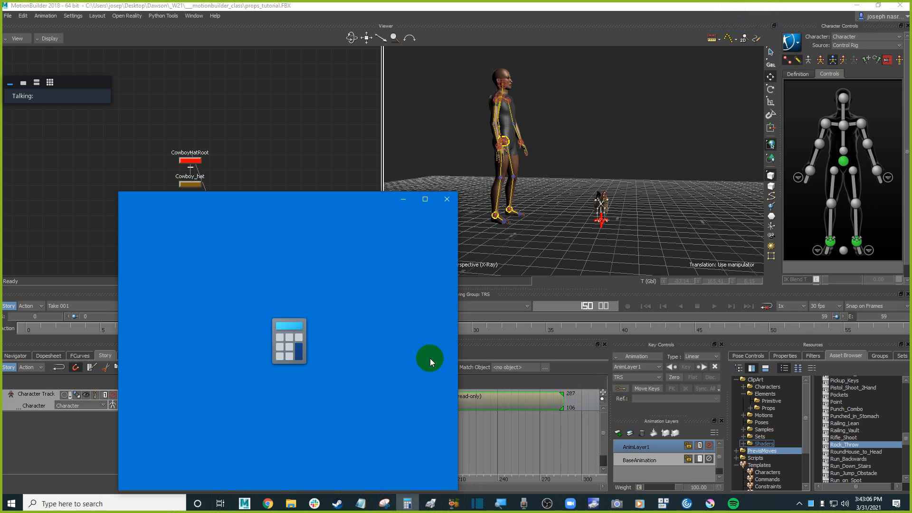
type("2")
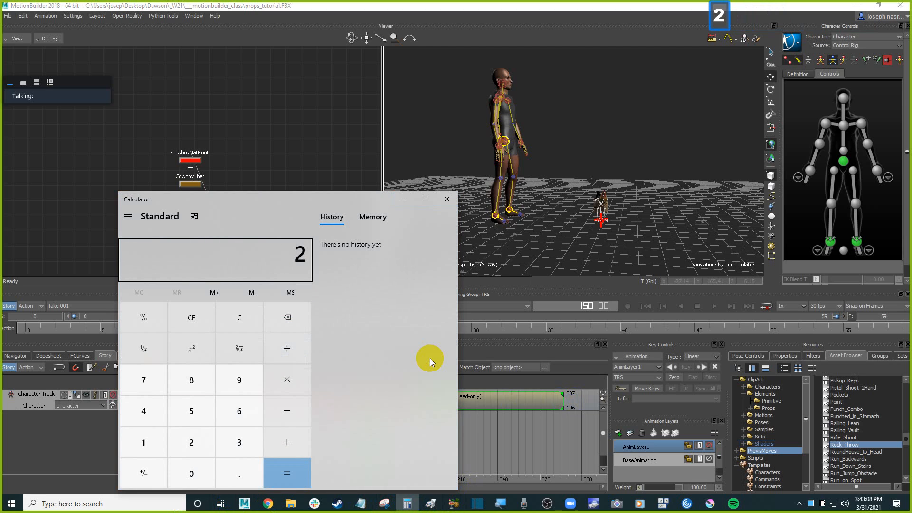
type("87/30")
key("Return")
left_click_drag(424, 201, 585, 176)
left_click(585, 173)
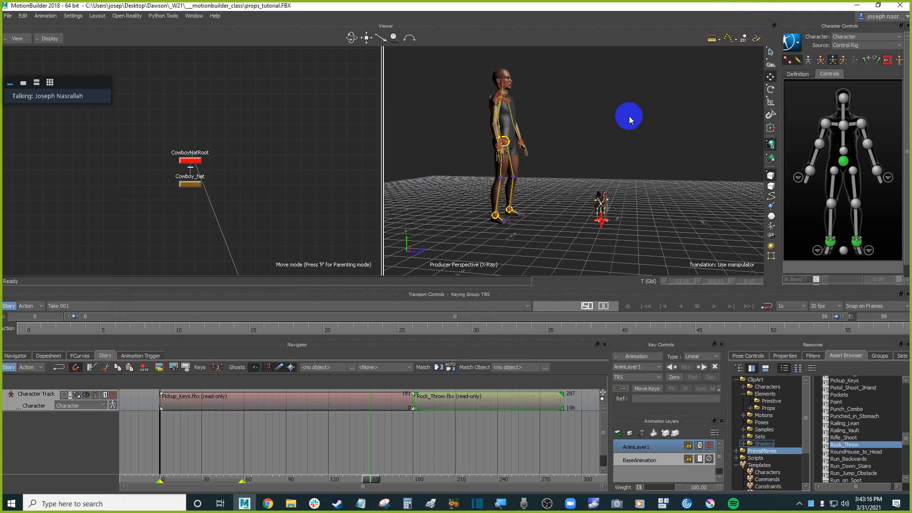
Try to match the Rock_Throw clip to the previous clip using the character's hips effector.
left_click(630, 125)
left_click(843, 169)
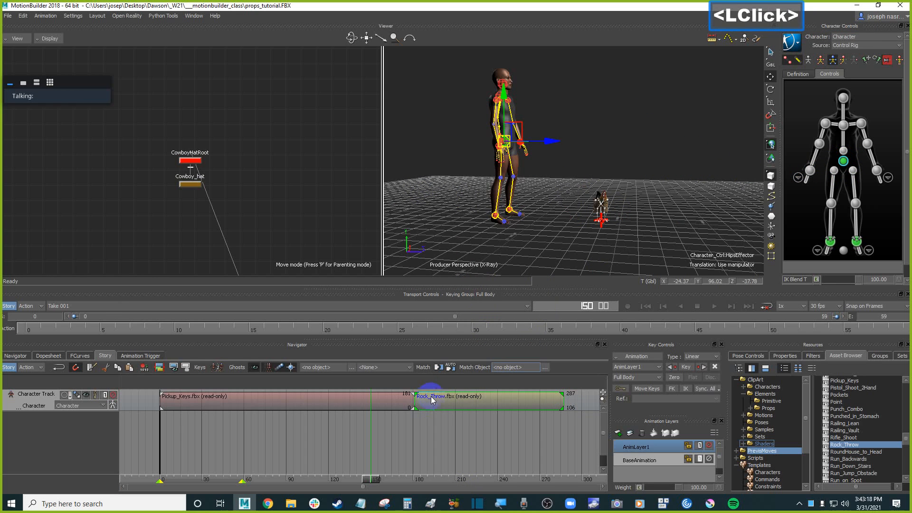
left_click(439, 367)
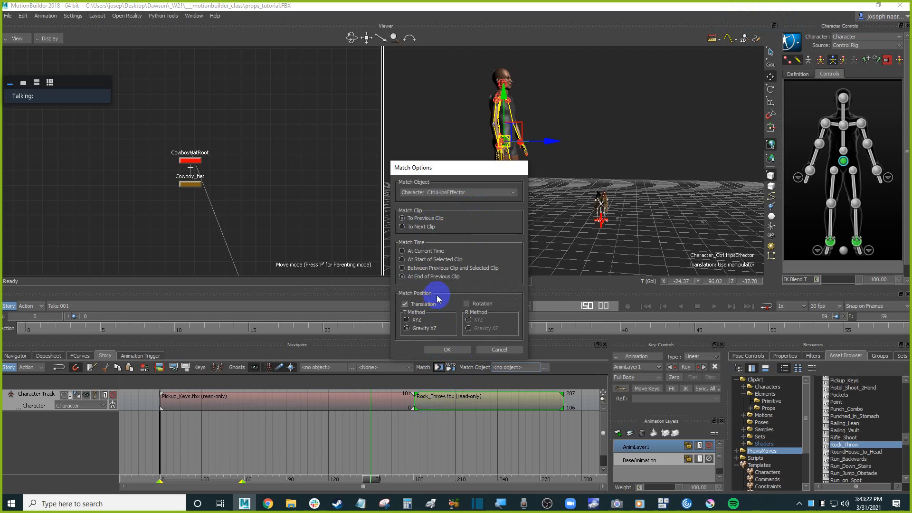
left_click(449, 350)
left_click(479, 399)
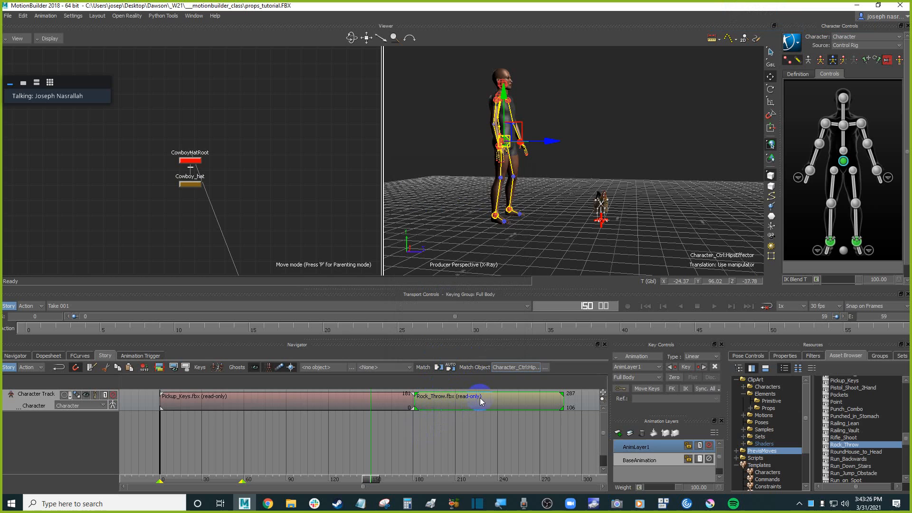
Switch the viewer to show models only and scrub the timeline to the clip transition.
mouse_move(380, 471)
left_mouse_down()
mouse_move(437, 473)
mouse_move(395, 468)
mouse_move(436, 465)
mouse_move(284, 450)
mouse_move(355, 450)
left_mouse_up()
left_click(629, 180)
key("ctrl+a")
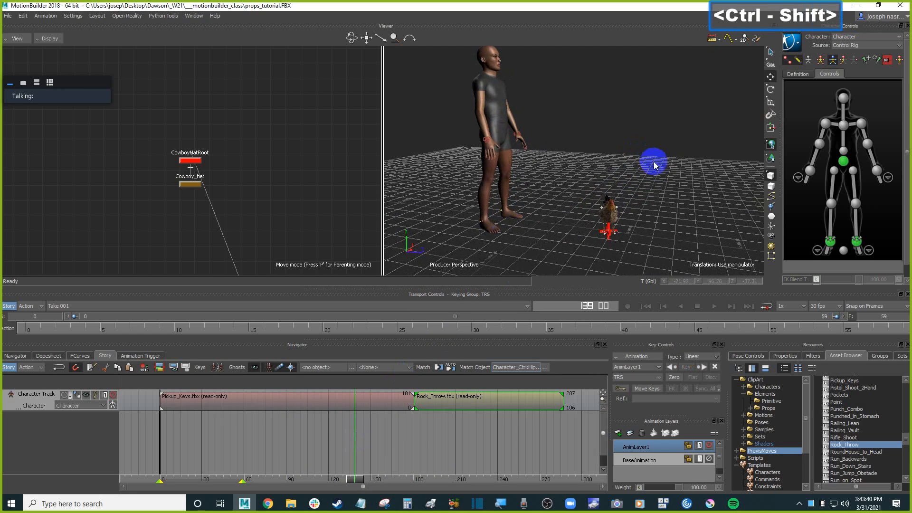
left_click_drag(654, 160, 669, 164, "ctrl+shift")
key("ctrl+a")
left_click(381, 403)
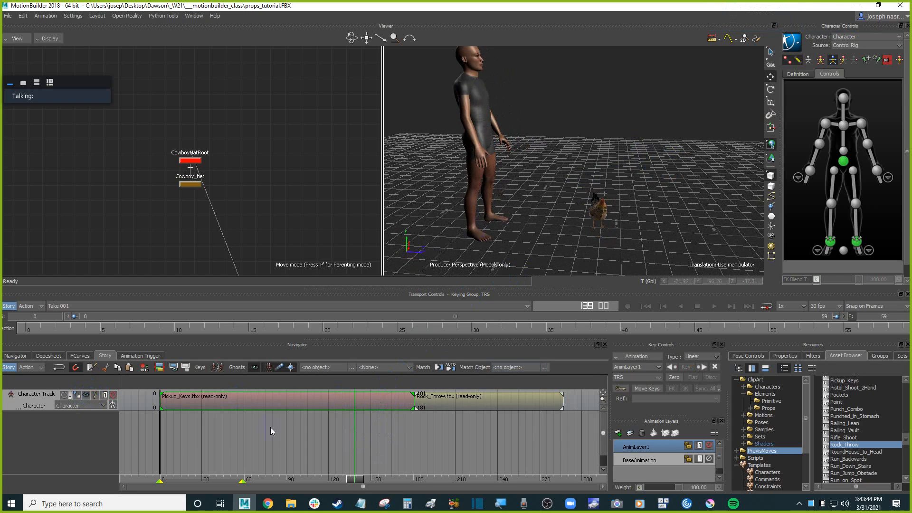
mouse_move(401, 478)
left_mouse_down()
mouse_move(436, 476)
mouse_move(407, 469)
left_mouse_up()
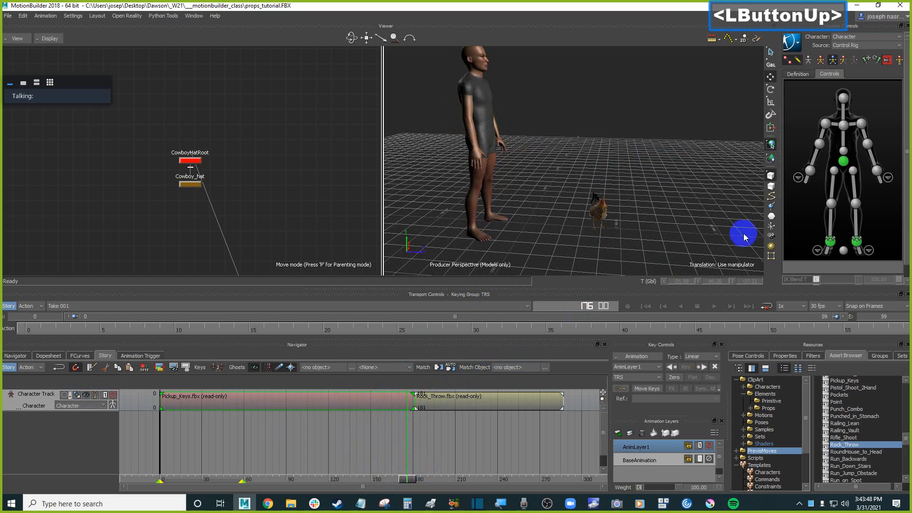
Match the clips on Hips to the next clip at its start, with translation and rotation enabled.
left_click(437, 368)
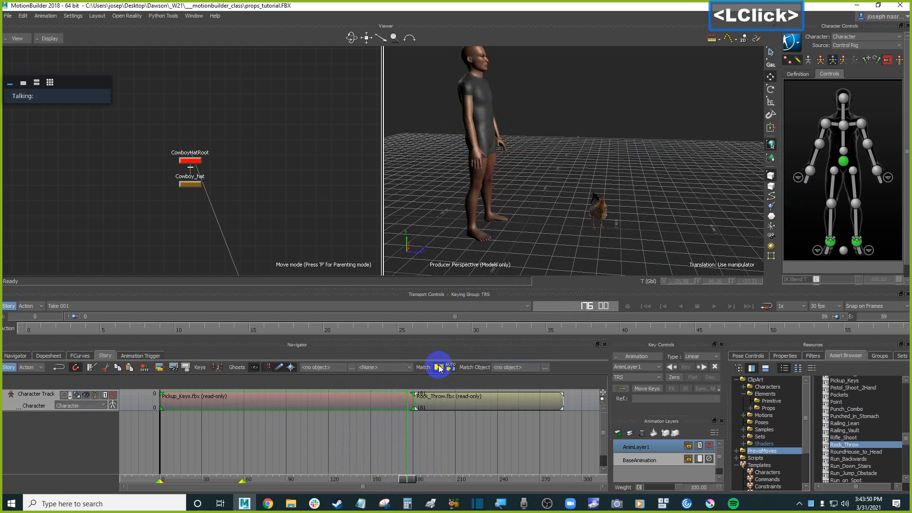
left_click(480, 192)
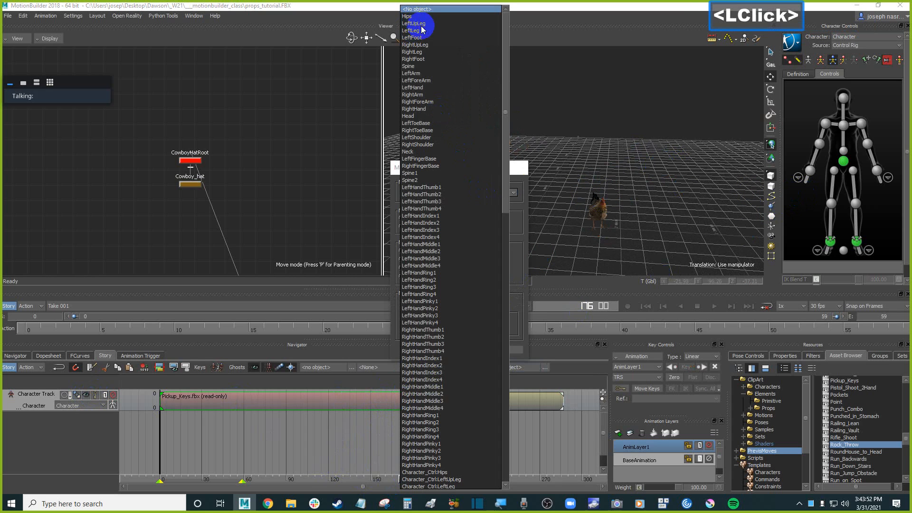
left_click(411, 17)
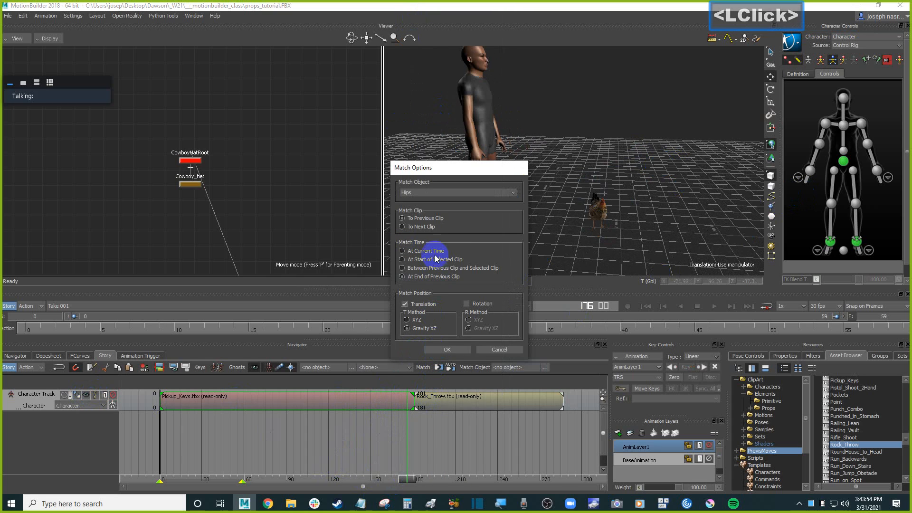
left_click(422, 225)
left_click(481, 305)
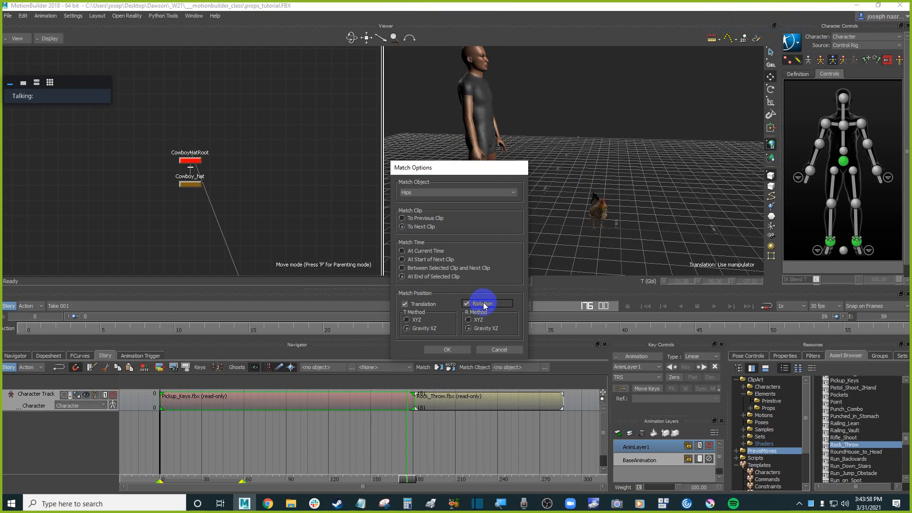
left_click(433, 260)
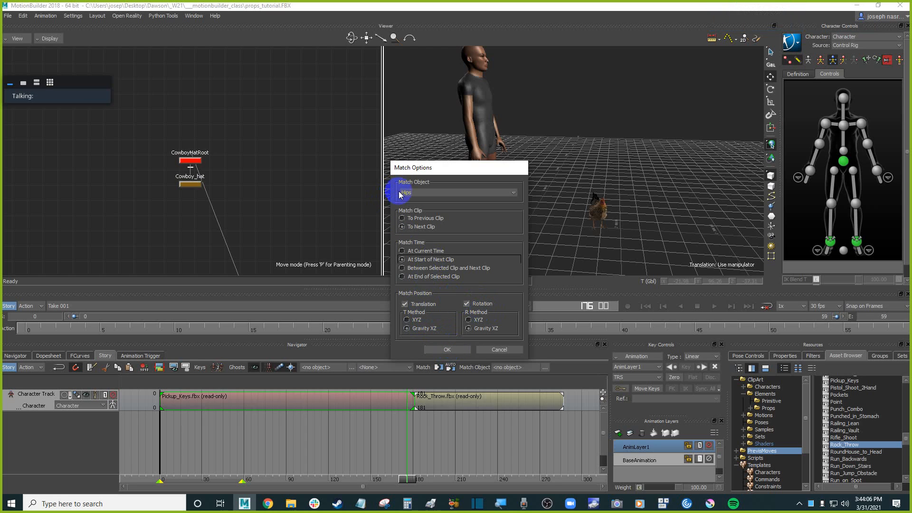
left_click(448, 349)
left_click_drag(380, 480, 319, 445)
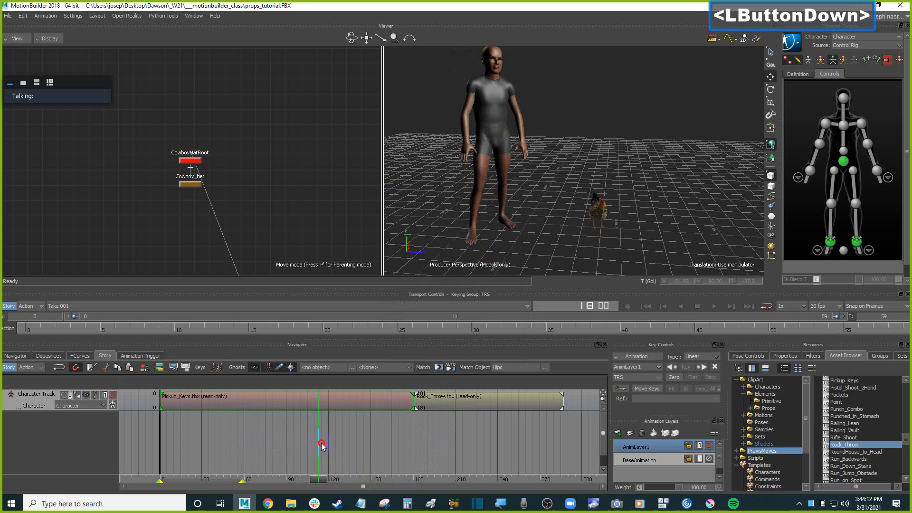
Scrub through the clips and move the Rock_Throw clip earlier on the character track, closer to the end of Pickup_Keys.
mouse_move(431, 442)
left_mouse_down()
mouse_move(521, 439)
mouse_move(413, 444)
left_mouse_up()
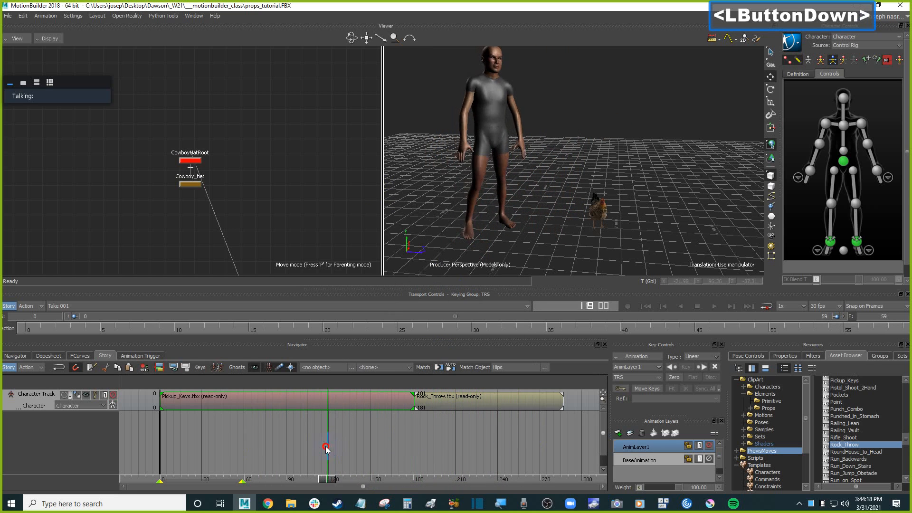
left_click_drag(298, 449, 426, 444)
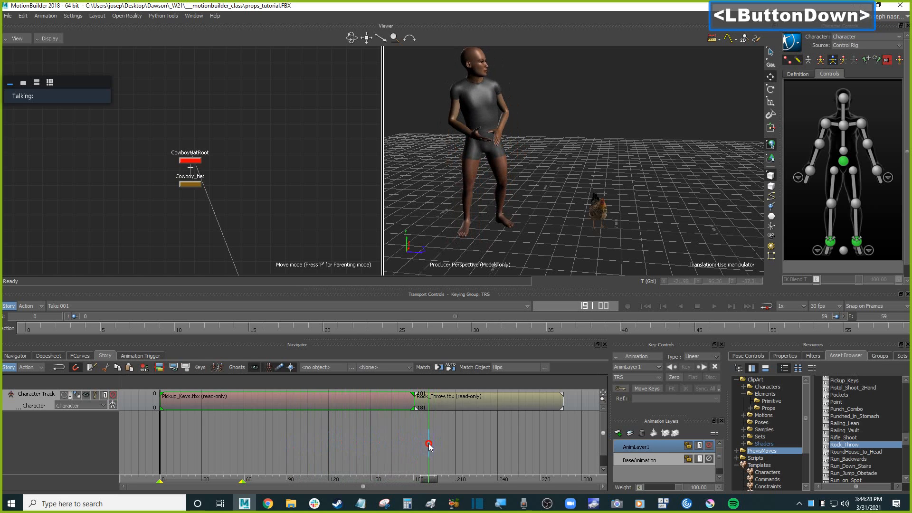
left_click_drag(429, 445, 445, 402)
left_click(451, 406)
left_click_drag(428, 481, 360, 460)
left_click(395, 409)
left_click_drag(412, 399, 389, 417)
left_click_drag(366, 482, 346, 467)
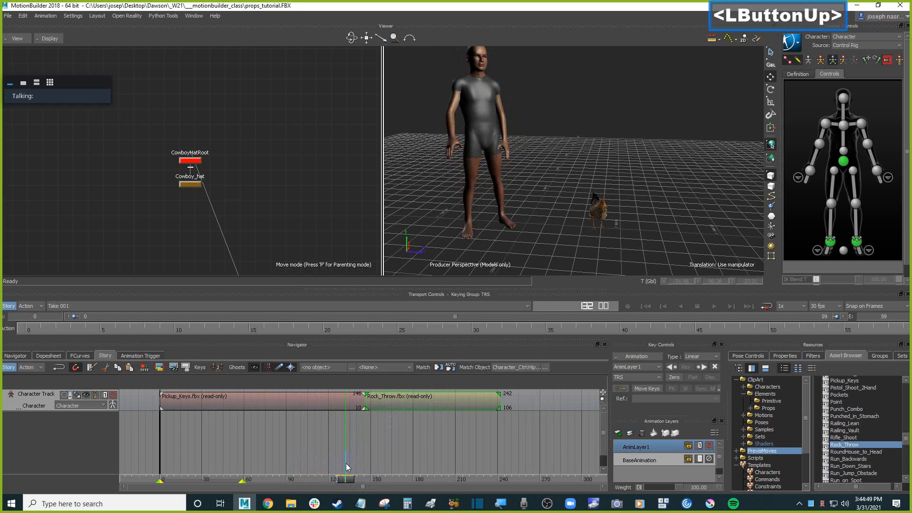
Slide the Rock_Throw clip further back so it overlaps the end of Pickup_Keys, forming a crossfade transition.
left_click(365, 400)
left_click(357, 406)
mouse_move(363, 400)
left_mouse_down()
mouse_move(375, 398)
mouse_move(347, 402)
left_mouse_up()
mouse_move(338, 480)
left_mouse_down()
mouse_move(349, 472)
mouse_move(295, 472)
mouse_move(333, 465)
left_mouse_up()
left_click(325, 405)
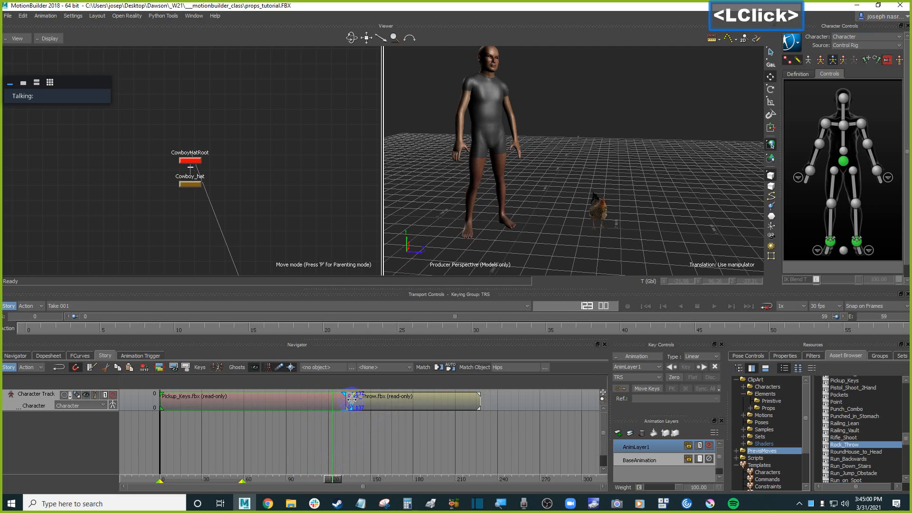
mouse_move(351, 399)
left_mouse_down()
mouse_move(341, 399)
mouse_move(361, 412)
left_mouse_up()
mouse_move(339, 481)
left_mouse_down()
mouse_move(304, 480)
mouse_move(322, 478)
left_mouse_up()
left_click_drag(366, 401, 358, 399)
left_click_drag(322, 480, 290, 479)
left_click(397, 450)
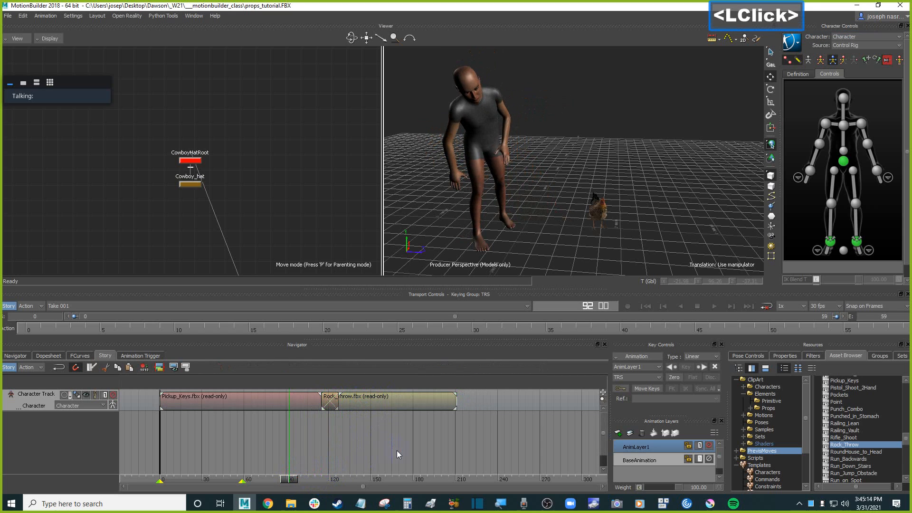
Play the animation back from the start and orbit the viewer to inspect the clip transition.
key("ctrl+Home")
key("ctrl+space")
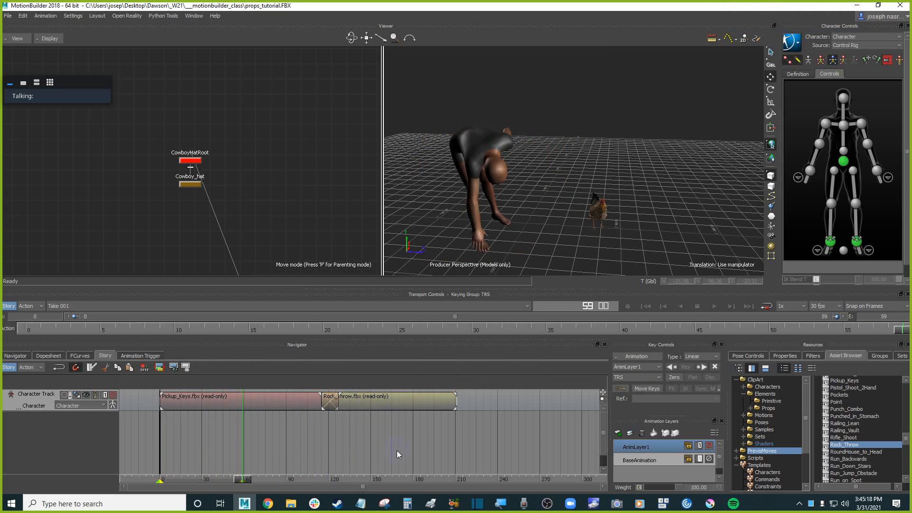
key("ctrl+Home")
scroll(571, 220, "down", 3)
mouse_move(570, 220)
left_mouse_down("ctrl")
mouse_move(569, 242)
mouse_move(572, 197)
mouse_move(579, 212)
left_mouse_up("ctrl")
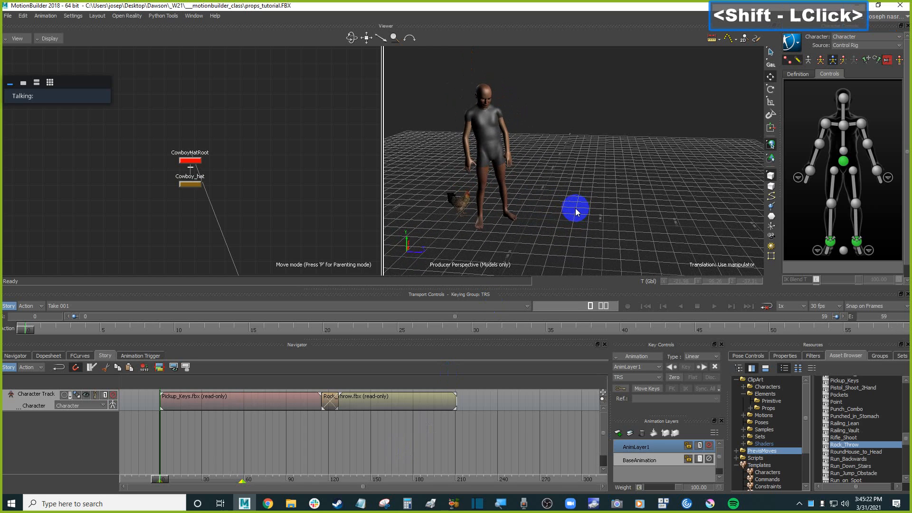
key("ctrl+Home")
left_click(575, 208)
scroll(577, 208, "down", 3)
scroll(578, 207, "up", 2)
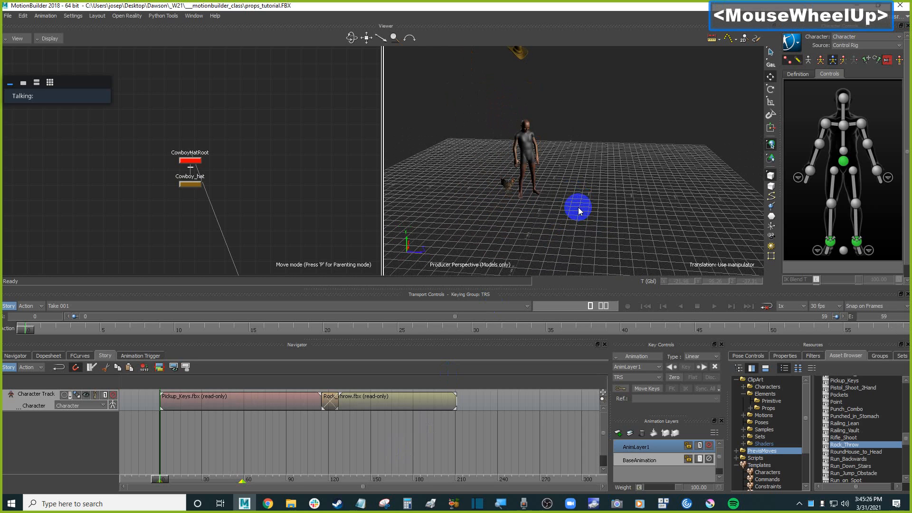
key("ctrl+a")
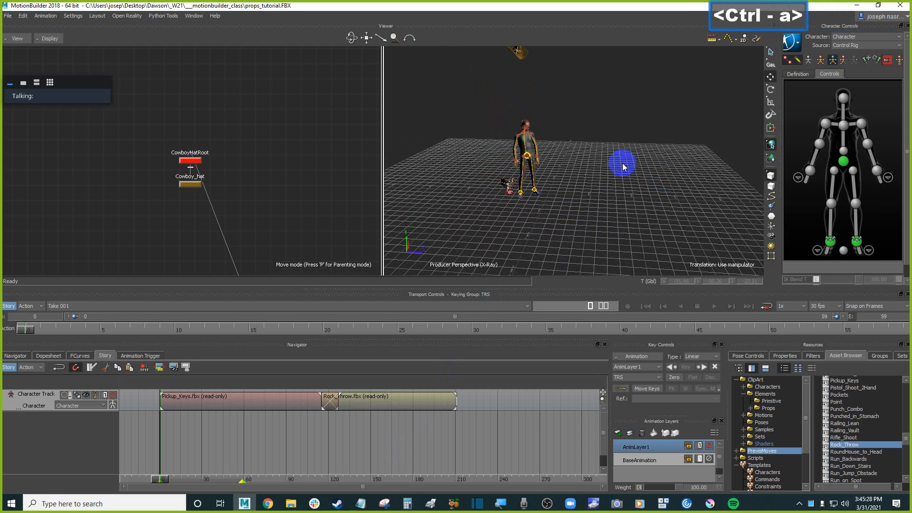
left_click(635, 189, "ctrl")
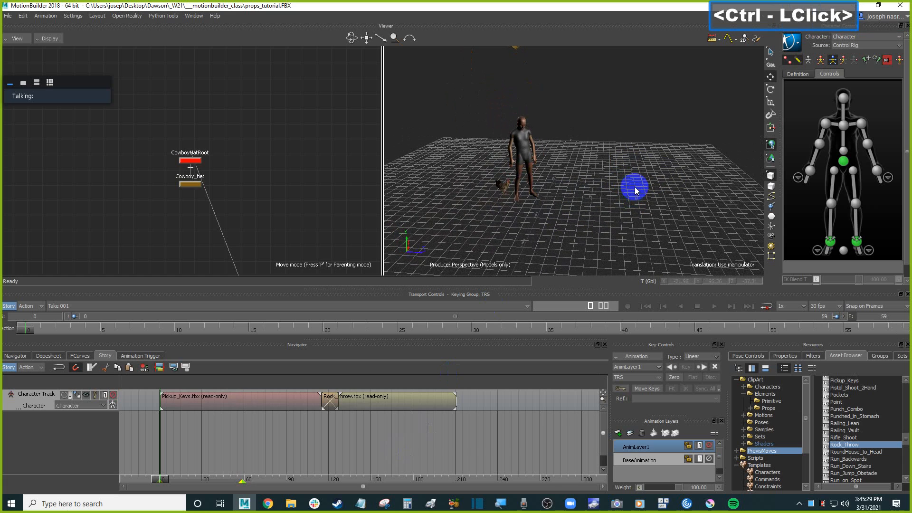
left_click(232, 408)
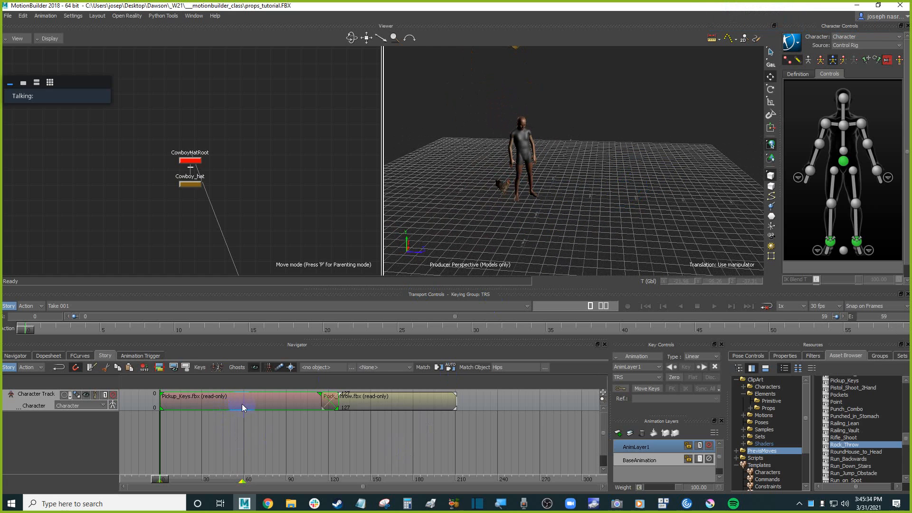
Toggle story mode off and back on to compare the character's motion with and without the story clips.
left_click(10, 307)
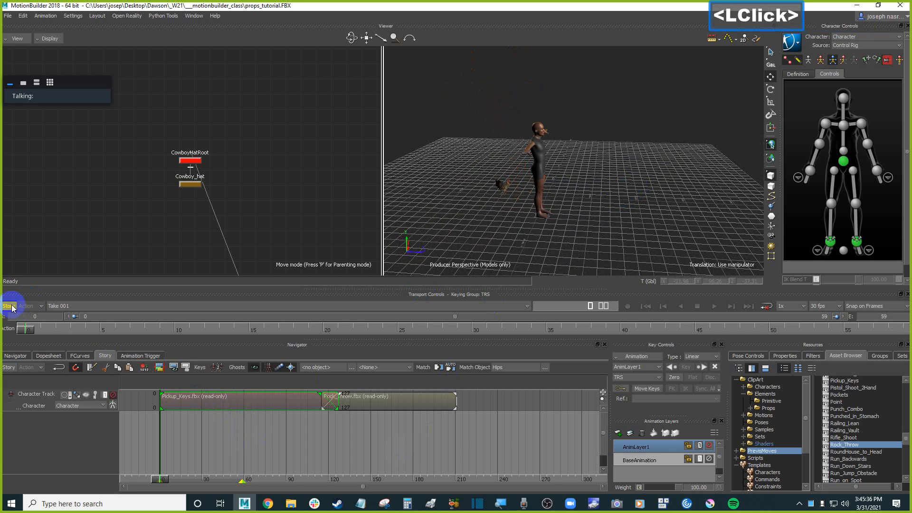
scroll(518, 235, "down", 3)
scroll(512, 237, "up", 3)
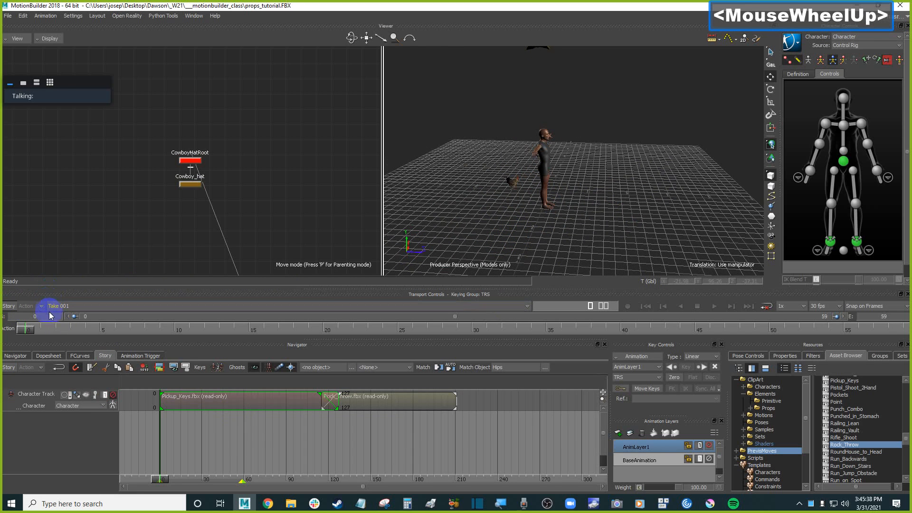
left_click(14, 307)
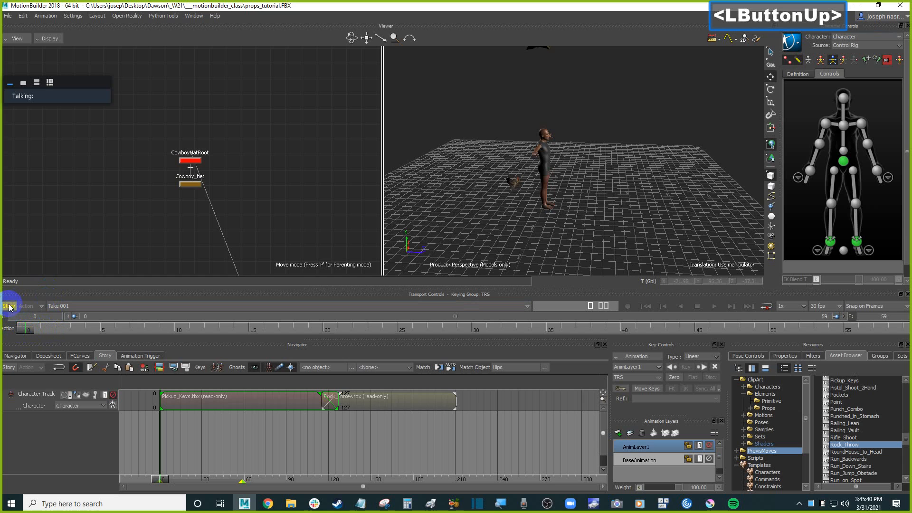
left_click(622, 132)
key("ctrl+a")
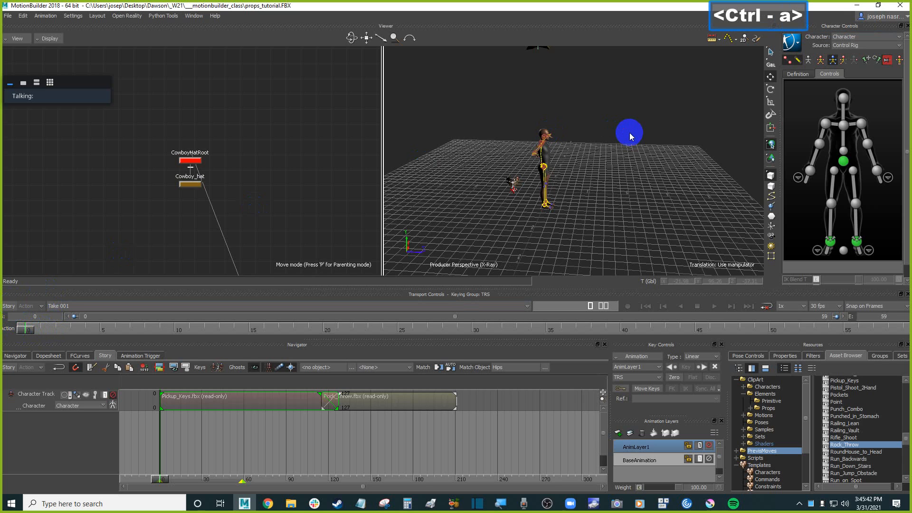
key("ctrl+a")
left_click(607, 163, "ctrl")
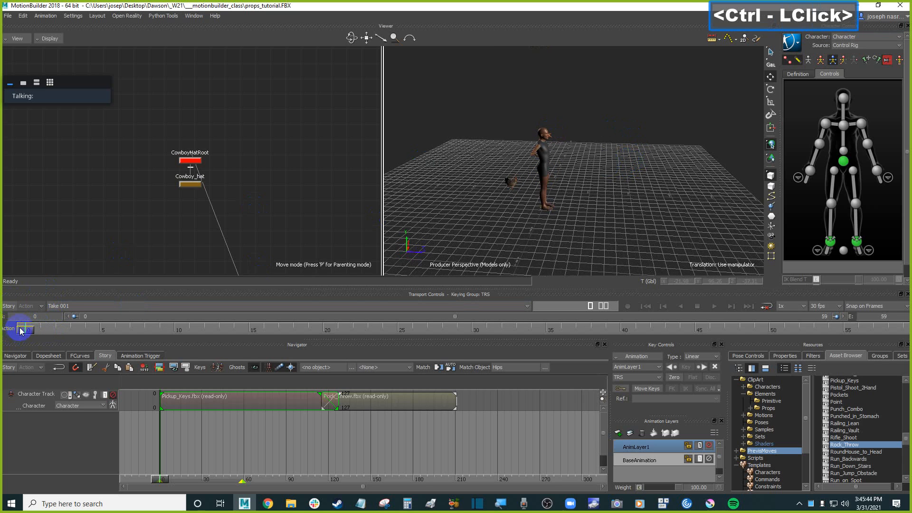
left_click(16, 307)
Replay the blended animation from the first frame to review the transition again.
scroll(564, 201, "up", 3)
left_click_drag(564, 201, 592, 205, "shift")
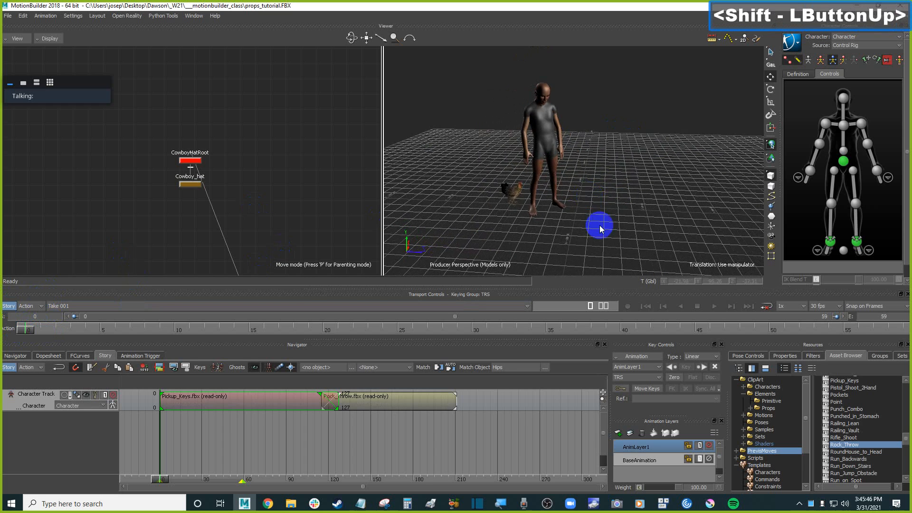
left_click_drag(592, 205, 595, 217, "shift")
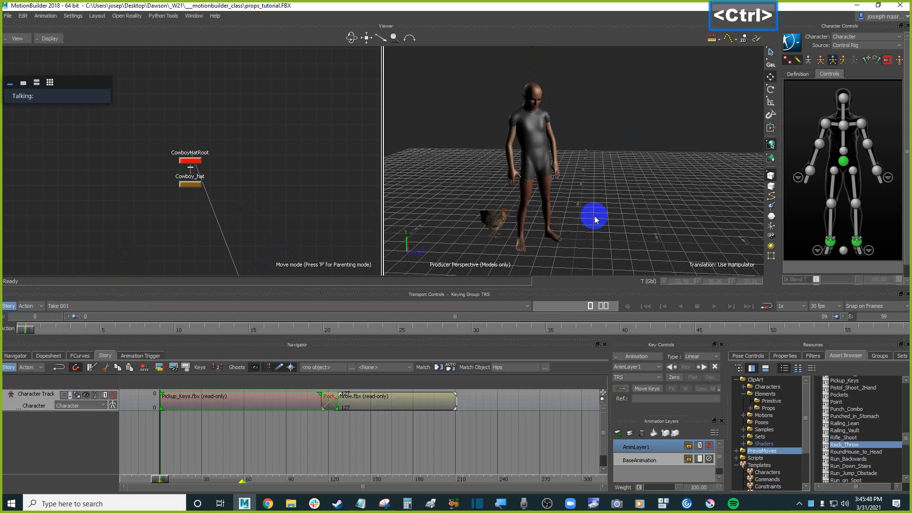
key("ctrl+End")
key("ctrl+Home")
key("ctrl+space")
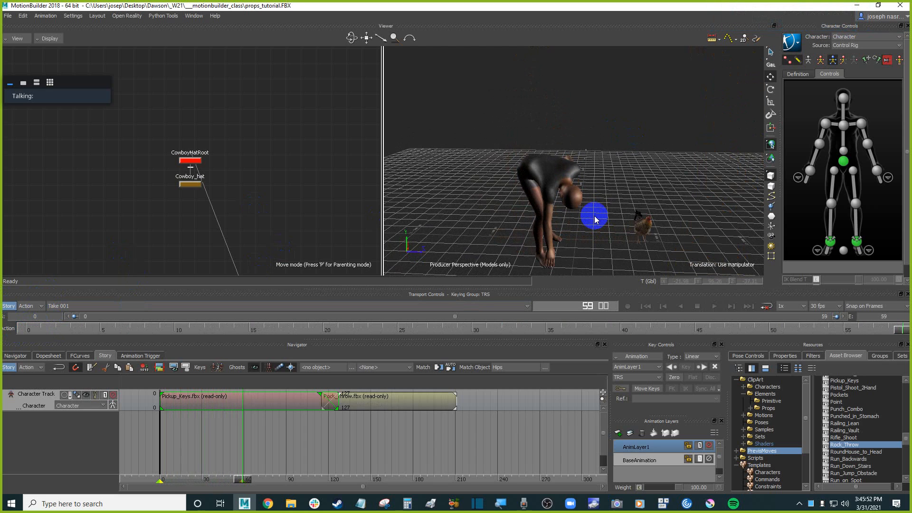
key("ctrl+Home")
key("ctrl+space")
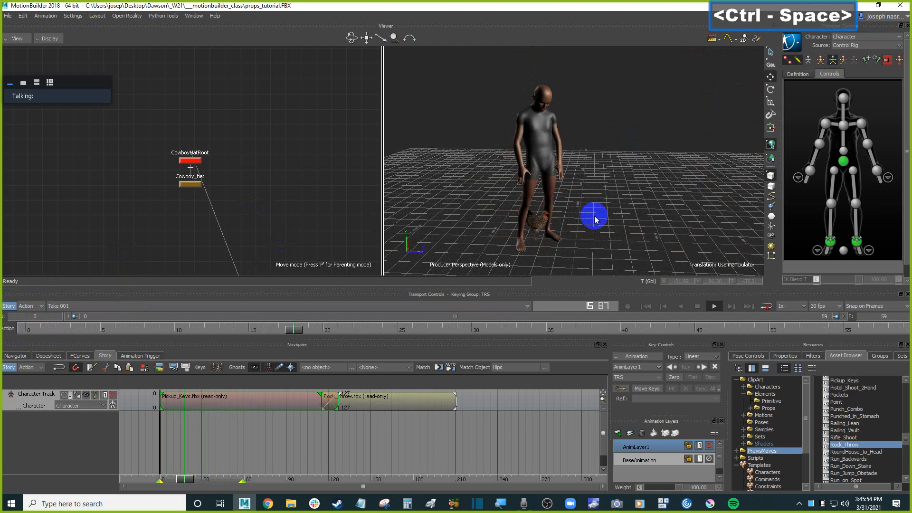
key("ctrl+space")
Frame the timeline's start and end to the range of the story clips.
left_click_drag(392, 421, 299, 402)
right_click(426, 400)
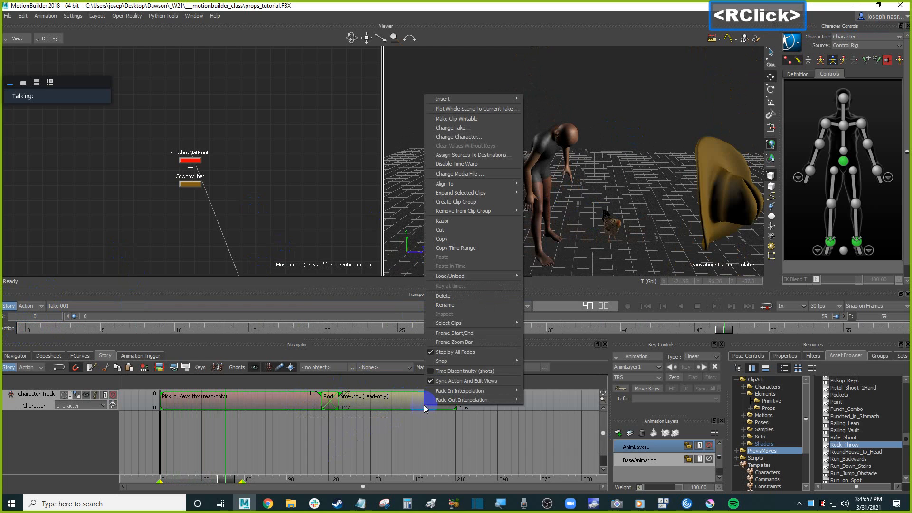
left_click(488, 333)
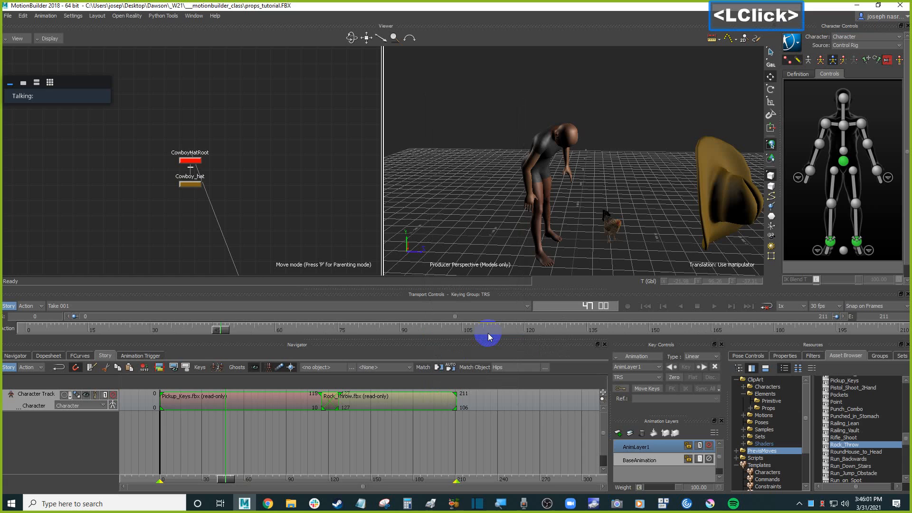
Play and scrub through the full blended sequence, orbiting the view to review the motion.
left_click(379, 442)
left_click(284, 420, "ctrl")
key("ctrl+space")
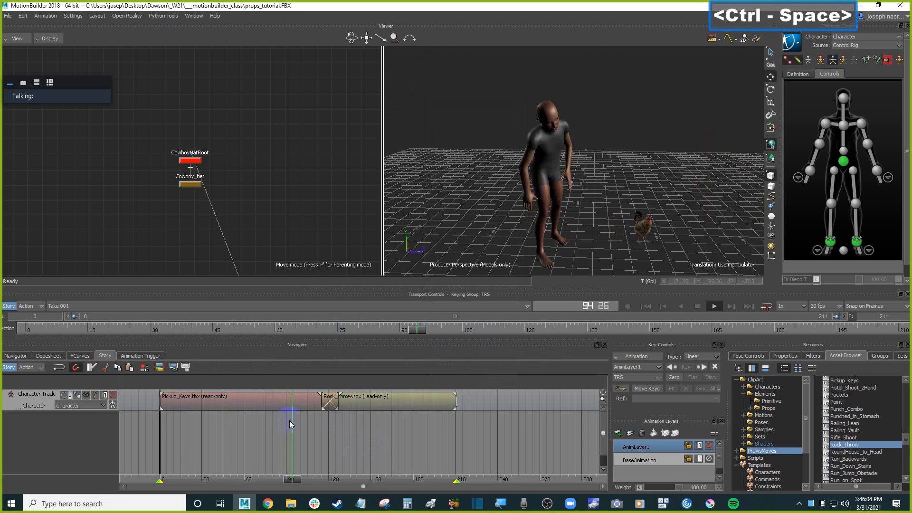
left_click(267, 417, "ctrl")
key("ctrl+space")
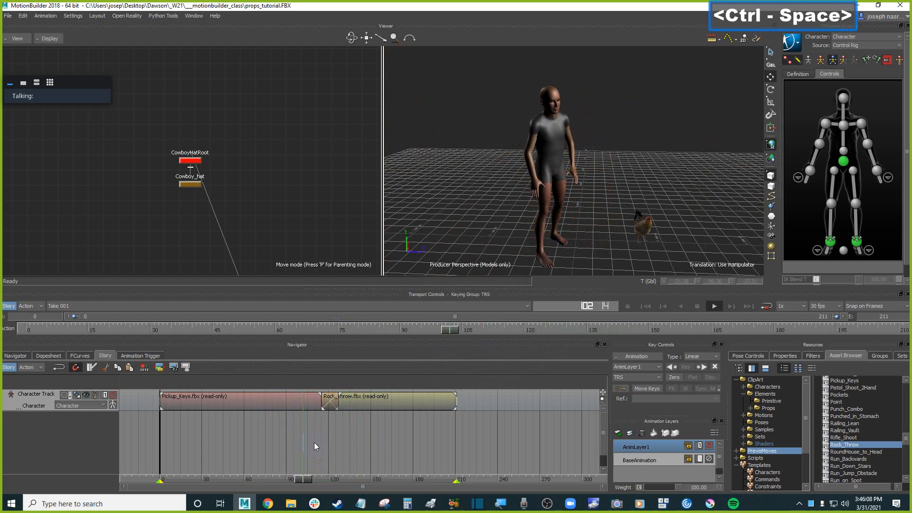
left_click(287, 421, "ctrl")
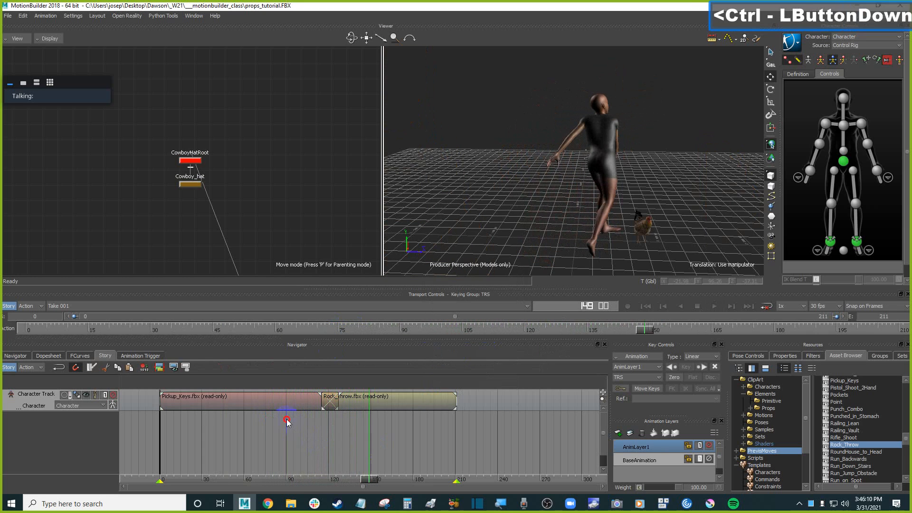
left_click_drag(288, 479, 311, 474)
left_click_drag(645, 181, 619, 180, "shift")
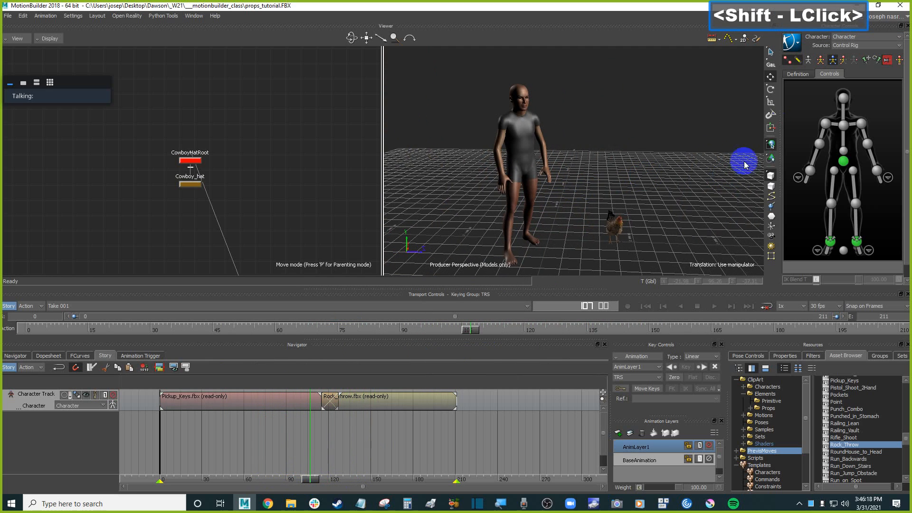
Switch keying to full body and select the character's head effector.
left_click(820, 59)
left_click(843, 97)
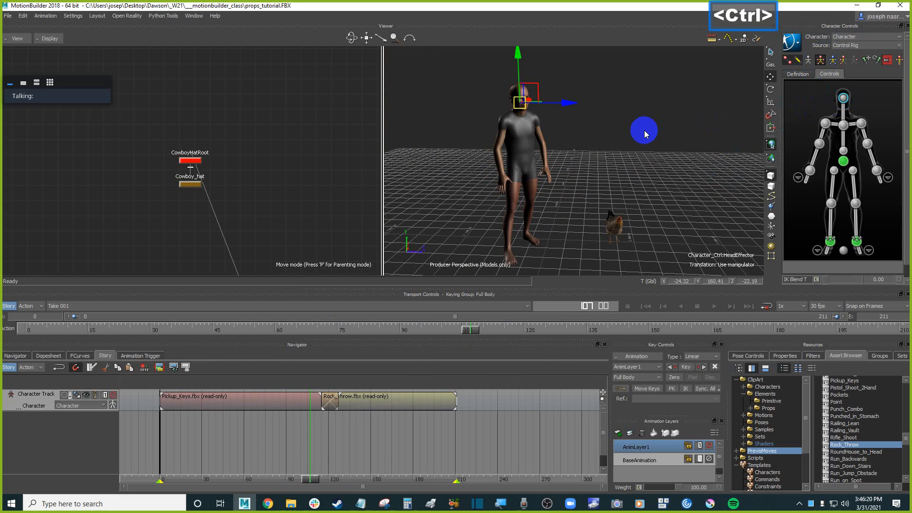
key("ctrl+Home")
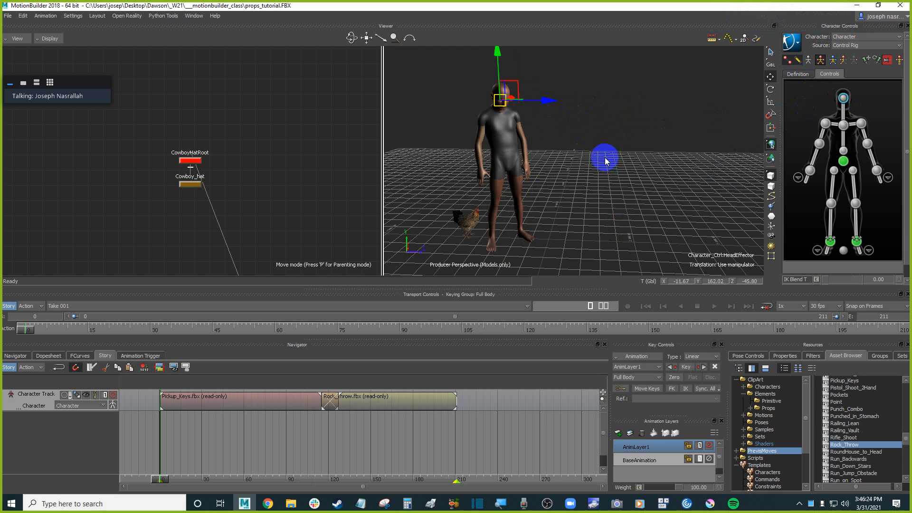
left_click_drag(608, 163, 582, 153, "shift")
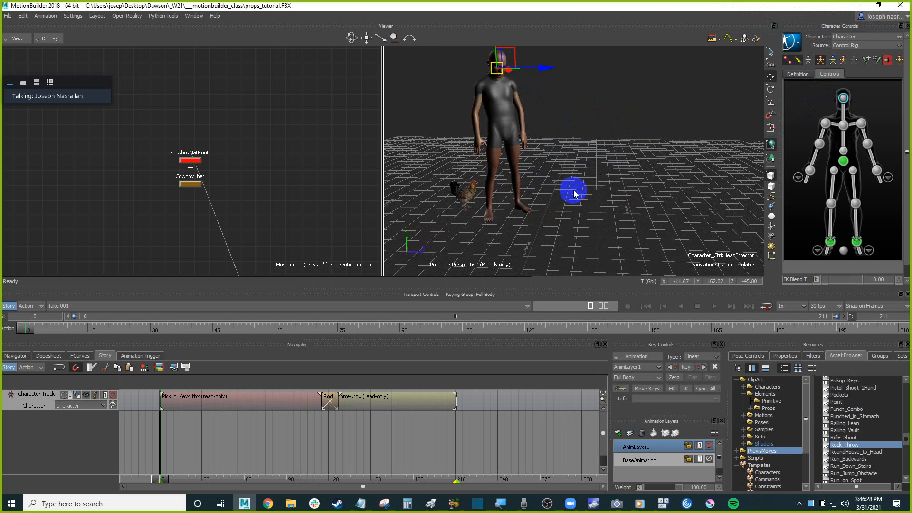
left_click_drag(575, 197, 588, 164, "shift")
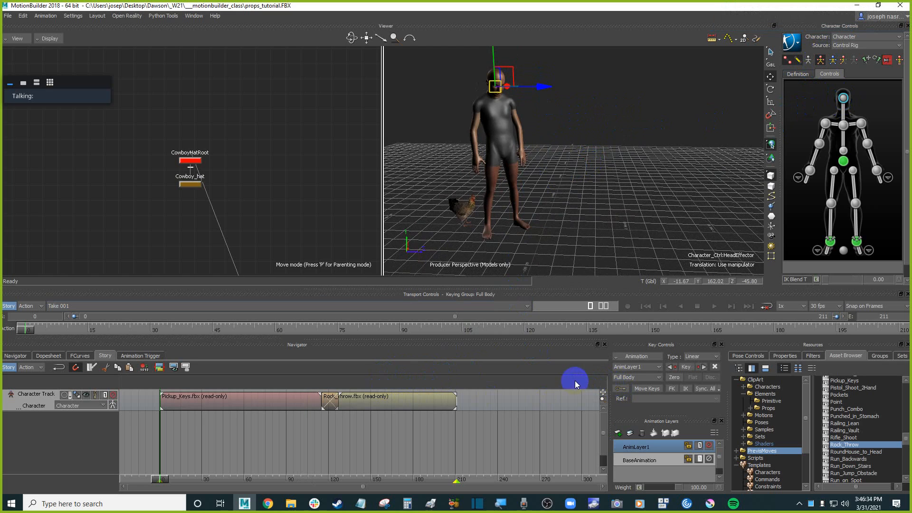
Bake (plot) the story animation to the control rig on frame at 30 FPS, then toggle story mode.
left_click(649, 356)
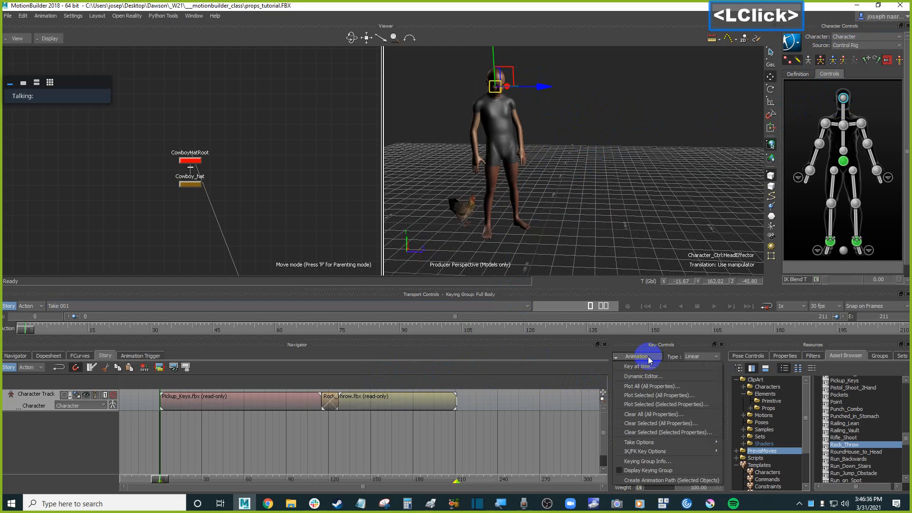
left_click(598, 242)
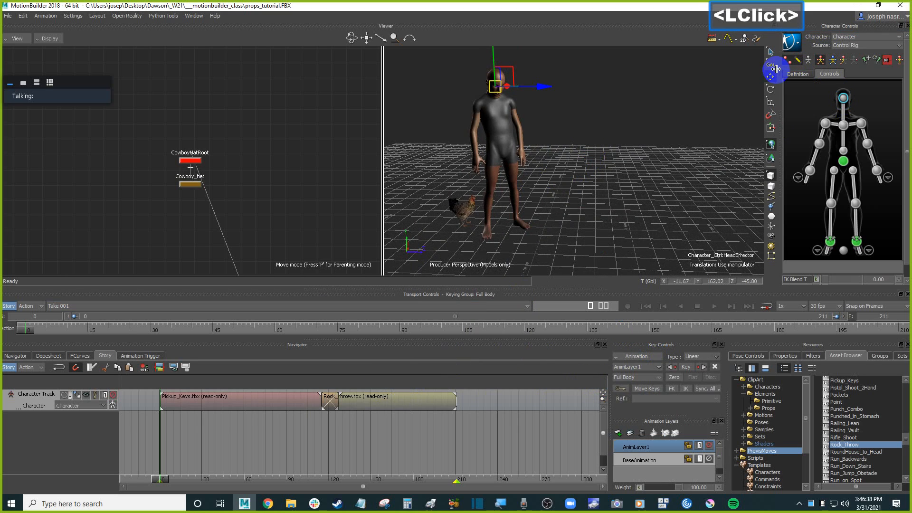
left_click(792, 42)
mouse_move(799, 103)
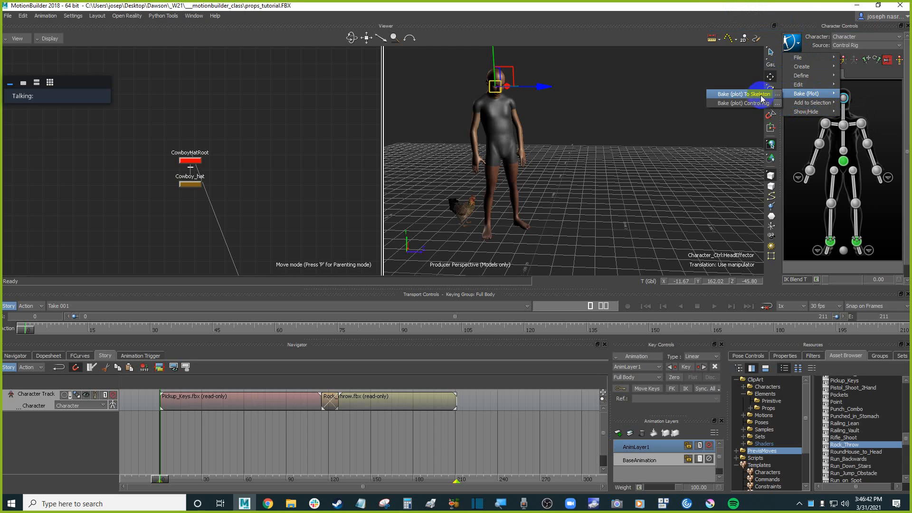
left_click(777, 103)
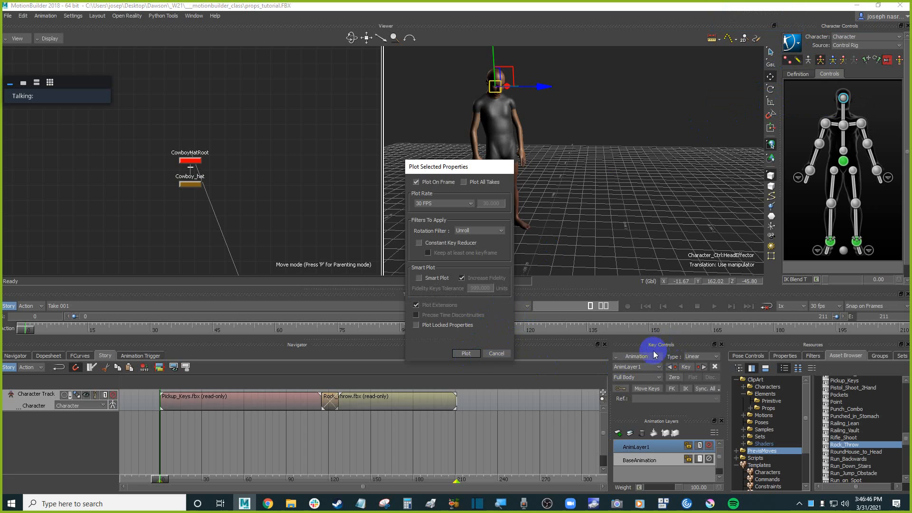
left_click(468, 354)
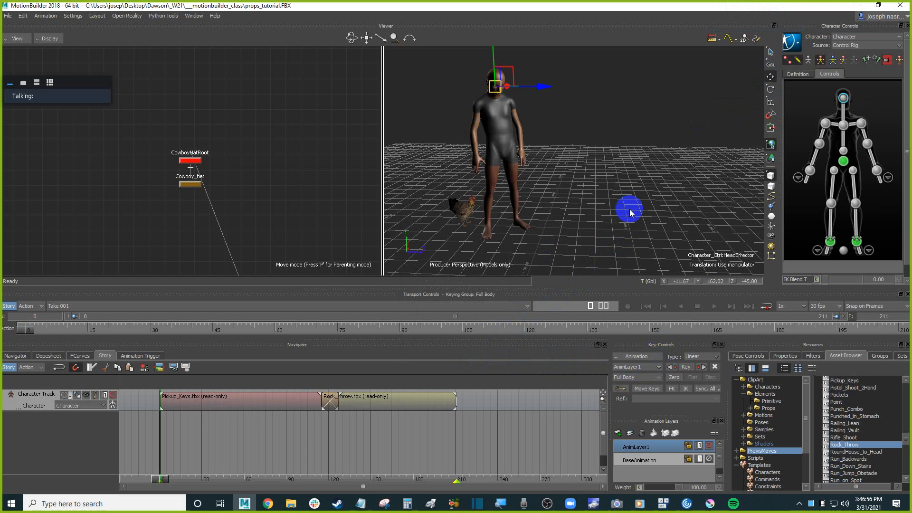
left_click(8, 306)
left_click(8, 306)
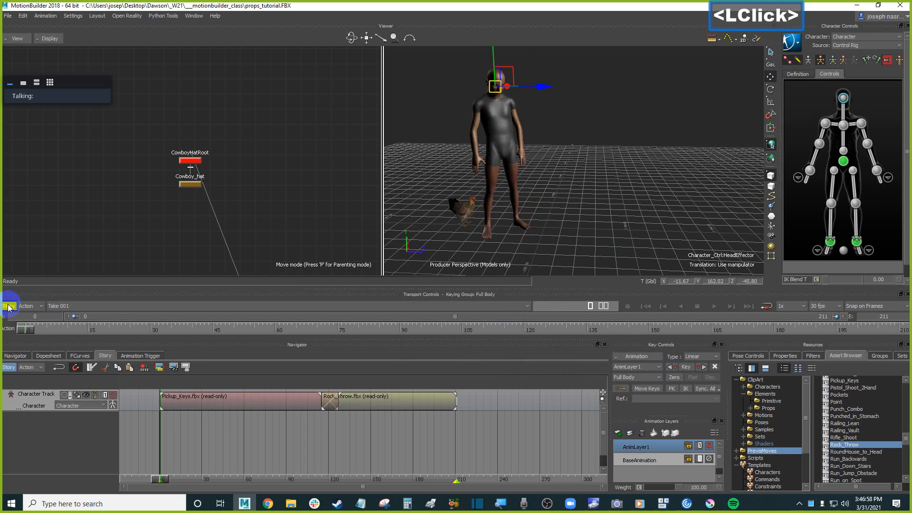
left_click(791, 42)
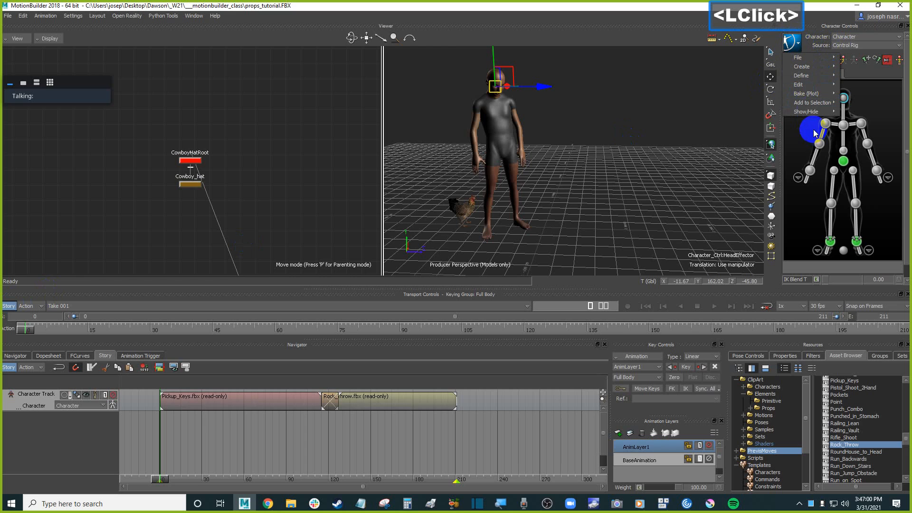
mouse_move(819, 93)
left_click(779, 104)
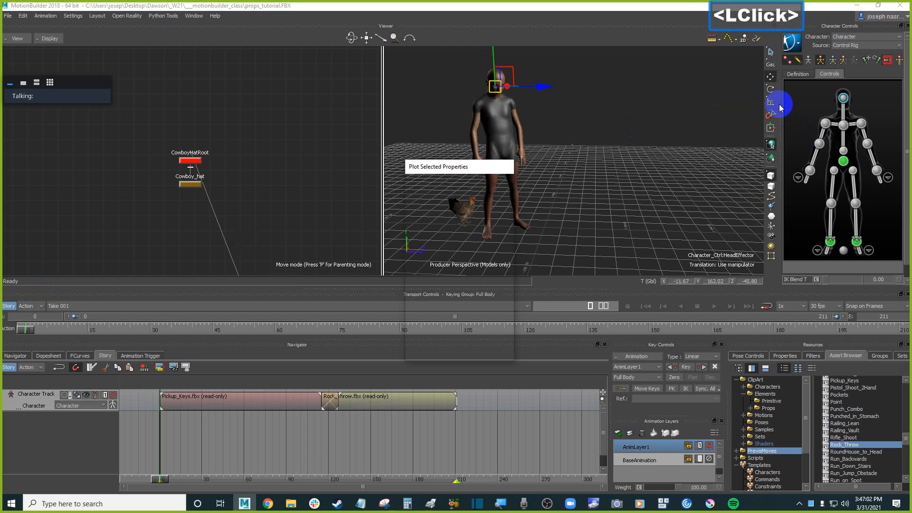
left_click(463, 353)
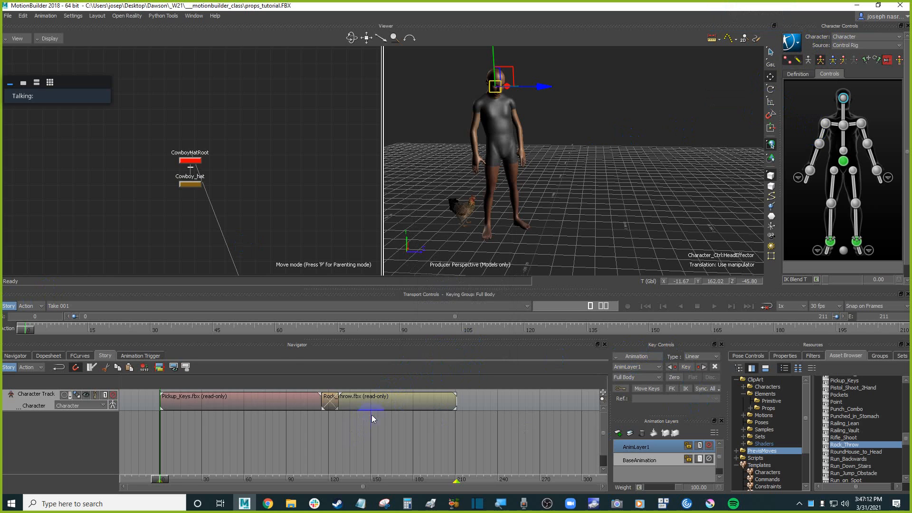
Select both story clips and plot the selected animation, all properties, on frame at 30 FPS.
left_click_drag(372, 416, 299, 399)
left_click(584, 379)
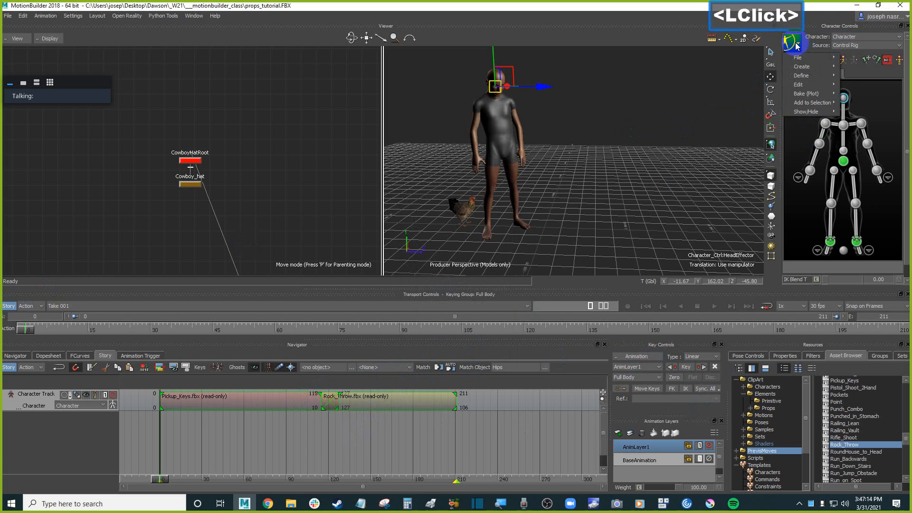
left_click(640, 356)
left_click(675, 405)
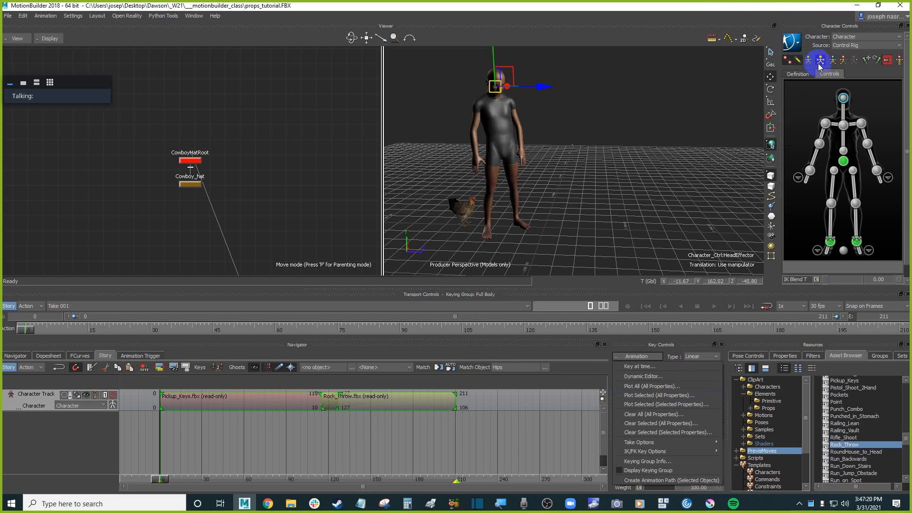
left_click(663, 395)
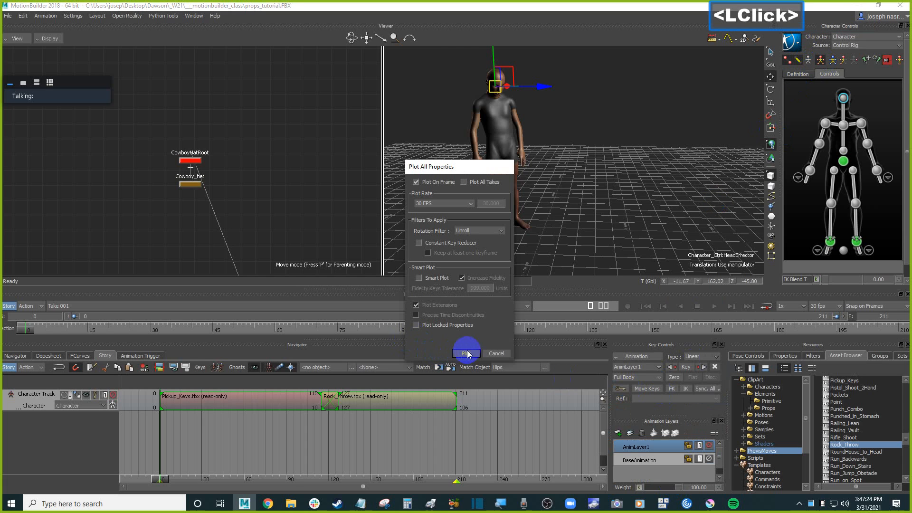
left_click(470, 352)
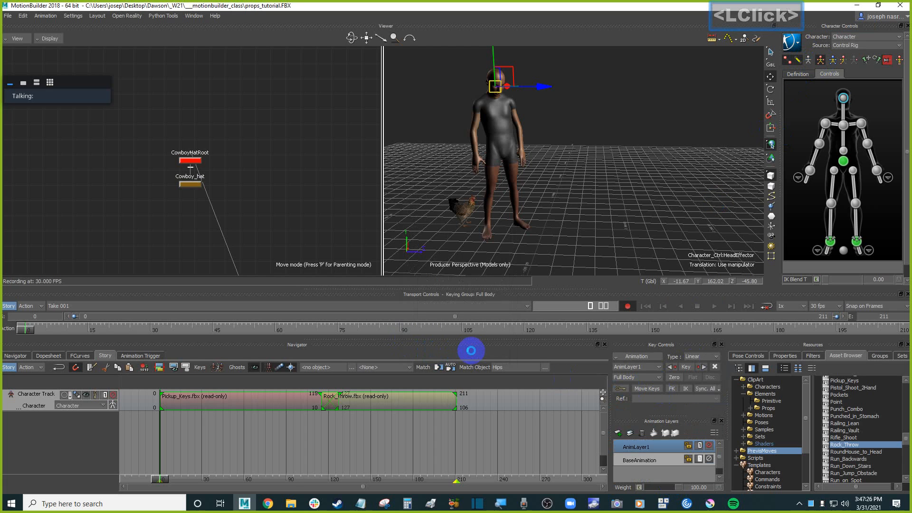
Turn off story mode and play back the plotted animation in the viewer.
left_click(9, 307)
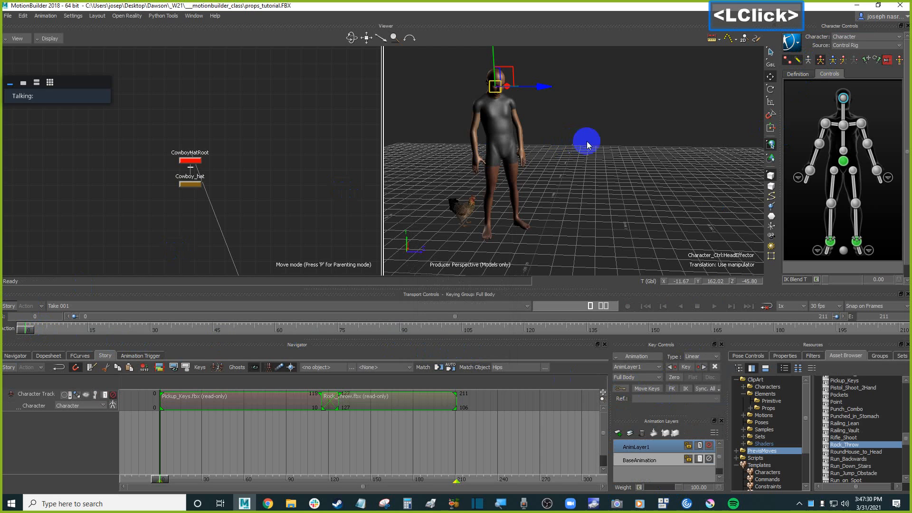
left_click(653, 176)
key("ctrl+space")
left_click(638, 173, "ctrl")
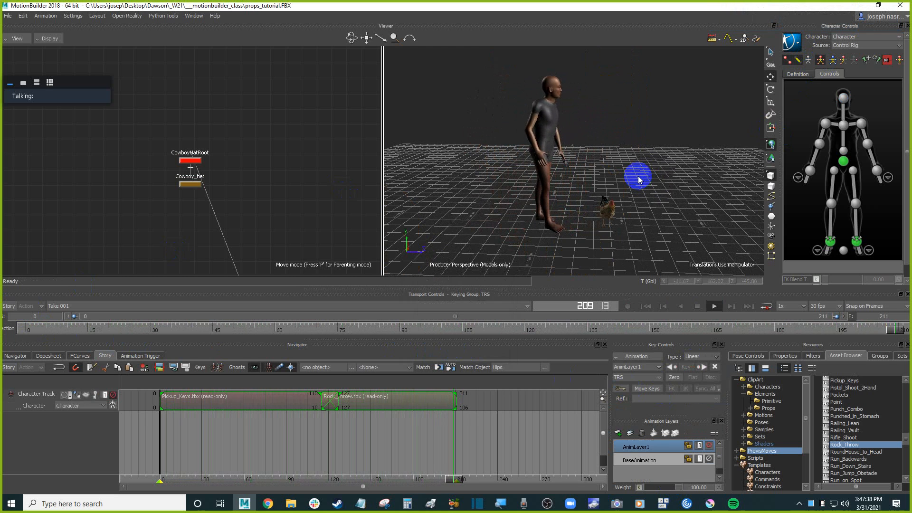
Return to the first frame, zoom the view out and switch the viewer to X-ray display.
key("ctrl+Home")
left_click_drag(638, 176, 596, 168, "shift")
scroll(612, 140, "down", 3)
key("ctrl+a")
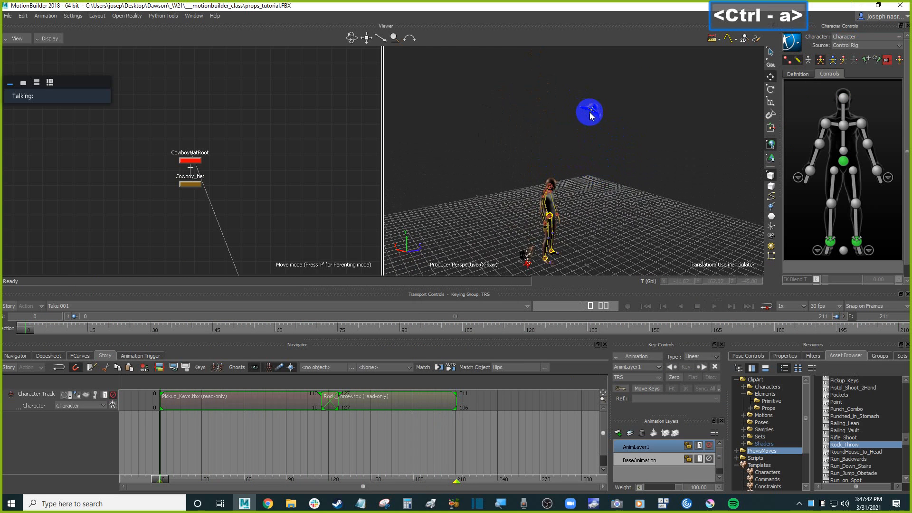
Select the CowboyHatRoot and align it to the character's head effector, replacing its position.
left_click_drag(591, 115, 593, 121)
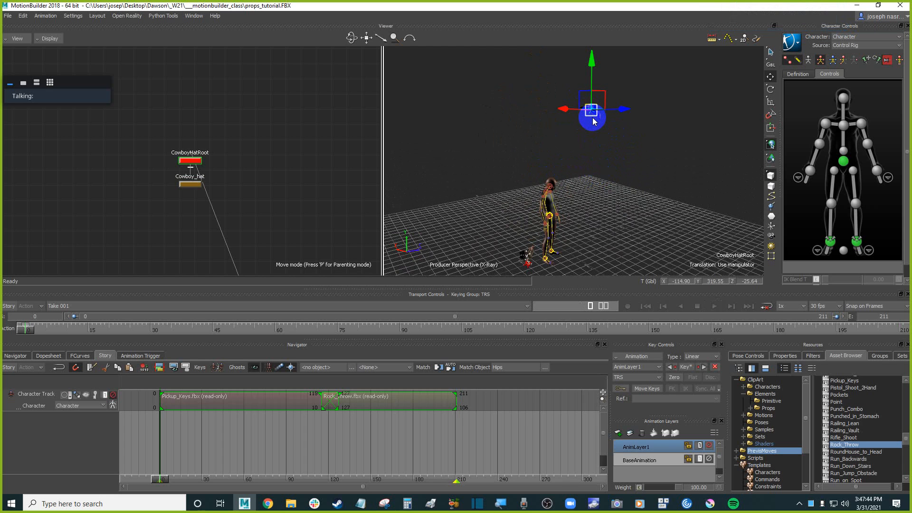
left_click_drag(603, 176, 624, 195, "shift")
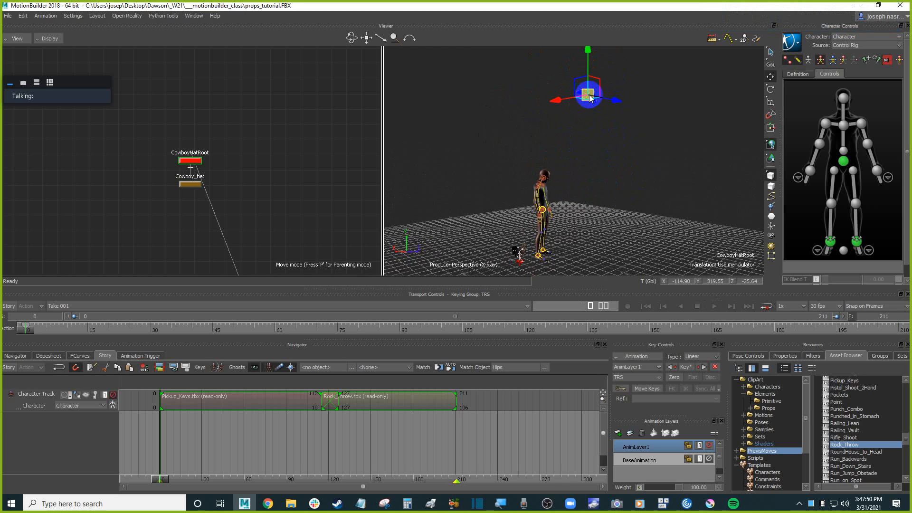
left_click_drag(591, 98, 583, 104)
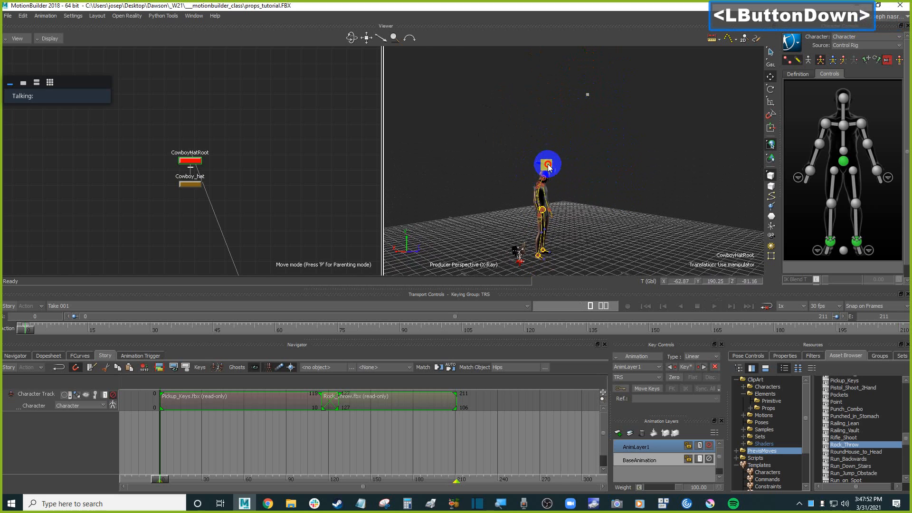
key("f")
left_click_drag(598, 200, 532, 193, "ctrl")
left_click_drag(629, 208, 603, 182, "shift")
left_click_drag(602, 183, 567, 180, "shift")
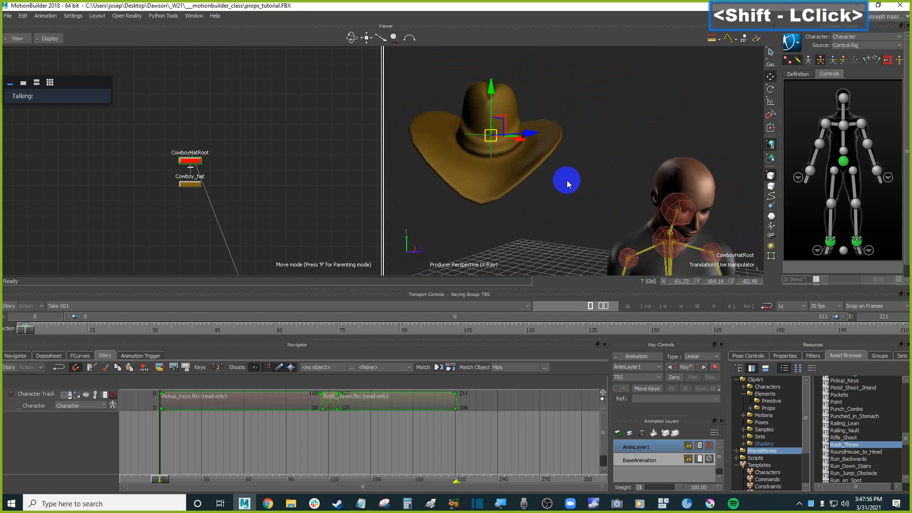
key("F5")
left_click_drag(540, 138, 722, 153)
mouse_move(613, 152)
left_mouse_down("ctrl+shift")
mouse_move(694, 157)
mouse_move(624, 165)
mouse_move(594, 137)
mouse_move(579, 150)
mouse_move(647, 150)
mouse_move(621, 153)
left_mouse_up("ctrl+shift")
left_click_drag(545, 172, 499, 131, "ctrl+shift")
mouse_move(540, 137)
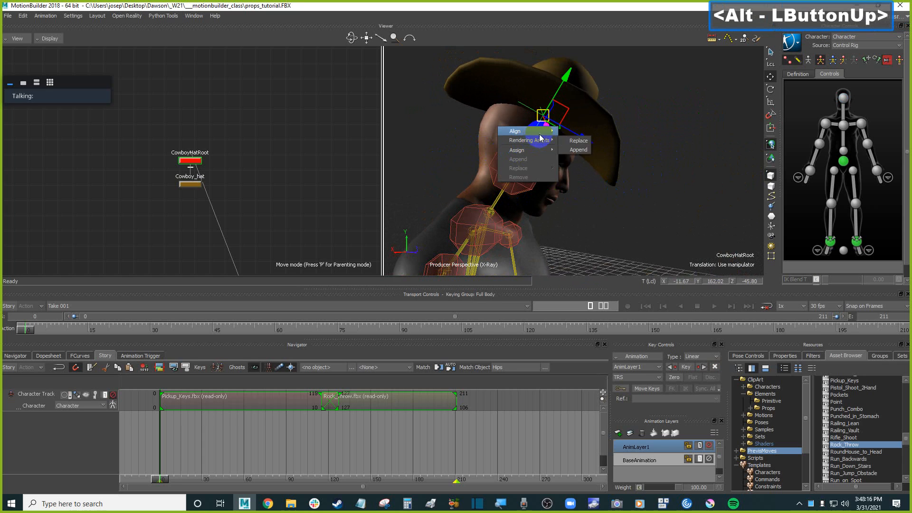
left_click(599, 142)
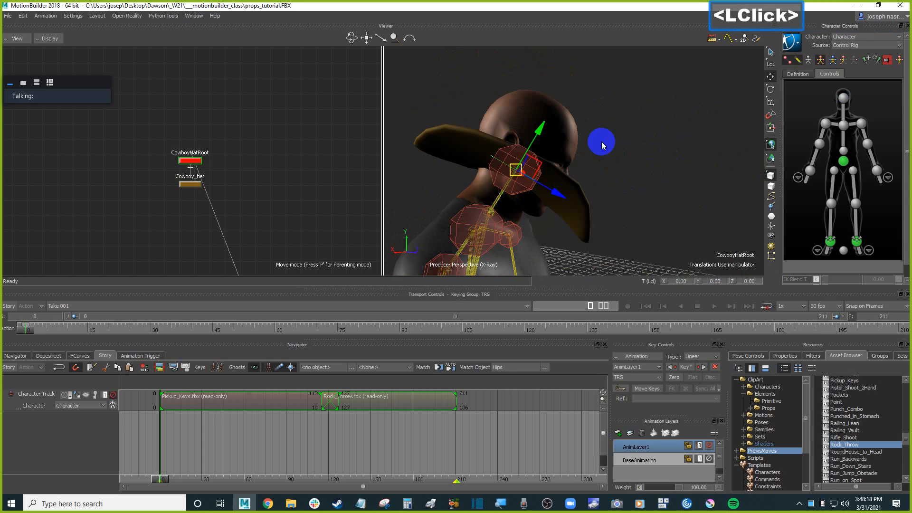
Move the hat root up about 14 units so the cowboy hat sits on the character's head.
left_click_drag(539, 130, 570, 74)
mouse_move(602, 131)
left_mouse_down("ctrl+shift")
mouse_move(525, 128)
mouse_move(597, 127)
left_mouse_up("ctrl+shift")
left_click_drag(575, 71, 459, 120)
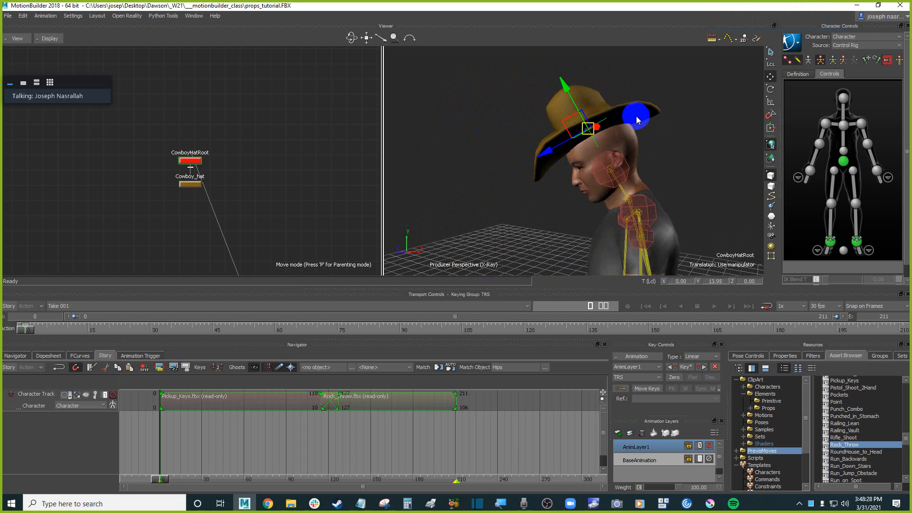
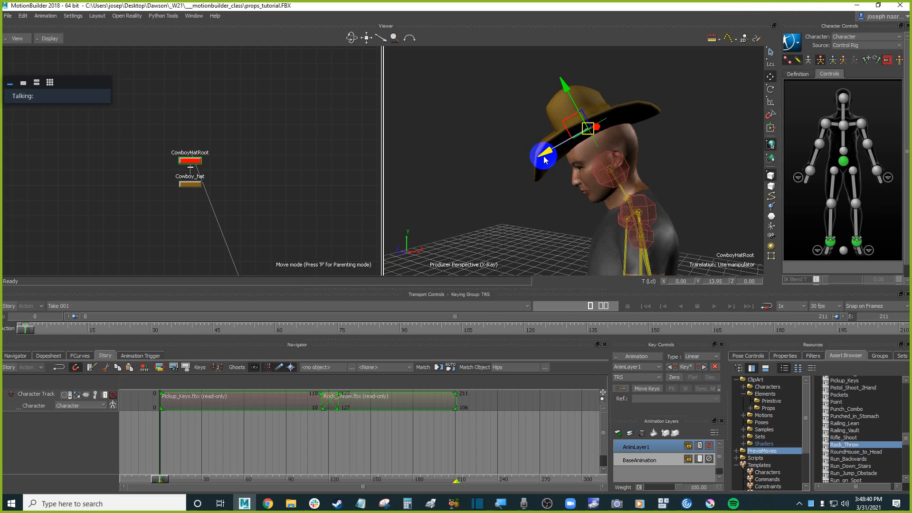
Nudge the hat root slightly lower on the character's head and orbit around to check the fit.
left_click_drag(547, 157, 551, 155)
left_click_drag(569, 84, 571, 86)
left_click_drag(517, 113, 643, 150, "ctrl+shift")
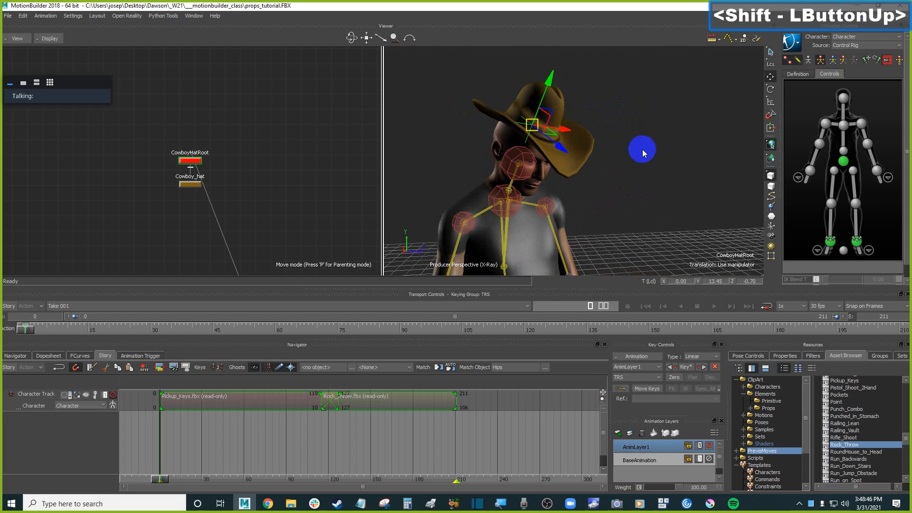
Review the hatted character in models-only display, zooming out and replaying from the first frame, then return to X-ray display.
left_click(643, 165)
key("ctrl+a")
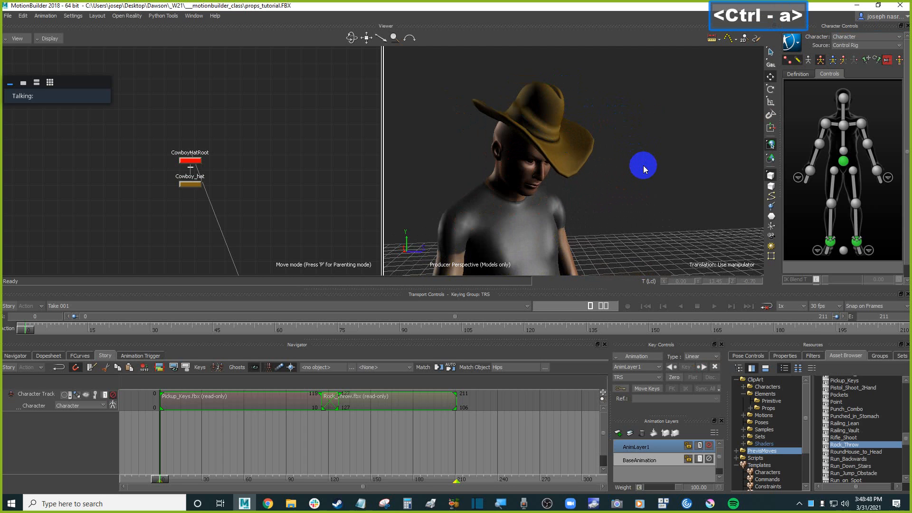
key("ctrl+space")
scroll(637, 162, "down", 3)
left_click_drag(637, 161, 661, 171, "shift")
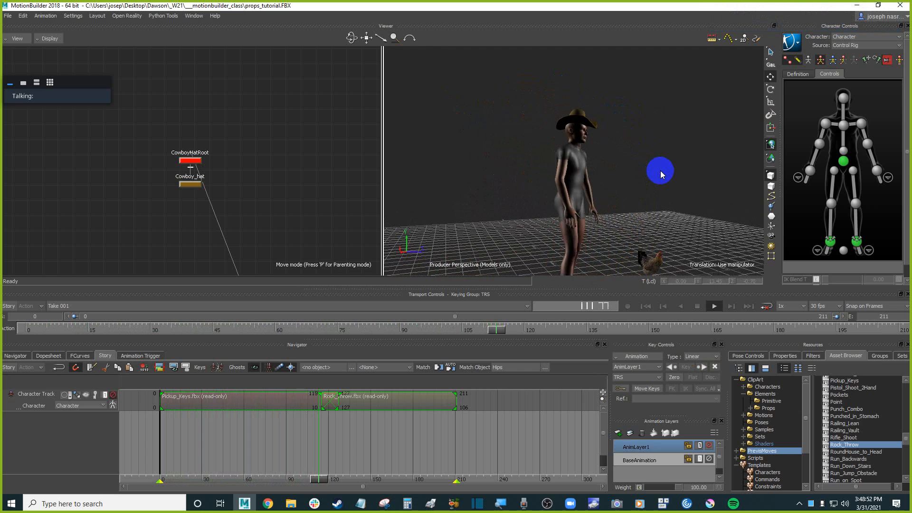
key("ctrl+Home")
left_click_drag(661, 170, 606, 170, "shift")
key("ctrl+a")
key("ctrl+a")
double_click(668, 195)
Open the Props folder in the asset browser and merge the Ball into the scene without animation.
left_click(771, 402)
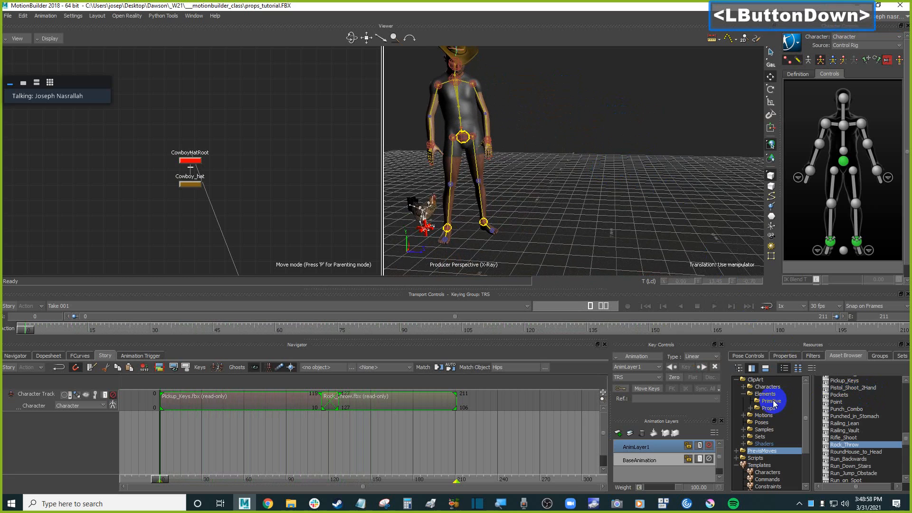
left_click(770, 410)
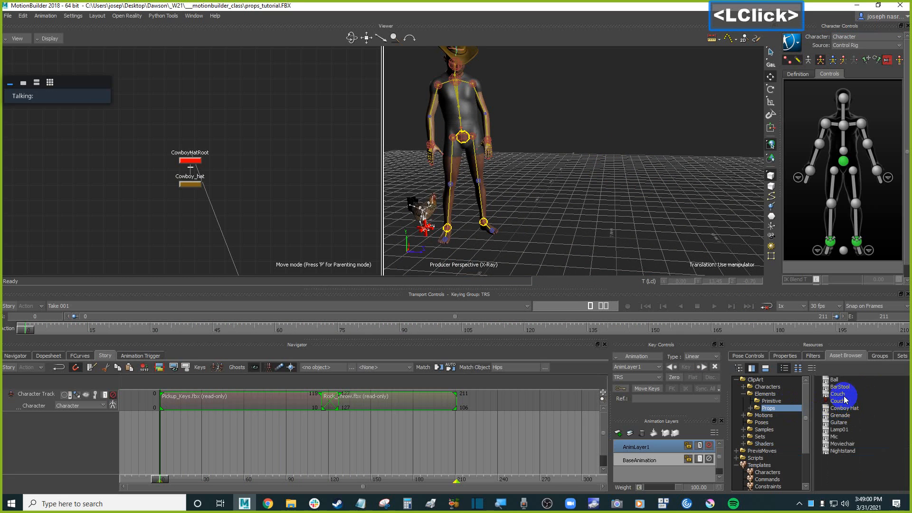
left_click_drag(840, 380, 825, 376)
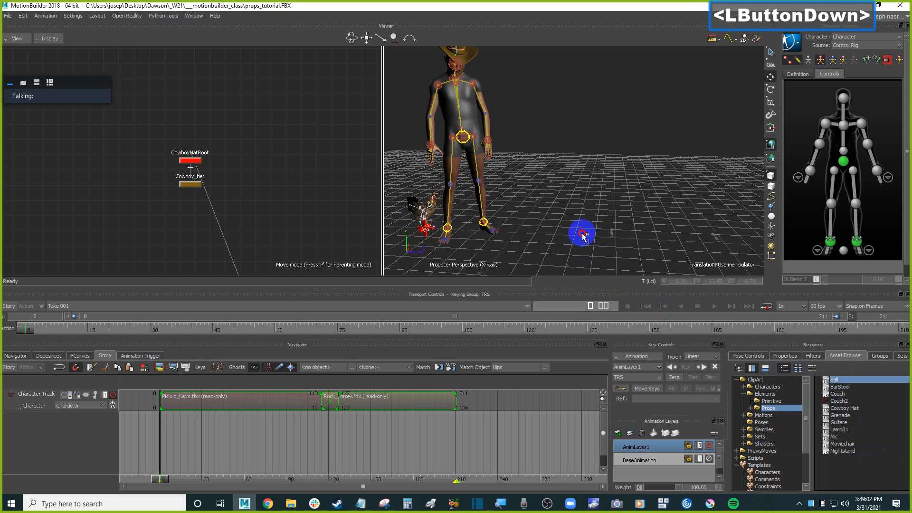
left_click_drag(583, 236, 589, 233)
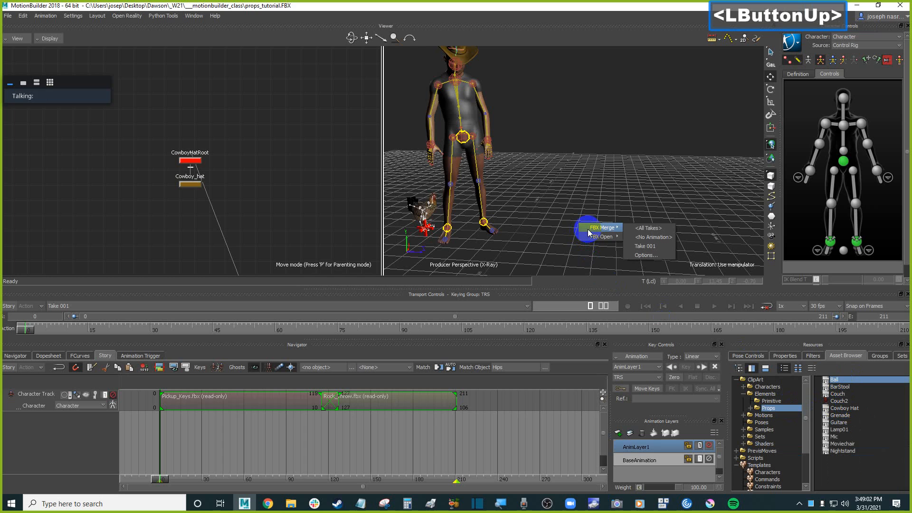
left_click(664, 239)
Select the ball and scale it down uniformly to about 1.24.
left_click(534, 194)
mouse_move(648, 221)
left_mouse_down("shift")
mouse_move(664, 211)
mouse_move(653, 204)
mouse_move(669, 206)
mouse_move(651, 214)
left_mouse_up("shift")
scroll(627, 220, "up", 3)
key("ctrl+w")
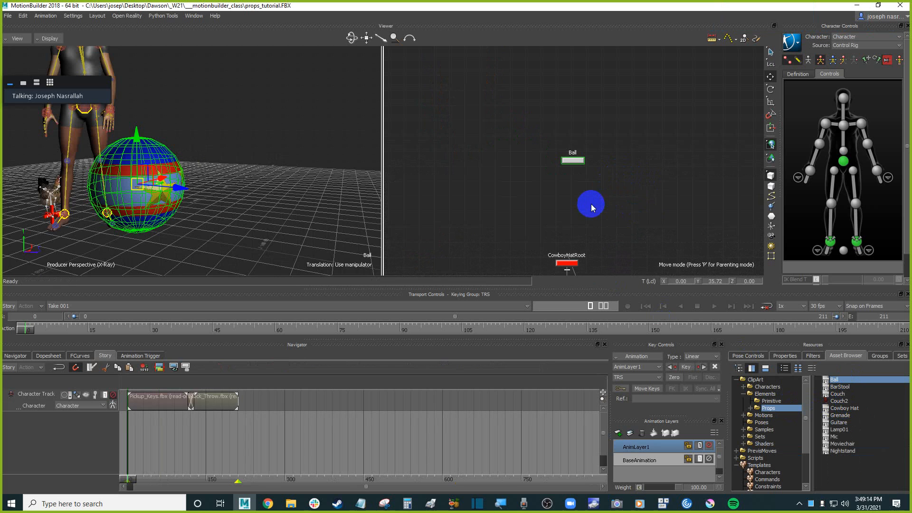
left_click(282, 162)
left_click_drag(282, 162, 326, 169, "ctrl+shift")
key("s")
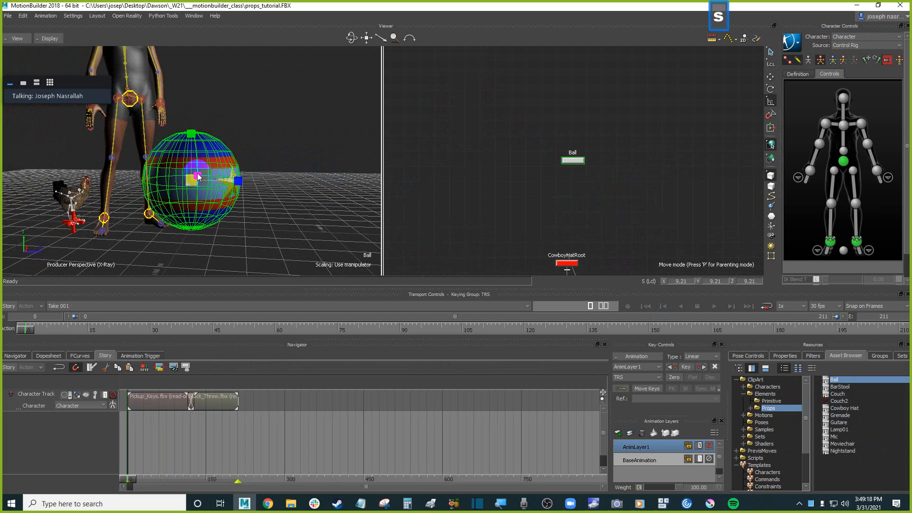
left_click_drag(192, 184, 129, 268)
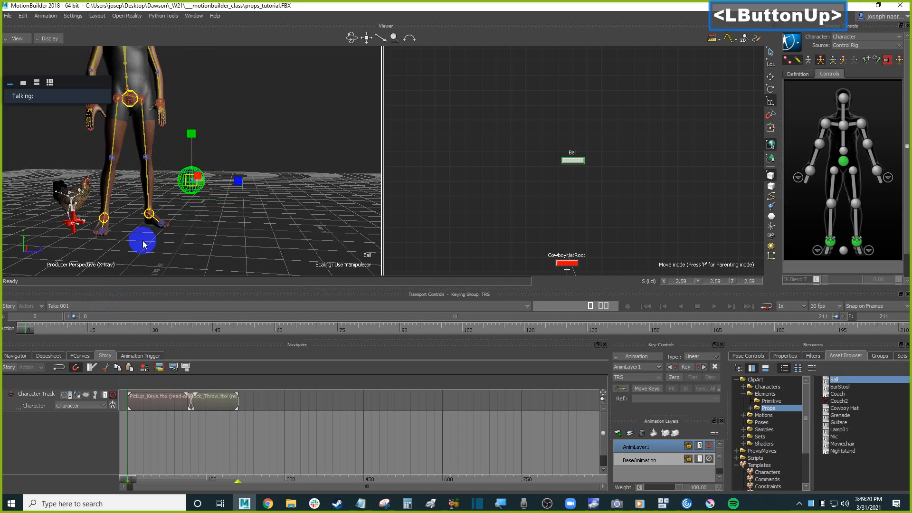
left_click_drag(190, 186, 139, 229)
left_click_drag(245, 184, 291, 177, "shift")
Switch to models-only display, go to frame 65 and move the ball under the character's hand near the ground.
key("ctrl+a")
key("ctrl+a")
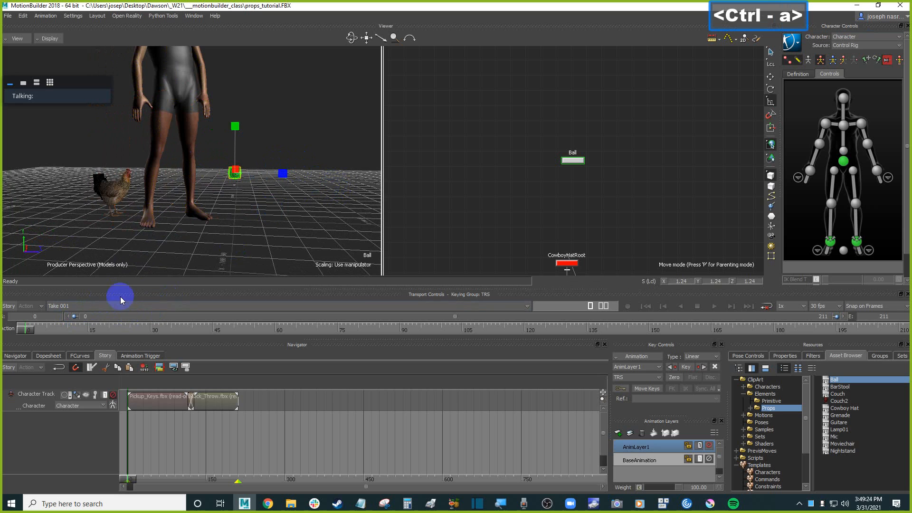
left_click_drag(48, 327, 299, 328)
left_click_drag(259, 205, 240, 206, "ctrl+shift")
key("t")
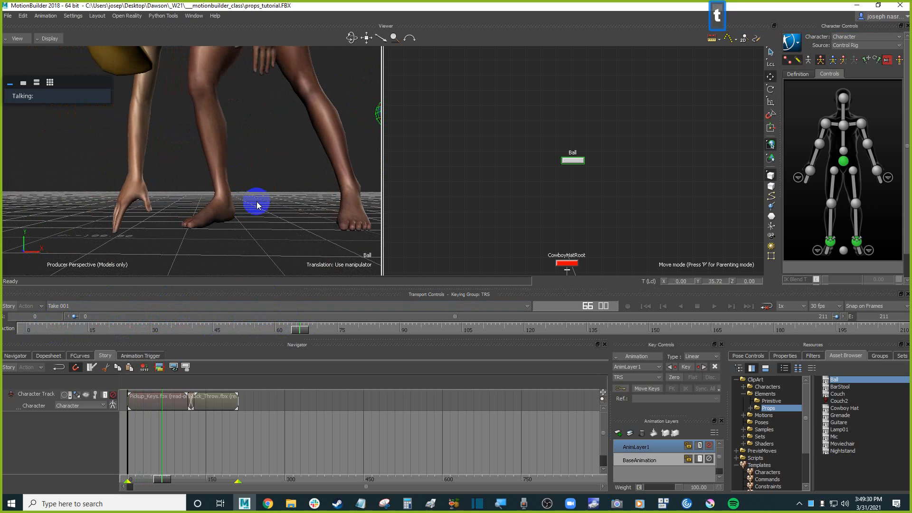
left_click_drag(302, 184, 292, 158, "ctrl")
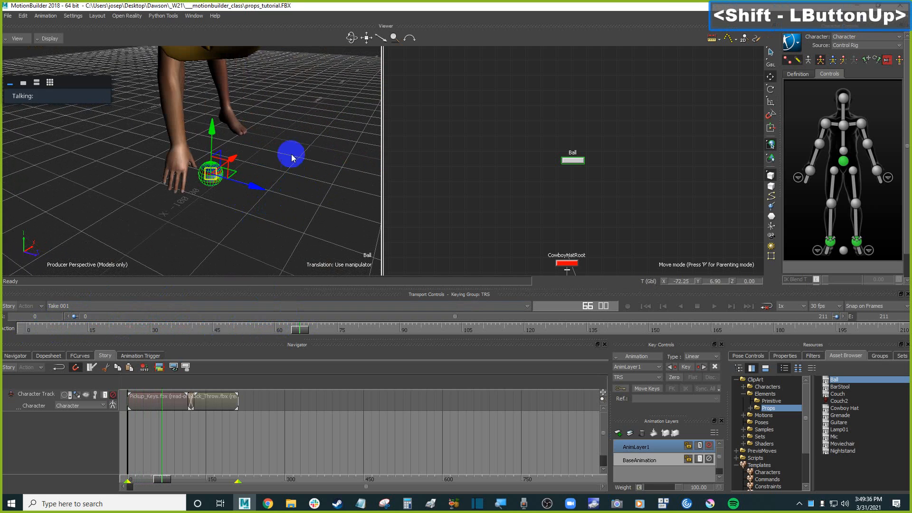
mouse_move(254, 189)
left_mouse_down()
mouse_move(228, 195)
mouse_move(235, 178)
mouse_move(257, 174)
left_mouse_up()
left_click_drag(257, 174, 247, 155, "ctrl+shift")
left_click_drag(247, 155, 270, 170, "shift")
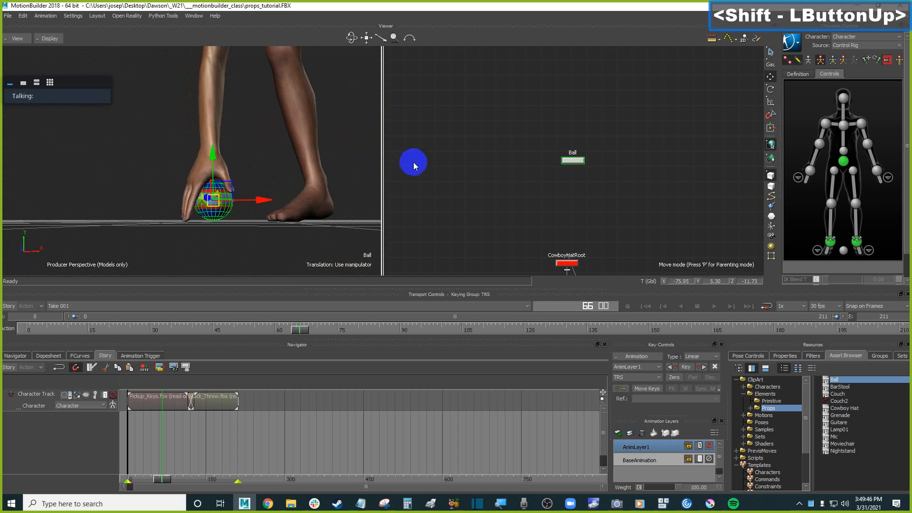
In front view, raise the ball so it sits in the palm, then return to the first frame in perspective view.
left_click(276, 141)
key("ctrl+f")
left_click_drag(262, 141, 306, 134, "ctrl")
key("f")
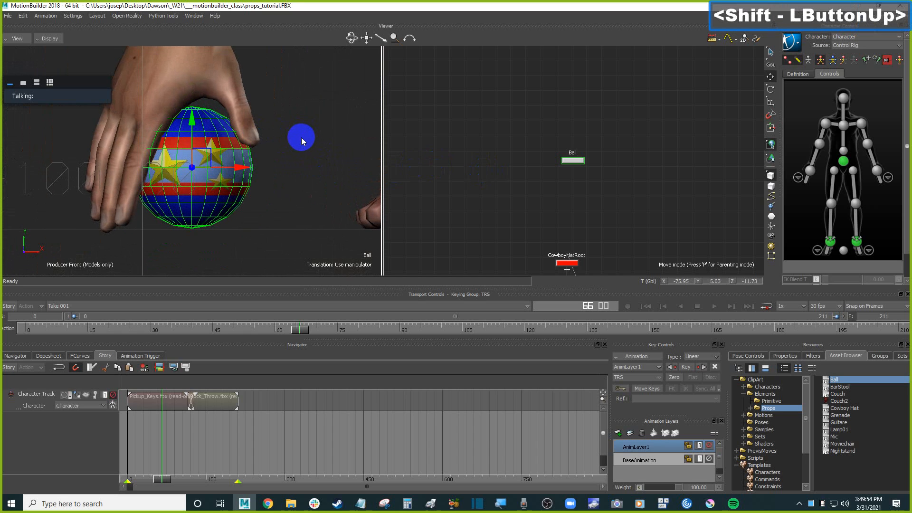
key("ctrl")
left_click_drag(299, 332, 29, 330)
key("ctrl+e")
left_click_drag(298, 149, 314, 196, "ctrl+shift")
Add a Marker from the Templates Elements into the scene beside the ball.
left_click(321, 203)
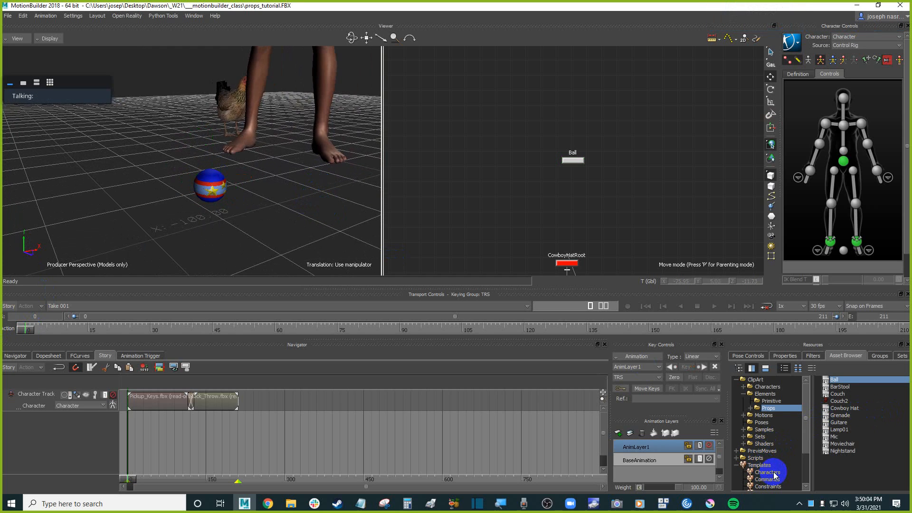
scroll(781, 477, "down", 1)
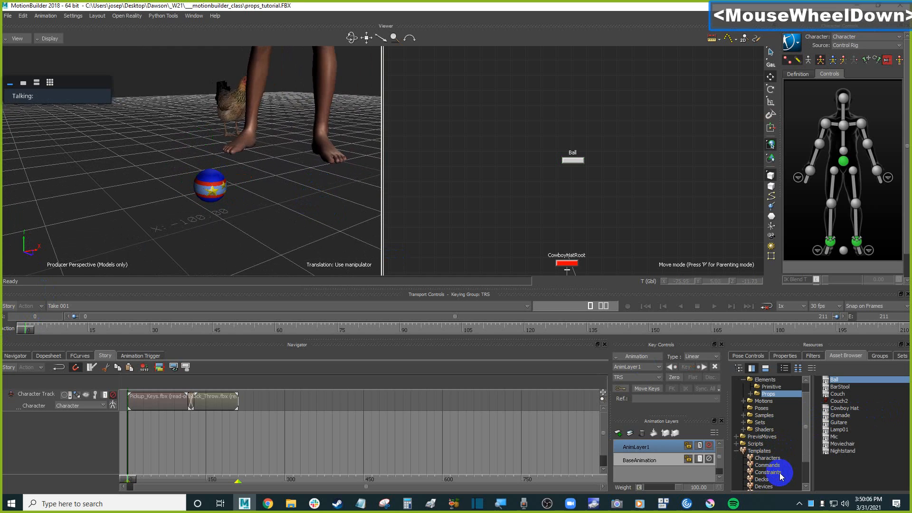
scroll(781, 476, "down", 2)
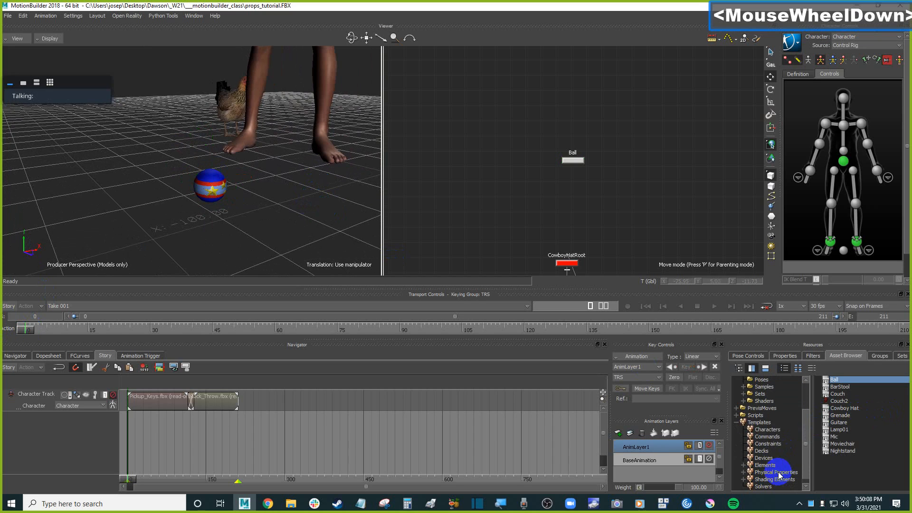
left_click(767, 466)
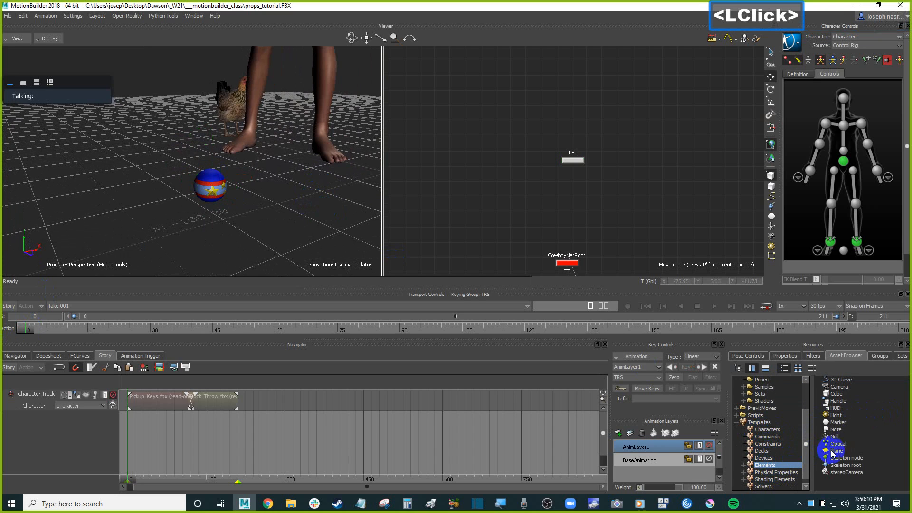
left_click(839, 431)
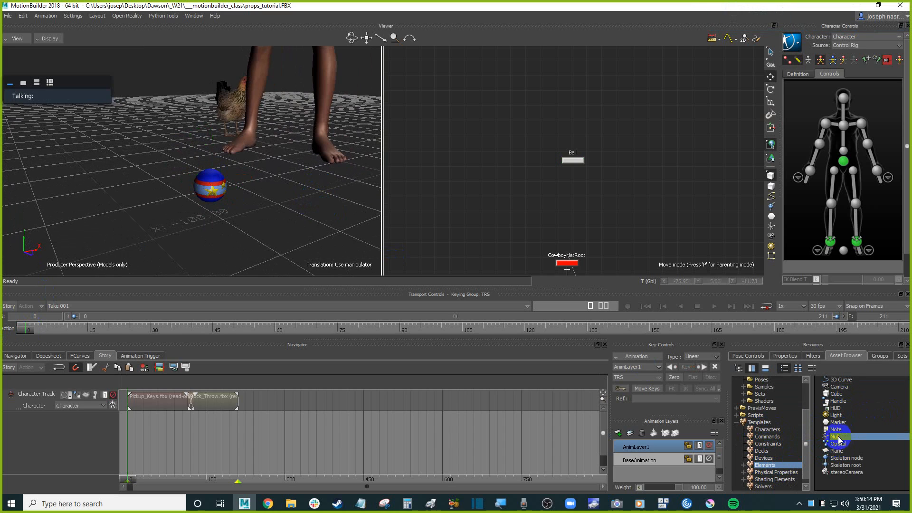
left_click(838, 438)
left_click_drag(849, 427, 313, 254)
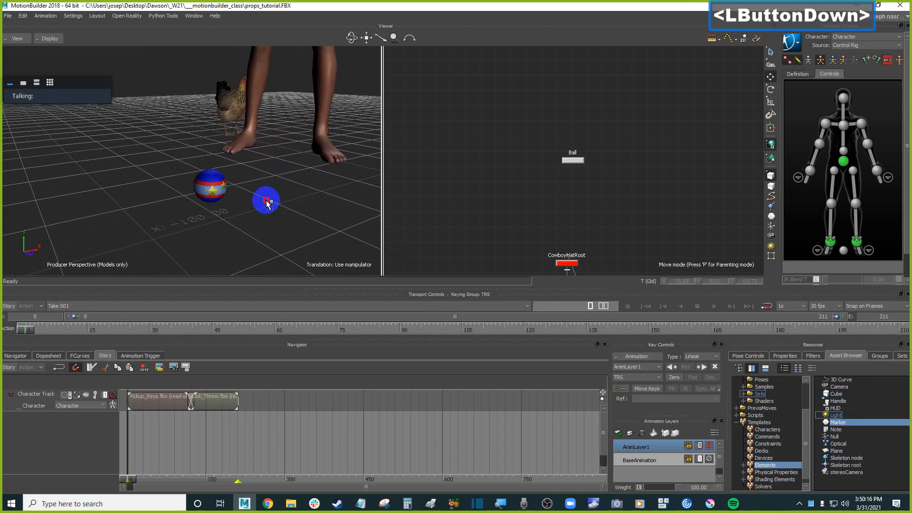
left_click_drag(269, 204, 275, 210)
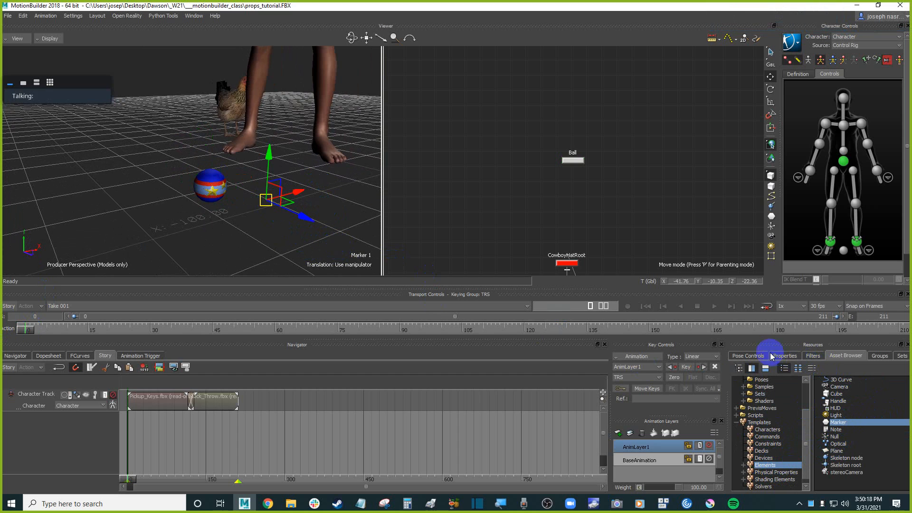
Switch the viewer display to X-Ray.
left_click(354, 215)
left_click_drag(352, 202, 348, 216, "shift")
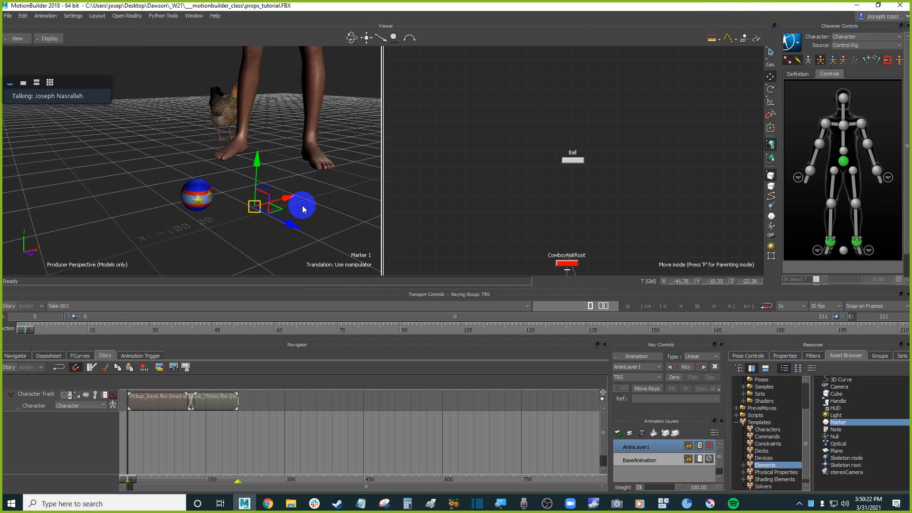
left_click(48, 38)
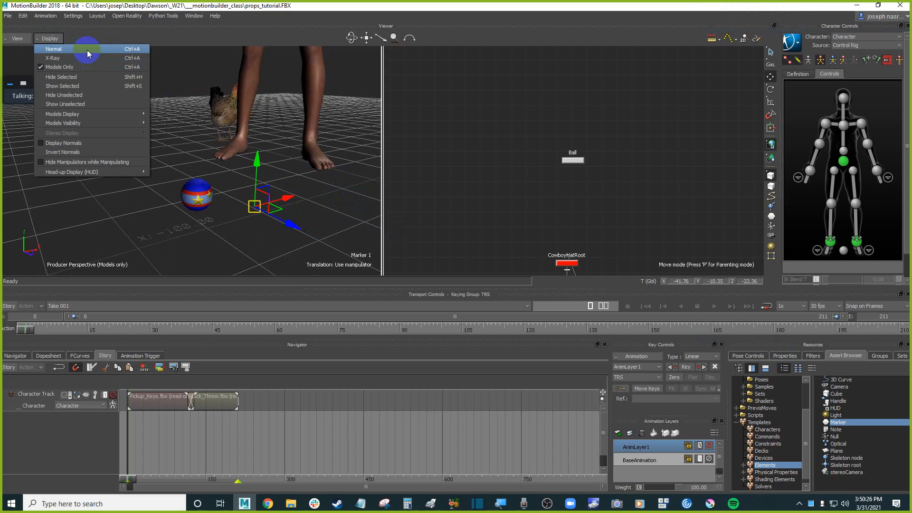
left_click(87, 49)
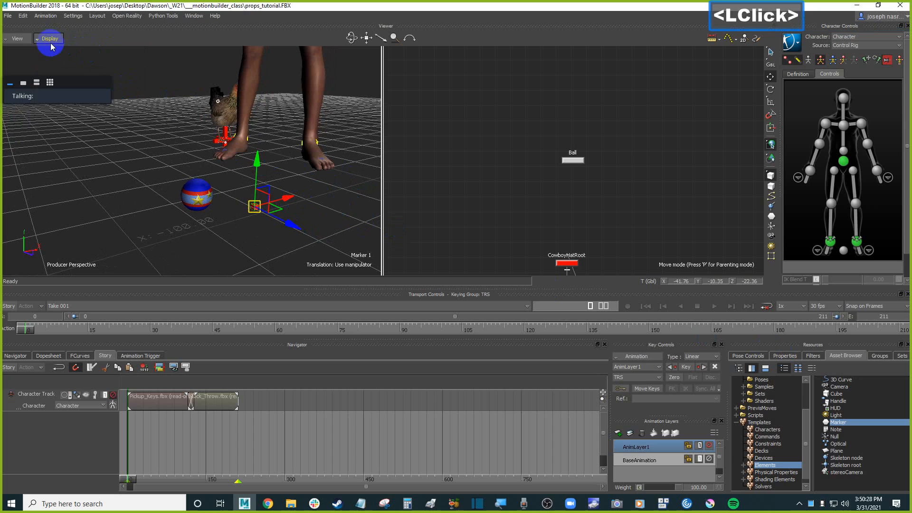
left_click(50, 40)
left_click(72, 60)
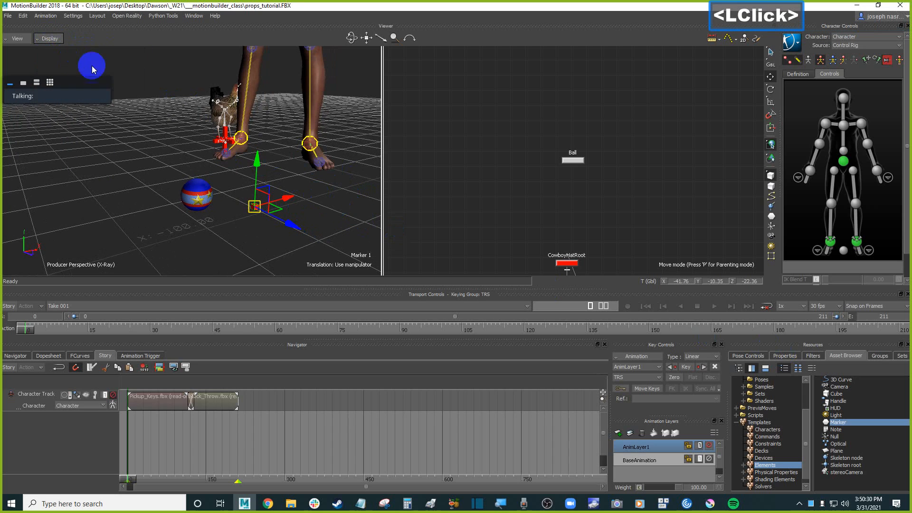
Set the marker's Look to Hard Cross and its Size to 666.
left_click(785, 356)
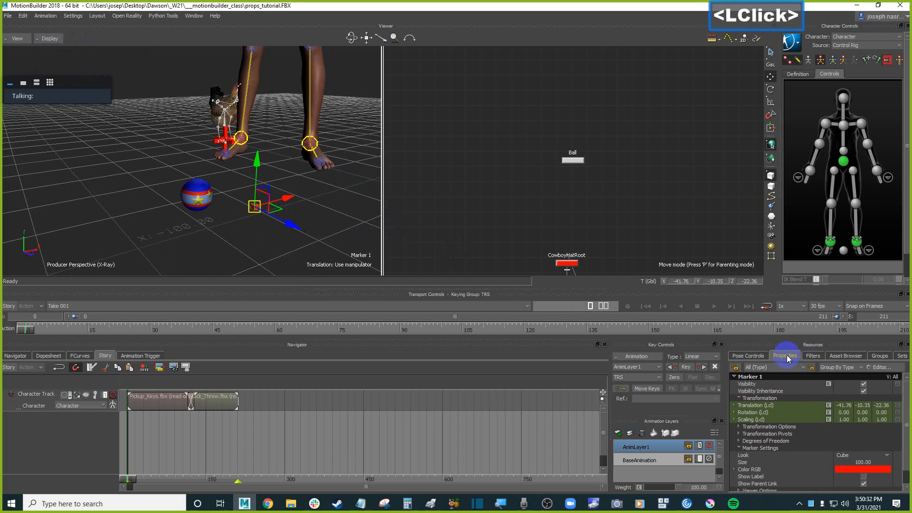
left_click(857, 457)
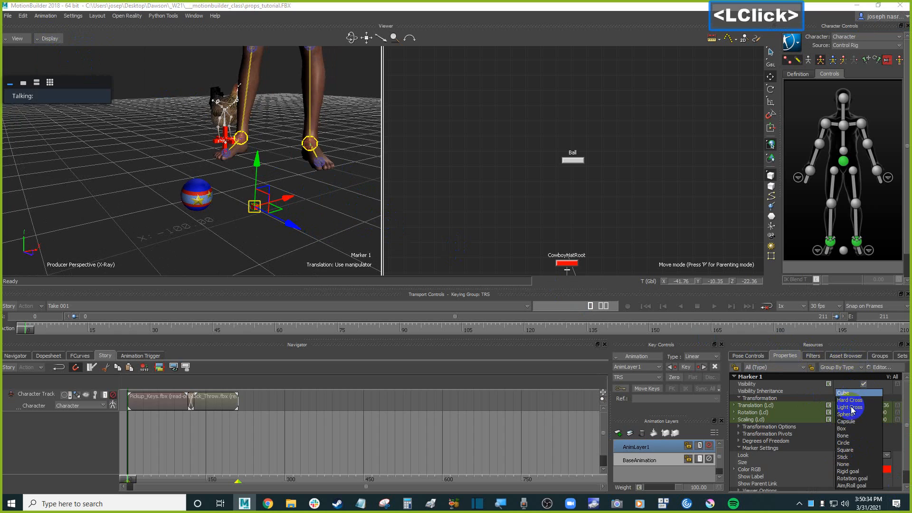
left_click(850, 400)
left_click(873, 461)
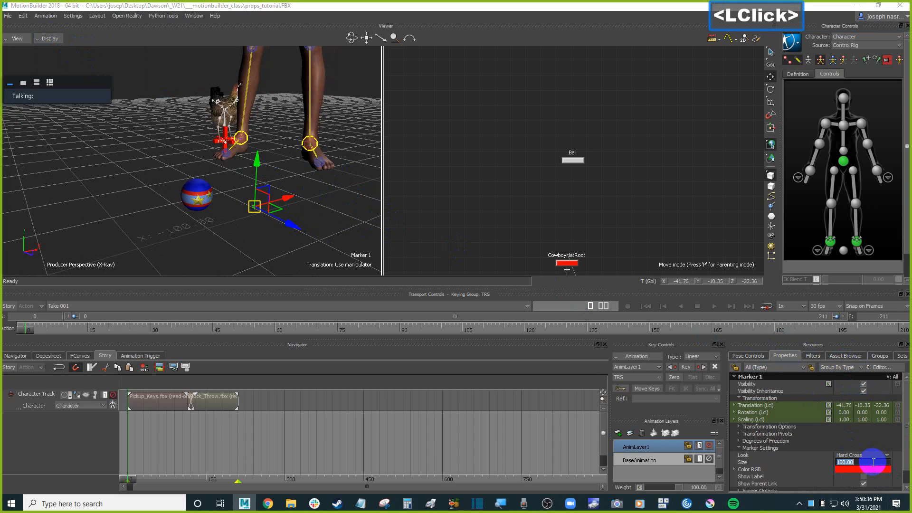
type("333")
key("Return")
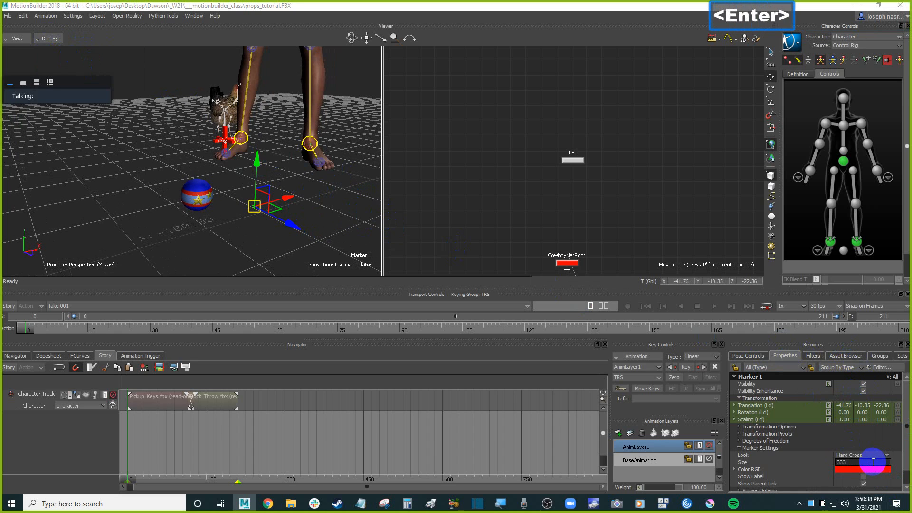
left_click(873, 461)
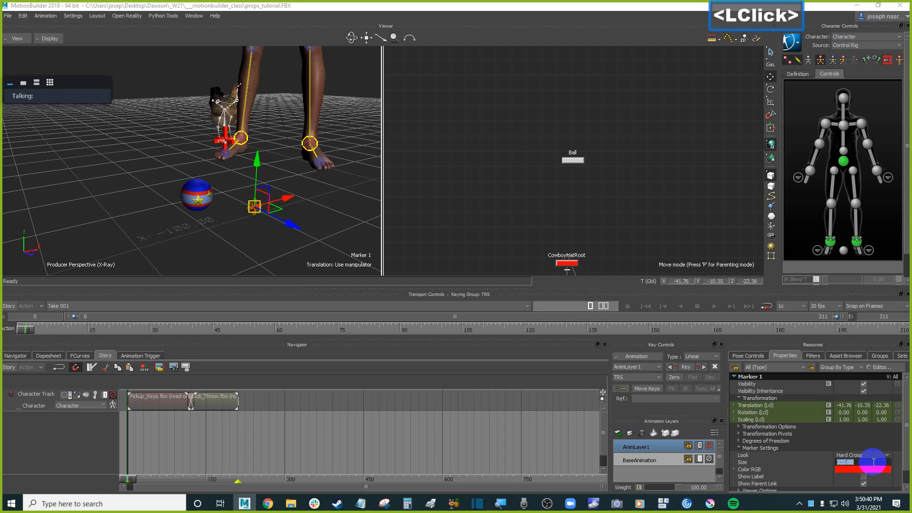
type("666")
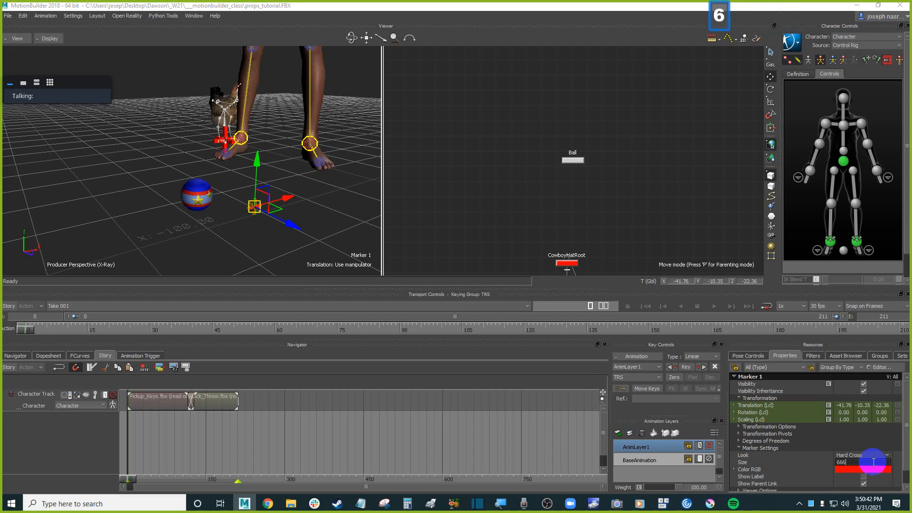
key("Return")
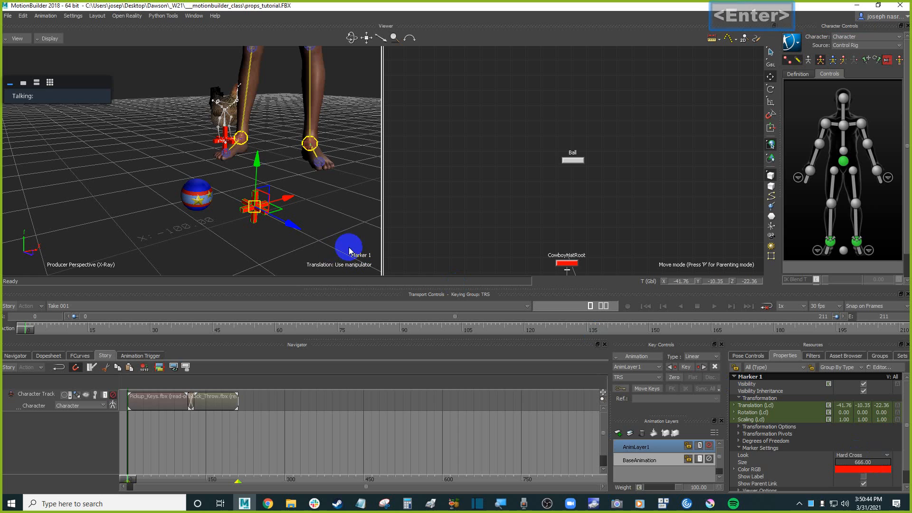
Align the marker to the ball's position.
left_click_drag(339, 230, 355, 210, "shift")
left_click_drag(206, 210, 224, 221, "ctrl")
left_click(200, 211)
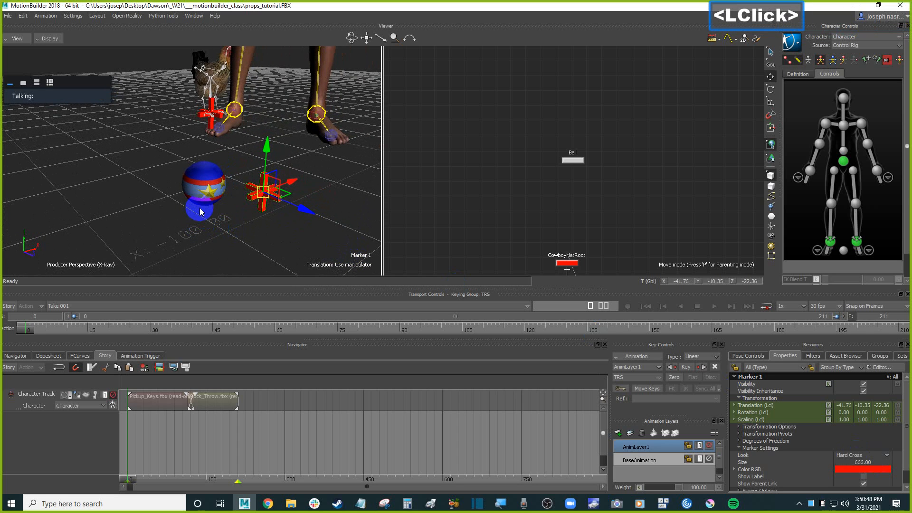
left_click(146, 203)
left_click_drag(146, 203, 204, 185, "alt")
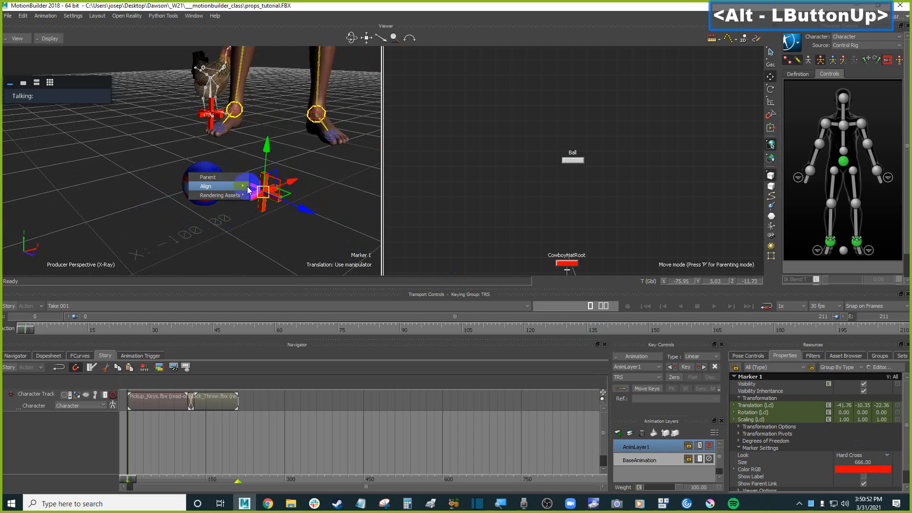
left_click(302, 198)
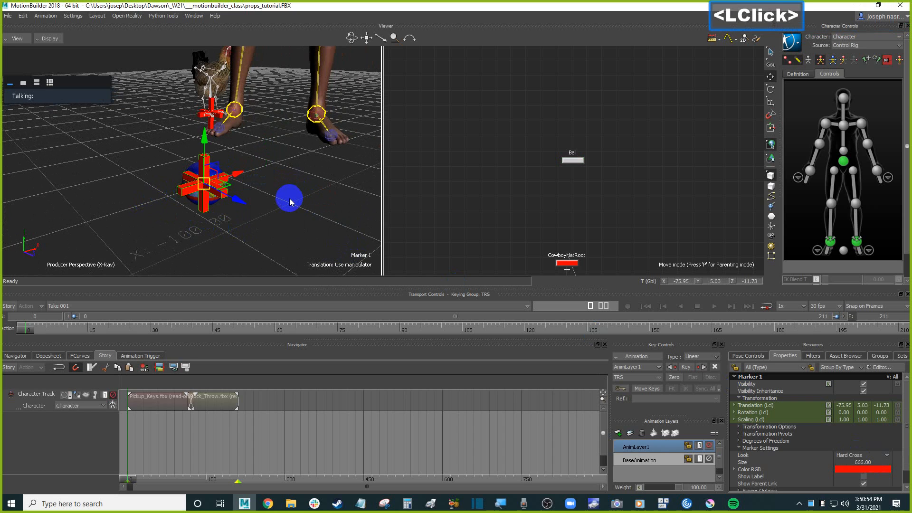
Parent the ball to the marker.
mouse_move(305, 222)
left_mouse_down("ctrl")
mouse_move(291, 193)
mouse_move(299, 200)
mouse_move(179, 193)
mouse_move(299, 198)
left_mouse_up("ctrl")
key("f")
scroll(298, 198, "down", 3)
scroll(299, 198, "up", 2)
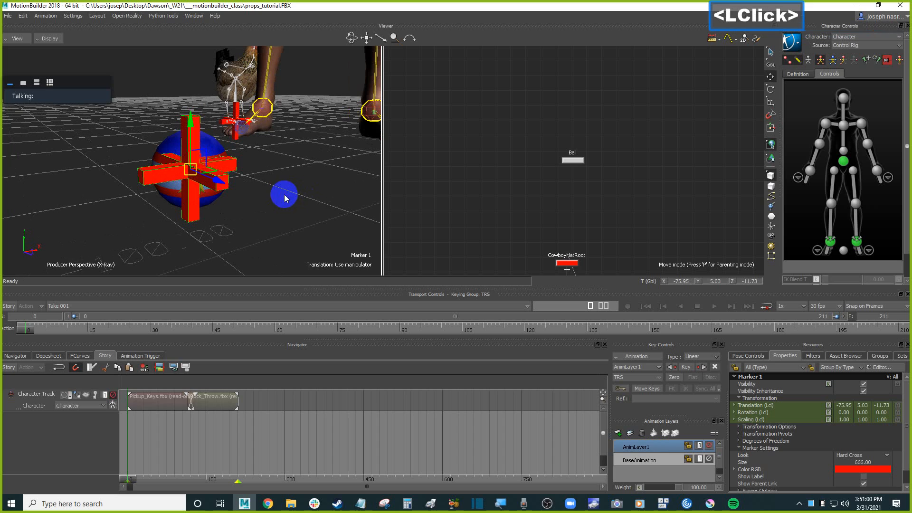
left_click(172, 195)
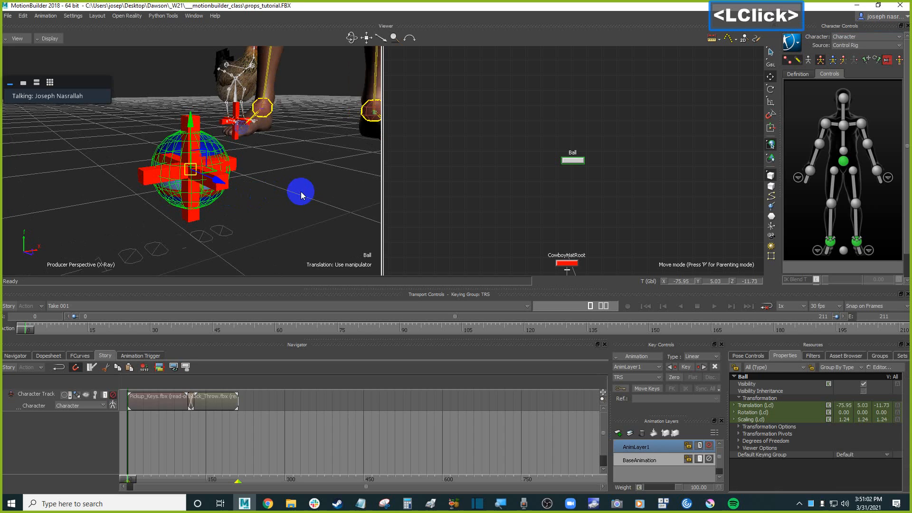
mouse_move(103, 169)
left_mouse_down("alt")
mouse_move(114, 157)
mouse_move(142, 172)
left_mouse_up("alt")
mouse_move(154, 175)
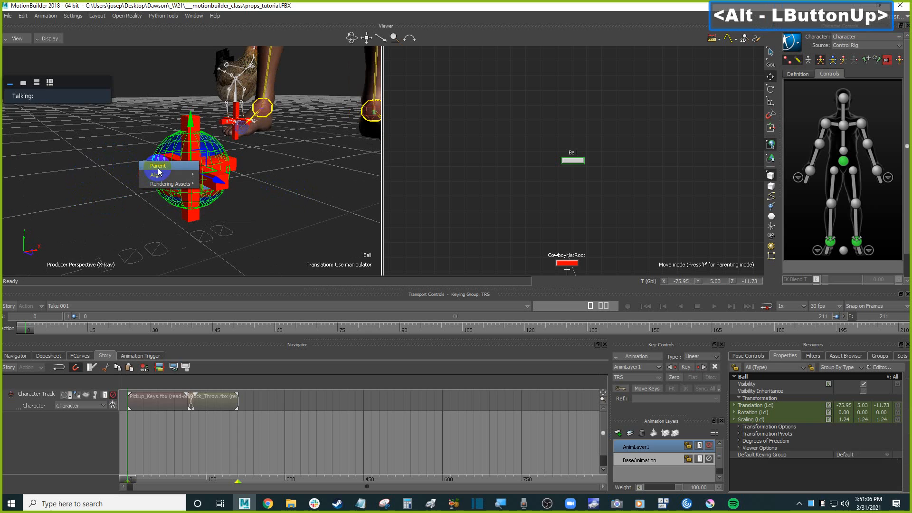
left_click(159, 166)
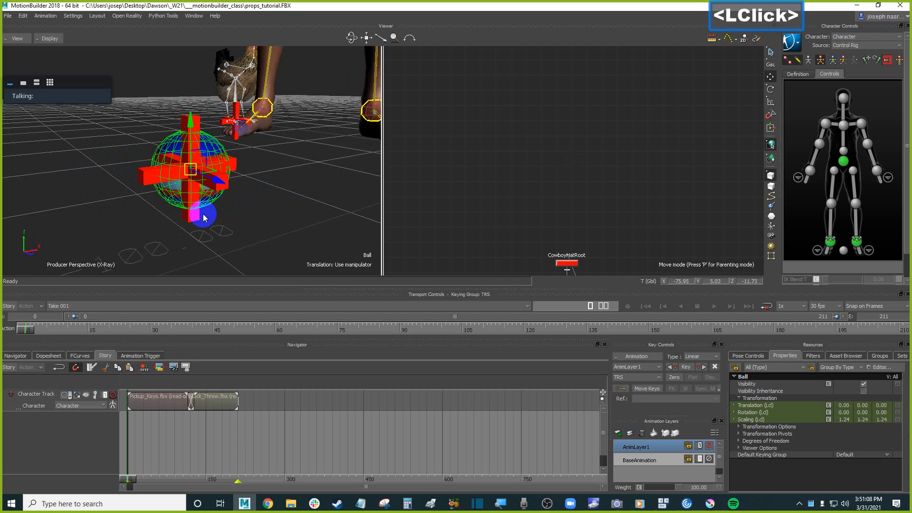
left_click(191, 168)
mouse_move(191, 170)
left_mouse_down()
mouse_move(240, 158)
mouse_move(197, 158)
left_mouse_up()
key("ctrl+z")
Save the scene file.
scroll(280, 189, "down", 3)
mouse_move(279, 186)
left_mouse_down("shift")
mouse_move(284, 202)
mouse_move(274, 210)
left_mouse_up("shift")
scroll(284, 202, "down", 2)
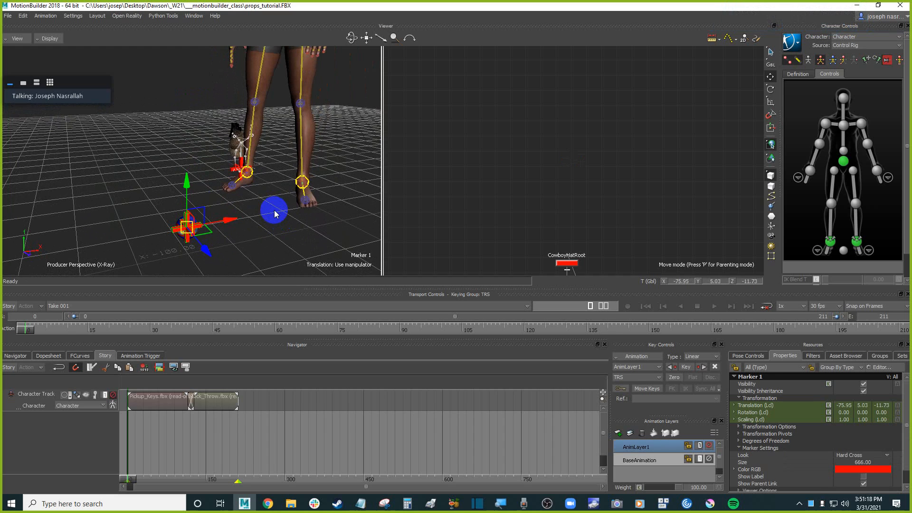
key("ctrl+s")
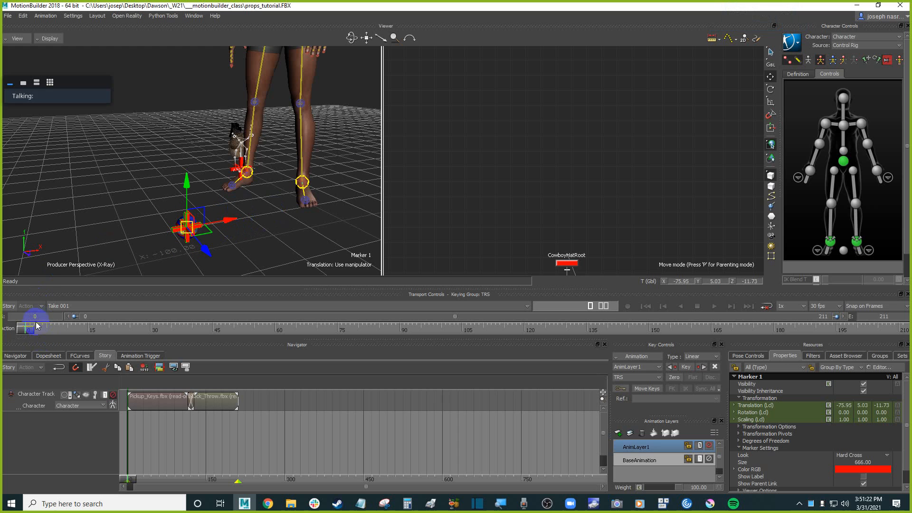
Scrub through the timeline to review the ball and character animation.
left_click_drag(36, 326, 378, 317)
scroll(247, 191, "down", 5)
left_click_drag(247, 192, 263, 223, "ctrl+shift")
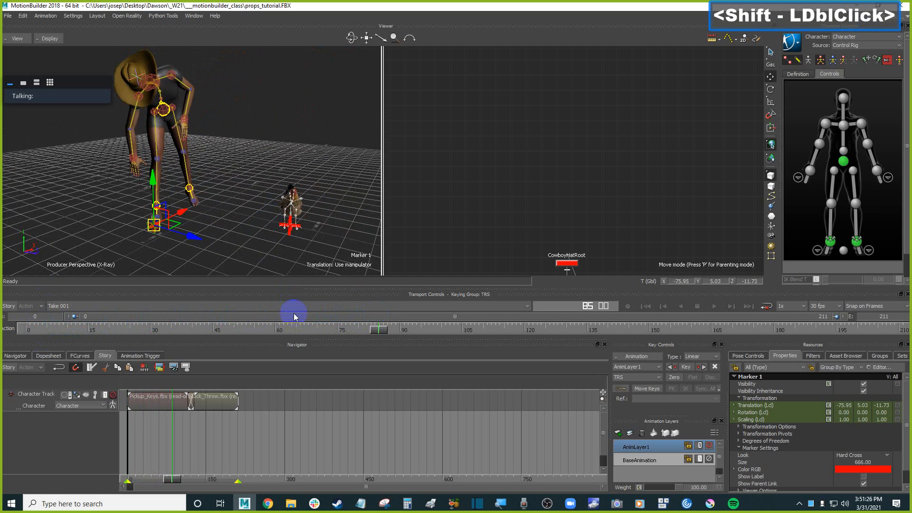
left_click_drag(378, 328, 6, 326)
Add a Multi Referential constraint from the Templates Constraints assets into the scene.
left_click_drag(287, 210, 328, 211, "ctrl")
left_click(846, 356)
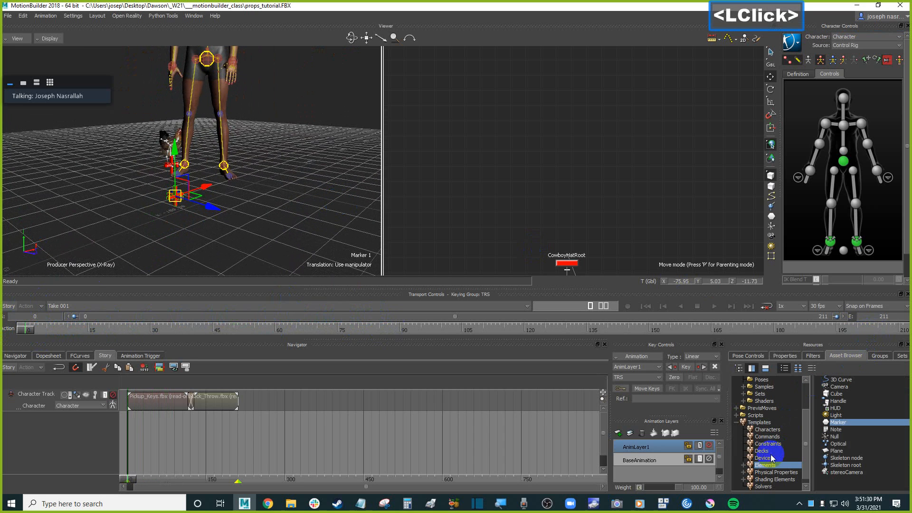
left_click(779, 445)
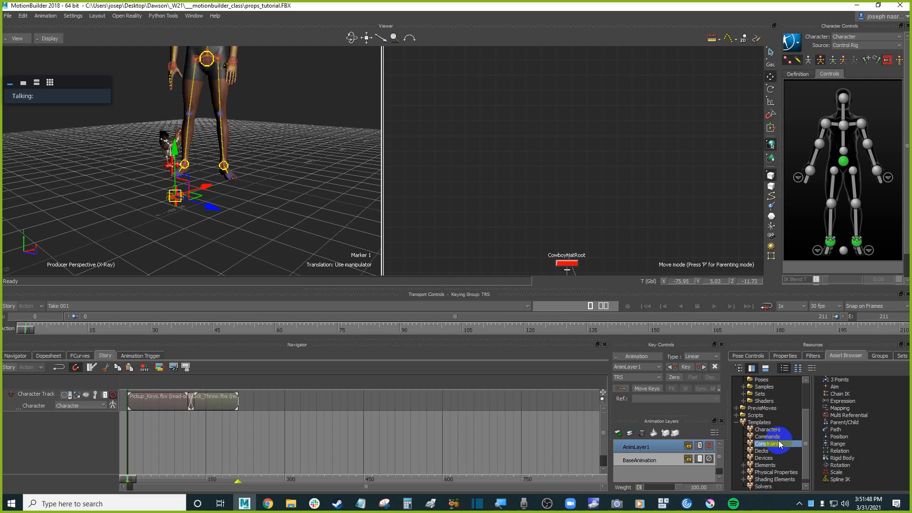
left_click(863, 416)
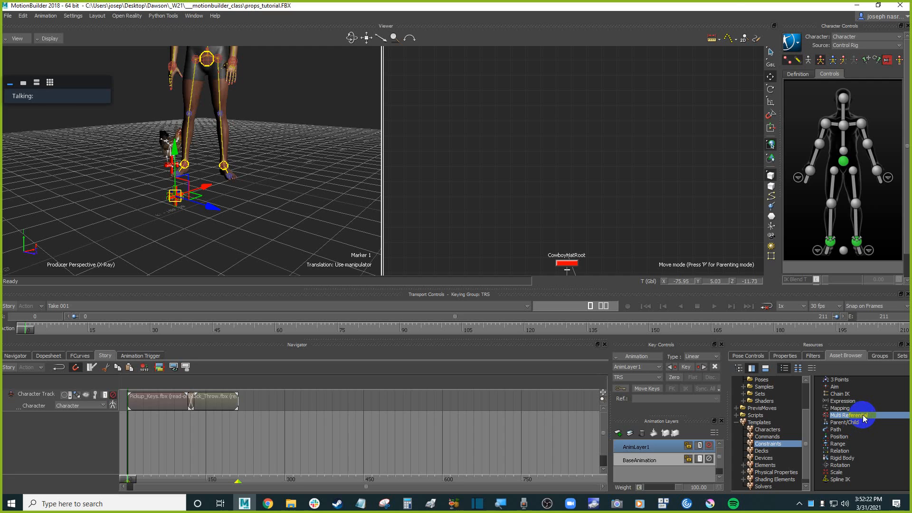
left_click_drag(863, 416, 313, 171)
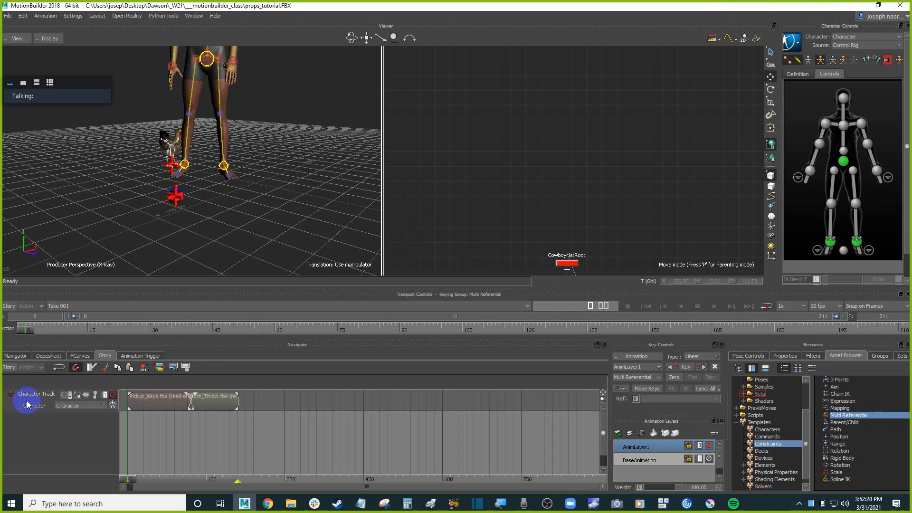
Open the Multi Referential constraint's settings in the Navigator.
left_click(24, 356)
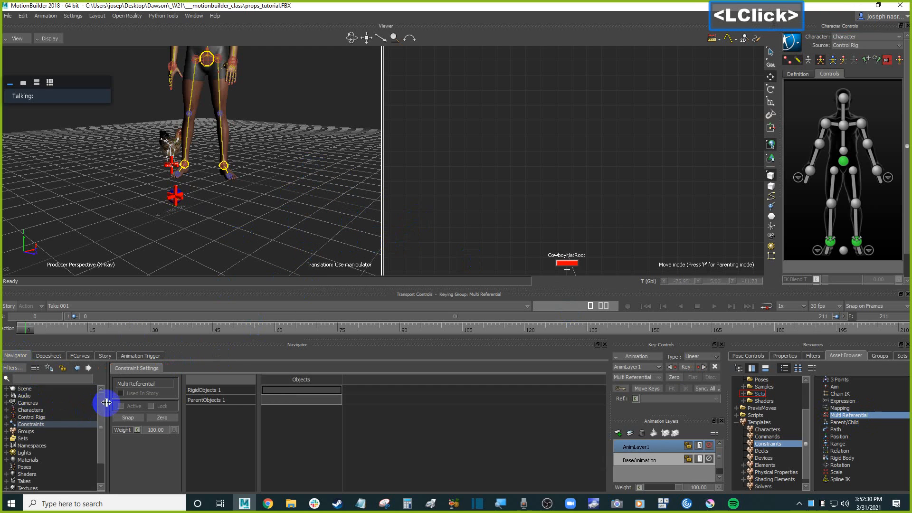
left_click(7, 424)
double_click(56, 432)
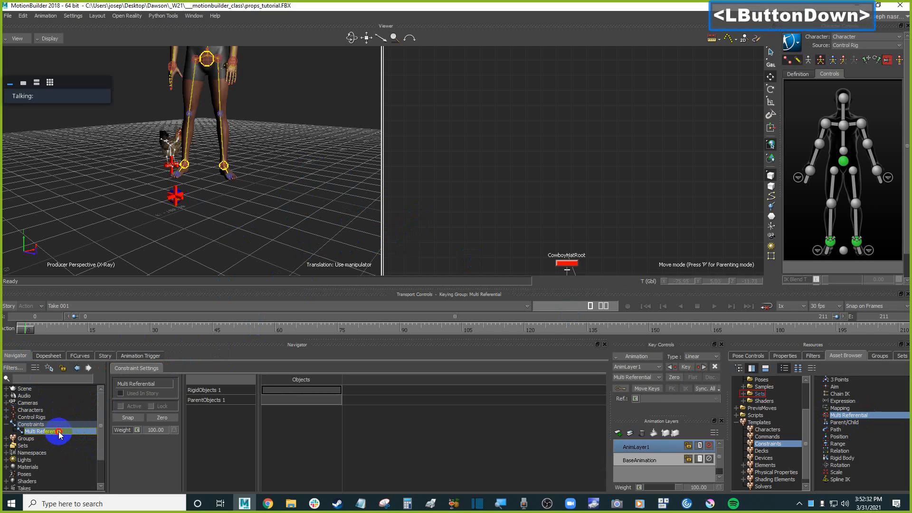
left_click_drag(106, 433, 65, 435)
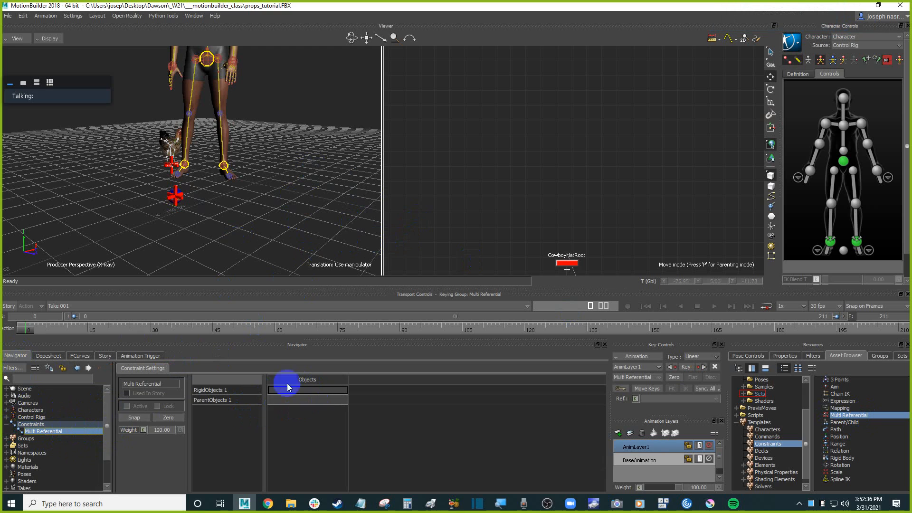
Rename the constraint as Multi Referential_ball_to_hand.
left_click(69, 431)
right_click(64, 430)
left_click(109, 386)
key("End")
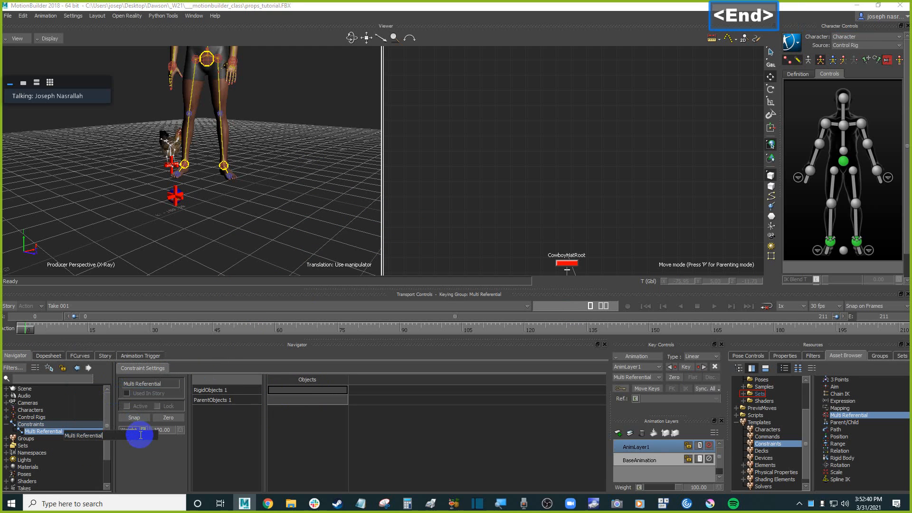
type("_")
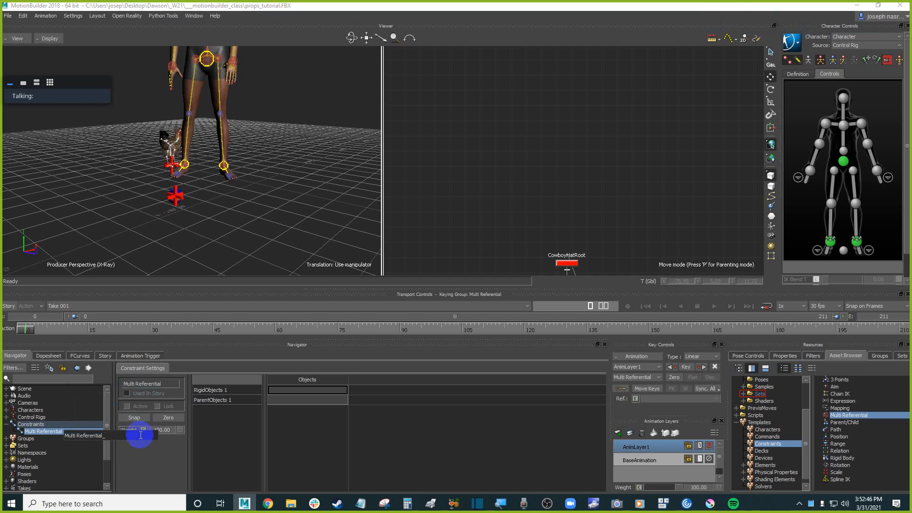
type("ball")
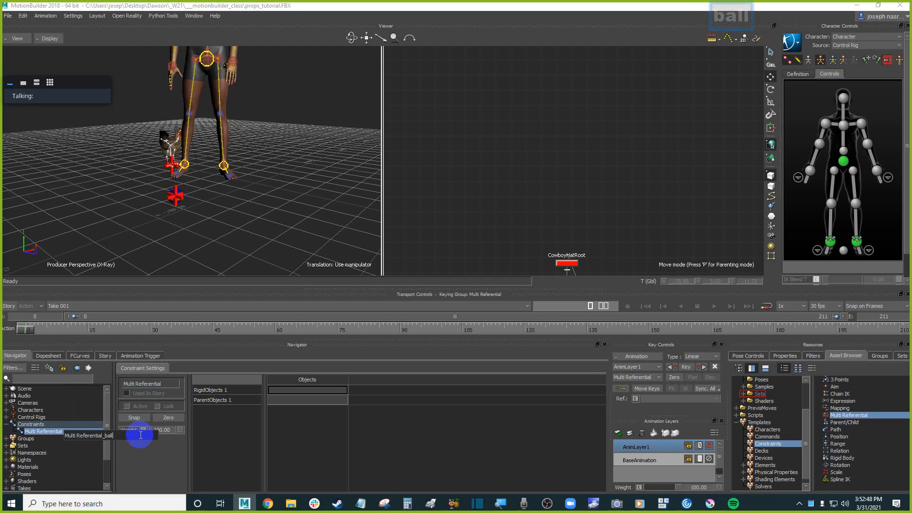
type("_to_hand")
key("Return")
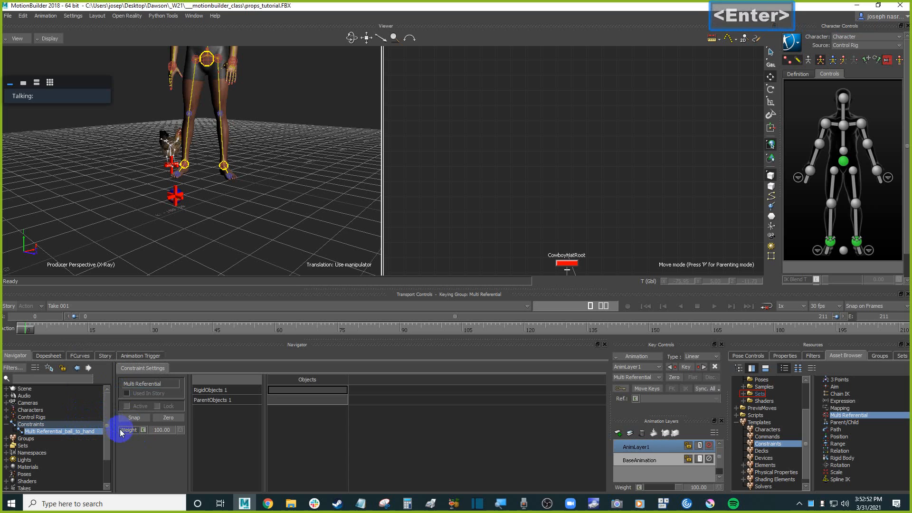
left_click_drag(116, 425, 121, 426)
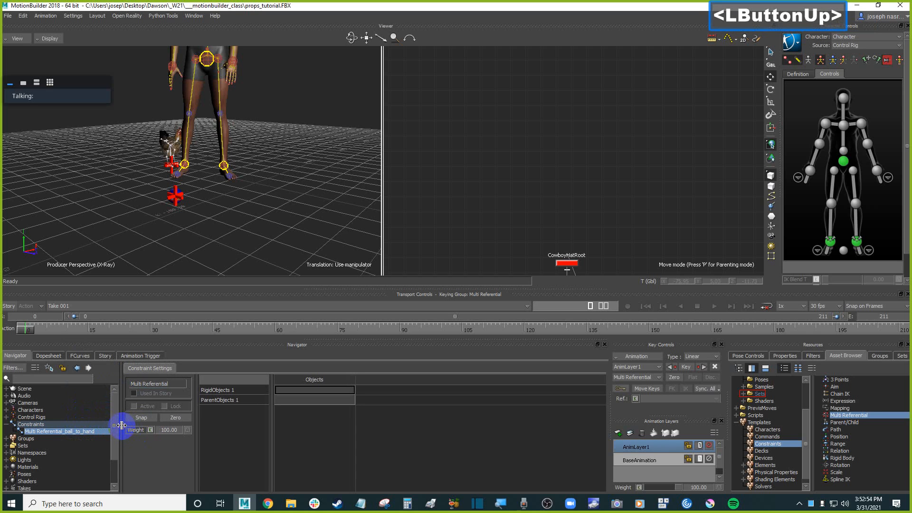
scroll(207, 226, "up", 2)
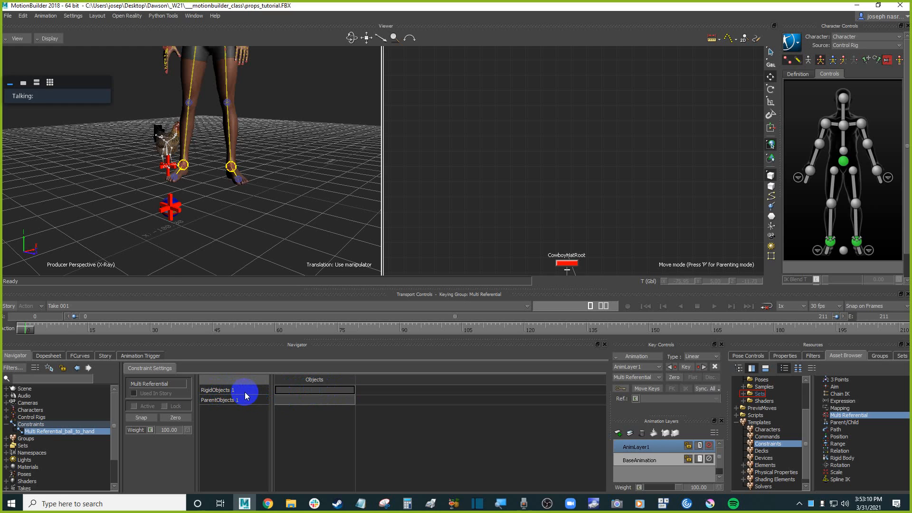
Assign Marker 1 as the constraint's rigid object.
left_click(171, 221)
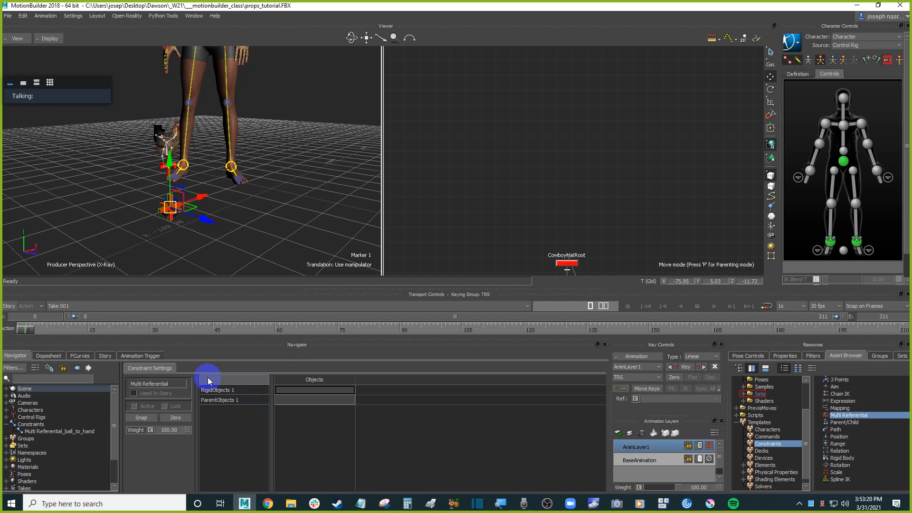
left_click(300, 212)
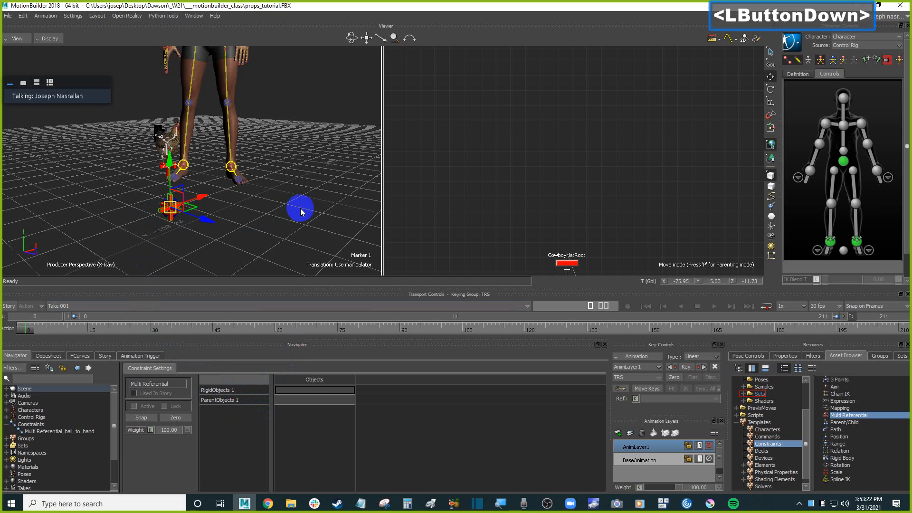
mouse_move(301, 209)
left_mouse_down("alt")
mouse_move(305, 346)
mouse_move(332, 390)
left_mouse_up("alt")
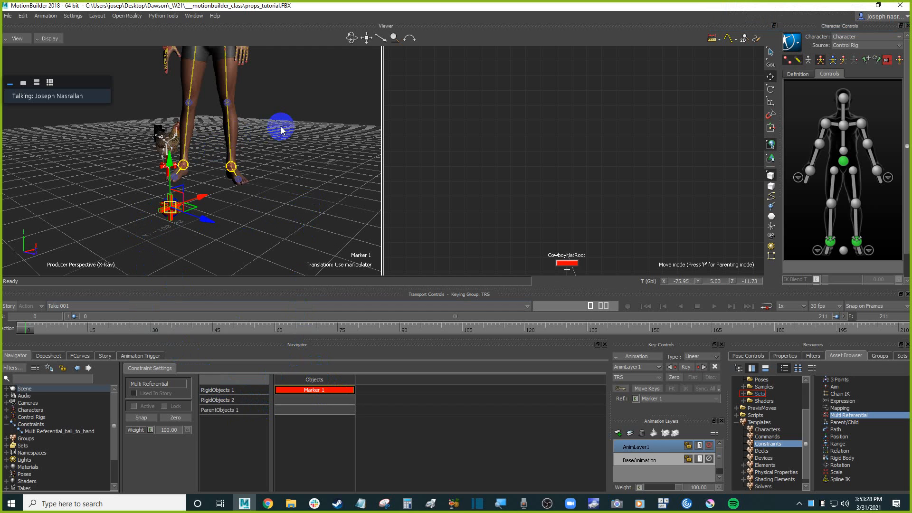
Assign the character's right wrist effector as the constraint's parent object.
left_click(285, 140, "ctrl")
left_click_drag(285, 139, 284, 126, "ctrl")
left_click_drag(285, 126, 283, 146, "shift")
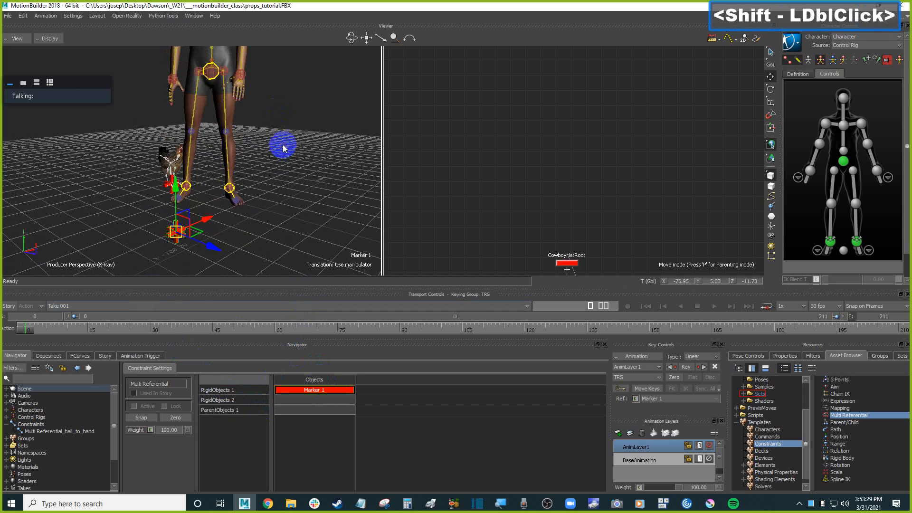
left_click(173, 81)
left_click(293, 182)
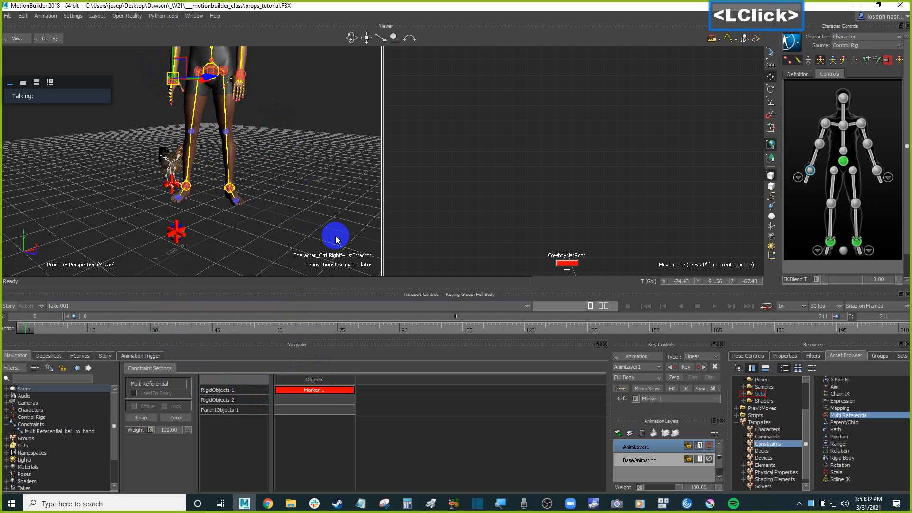
left_click(295, 203)
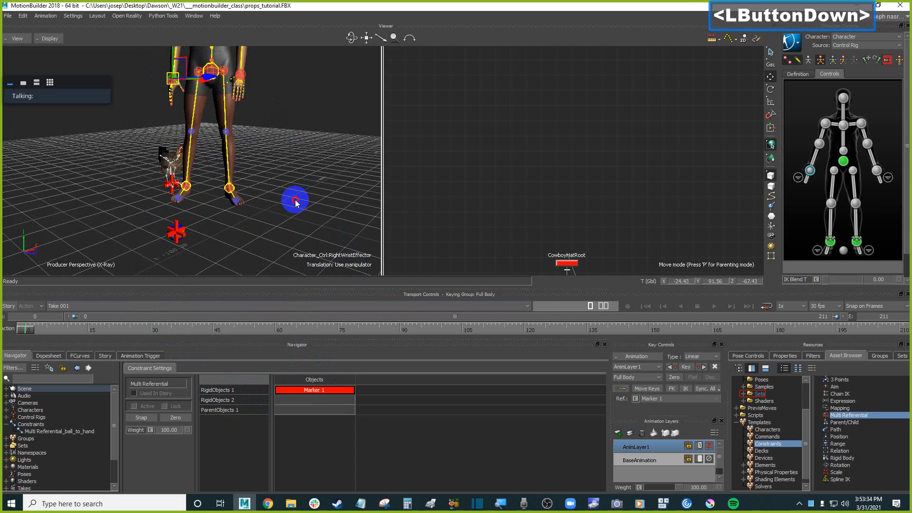
left_click_drag(306, 180, 320, 409, "alt")
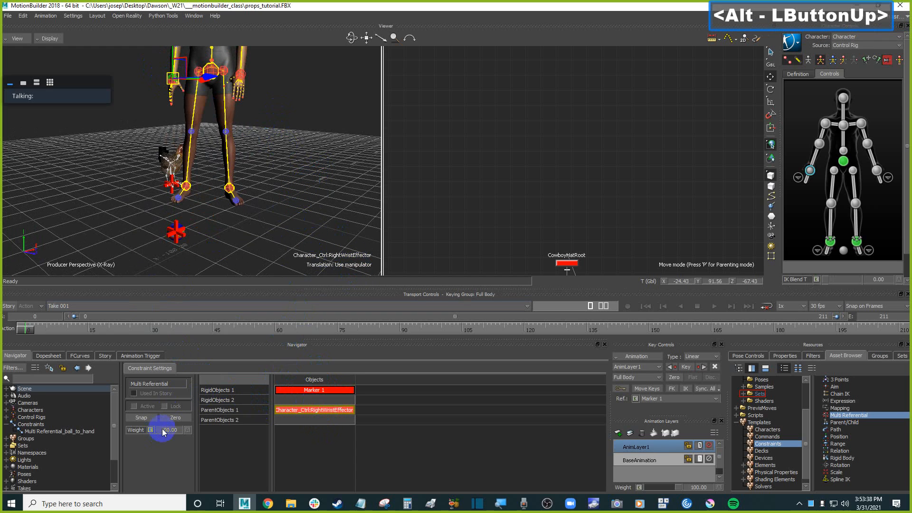
Snap the constraint to activate it, then reselect the marker on the first frame.
left_click(143, 417)
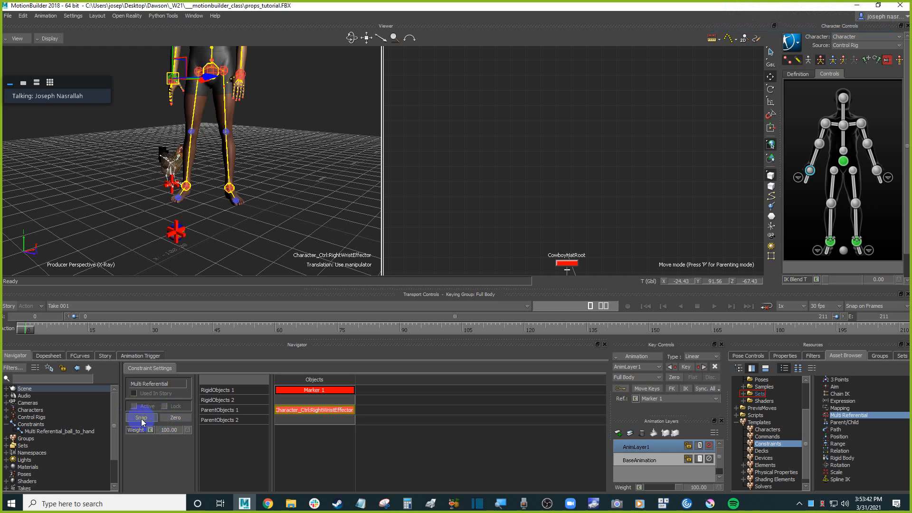
left_click(142, 418)
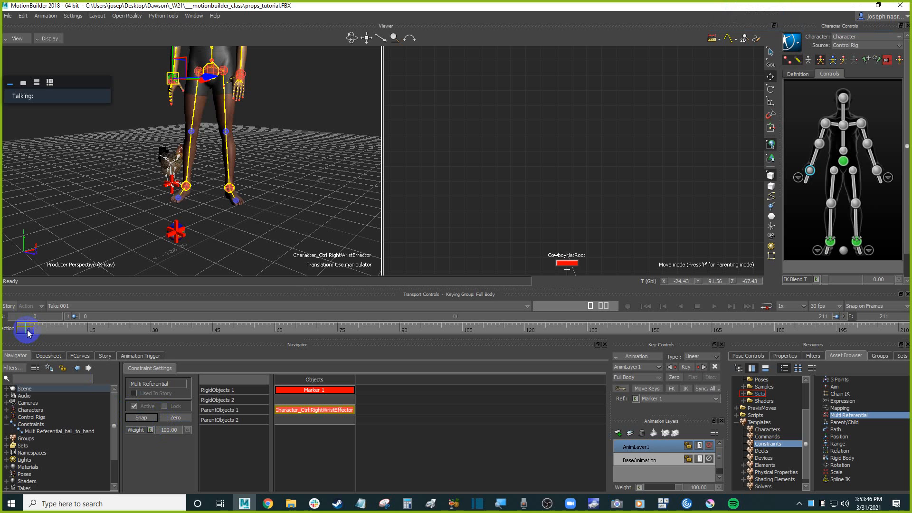
mouse_move(25, 330)
left_mouse_down()
mouse_move(265, 336)
mouse_move(20, 332)
left_mouse_up()
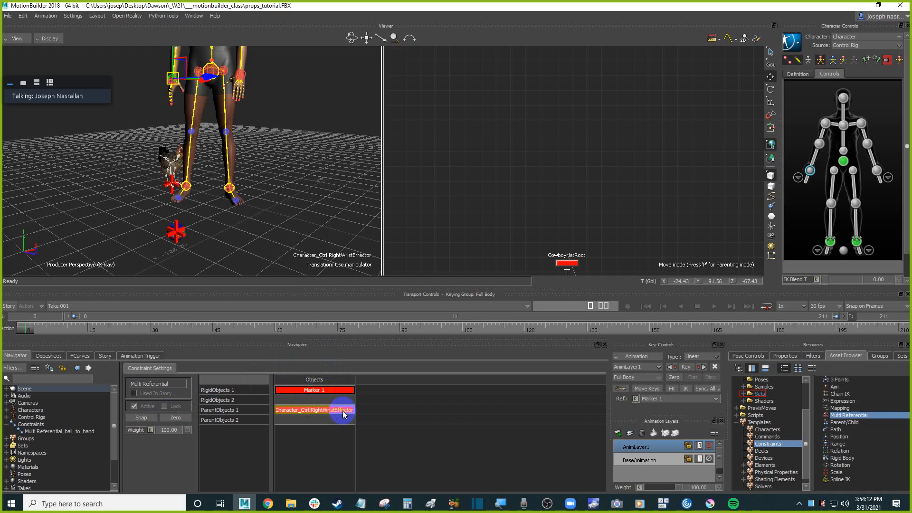
left_click(198, 217)
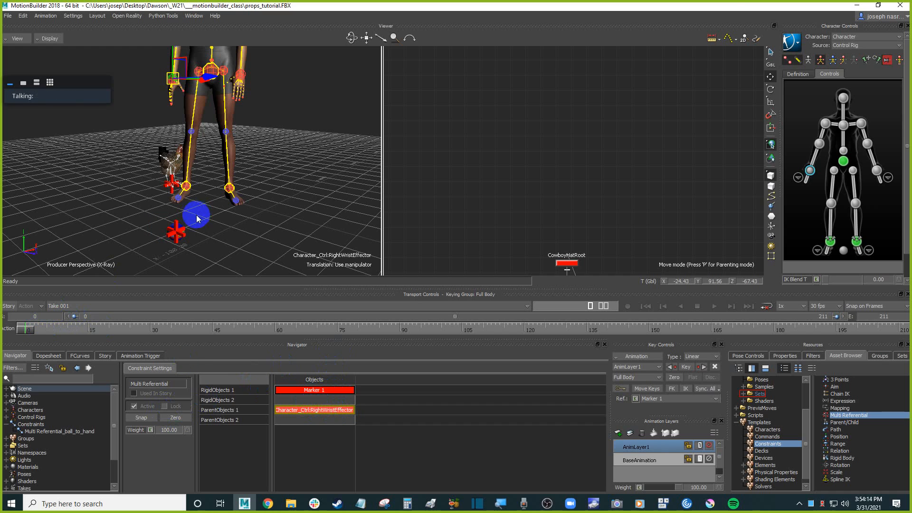
left_click(184, 234)
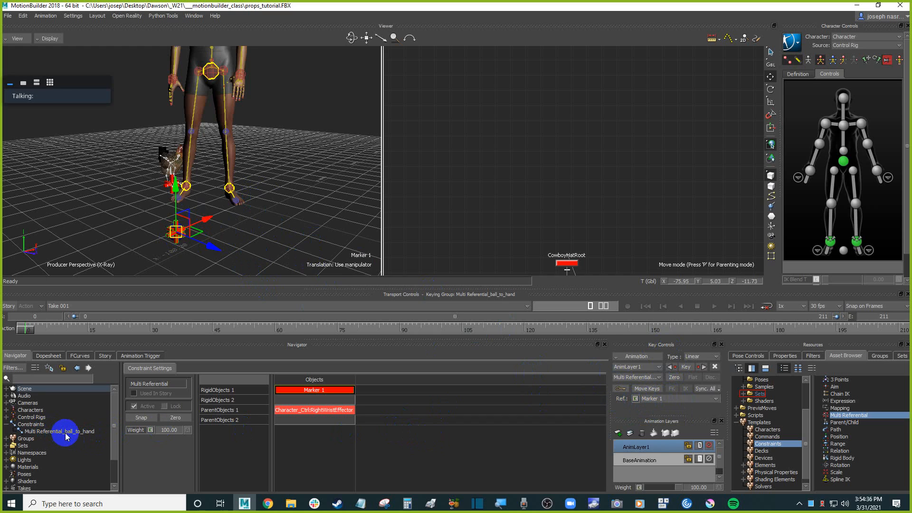
At frame 65, set the current referential to Character_Ctrl:RightWristEffector so the ball follows the hand.
left_click(688, 400)
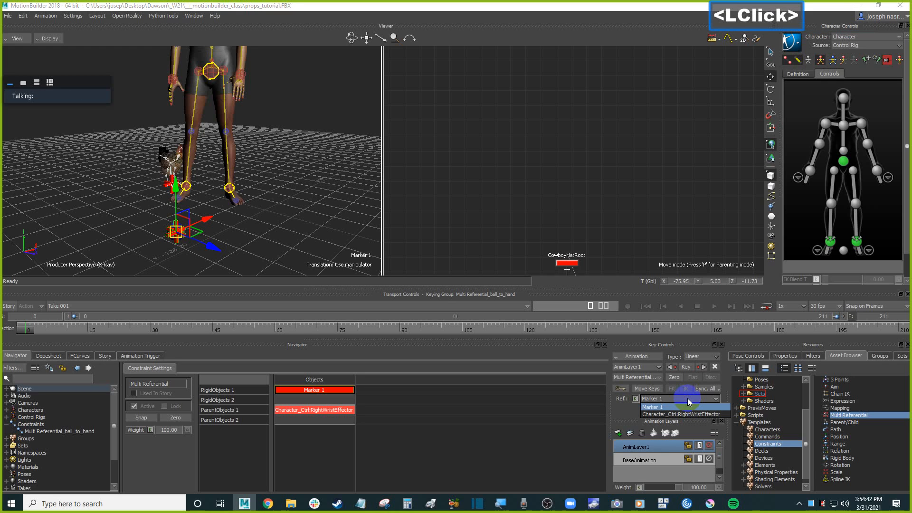
left_click(621, 403)
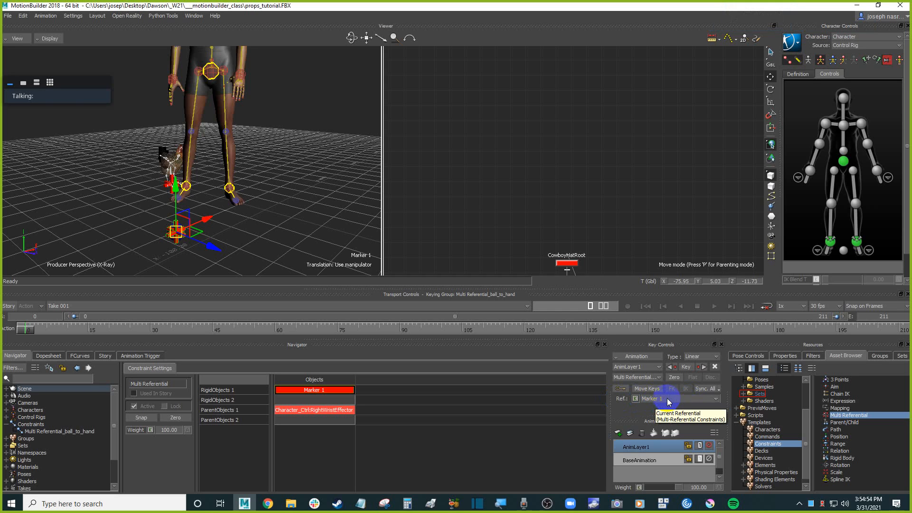
left_click(36, 330)
left_click_drag(36, 330, 299, 328)
scroll(279, 200, "up", 3)
left_click(243, 217, "ctrl")
mouse_move(243, 217)
left_mouse_down("ctrl")
mouse_move(259, 218)
mouse_move(258, 209)
left_mouse_up("ctrl")
key("ctrl+a")
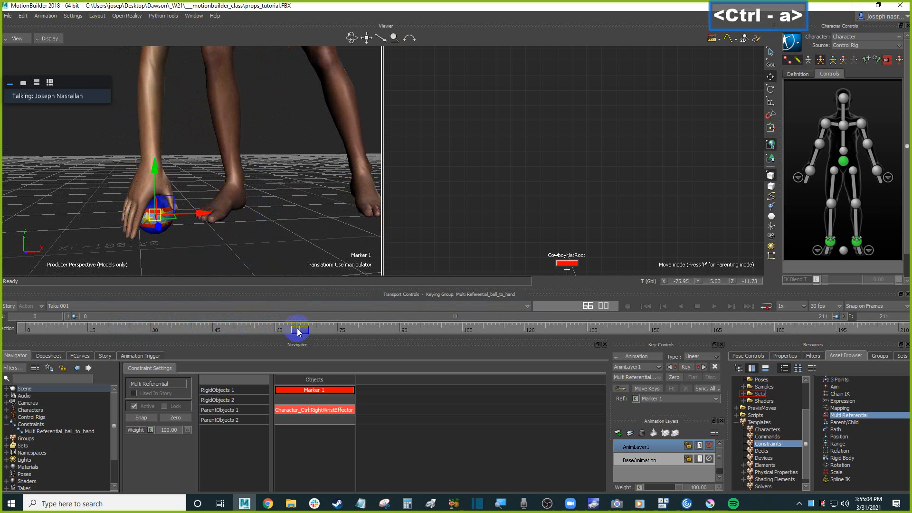
mouse_move(299, 329)
left_mouse_down()
mouse_move(284, 330)
mouse_move(320, 331)
mouse_move(277, 333)
mouse_move(300, 329)
left_mouse_up()
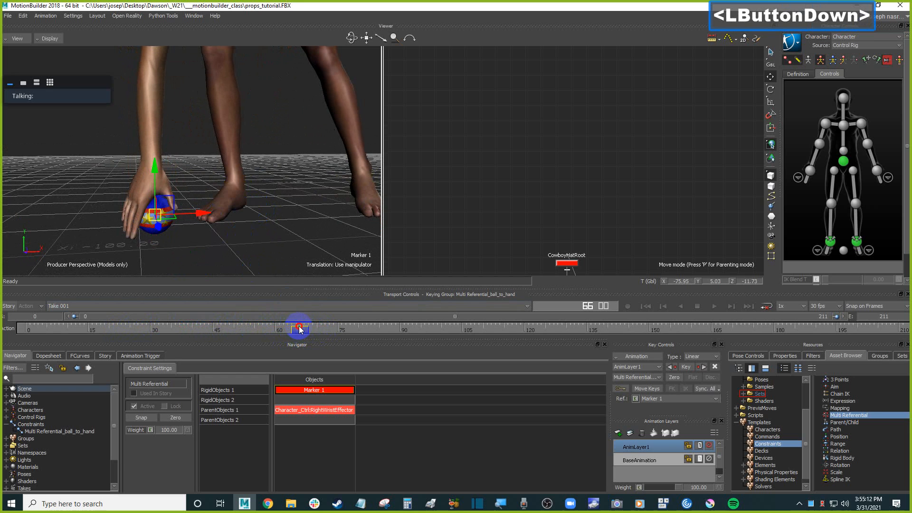
left_click_drag(249, 222, 282, 225, "ctrl+shift")
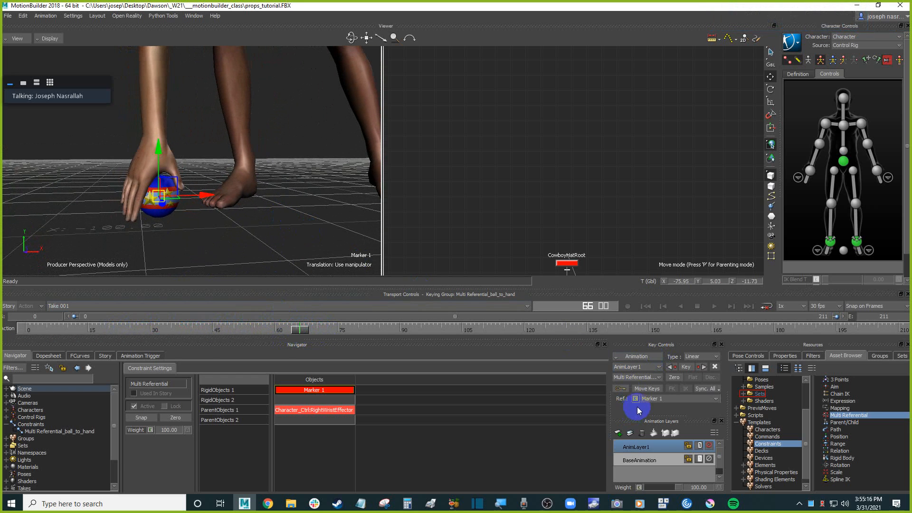
left_click(311, 209)
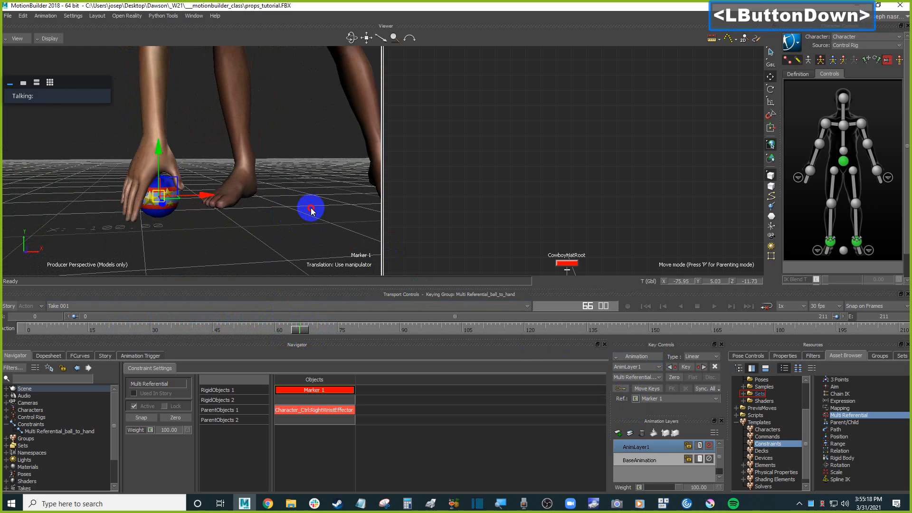
key("ctrl+Left")
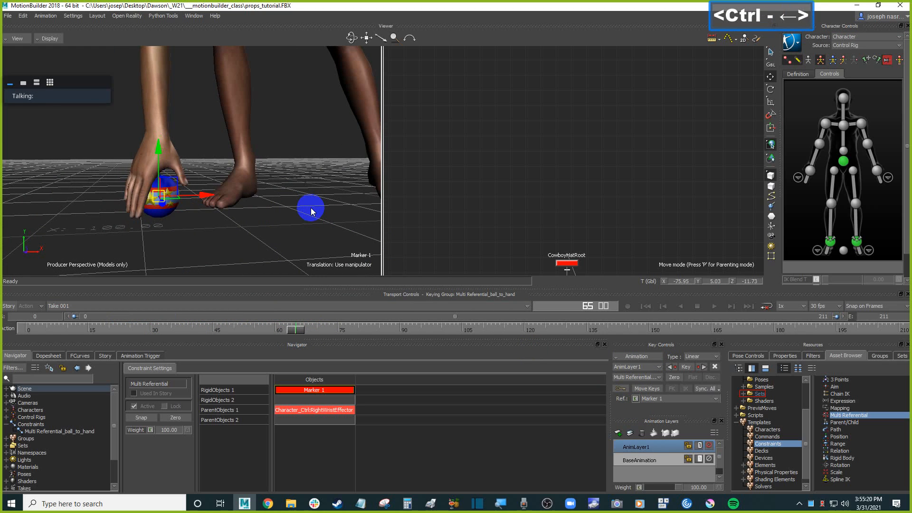
left_click(635, 399)
key("ctrl+Right")
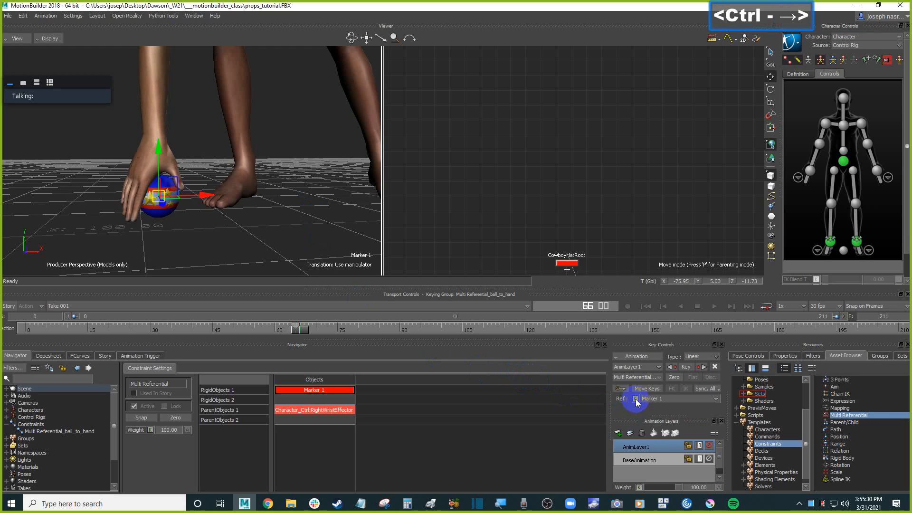
left_click(655, 399)
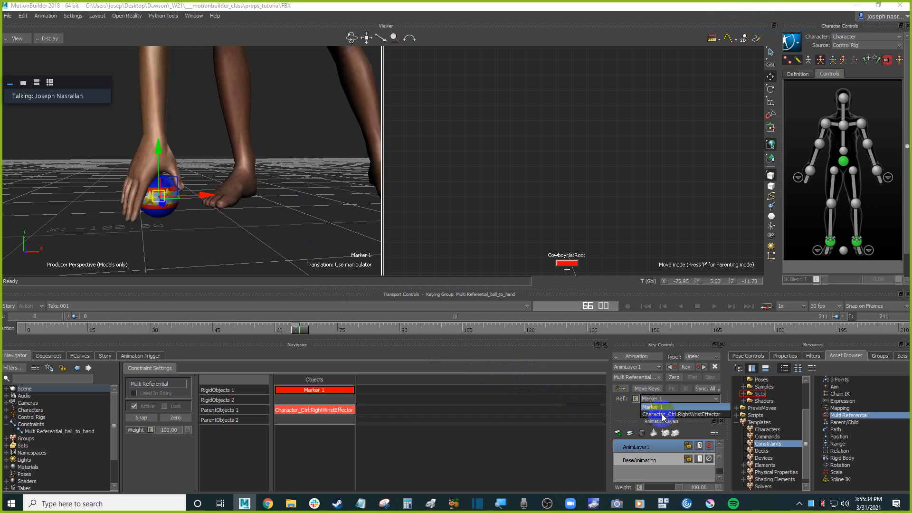
left_click(664, 414)
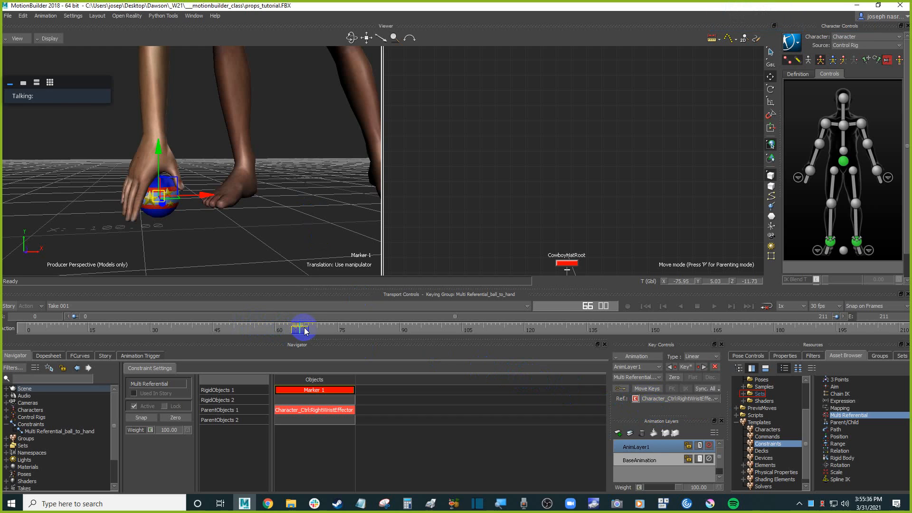
Shorten the timeline to end at frame 157 and key the current referential at frame 65.
left_click_drag(842, 317, 644, 316)
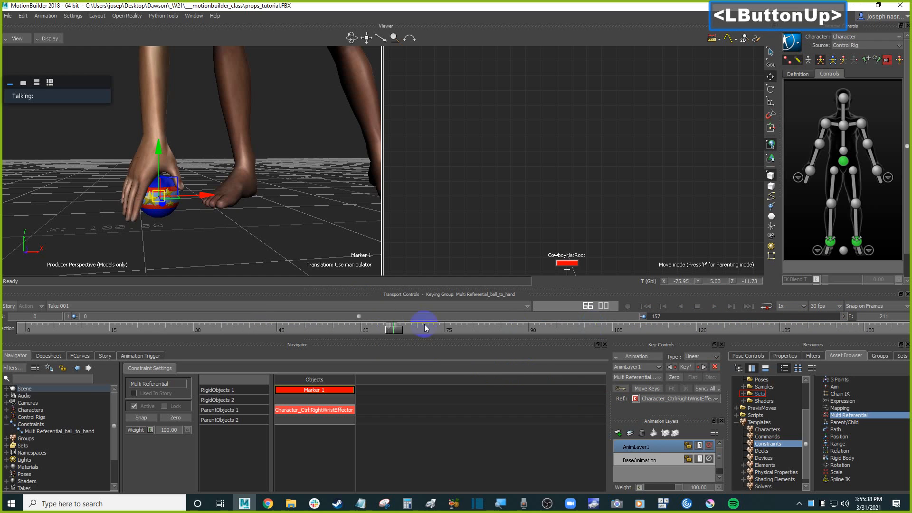
left_click(394, 330)
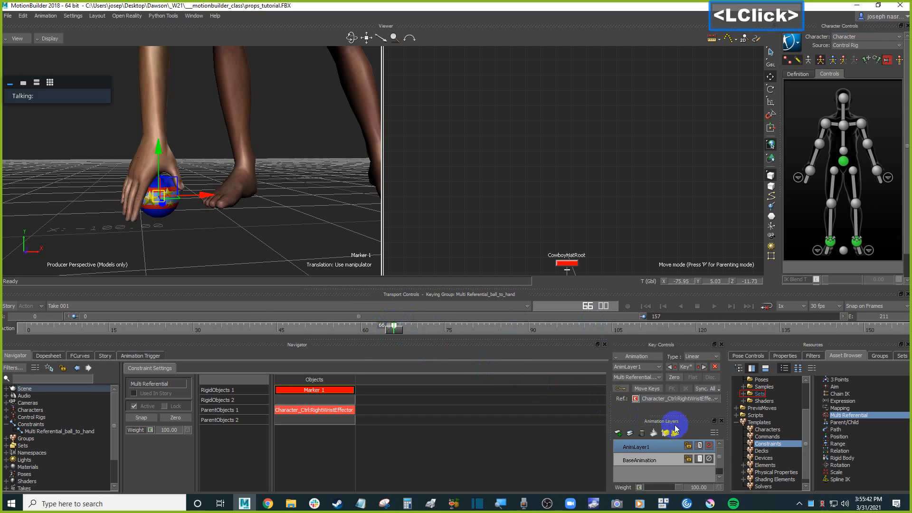
left_click(619, 400)
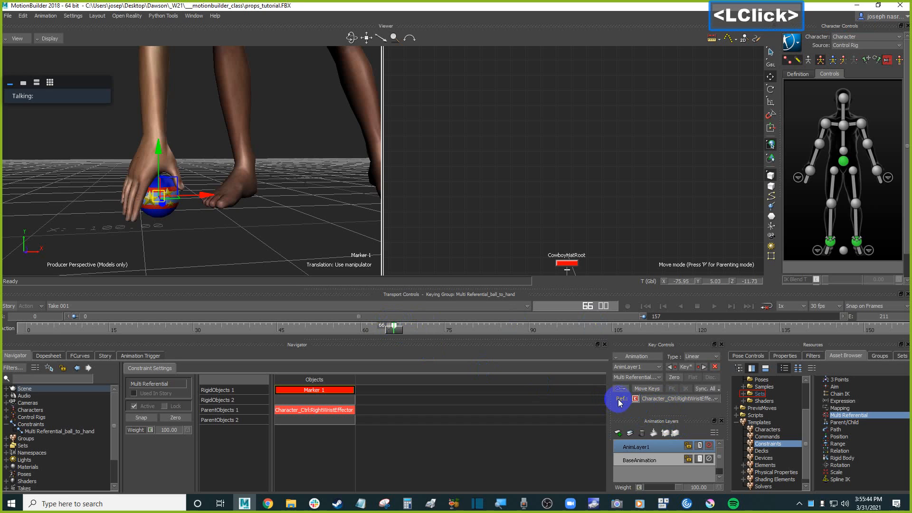
Inspect Marker 1's F-curves and properties for its translation and rotation keys.
left_click(83, 357)
left_click_drag(98, 423, 151, 423)
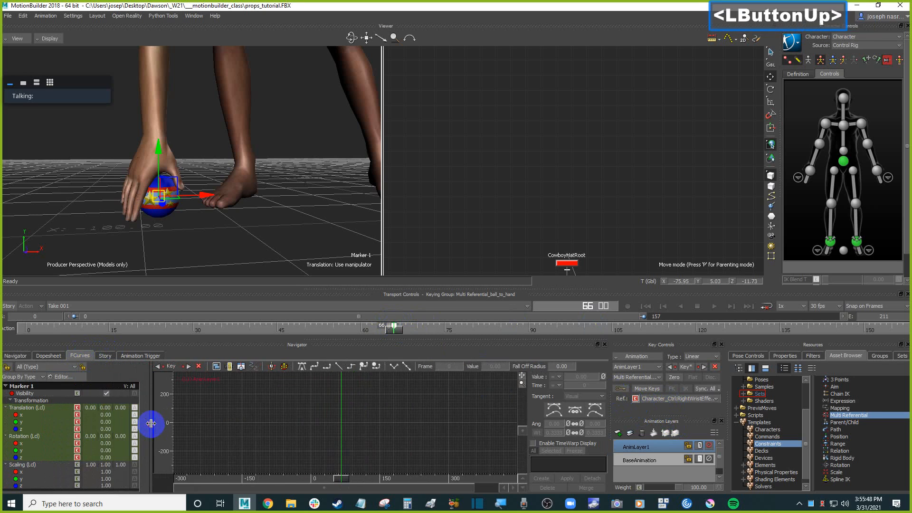
left_click(144, 430)
scroll(110, 430, "down", 1)
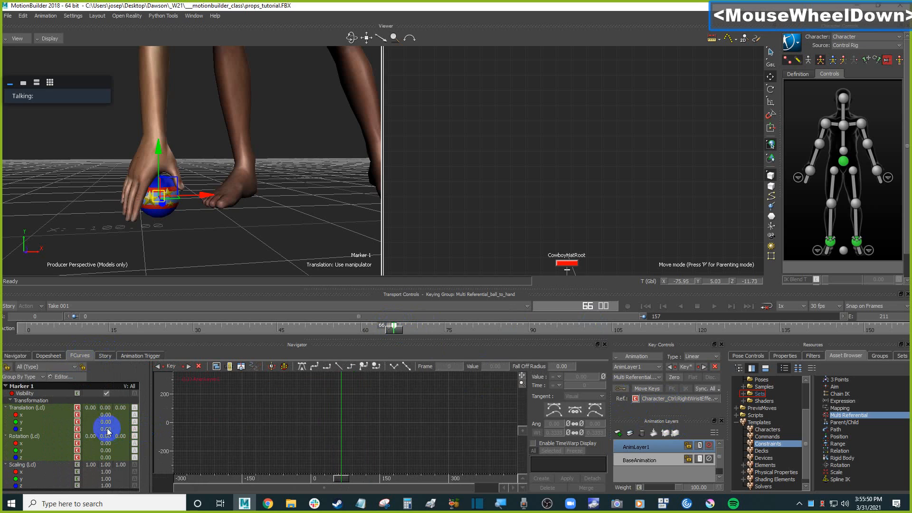
left_click(620, 401)
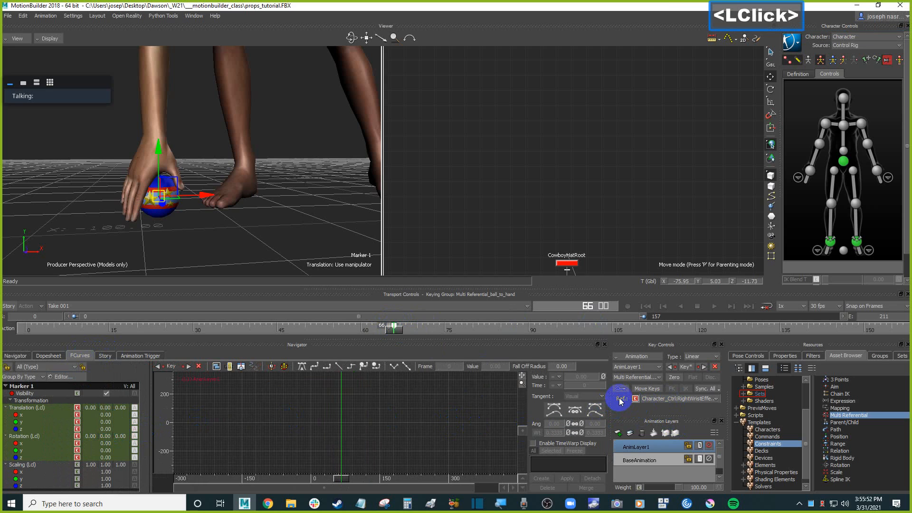
left_click(391, 326)
left_click(77, 394)
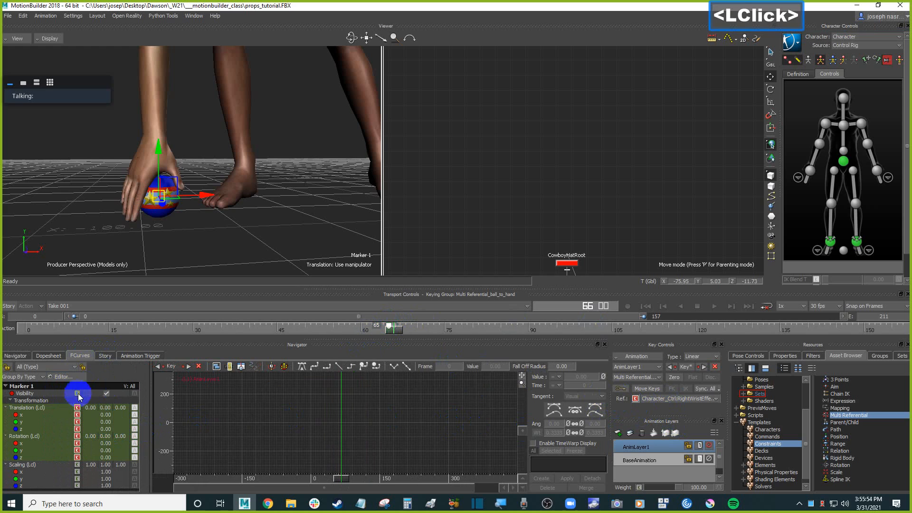
scroll(38, 438, "down", 1)
scroll(38, 438, "up", 2)
scroll(38, 438, "down", 2)
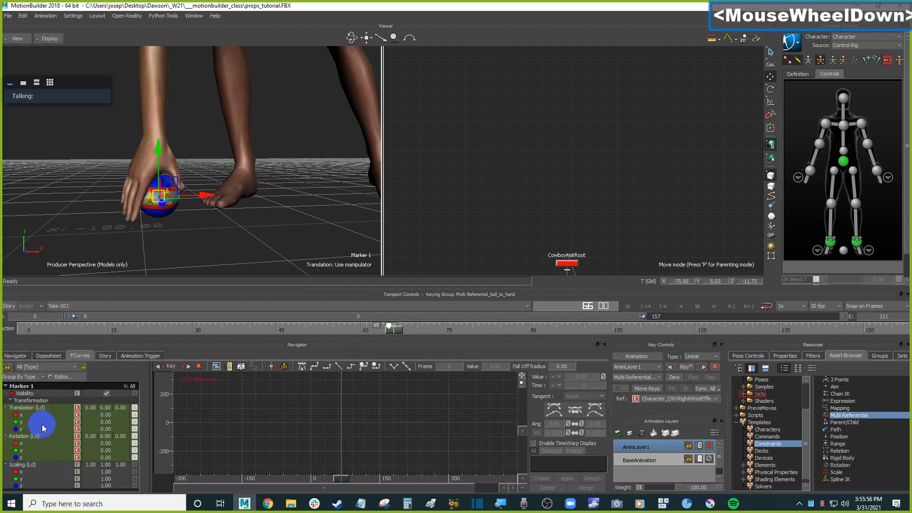
left_click(785, 355)
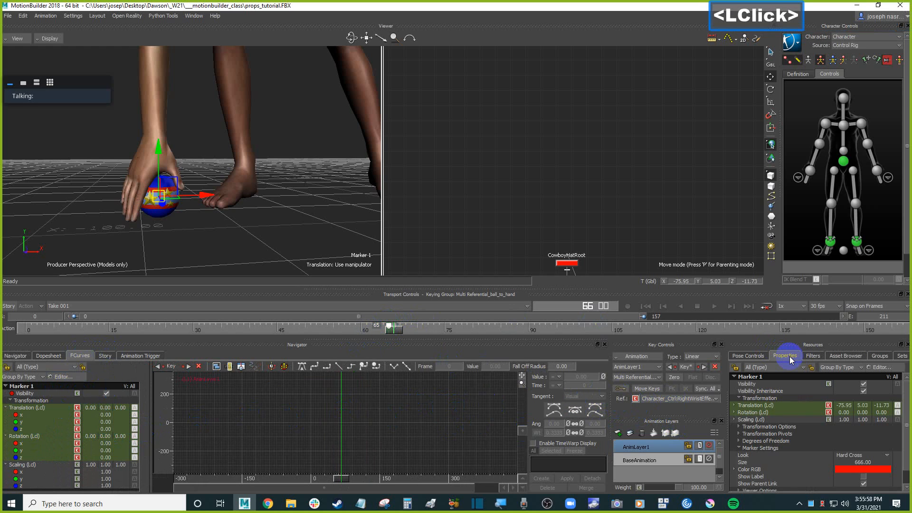
scroll(825, 441, "down", 1)
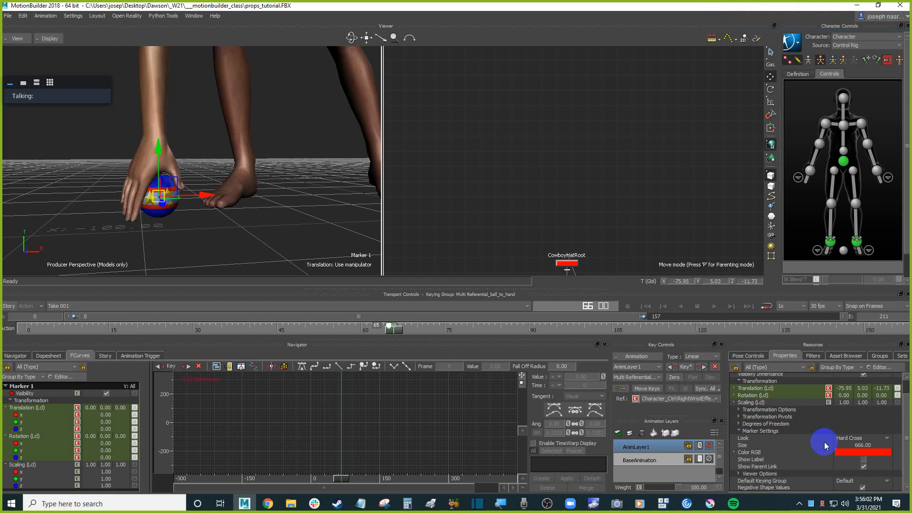
scroll(825, 442, "up", 1)
scroll(825, 442, "down", 1)
scroll(824, 442, "up", 1)
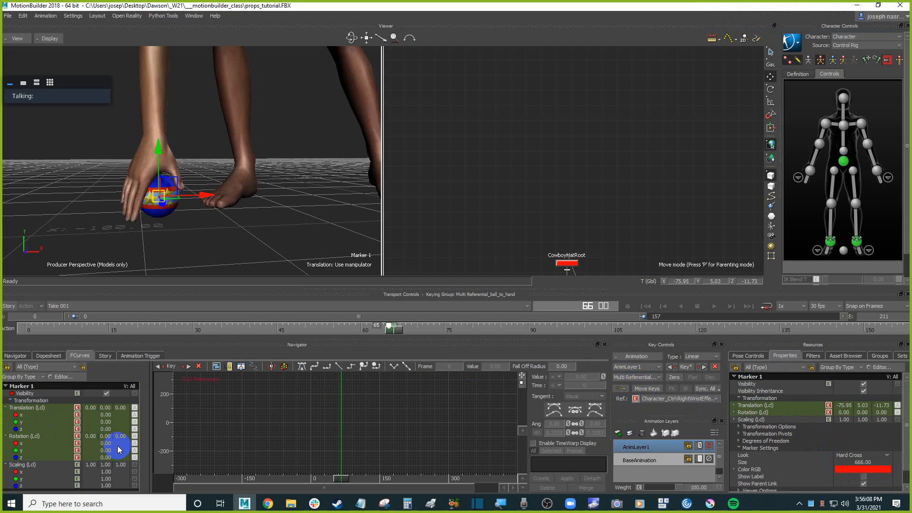
key("ctrl")
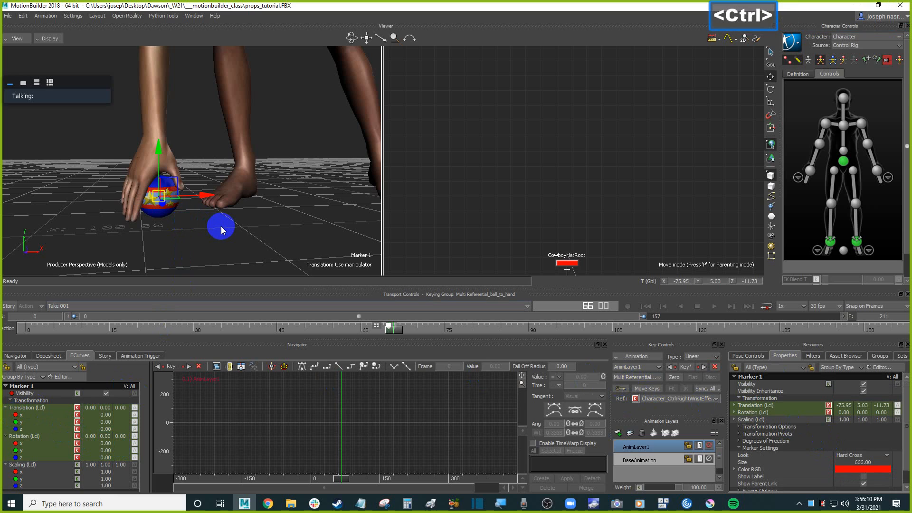
Examine the constraint's Active Reference curve in the FCurves editor.
key("ctrl+a")
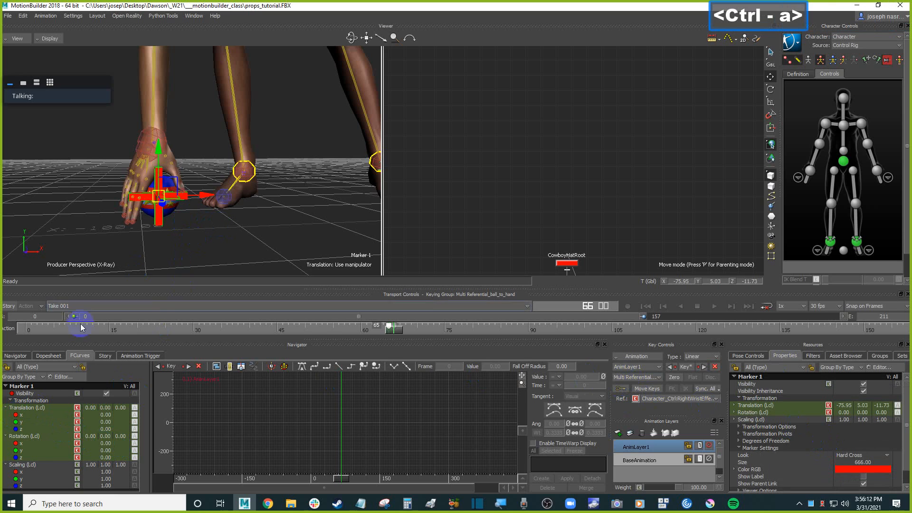
left_click(82, 357)
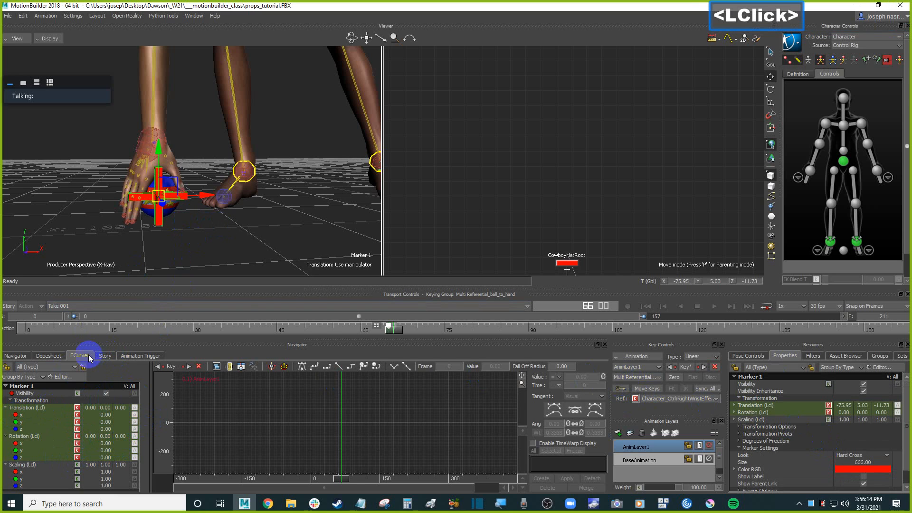
left_click(16, 356)
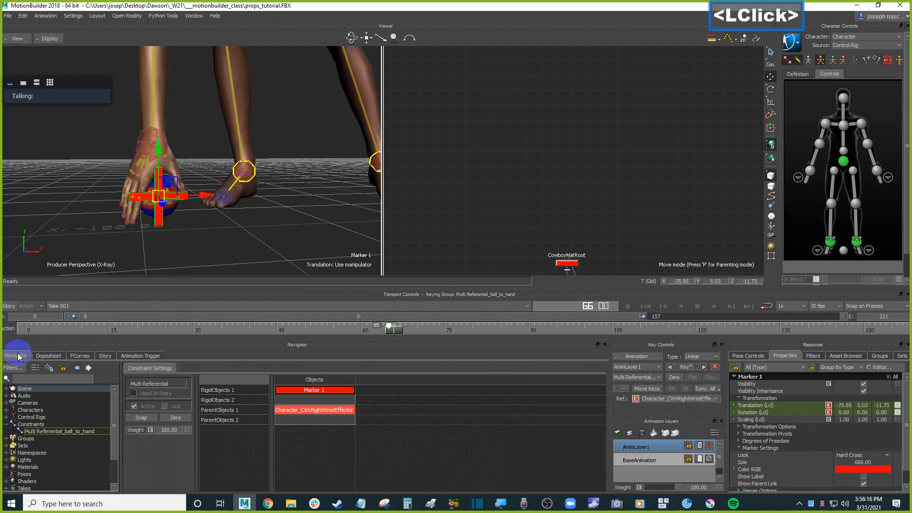
left_click(92, 432)
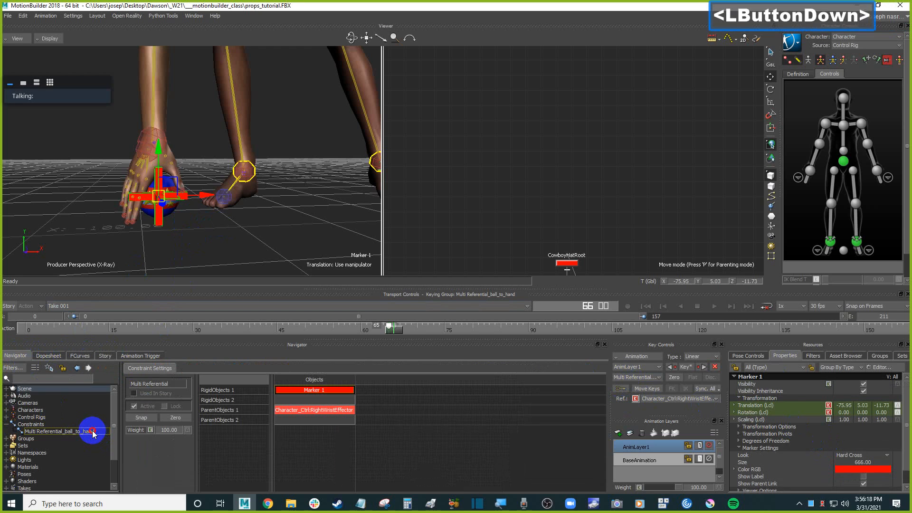
left_click(80, 355)
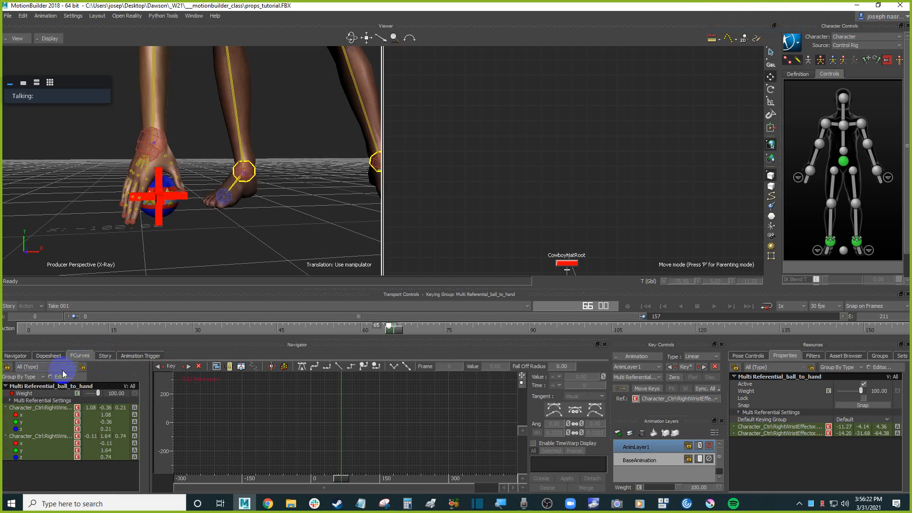
left_click_drag(152, 407, 263, 422)
left_click(64, 391)
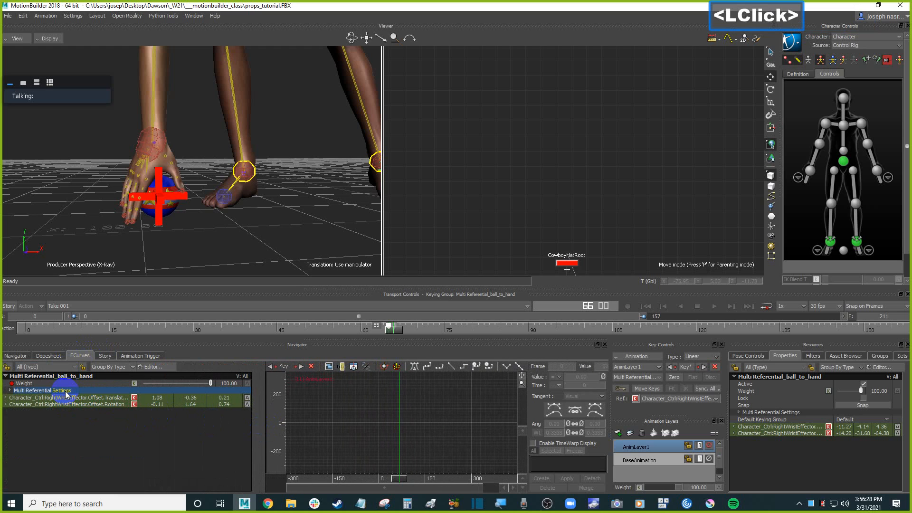
left_click(11, 390)
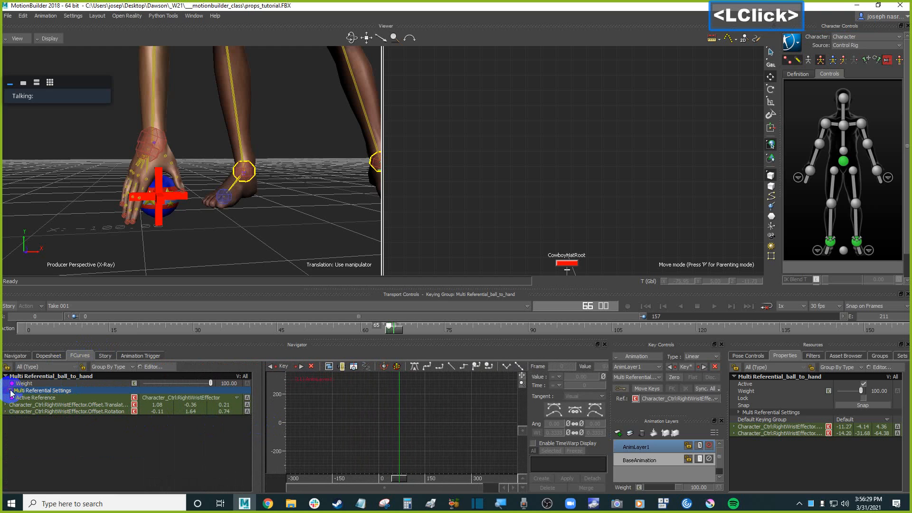
left_click(39, 401)
key("f")
left_click_drag(387, 442, 379, 448, "ctrl")
left_click_drag(413, 424, 412, 423, "shift")
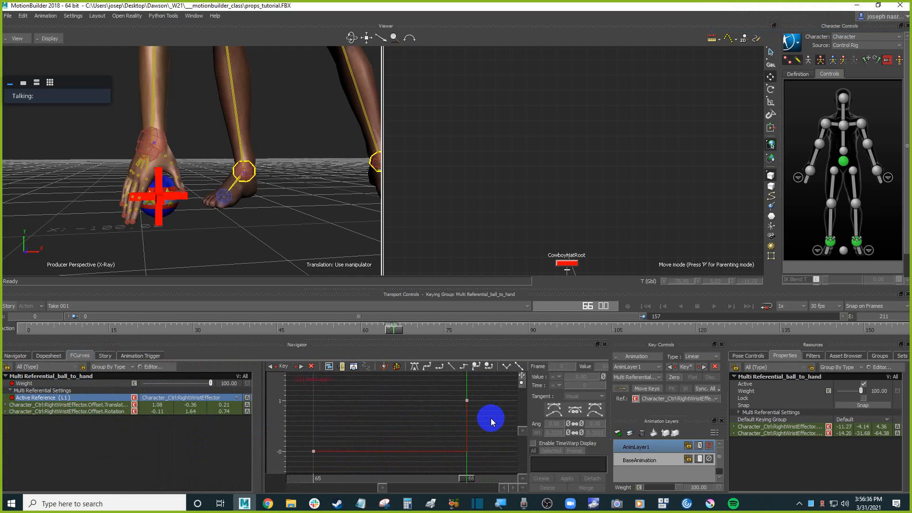
key("Right")
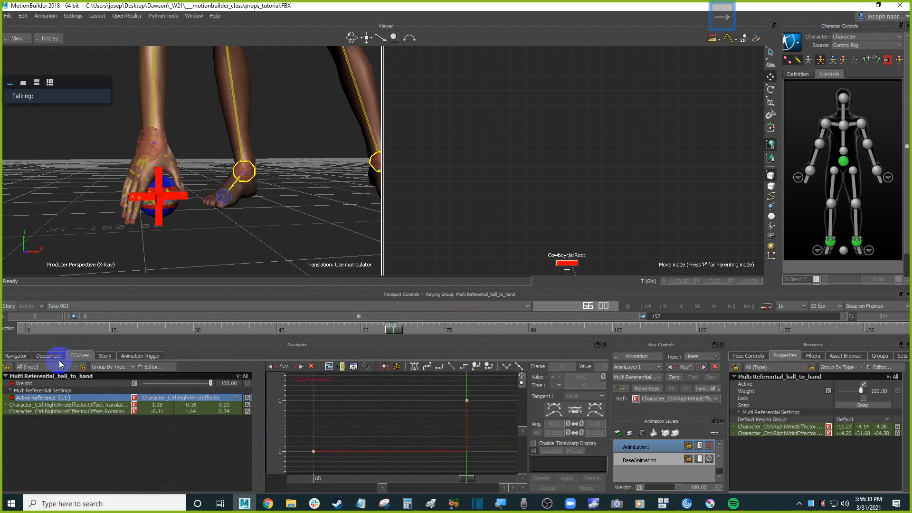
left_click(15, 356)
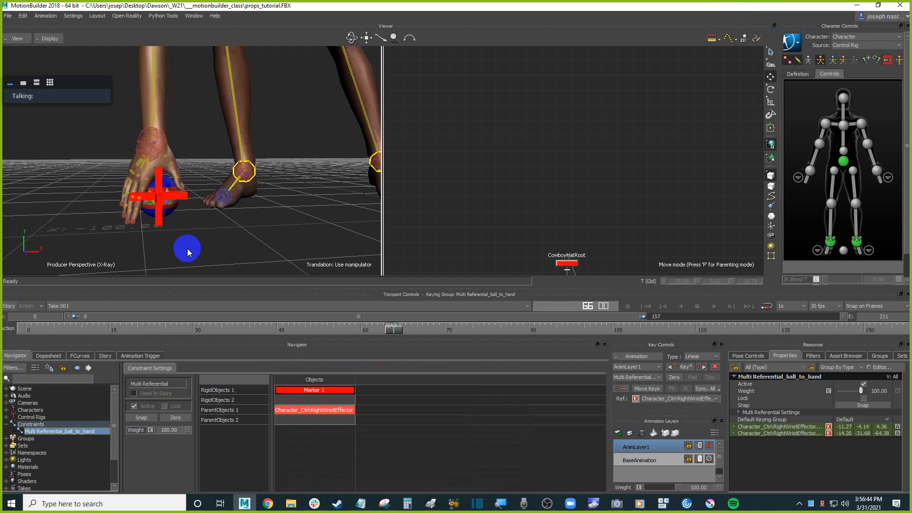
Reselect Marker 1 and the Multi Referential_ball_to_hand constraint to review their settings.
left_click(161, 218)
left_click(80, 356)
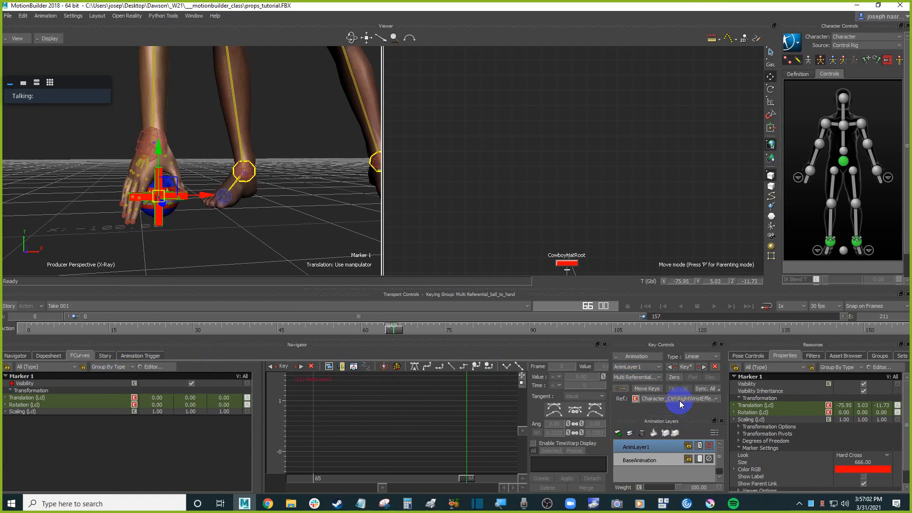
left_click(15, 355)
left_click(77, 431)
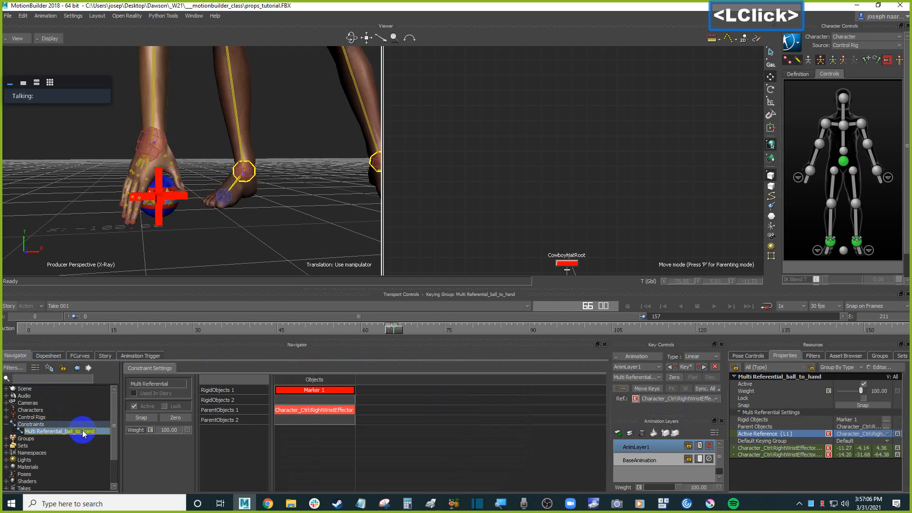
left_click(85, 359)
left_click(15, 356)
left_click(151, 213)
left_click(151, 213)
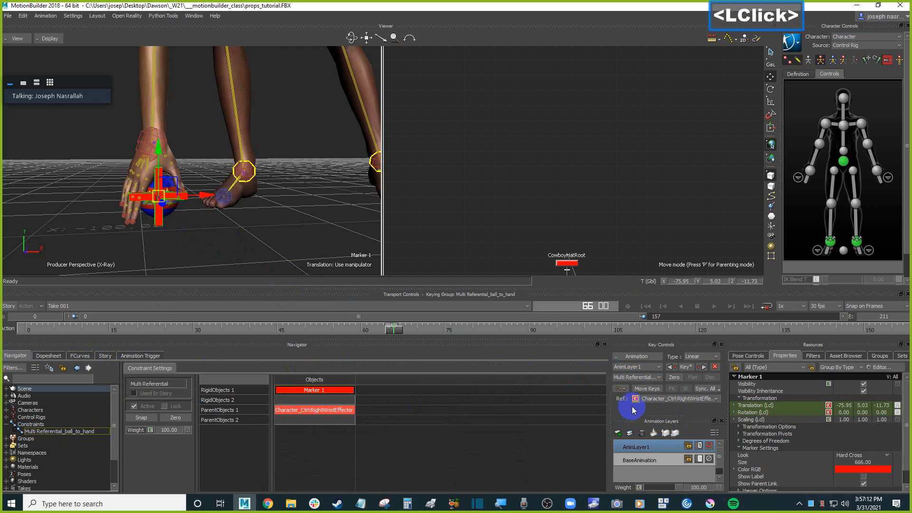
Scrub the timeline and orbit the view to review the ball following the right hand.
mouse_move(395, 330)
left_mouse_down()
mouse_move(452, 330)
mouse_move(260, 322)
mouse_move(517, 330)
left_mouse_up()
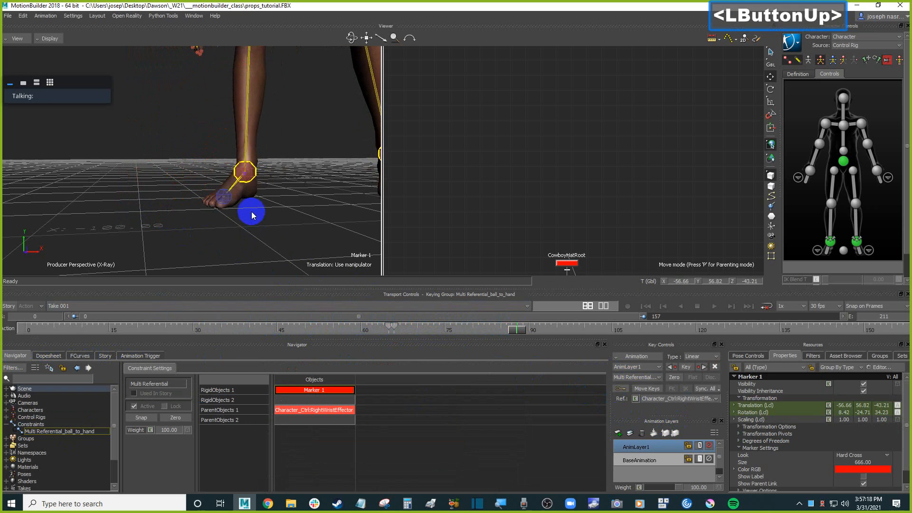
left_click_drag(261, 200, 337, 238, "ctrl+shift")
left_click_drag(516, 329, 774, 330)
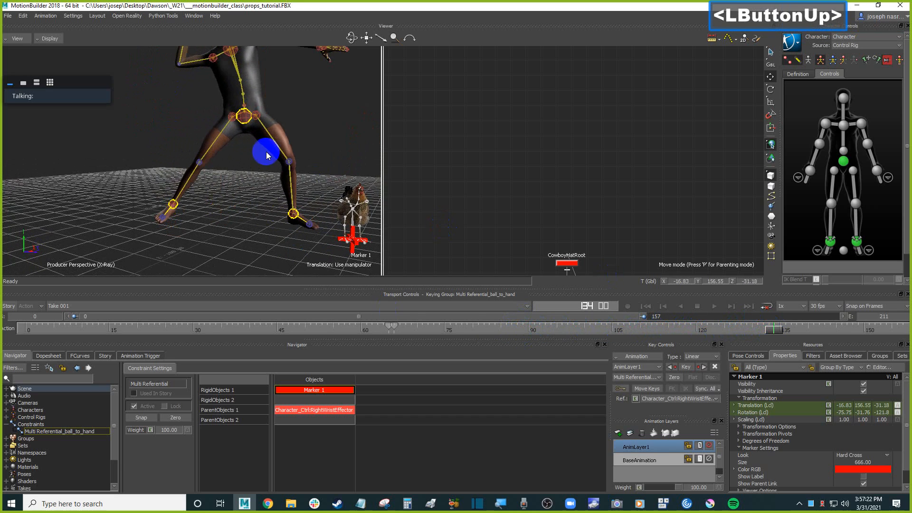
scroll(320, 156, "down", 3)
left_click_drag(320, 156, 319, 189, "ctrl")
key("ctrl+a")
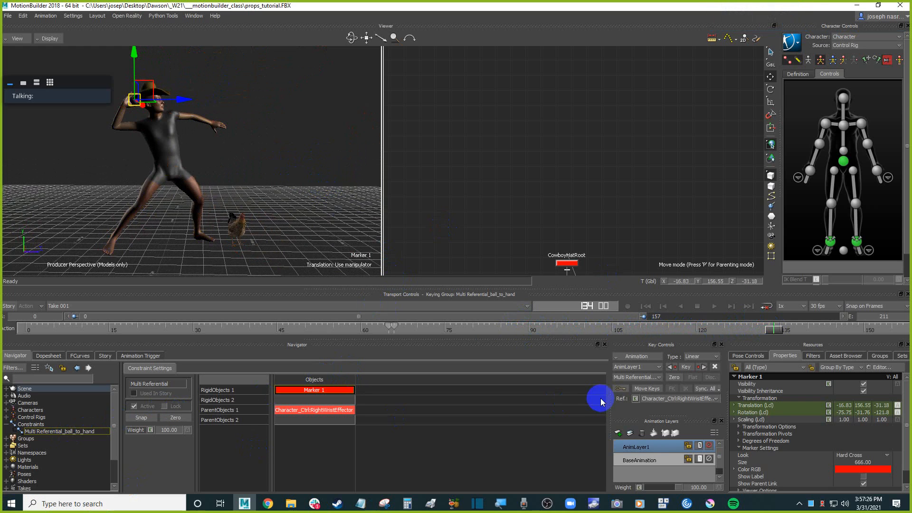
Around frame 142, key the current referential and switch the constraint's referential to Marker 1.
left_click_drag(770, 331, 822, 334)
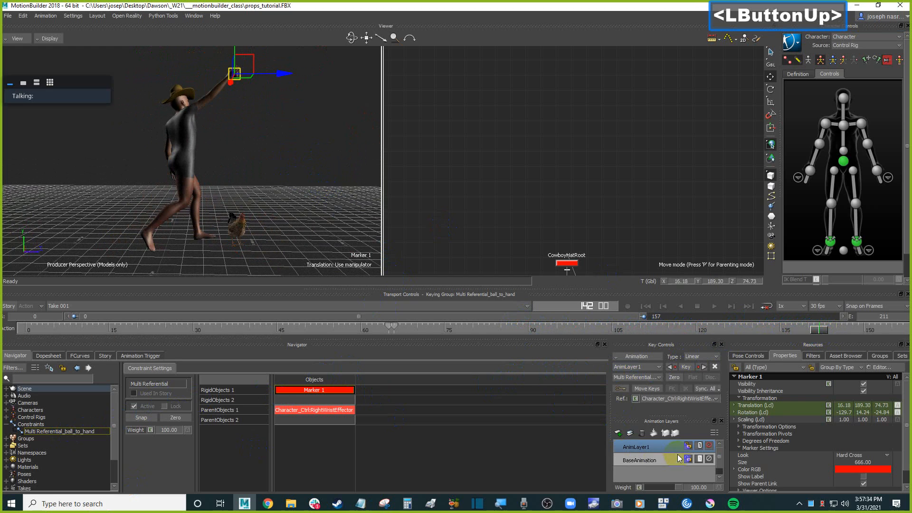
left_click(636, 400)
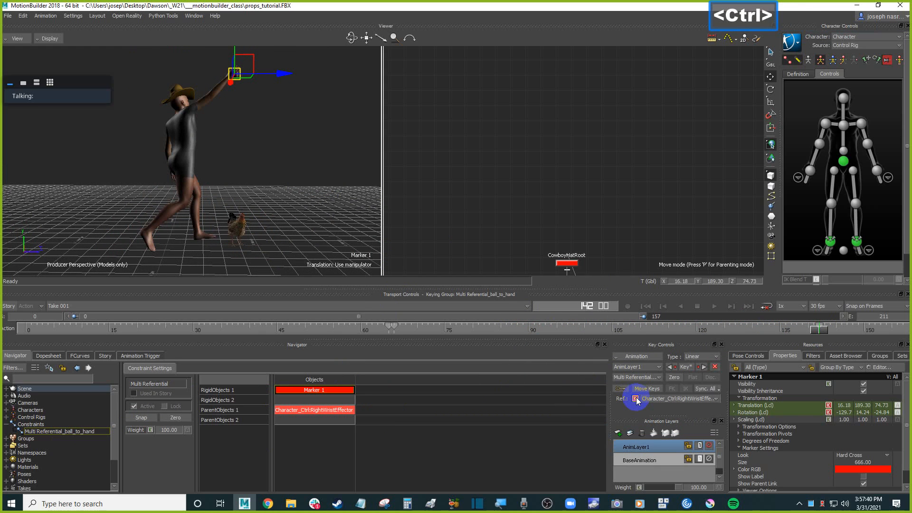
key("ctrl+Right")
left_click(680, 398)
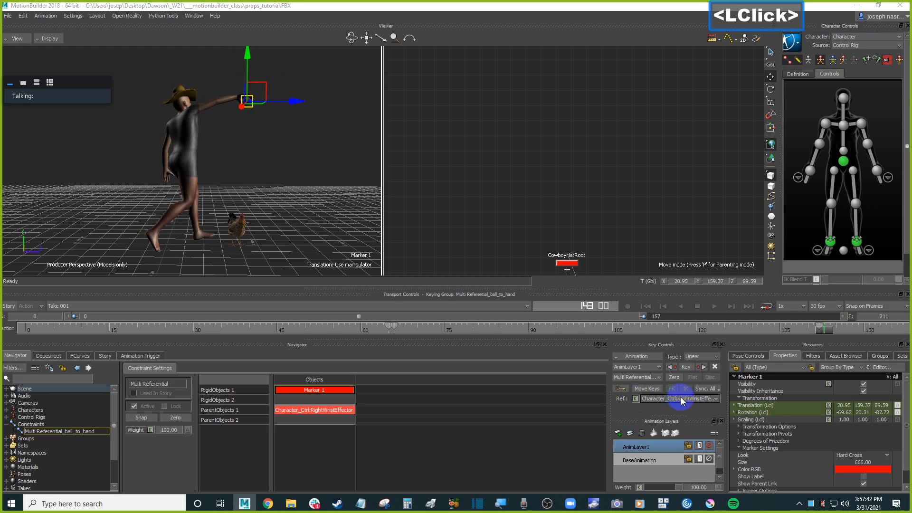
left_click(671, 406)
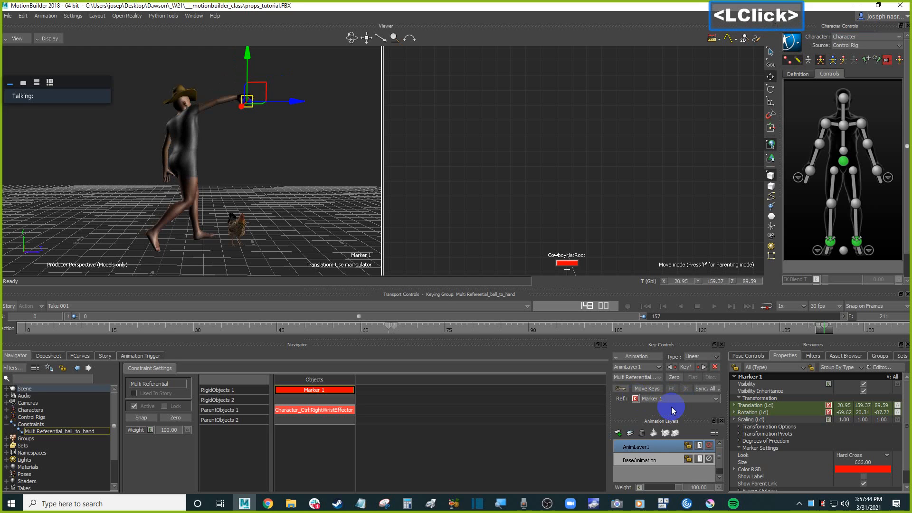
Scrub back through the animation to frame 0 and inspect Marker 1 and the ball from several angles.
left_click_drag(829, 327, 865, 328)
scroll(309, 189, "up", 2)
left_click_drag(309, 189, 290, 197, "ctrl")
left_click_drag(867, 332, 567, 328)
scroll(286, 200, "down", 2)
left_click_drag(287, 200, 323, 187, "shift")
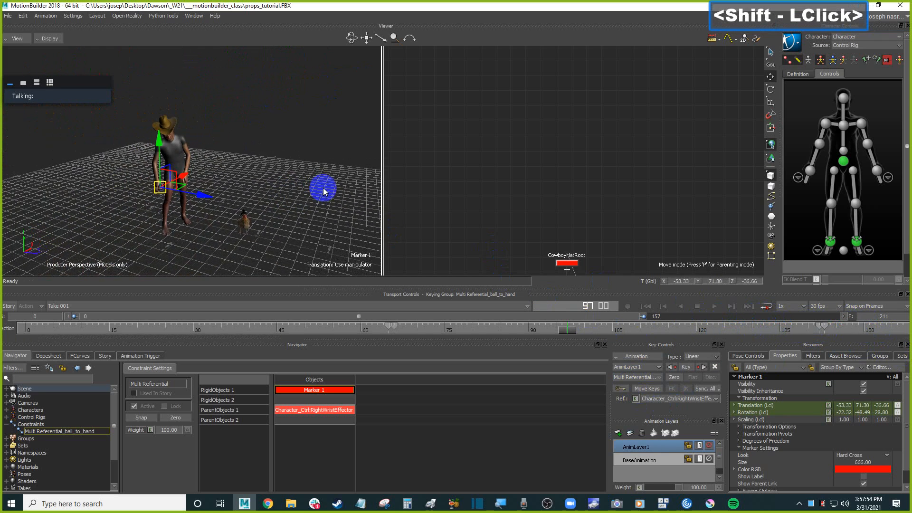
scroll(412, 306, "up", 2)
left_click_drag(570, 333, 10, 313)
mouse_move(254, 215)
left_mouse_down("shift")
mouse_move(279, 191)
mouse_move(320, 183)
left_mouse_up("shift")
left_click(250, 194)
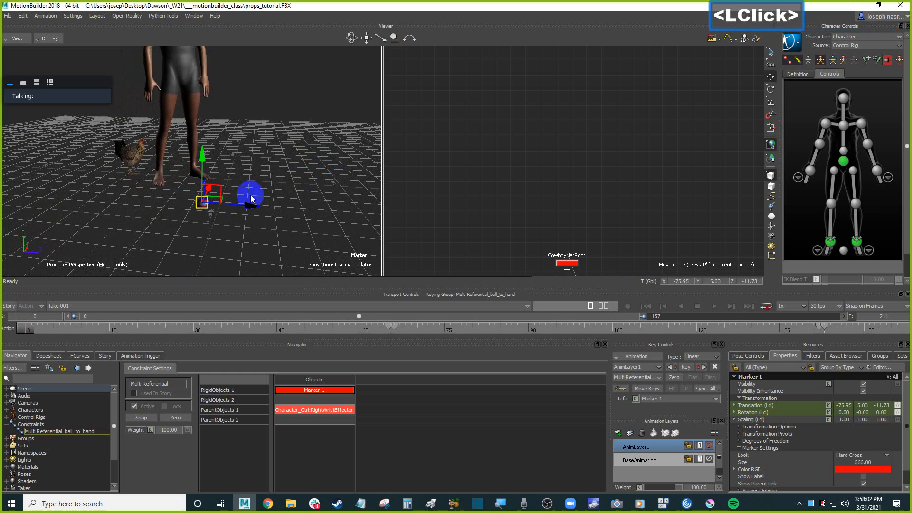
scroll(266, 218, "up", 2)
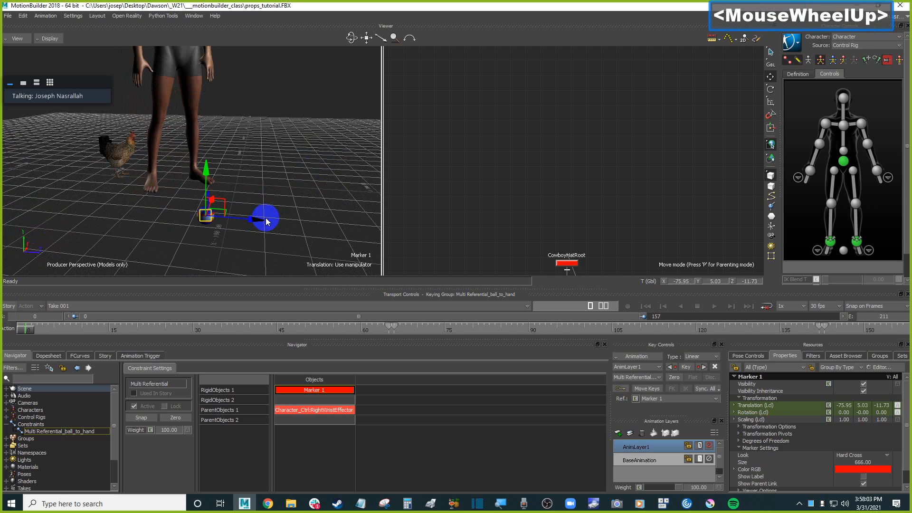
left_click(324, 211)
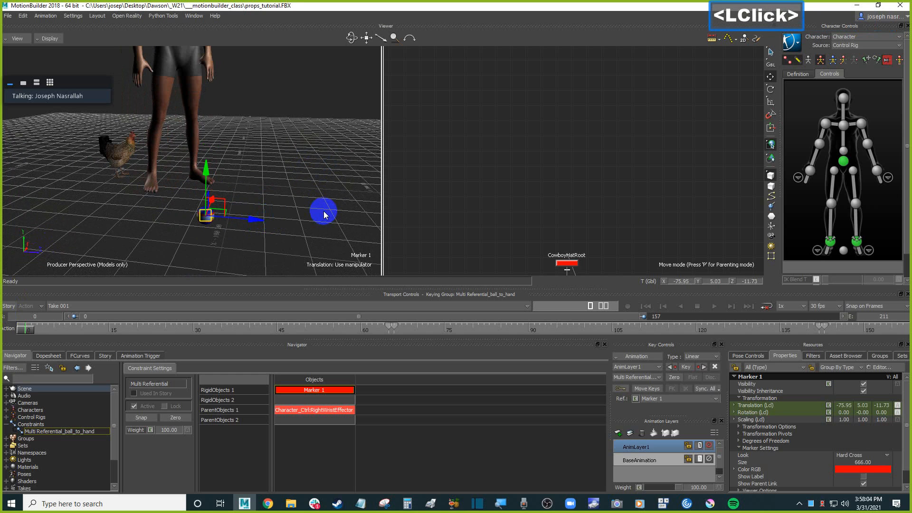
key("ctrl+a")
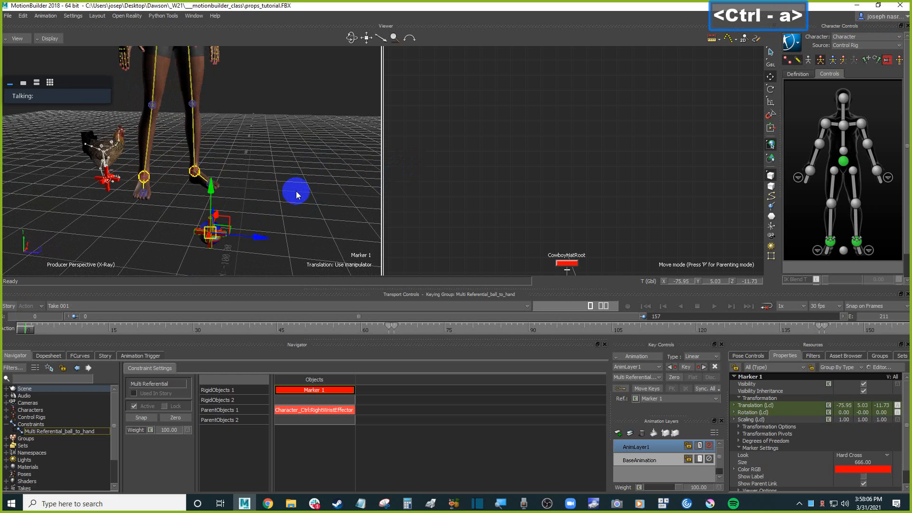
key("ctrl+a")
left_click_drag(312, 196, 325, 220, "ctrl")
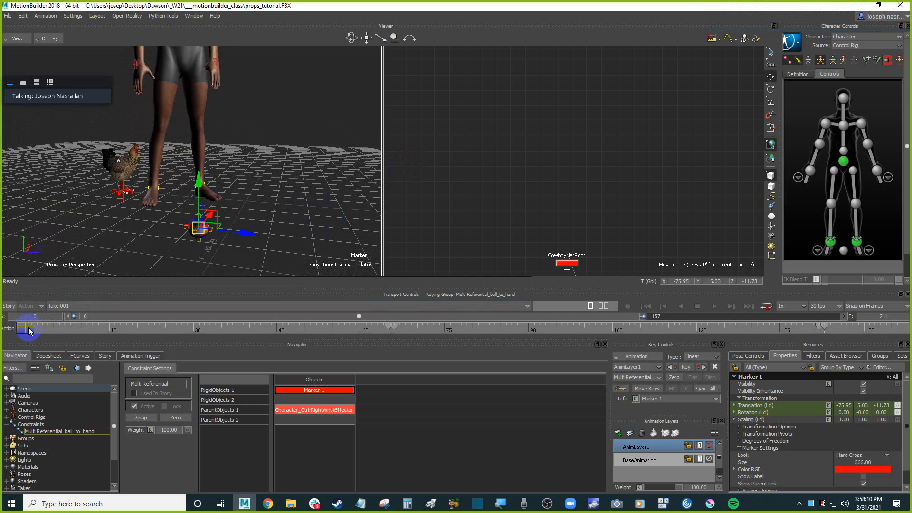
Select the separate Marker object and move it along its Z axis toward the chicken.
left_click(306, 201)
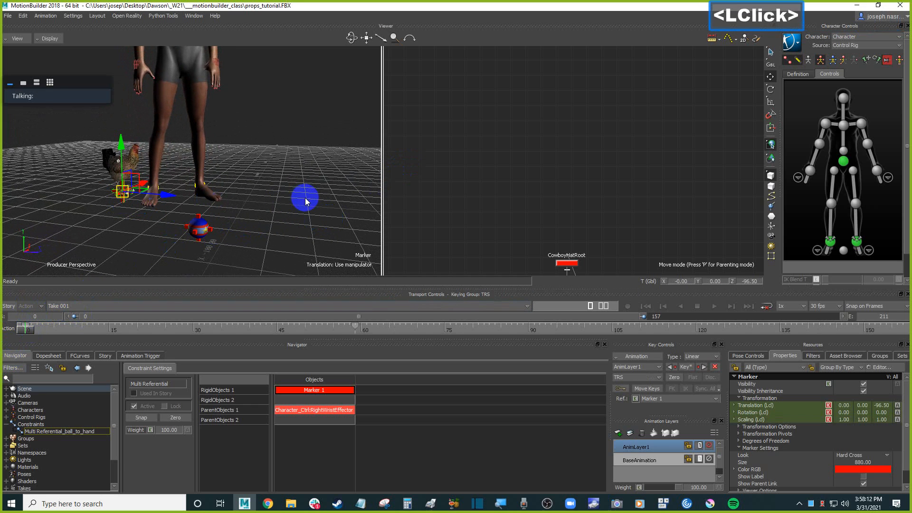
scroll(261, 188, "down", 2)
left_click_drag(261, 187, 221, 189, "ctrl")
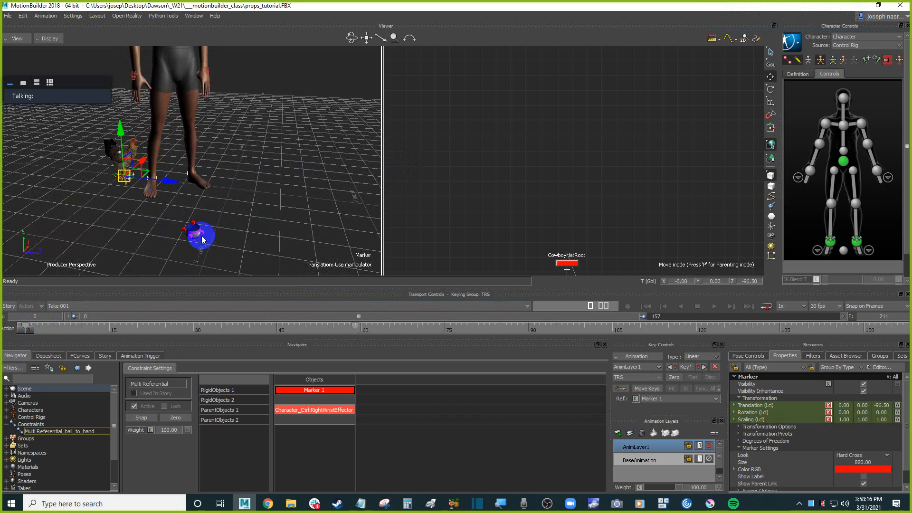
mouse_move(169, 177)
left_mouse_down()
mouse_move(452, 193)
mouse_move(271, 167)
left_mouse_up()
Reposition the Marker beside the chicken, key its pose, and delete its key at frame 59.
scroll(271, 167, "down", 2)
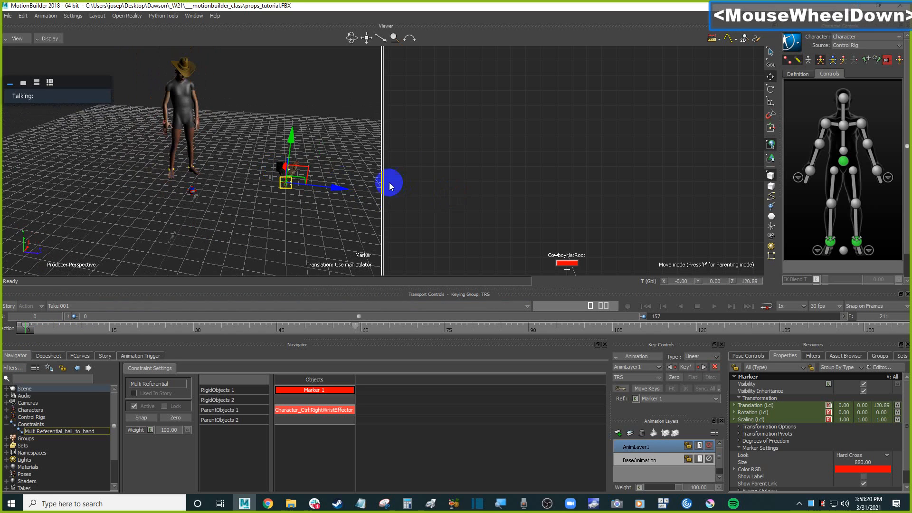
scroll(305, 188, "up", 2)
scroll(316, 187, "down", 1)
mouse_move(315, 188)
left_mouse_down("shift")
mouse_move(271, 181)
mouse_move(340, 207)
mouse_move(442, 206)
mouse_move(353, 245)
mouse_move(363, 234)
left_mouse_up("shift")
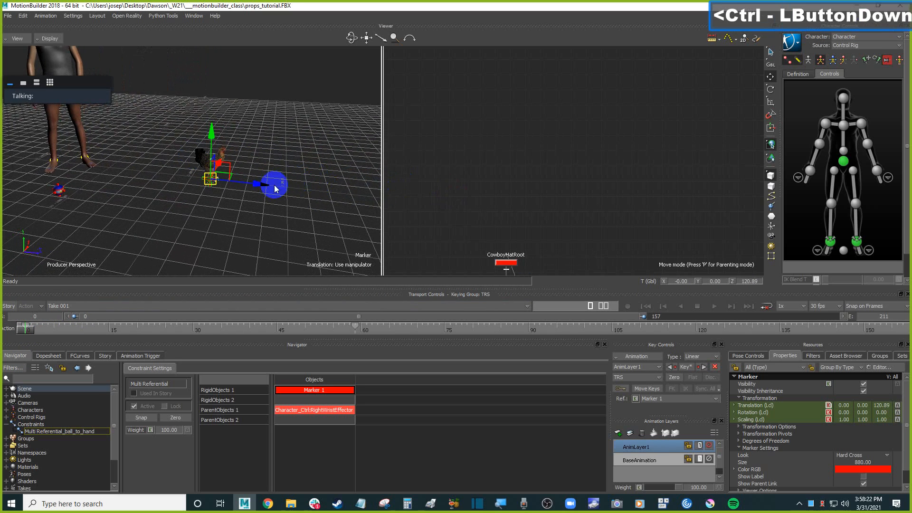
key("F5")
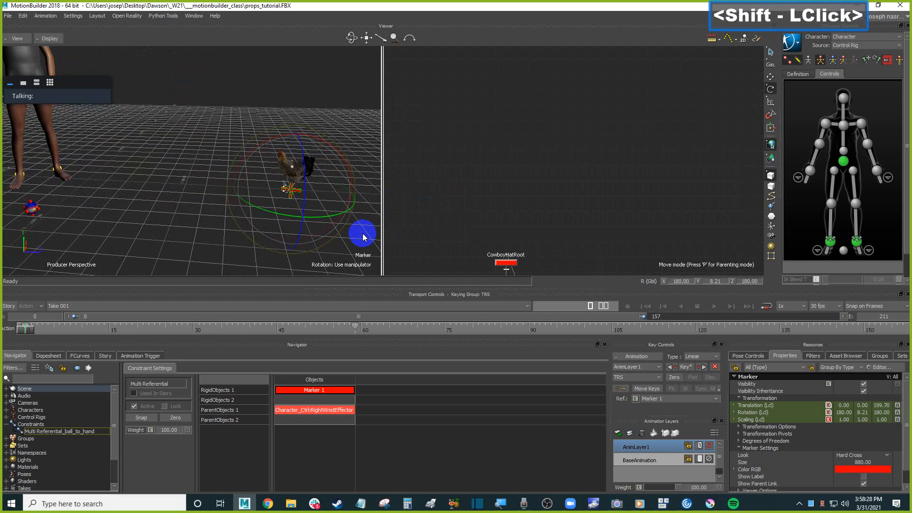
key("k")
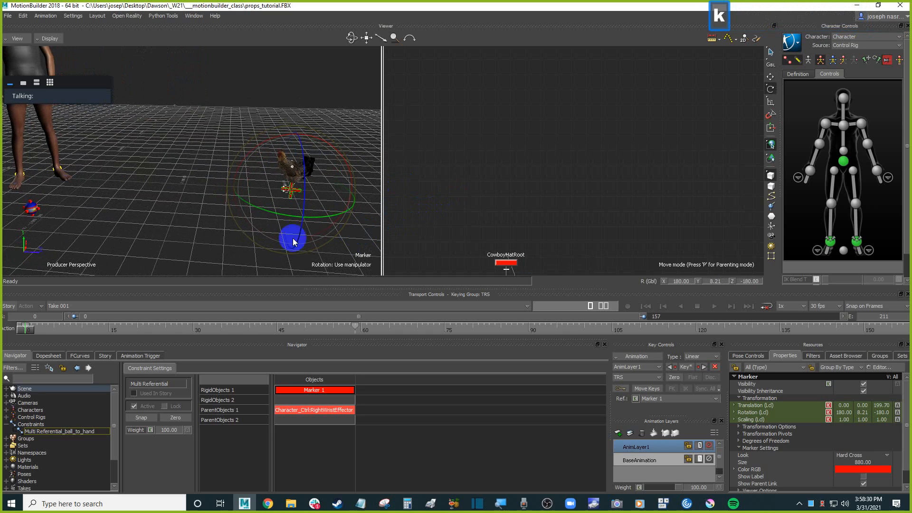
key("Right")
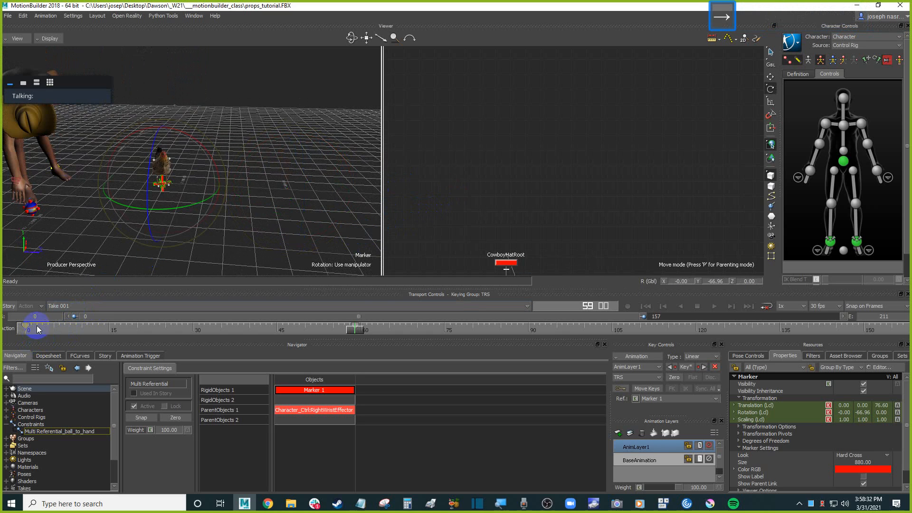
key("Delete")
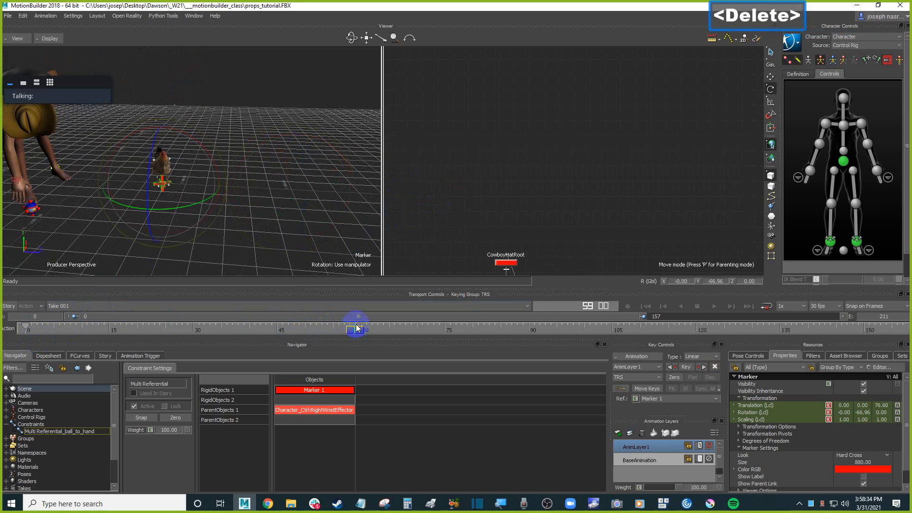
At frame 0, select Marker 1 and move the ball next to the chicken on the ground.
mouse_move(10, 328)
left_mouse_down()
mouse_move(366, 327)
mouse_move(22, 328)
left_mouse_up()
left_click_drag(90, 200, 142, 201, "shift")
scroll(110, 219, "up", 3)
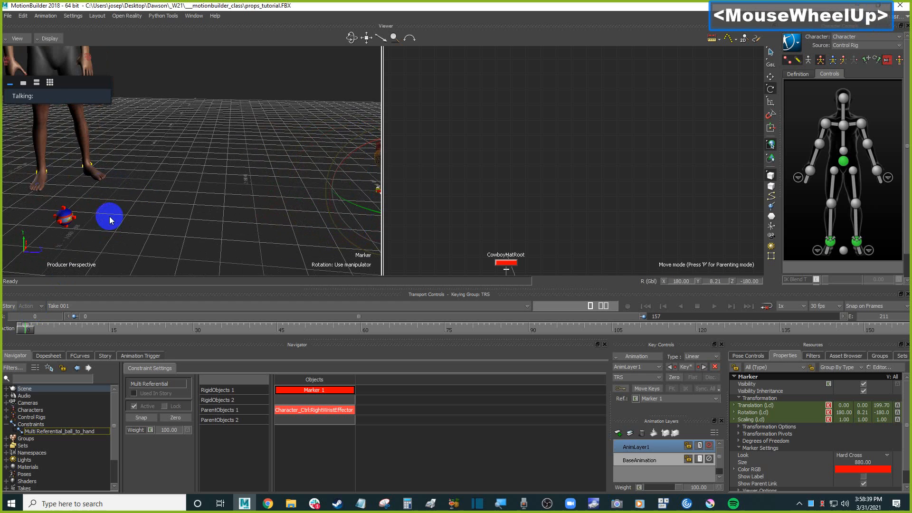
left_click(72, 226)
scroll(208, 229, "down", 3)
left_click_drag(246, 206, 233, 217, "shift")
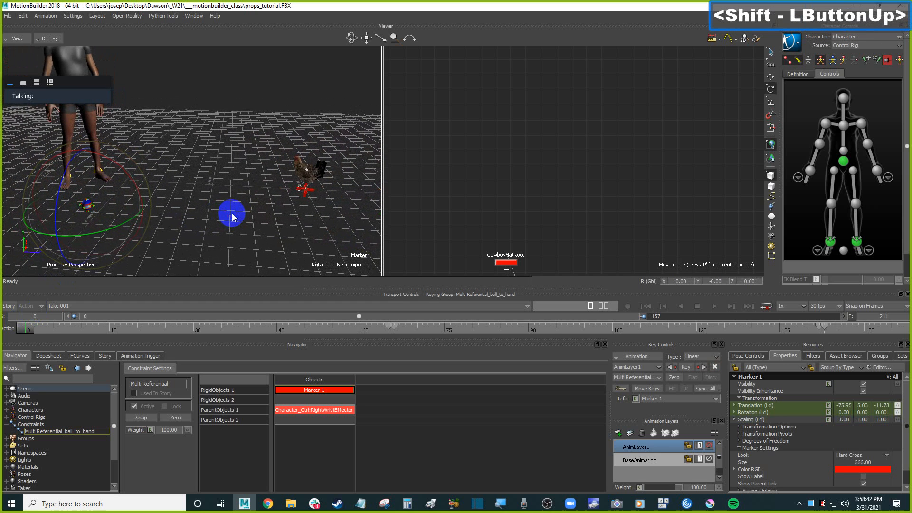
key("t")
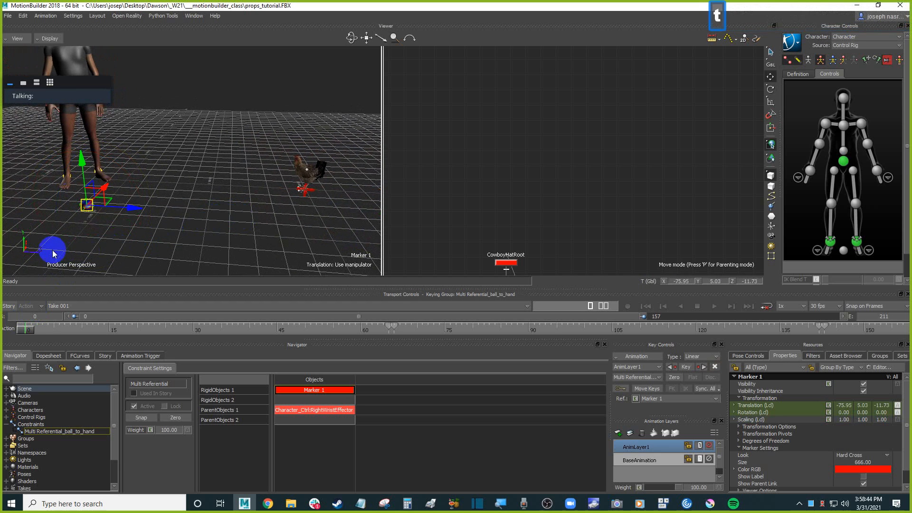
left_click_drag(129, 197, 137, 212)
mouse_move(310, 207)
left_mouse_down()
mouse_move(318, 225)
mouse_move(268, 236)
mouse_move(310, 200)
left_mouse_up()
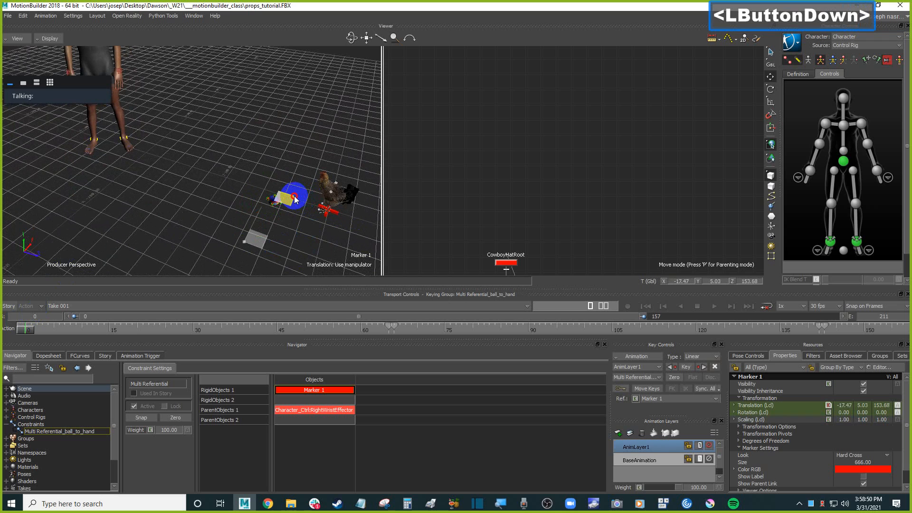
left_click_drag(288, 196, 290, 195)
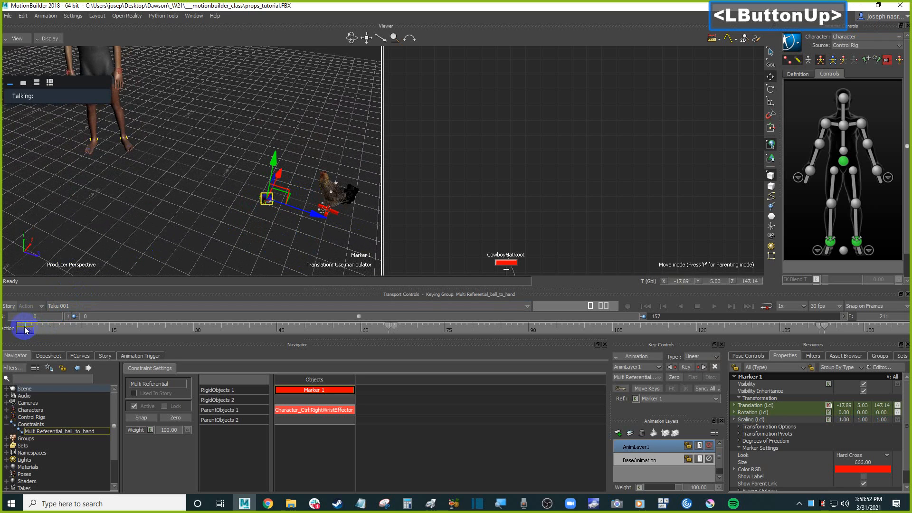
Scrub between frame 0 and frame 65 to check the ball's placement against the hand.
left_click(55, 329)
left_click_drag(55, 331, 388, 331)
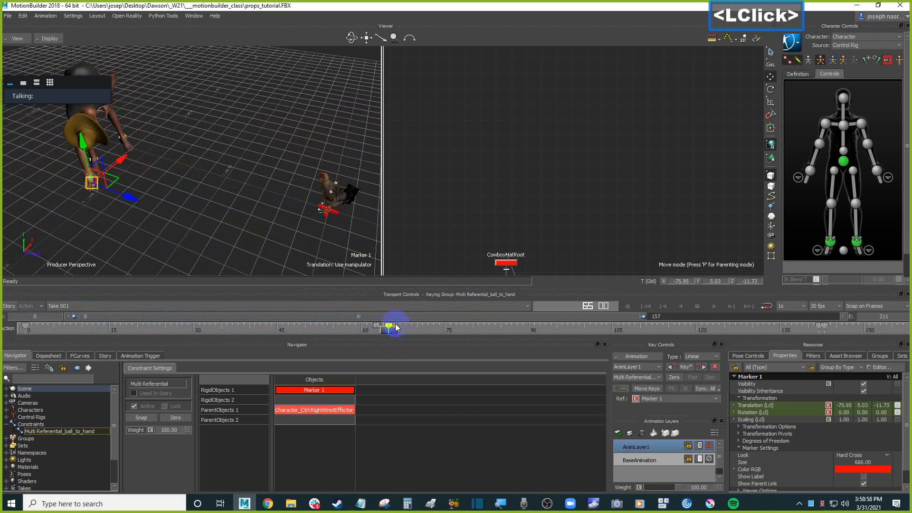
mouse_move(387, 331)
left_mouse_down()
mouse_move(19, 331)
mouse_move(393, 331)
left_mouse_up()
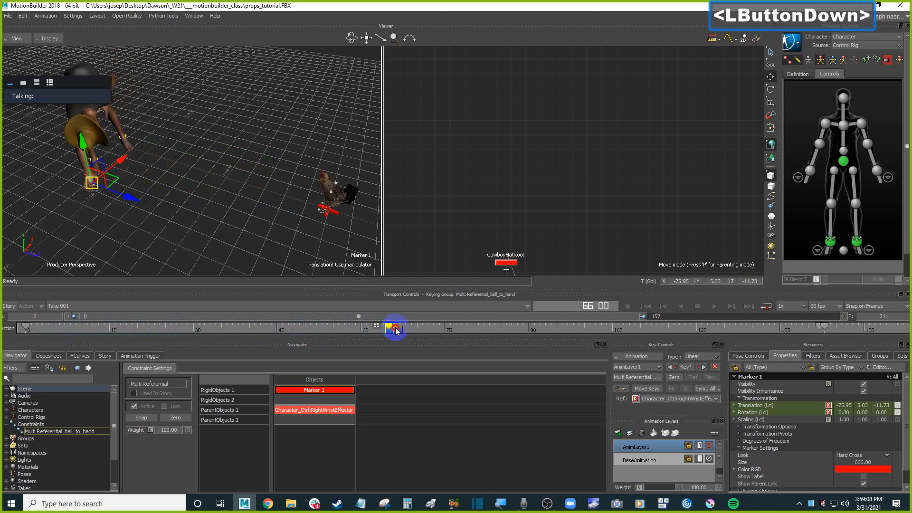
left_click_drag(385, 331, 28, 331)
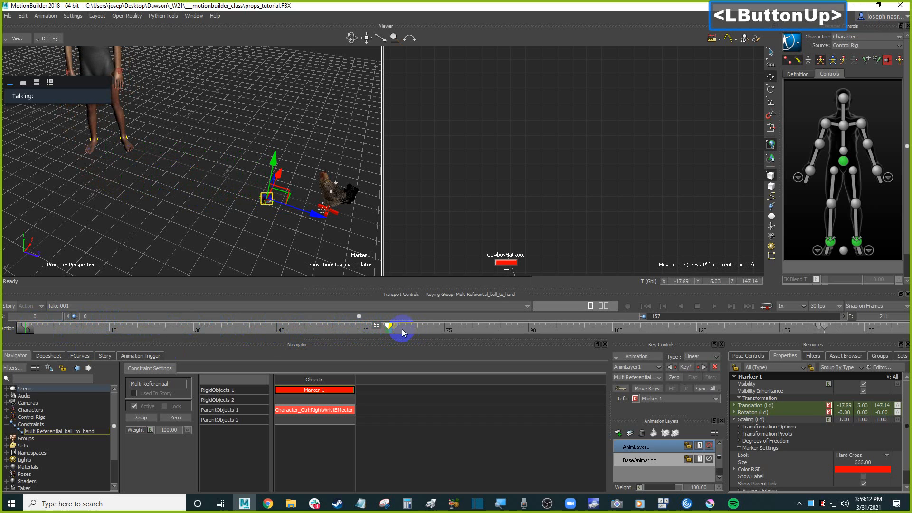
mouse_move(28, 331)
left_mouse_down()
mouse_move(387, 331)
mouse_move(14, 330)
mouse_move(26, 325)
left_mouse_up()
left_click_drag(118, 330, 25, 332)
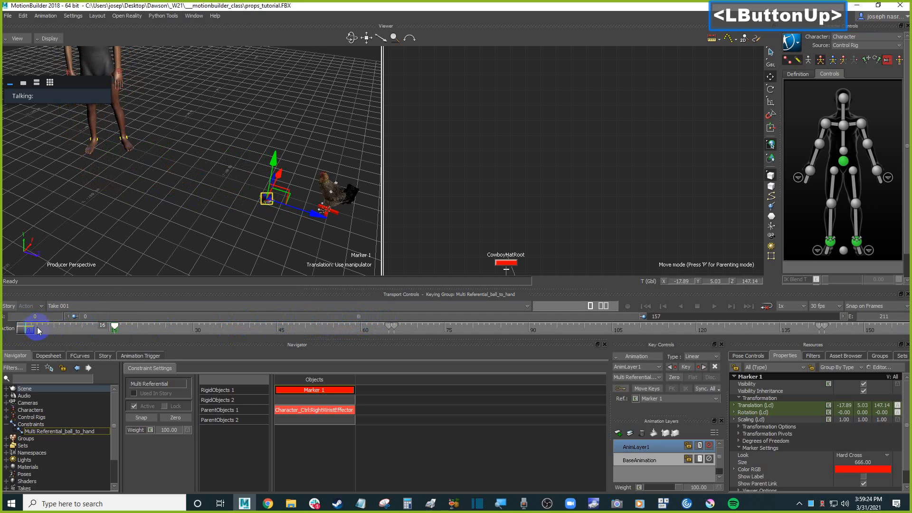
At frame 6, move the Marker onto the ball beside the chicken and set a key.
left_click(335, 213)
scroll(334, 213, "up", 3)
left_click_drag(334, 214, 276, 187, "shift")
left_click_drag(278, 190, 290, 224, "ctrl")
left_click_drag(28, 331, 111, 332)
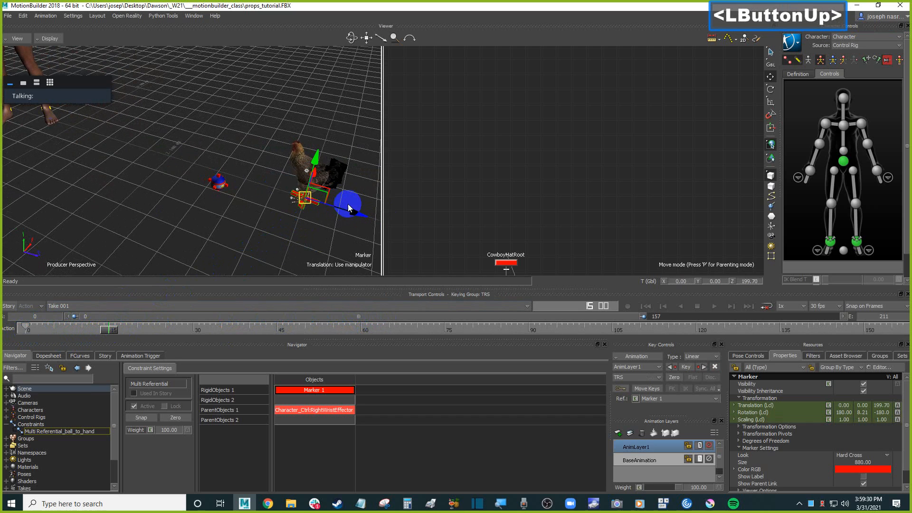
mouse_move(359, 215)
left_mouse_down()
mouse_move(287, 212)
mouse_move(269, 229)
mouse_move(314, 167)
mouse_move(269, 184)
left_mouse_up()
mouse_move(273, 190)
left_mouse_down("ctrl+shift")
mouse_move(298, 199)
mouse_move(312, 193)
left_mouse_up("ctrl+shift")
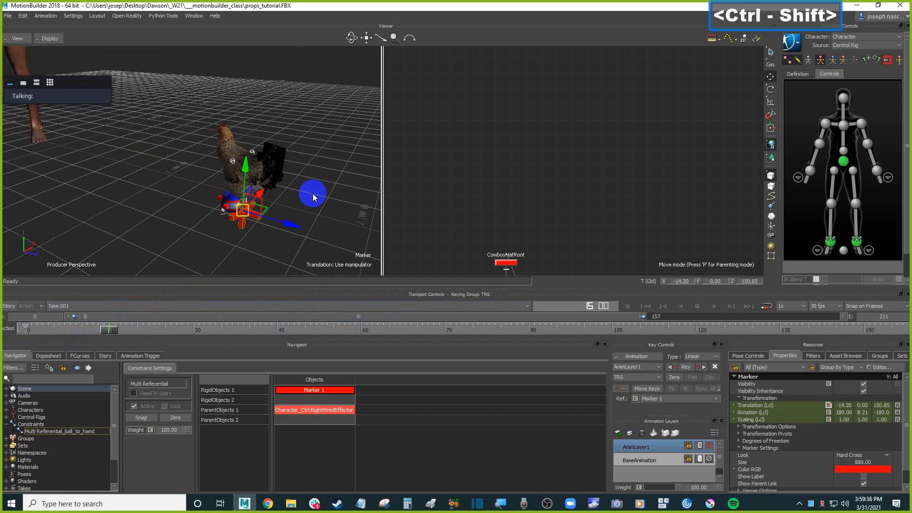
key("k")
Scrub through the rest of the animation and orbit the view to review the ball and Marker 1.
left_click_drag(104, 333, 155, 326)
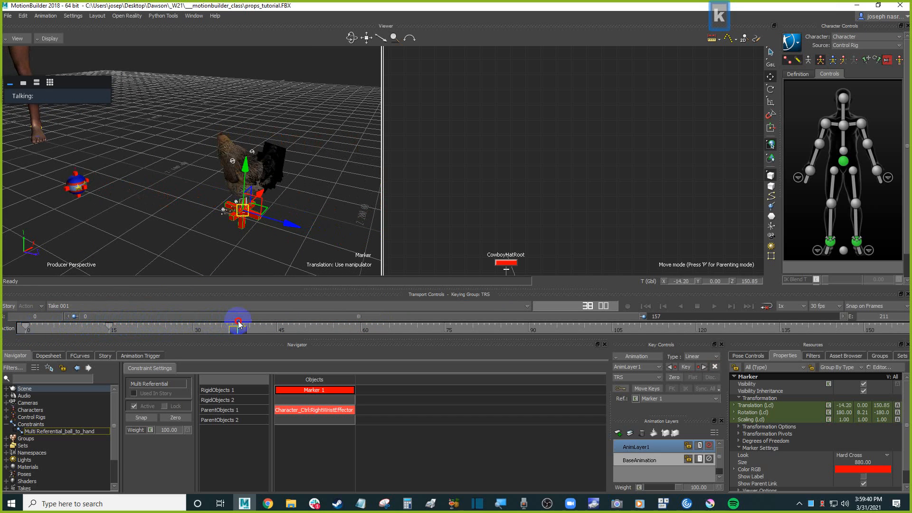
left_click_drag(238, 323, 244, 323)
scroll(147, 207, "down", 4)
left_click_drag(147, 209, 235, 243, "ctrl+shift")
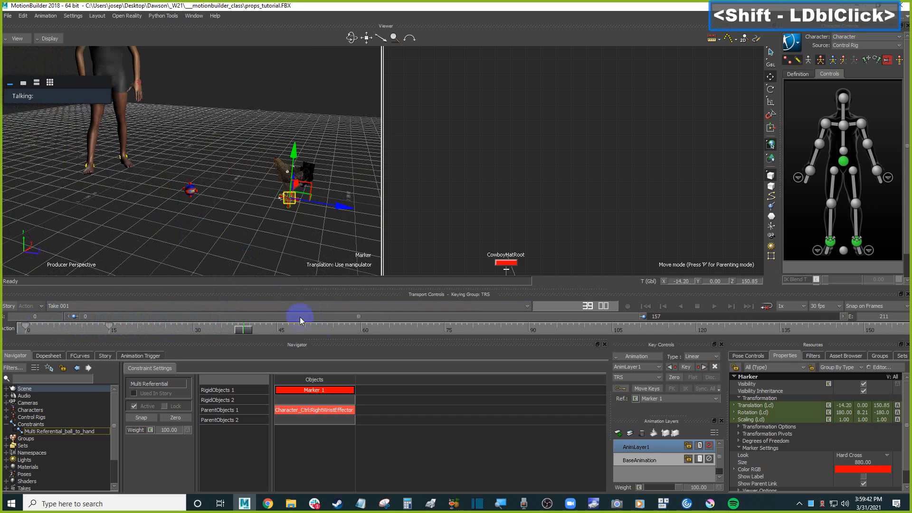
left_click_drag(243, 330, 526, 330)
scroll(187, 204, "down", 2)
left_click_drag(190, 209, 237, 248, "shift")
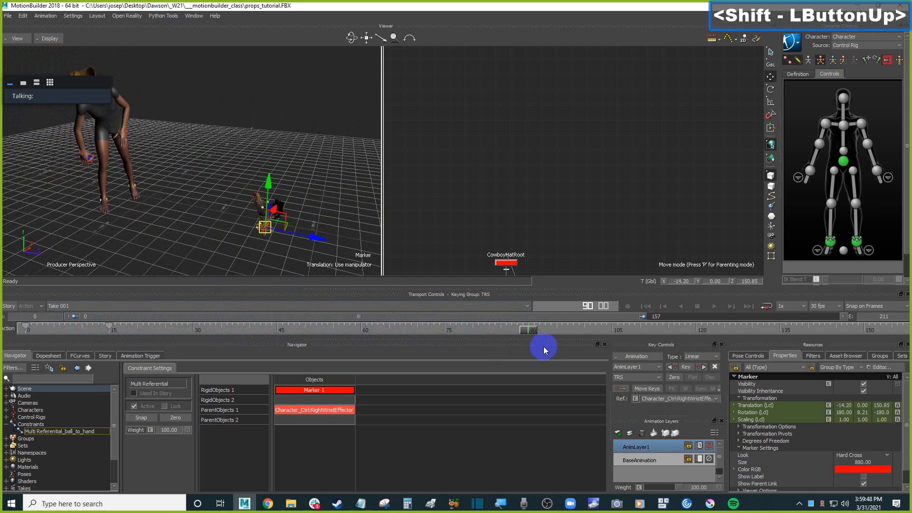
left_click_drag(531, 334, 829, 315)
scroll(304, 141, "up", 5)
left_click_drag(285, 97, 249, 138, "shift")
left_click(238, 64)
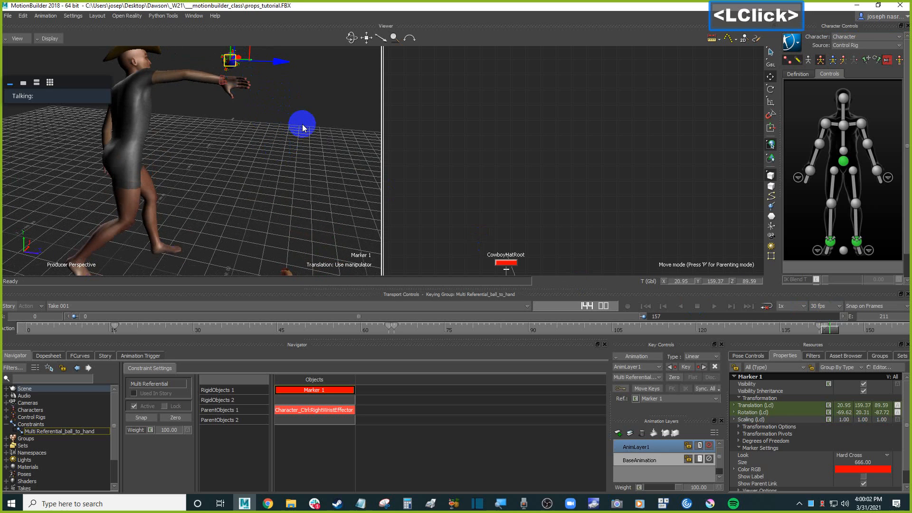
scroll(317, 121, "down", 3)
left_click_drag(319, 125, 308, 205, "shift")
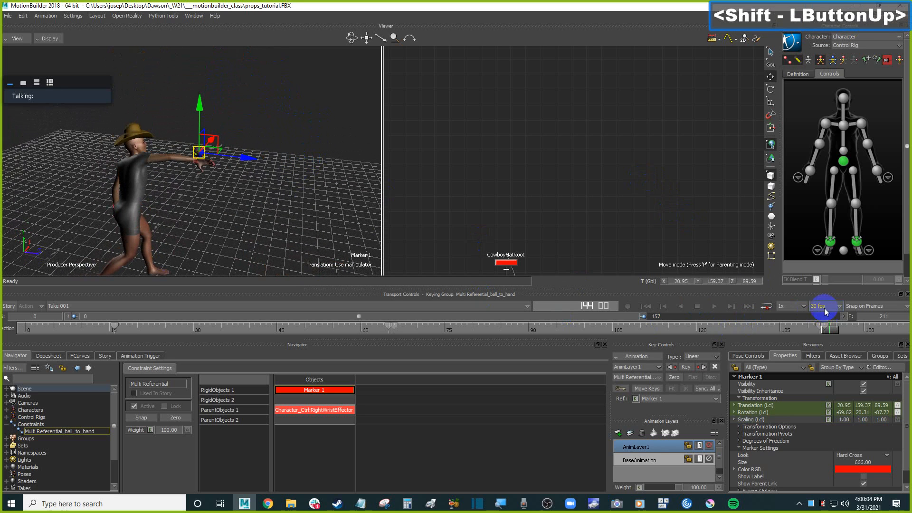
Open the FCurves editor and display Marker 1's translation and rotation curves framed in the graph.
left_click(825, 327)
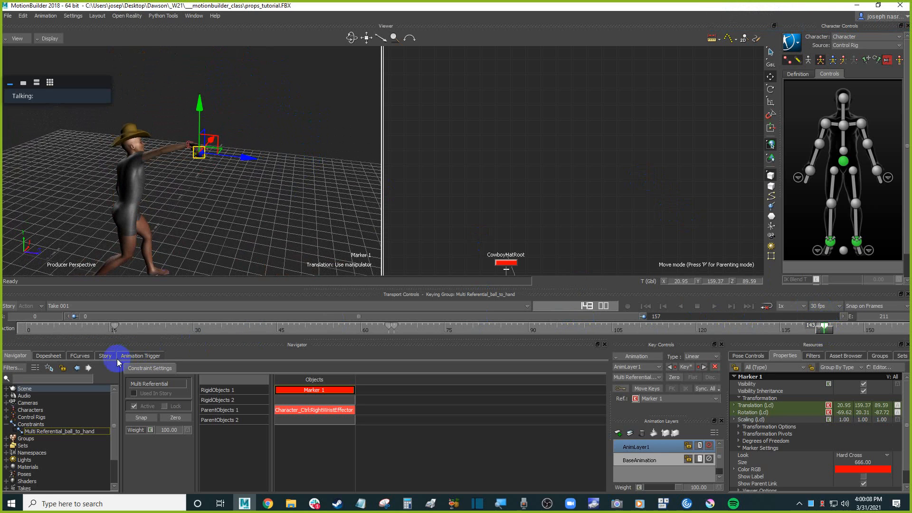
left_click(78, 356)
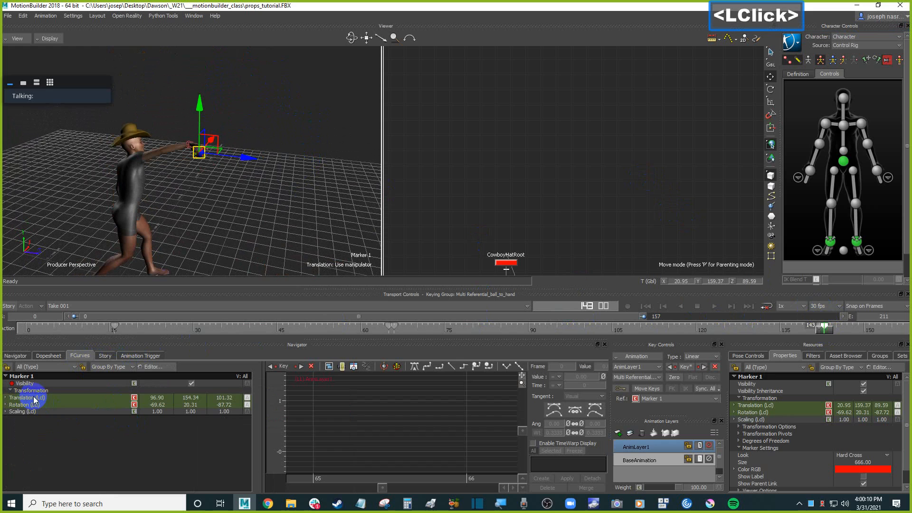
left_click(28, 398)
left_click(34, 405, "ctrl")
key("a")
left_click_drag(415, 413, 382, 423, "ctrl")
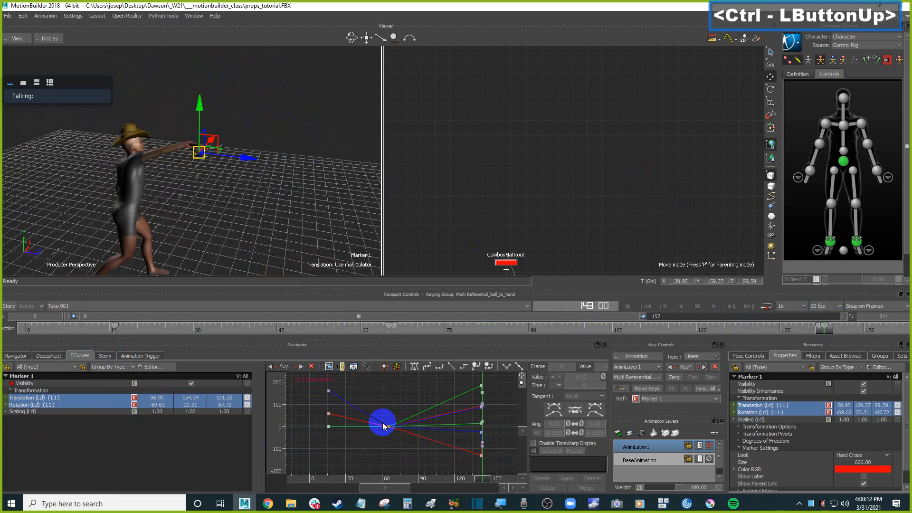
left_click_drag(447, 418, 417, 422, "shift")
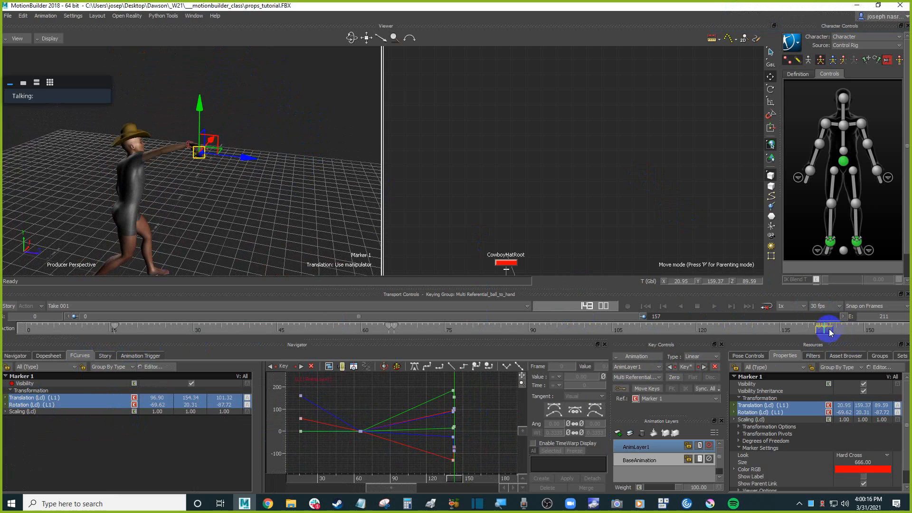
Scrub the timeline and step through Marker 1's keys while orbiting the view to review its motion.
left_click_drag(645, 317, 792, 316)
left_click_drag(287, 136, 293, 178, "ctrl")
mouse_move(207, 166)
left_mouse_down()
mouse_move(281, 136)
mouse_move(311, 164)
left_mouse_up()
scroll(311, 126, "down", 4)
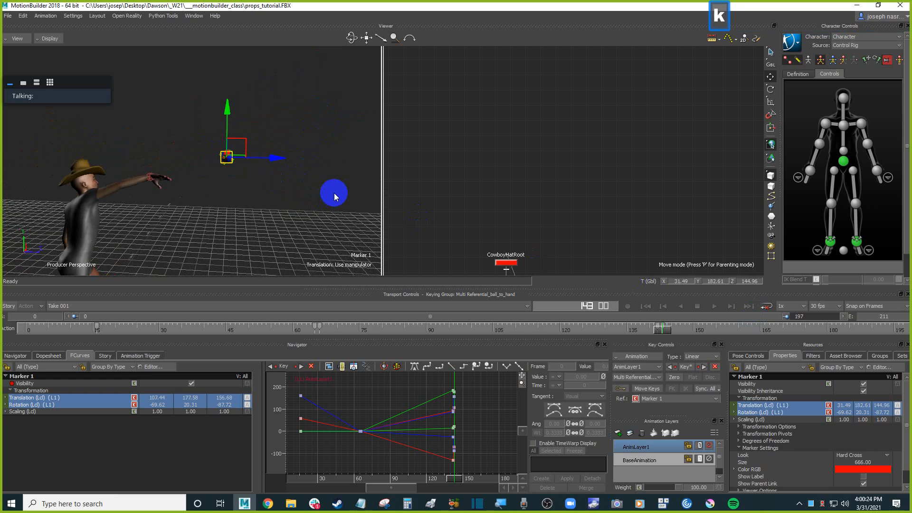
key("ctrl+Left")
key("ctrl+Left")
key("ctrl+Left")
key("ctrl+Right")
key("ctrl+Right")
key("ctrl+Right")
key("ctrl+Right")
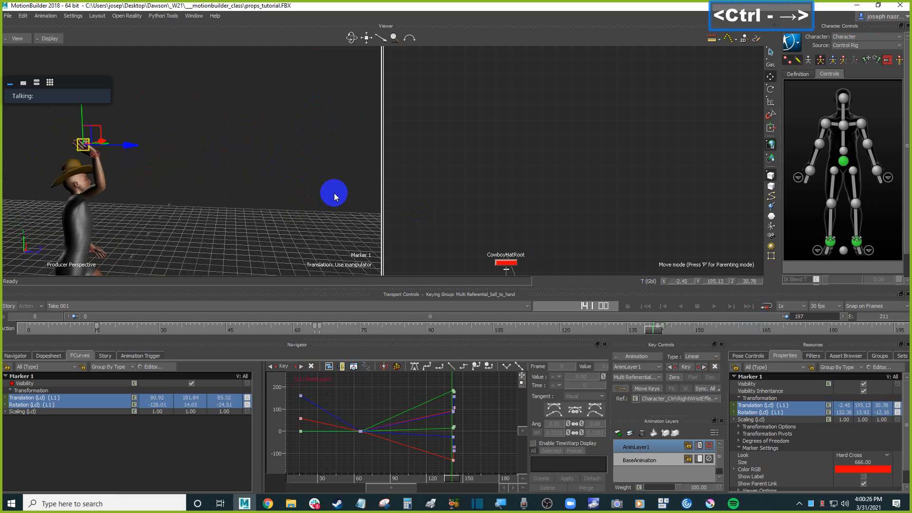
key("ctrl+Right")
key("ctrl+Right")
key("ctrl+Right")
key("ctrl+Right")
key("ctrl+Right")
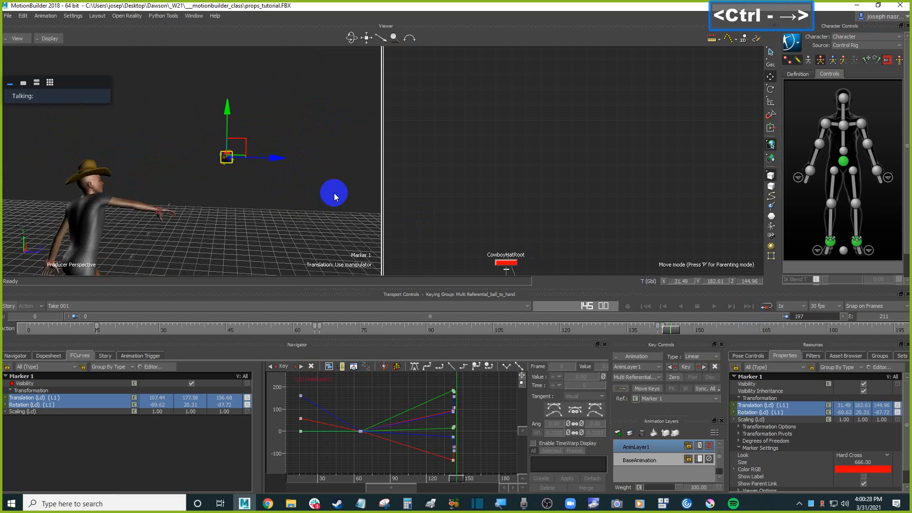
Switch the key interpolation type to Auto, then move Marker 1 forward along the Z axis and set a key.
left_click(707, 358)
left_click(694, 365)
left_click_drag(680, 332, 795, 336)
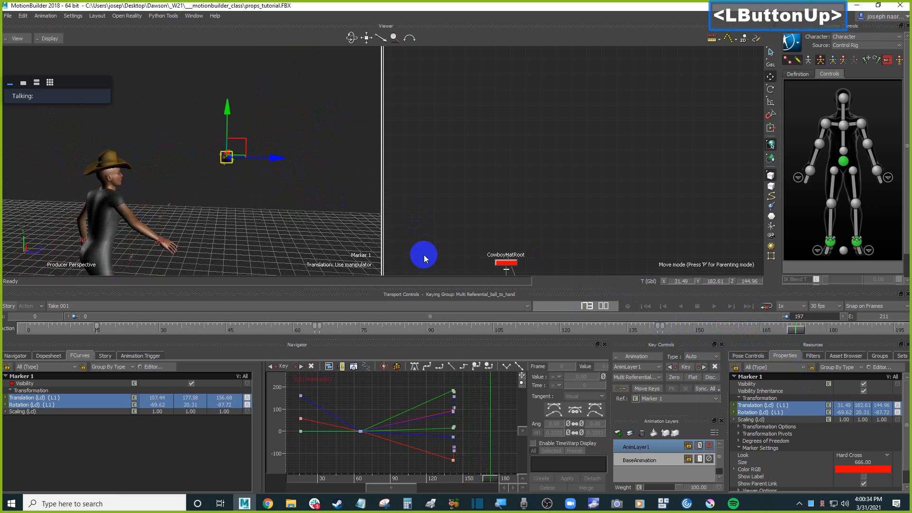
scroll(290, 199, "down", 5)
left_click_drag(286, 149, 199, 138, "shift")
mouse_move(141, 143)
left_mouse_down()
mouse_move(278, 126)
mouse_move(370, 152)
left_mouse_up()
key("k")
At a later frame, move Marker 1 further forward and down toward the ground.
mouse_move(827, 326)
left_mouse_down()
mouse_move(621, 327)
mouse_move(808, 332)
mouse_move(796, 331)
left_mouse_up()
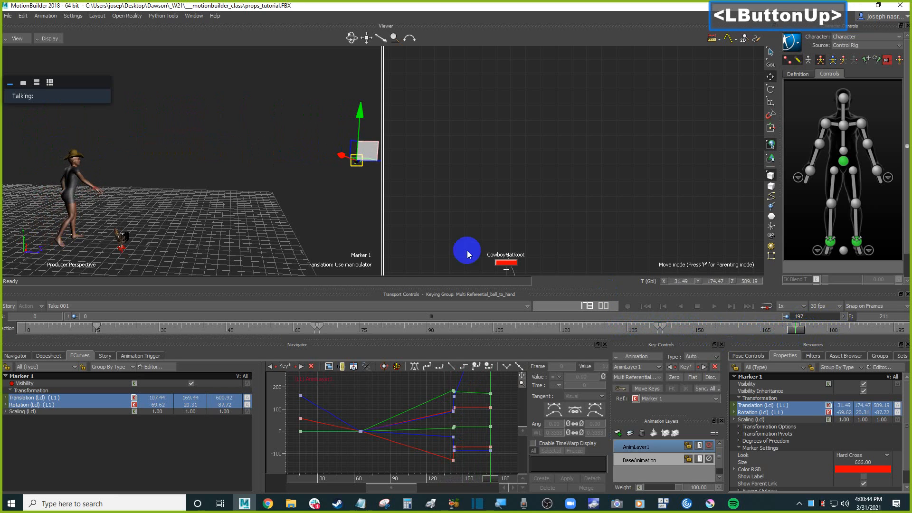
mouse_move(289, 184)
left_mouse_down("ctrl")
mouse_move(315, 200)
mouse_move(255, 194)
left_mouse_up("ctrl")
mouse_move(289, 140)
left_mouse_down()
mouse_move(315, 179)
mouse_move(356, 196)
left_mouse_up()
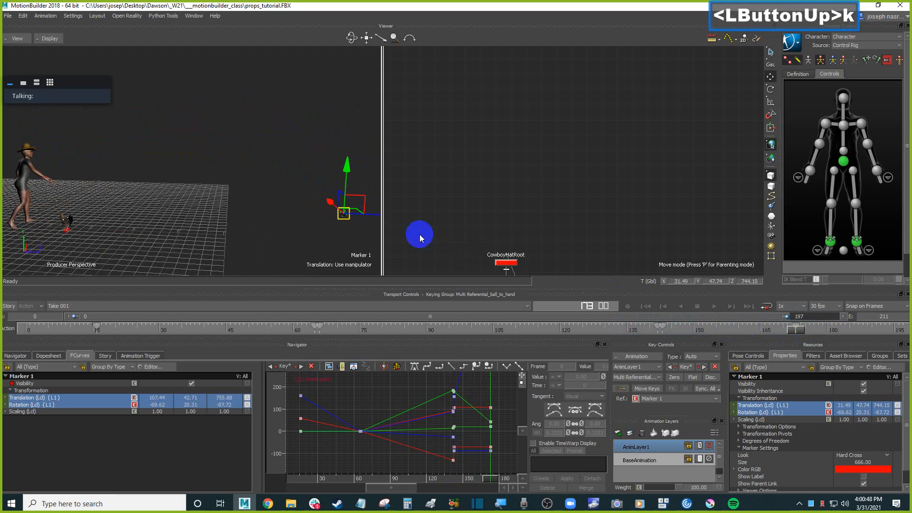
Step back a frame range, raise Marker 1 upward along the Y axis and set a key.
key("Left")
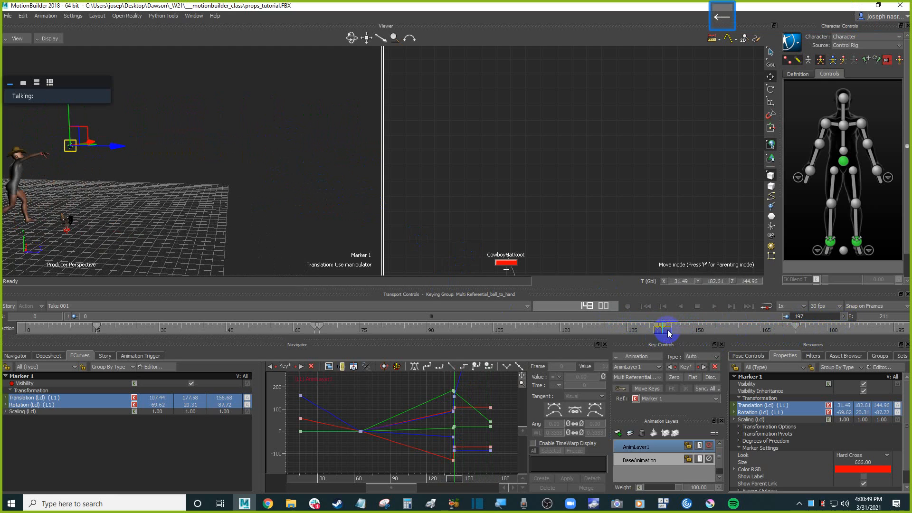
mouse_move(669, 332)
left_mouse_down()
mouse_move(758, 329)
mouse_move(709, 330)
mouse_move(720, 331)
left_mouse_up()
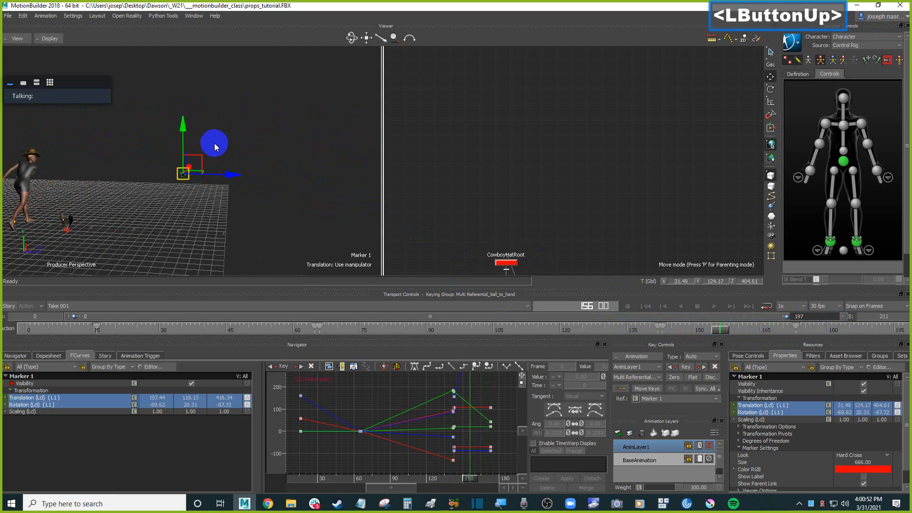
left_click_drag(185, 117, 185, 90)
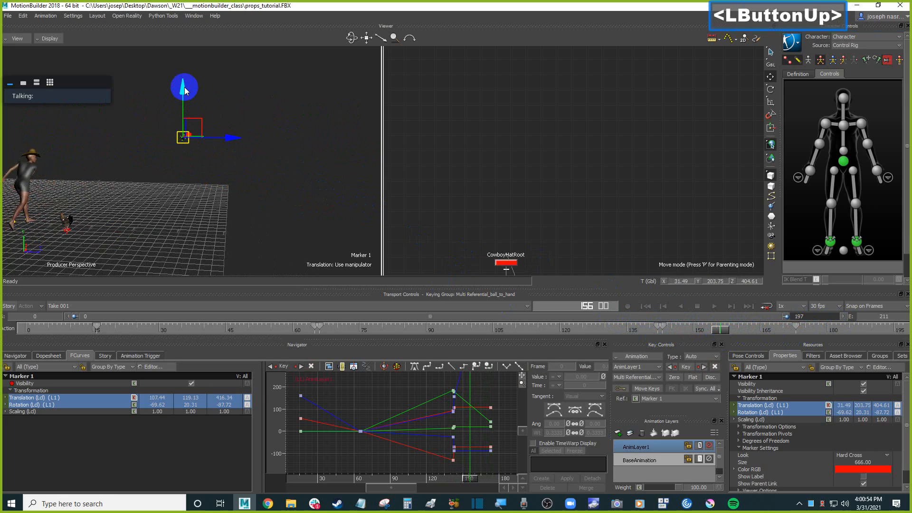
key("k")
Deselect everything and switch the viewer's display mode to X-Ray.
left_click_drag(301, 175, 298, 181, "shift")
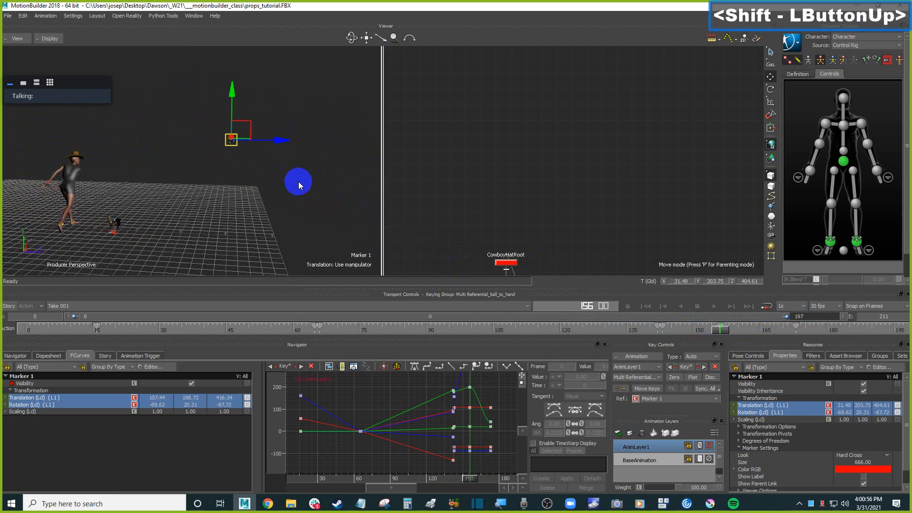
left_click(293, 189)
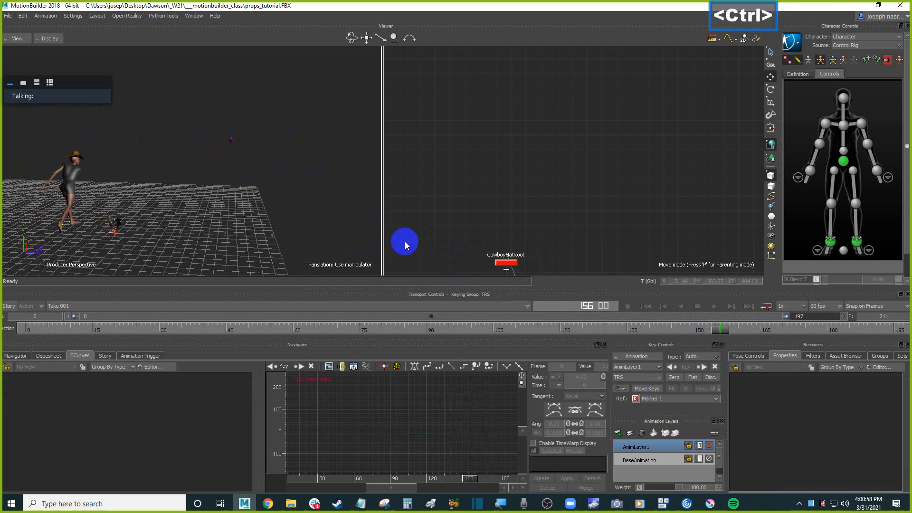
key("ctrl+space")
left_click_drag(267, 158, 289, 224, "ctrl")
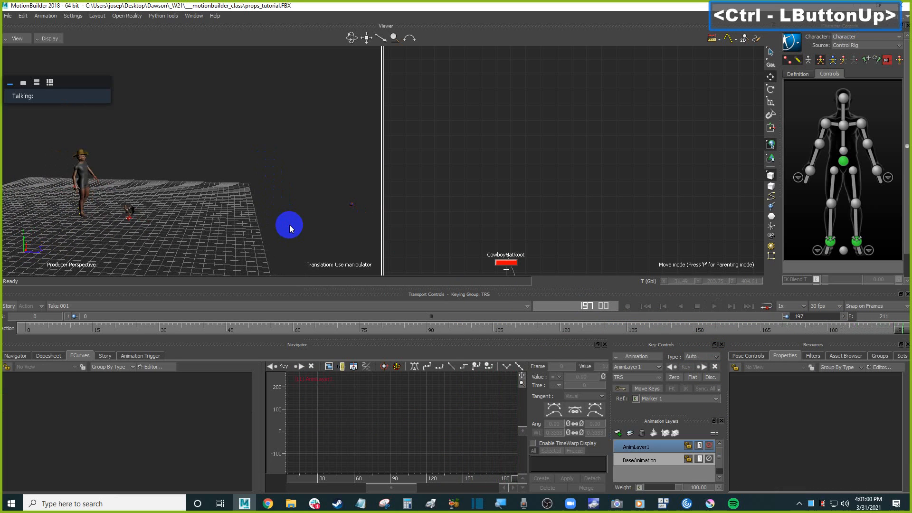
key("ctrl+a")
left_click_drag(260, 197, 253, 197, "ctrl")
key("ctrl+space")
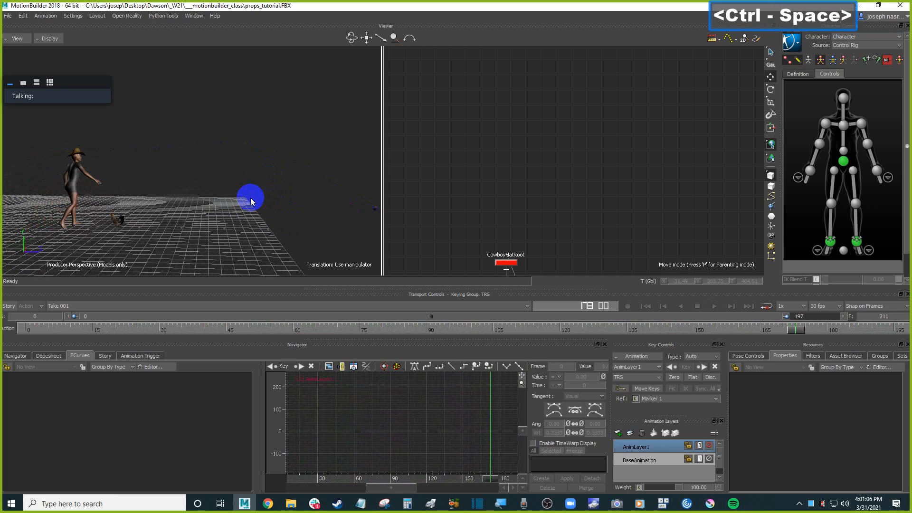
mouse_move(281, 188)
left_mouse_down("shift")
mouse_move(311, 209)
mouse_move(266, 197)
mouse_move(301, 206)
mouse_move(279, 203)
mouse_move(300, 214)
mouse_move(275, 197)
left_mouse_up("shift")
scroll(298, 214, "up", 2)
scroll(279, 204, "up", 2)
key("ctrl+a")
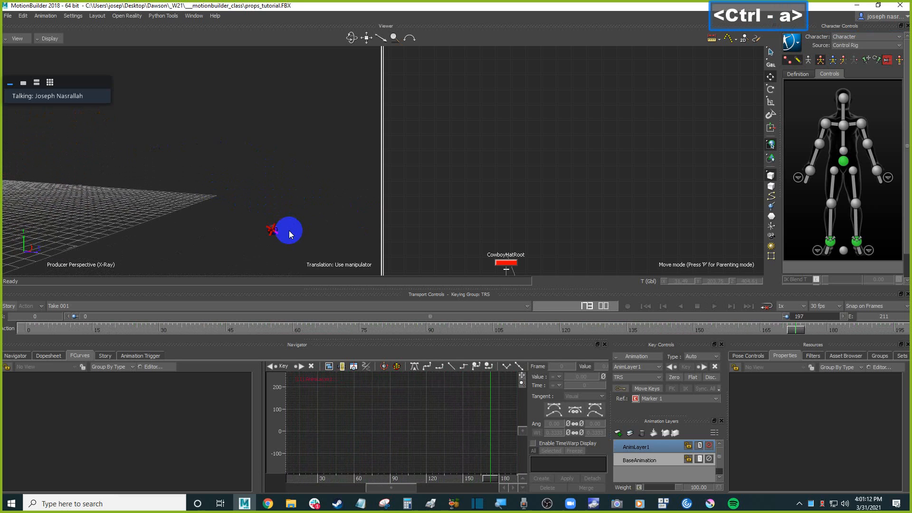
Select Marker 1, step back through frames and turn on trajectory display to show its motion path.
left_click(275, 232)
scroll(224, 197, "down", 2)
left_click_drag(223, 198, 244, 200, "shift")
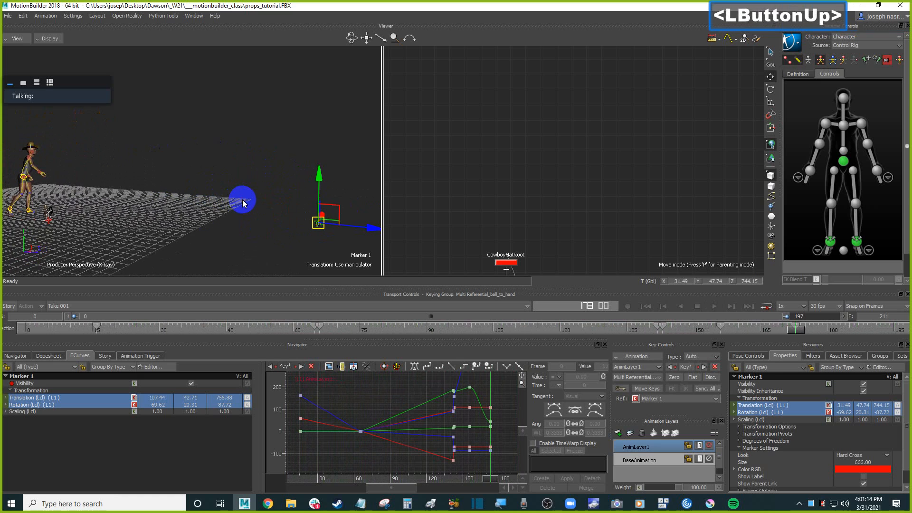
key("Left")
key("Left")
key("Left")
key("Left")
key("Left")
key("Left")
key("Left")
key("Left")
key("Left")
key("Left")
key("Left")
key("Left")
key("Left")
key("Left")
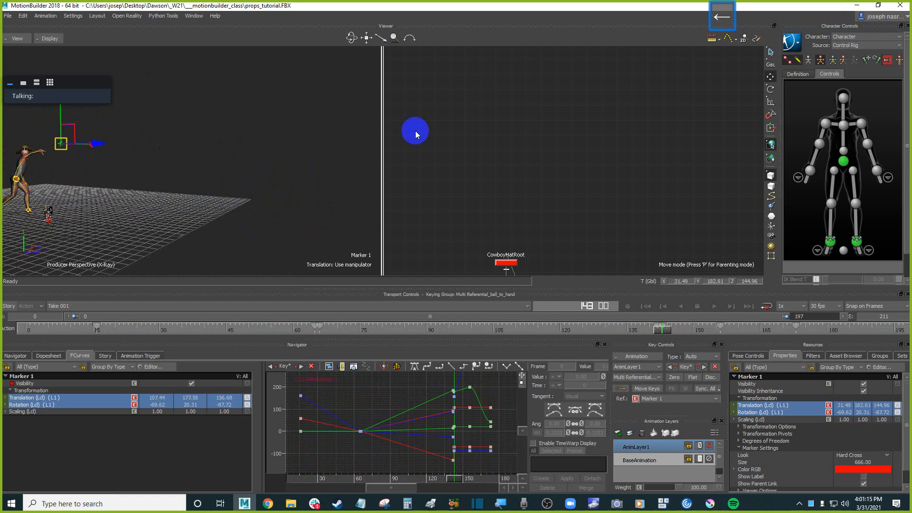
left_click(730, 40)
left_click_drag(198, 147, 260, 150, "ctrl")
scroll(215, 159, "up", 2)
scroll(261, 152, "up", 3)
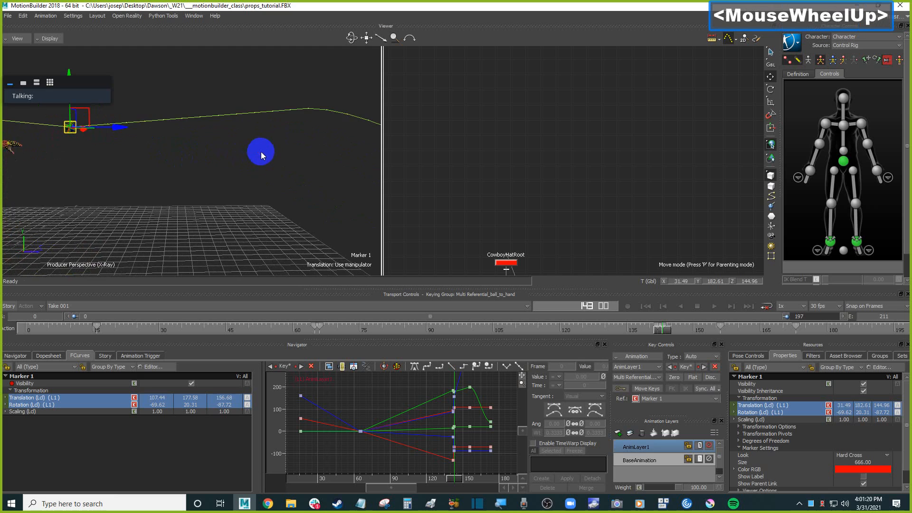
left_click(785, 355, "shift")
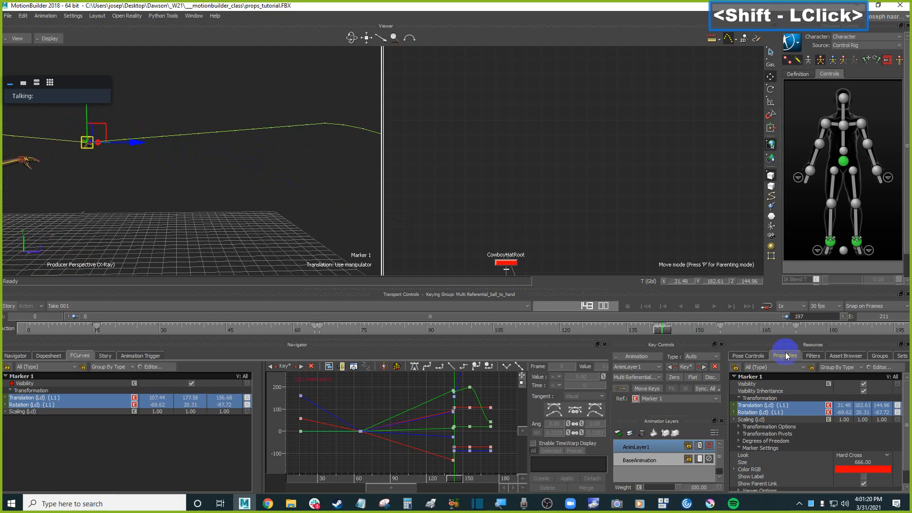
left_click(663, 326)
right_click(664, 328)
mouse_move(769, 415)
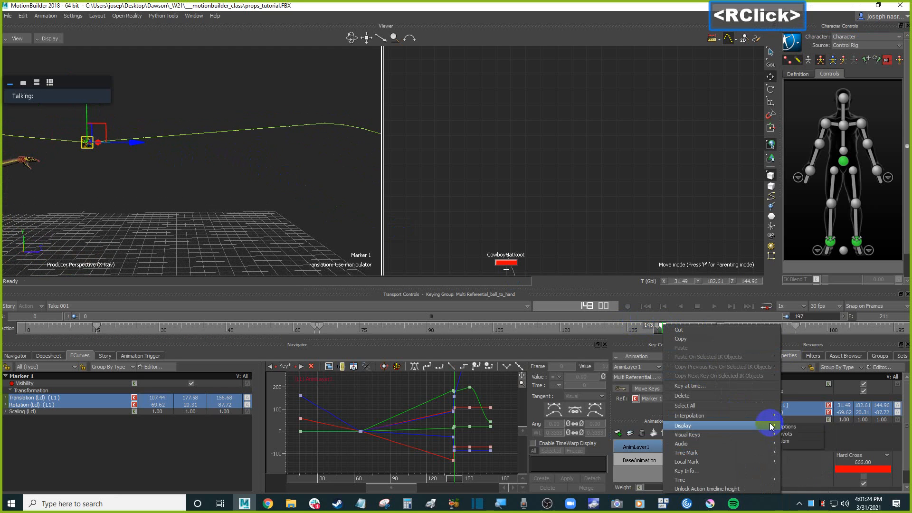
left_click(790, 416)
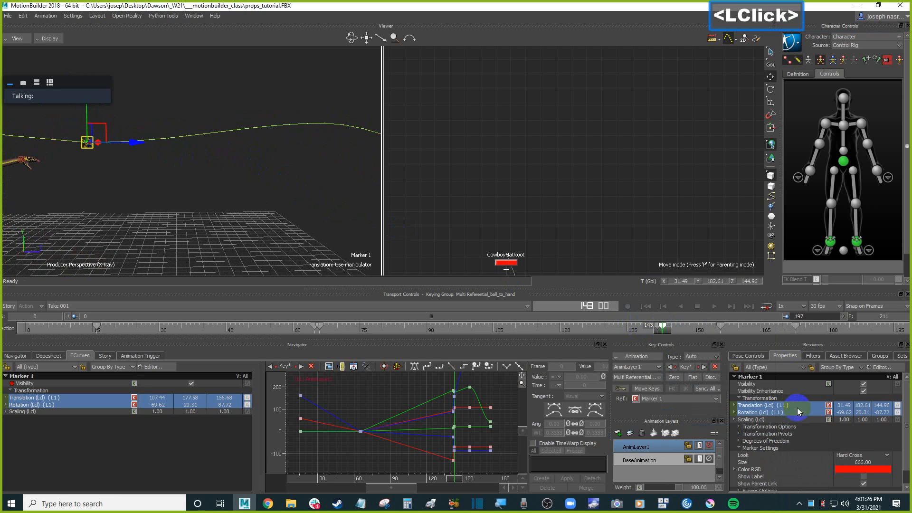
Jump to the next key, raise Marker 1 slightly higher and set a key.
left_click_drag(299, 170, 273, 190, "shift")
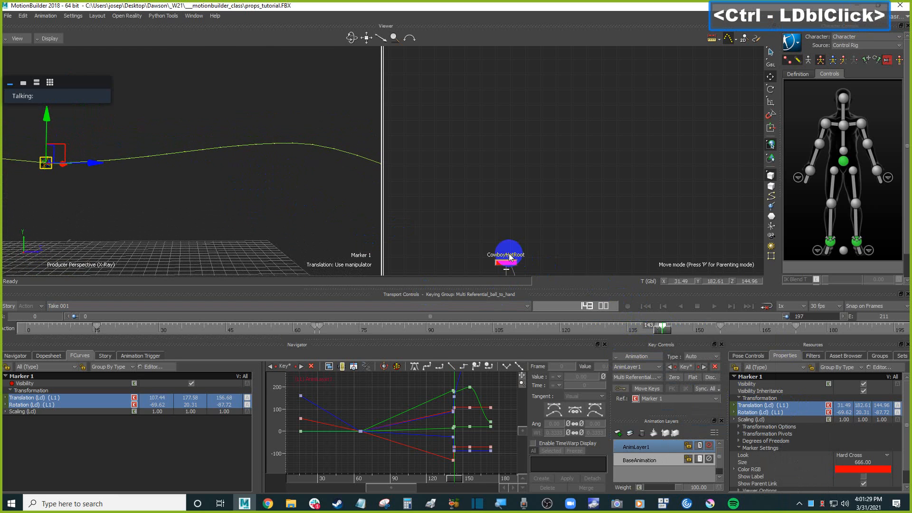
key("period")
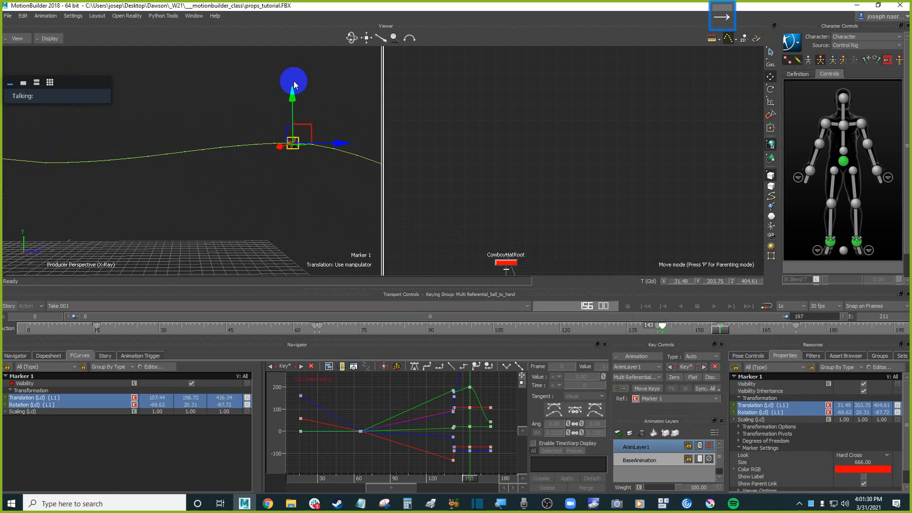
left_click_drag(294, 90, 295, 62)
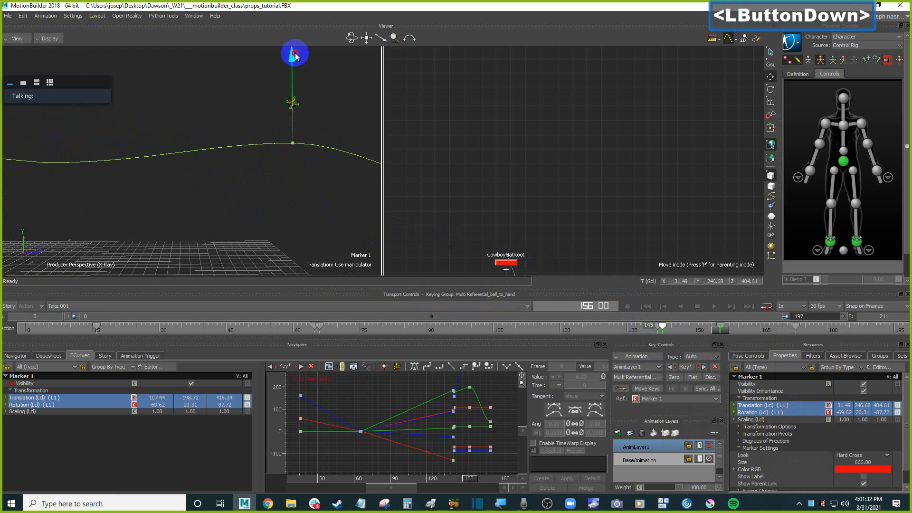
left_click_drag(295, 58, 295, 56)
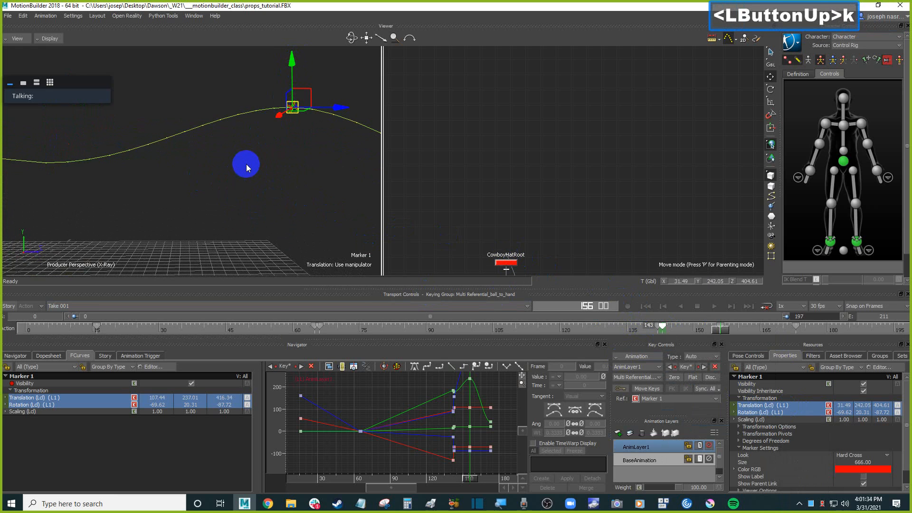
Frame and inspect Marker 1's X, Y and Z translation curves one at a time in the FCurves editor.
scroll(246, 164, "down", 3)
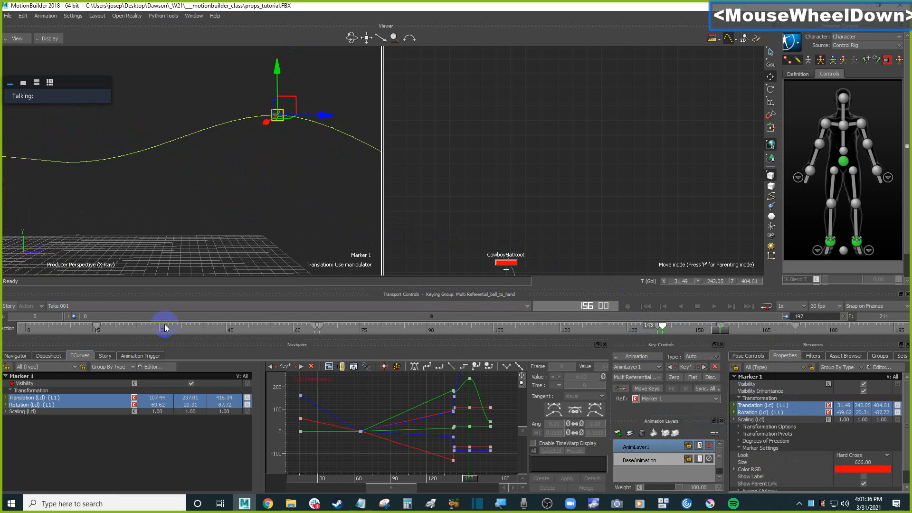
mouse_move(465, 401)
left_mouse_down("shift")
mouse_move(442, 393)
mouse_move(434, 406)
left_mouse_up("shift")
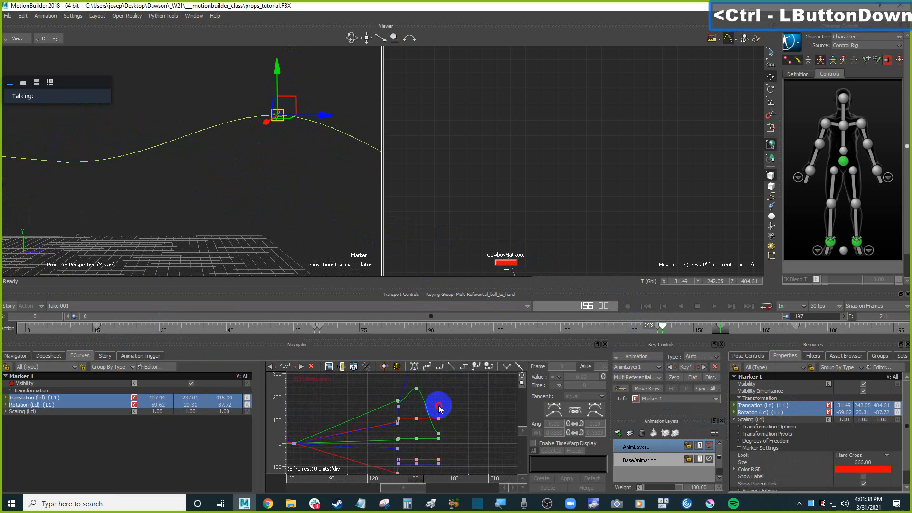
left_click(181, 409, "ctrl")
left_click(39, 399)
key("f")
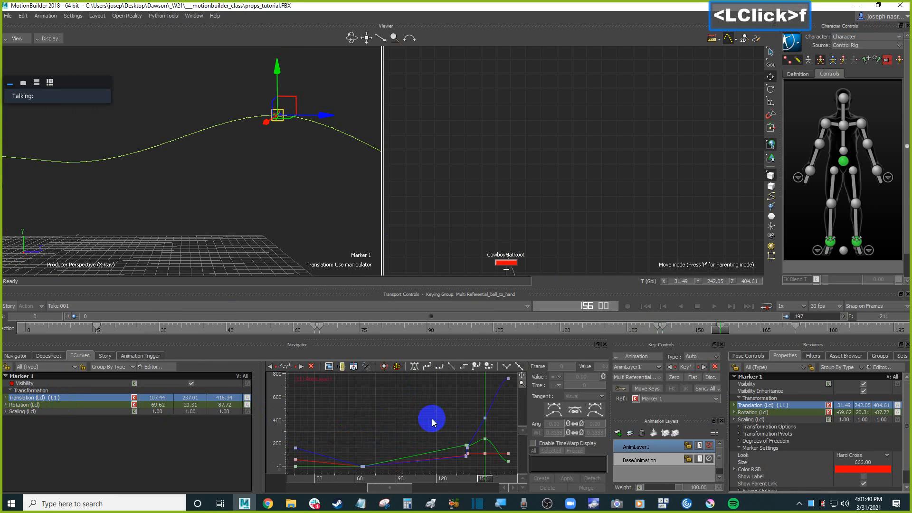
left_click(5, 397)
left_click(56, 406)
key("f")
left_click_drag(447, 413, 422, 436, "ctrl")
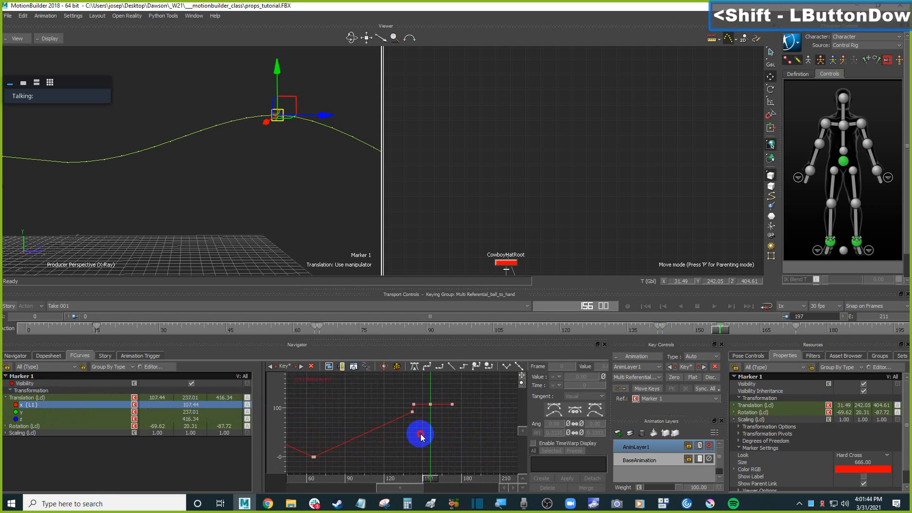
left_click_drag(403, 430, 277, 417, "ctrl")
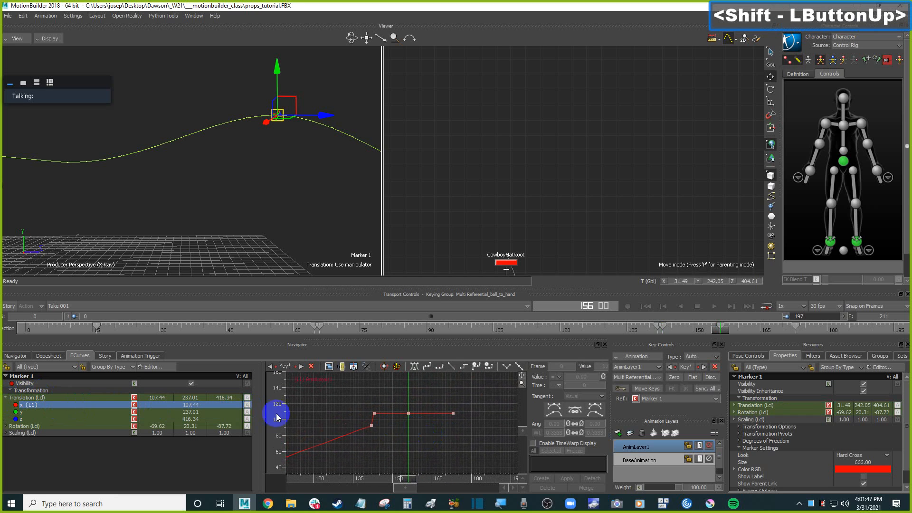
left_click(28, 413)
key("f")
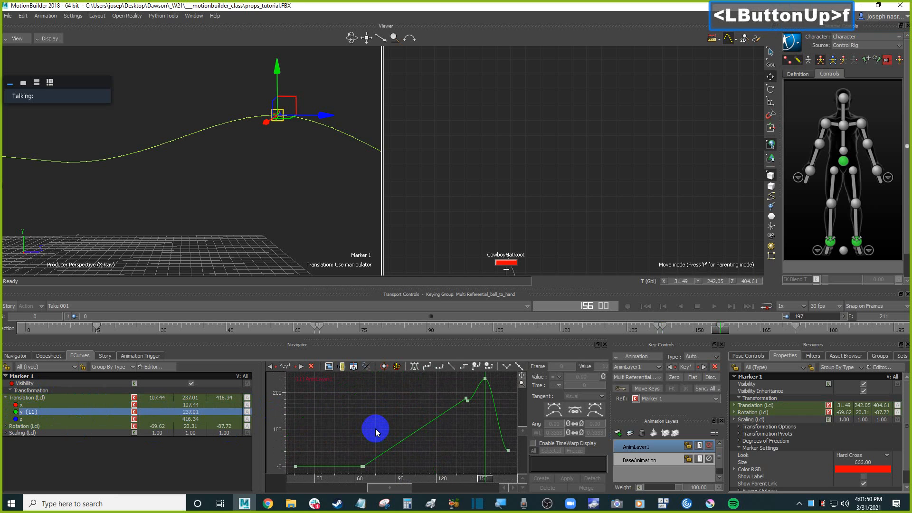
left_click(24, 419)
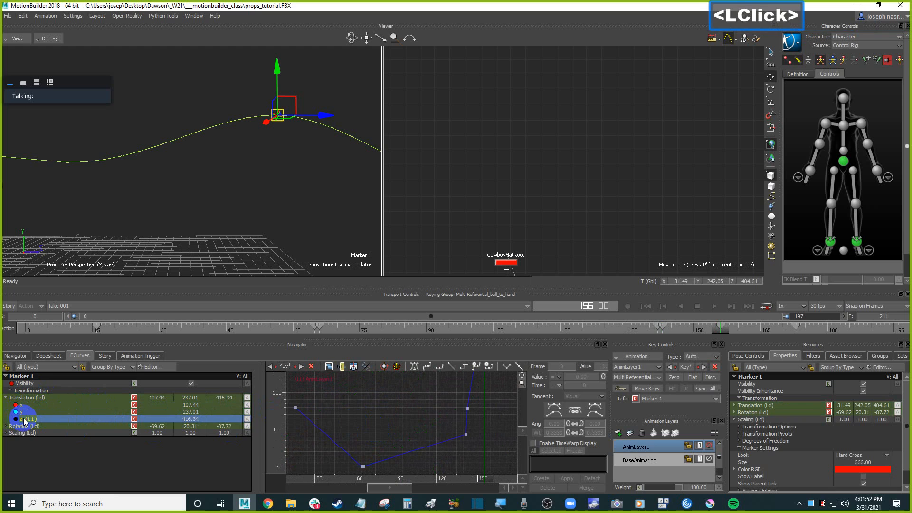
key("f")
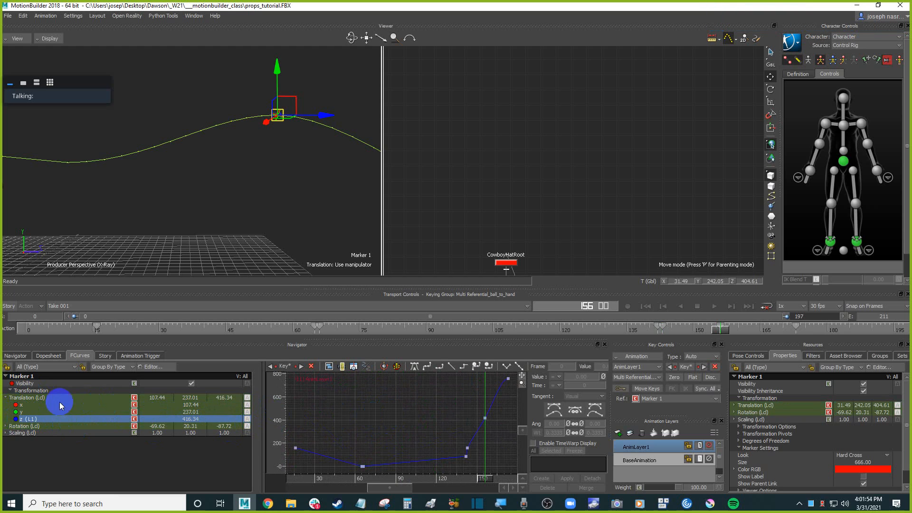
left_click(38, 405)
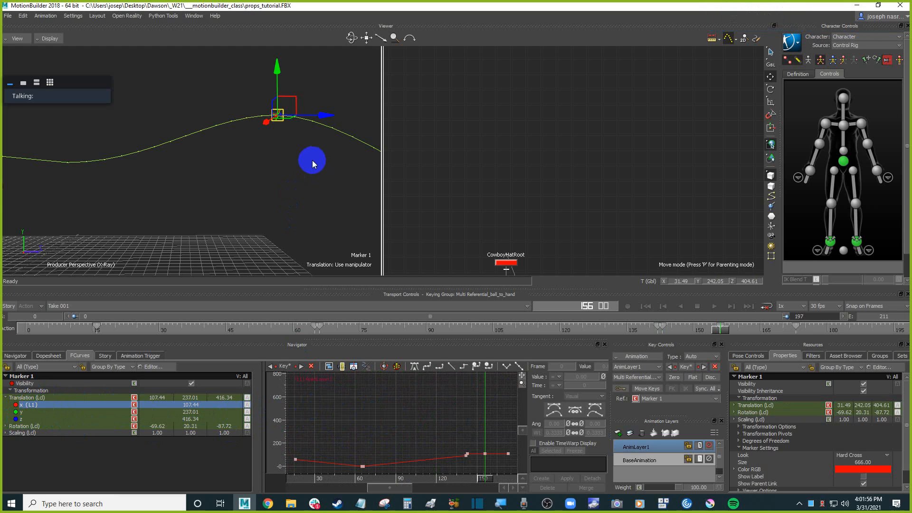
Select Marker 1's Z translation curve, frame it, and adjust the tangent of its key at frame 173.
left_click(24, 419)
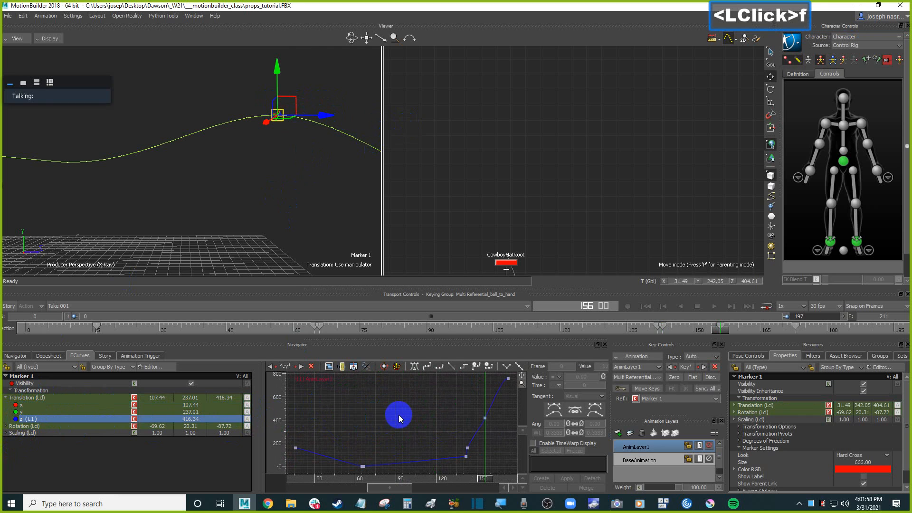
left_click_drag(420, 401, 415, 423, "shift")
left_click_drag(415, 426, 440, 429, "ctrl")
mouse_move(442, 429)
left_mouse_down("ctrl")
mouse_move(494, 429)
mouse_move(437, 436)
left_mouse_up("ctrl")
left_click(390, 420)
left_click(376, 421)
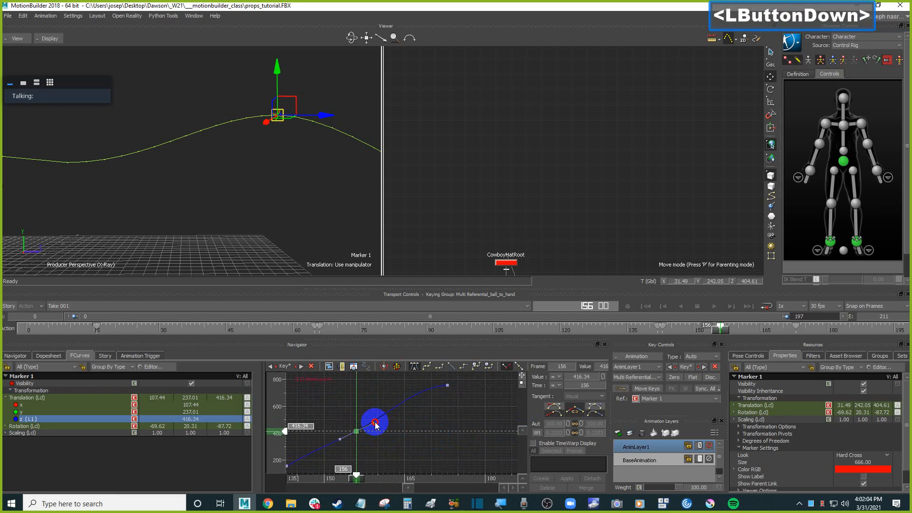
left_click_drag(377, 424, 460, 379)
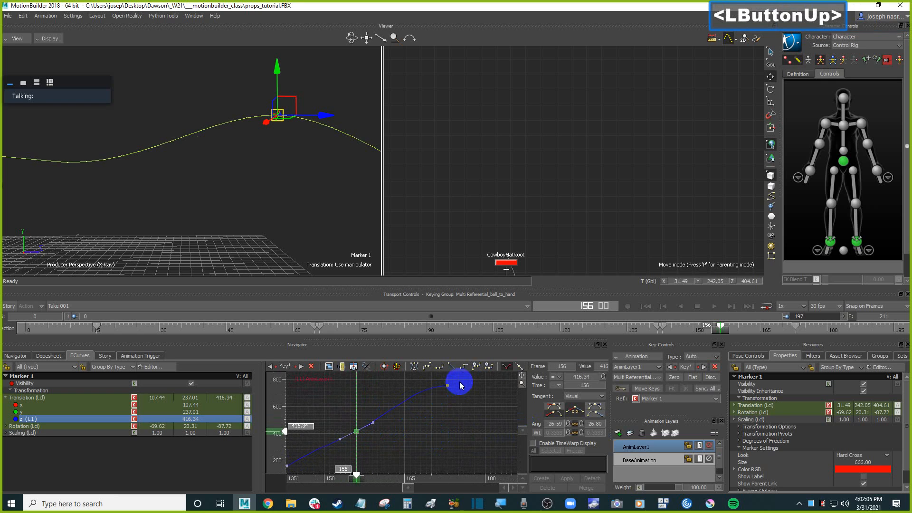
left_click(430, 393)
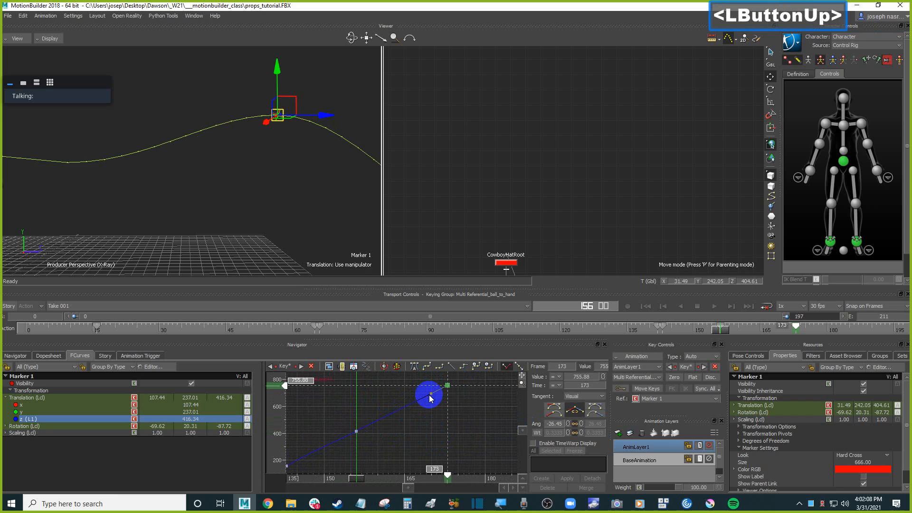
Orbit the viewer, step back a frame and select the Z curve key at frame 143.
scroll(226, 213, "down", 5)
left_click_drag(256, 178, 253, 221, "shift")
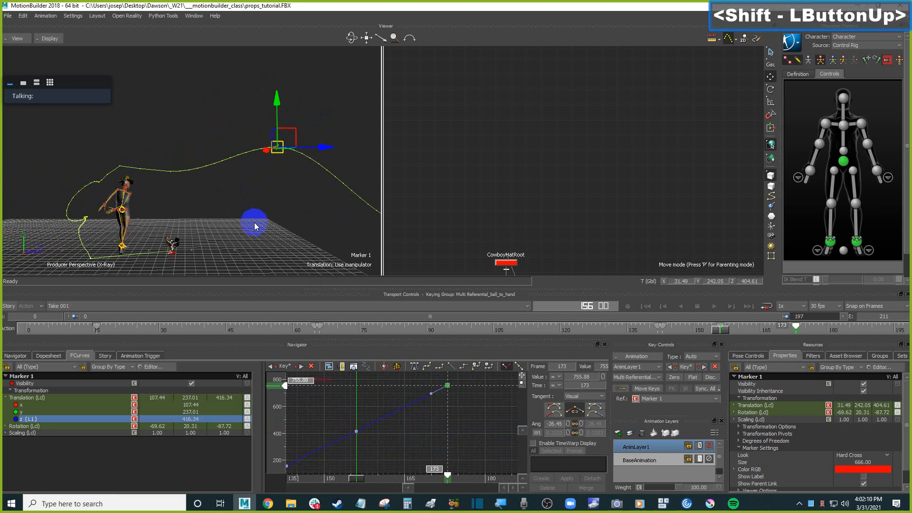
key("Left")
left_click_drag(247, 246, 291, 233, "shift")
scroll(291, 233, "up", 2)
left_click_drag(376, 441, 473, 425, "shift")
left_click(384, 442)
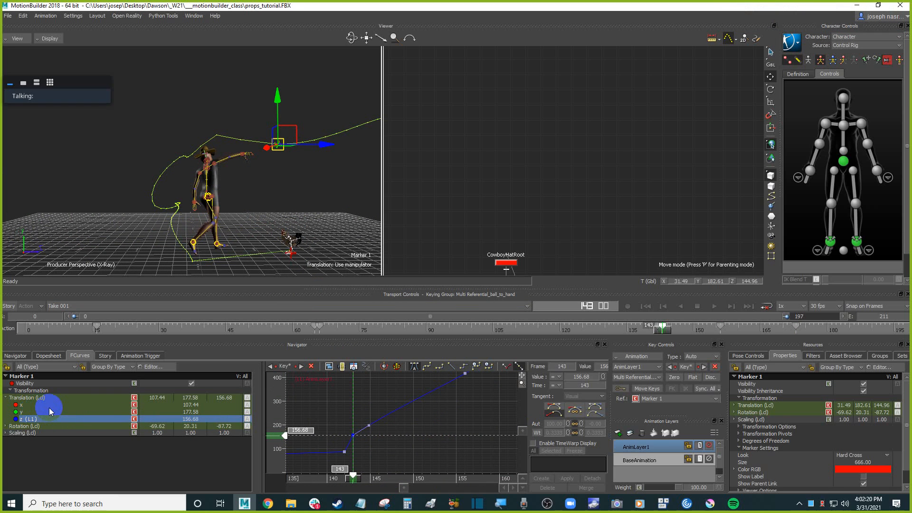
Deselect everything, play back the animation and zoom the timeline onto the later frames.
mouse_move(336, 179)
left_mouse_down("shift")
mouse_move(281, 186)
mouse_move(312, 241)
mouse_move(309, 231)
left_mouse_up("shift")
left_click(303, 204)
key("ctrl+a")
key("ctrl+space")
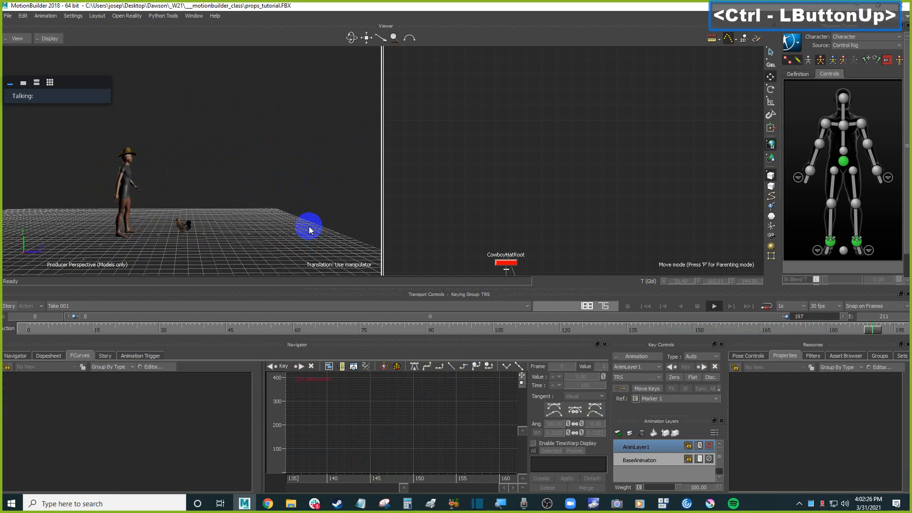
key("ctrl+space")
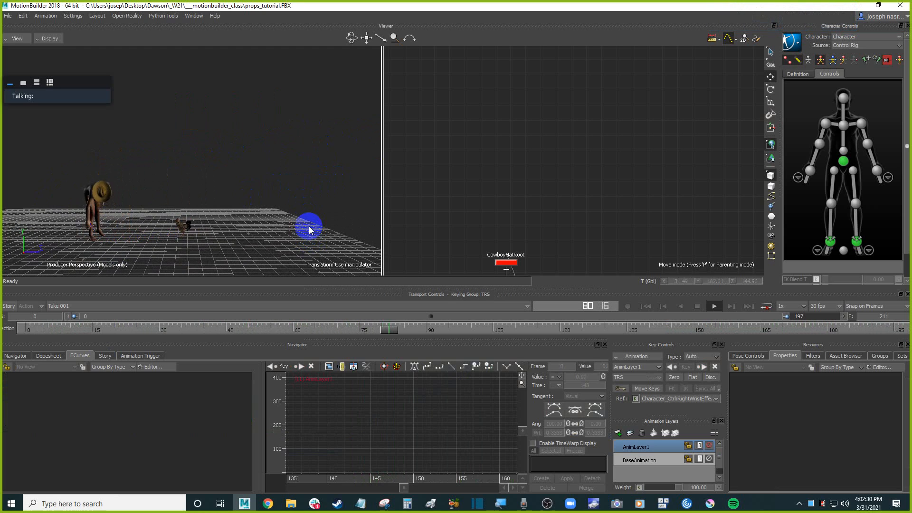
key("ctrl+space")
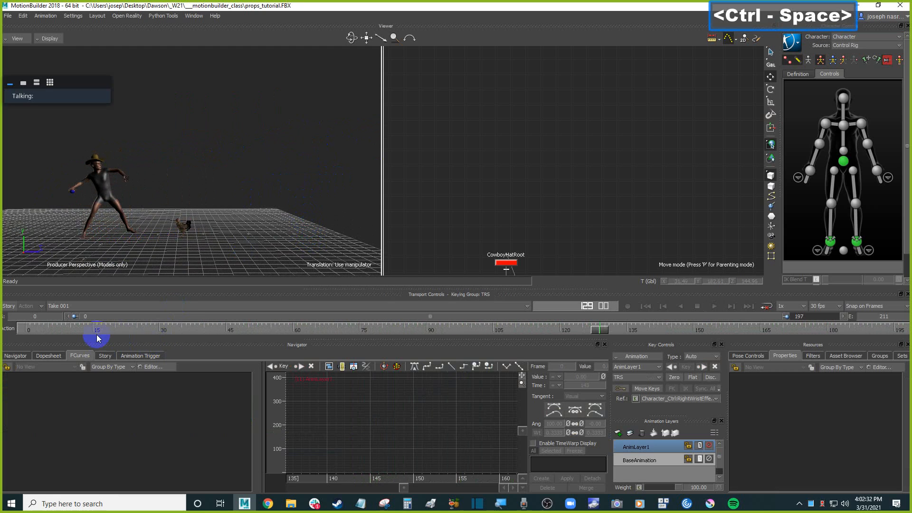
mouse_move(86, 317)
left_mouse_down()
mouse_move(75, 315)
mouse_move(535, 317)
left_mouse_up()
left_click(312, 230)
key("ctrl+space")
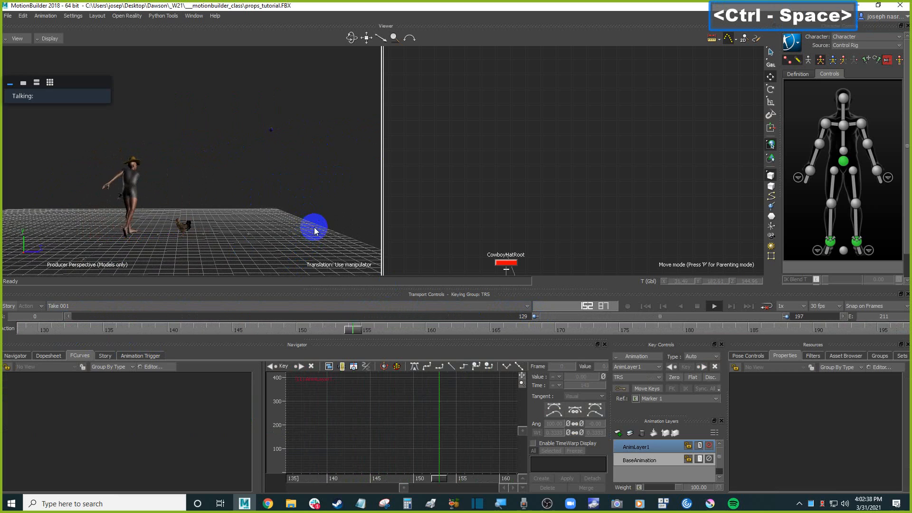
Reselect Marker 1 in the viewer and step back two frames.
left_click(338, 197, "ctrl")
key("ctrl+a")
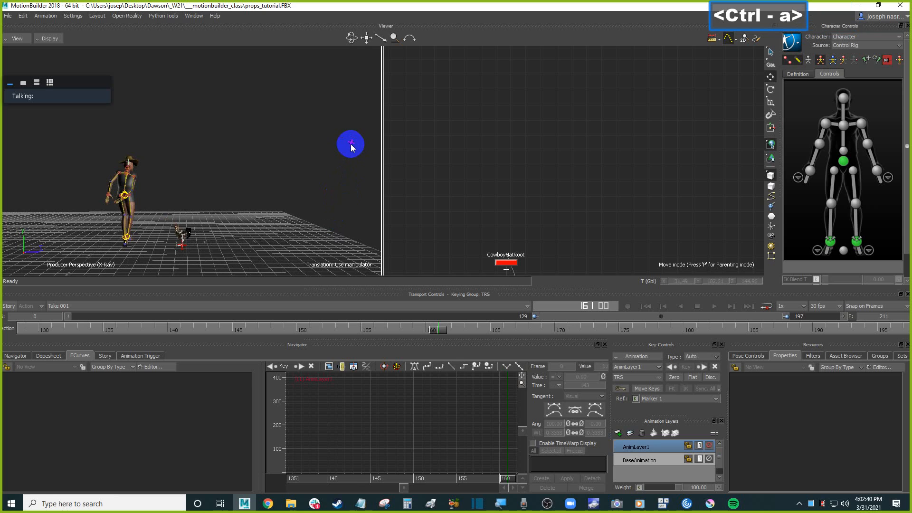
left_click(351, 144)
key("Left")
key("Left")
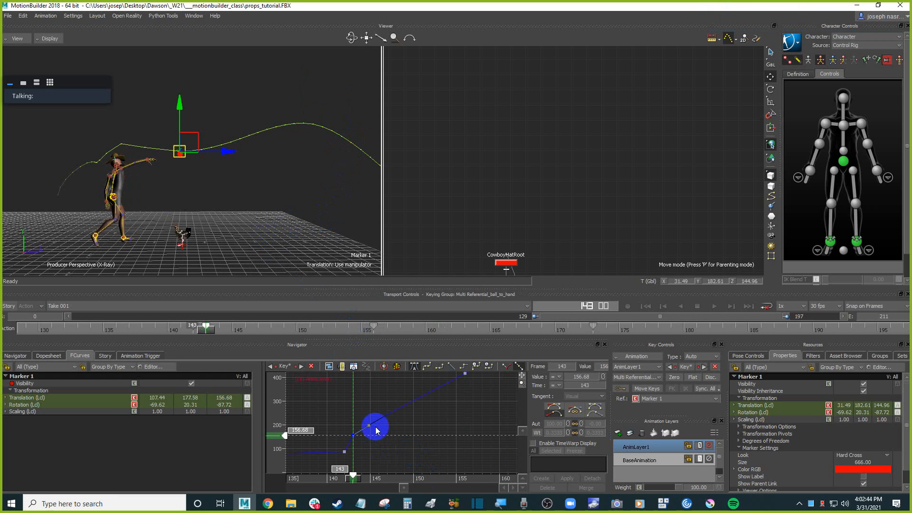
Widen the curve graph area, select the Z key at frame 156 and step between neighbouring keys.
left_click_drag(414, 425, 430, 424, "shift")
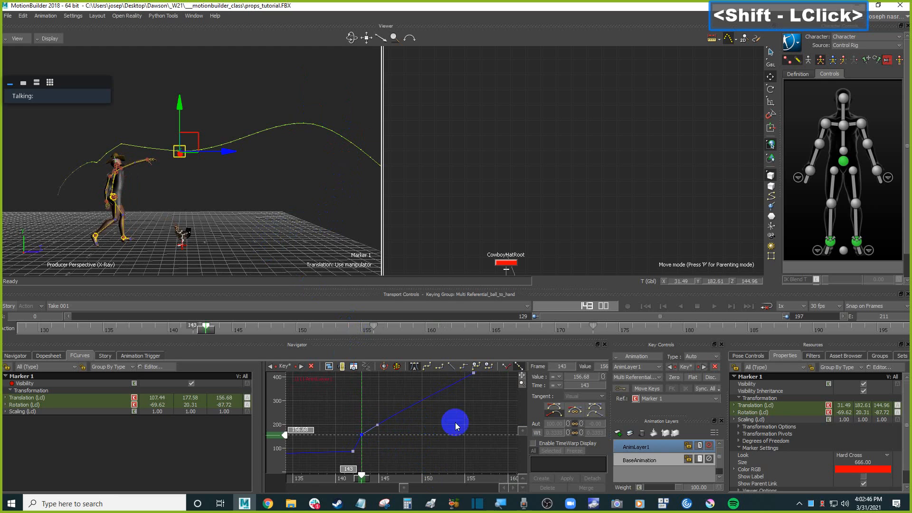
left_click_drag(265, 414, 163, 415)
left_click_drag(366, 434, 413, 390, "shift")
left_click(419, 397)
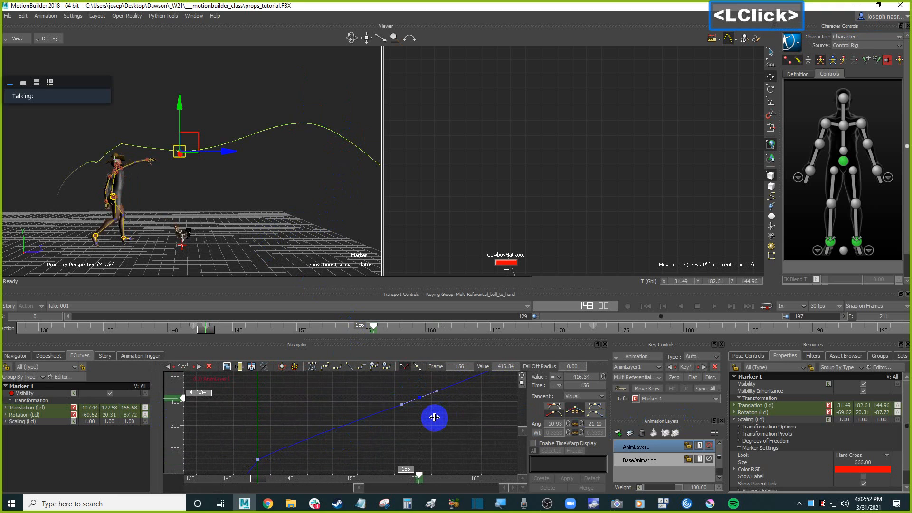
key("Right")
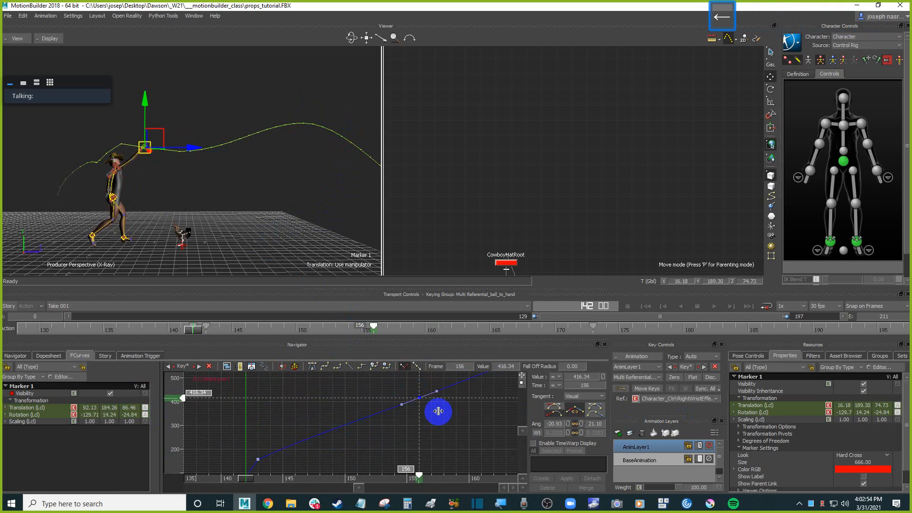
key("Left")
key("ctrl+Left")
key("ctrl+Right")
key("ctrl+Right")
key("ctrl+Right")
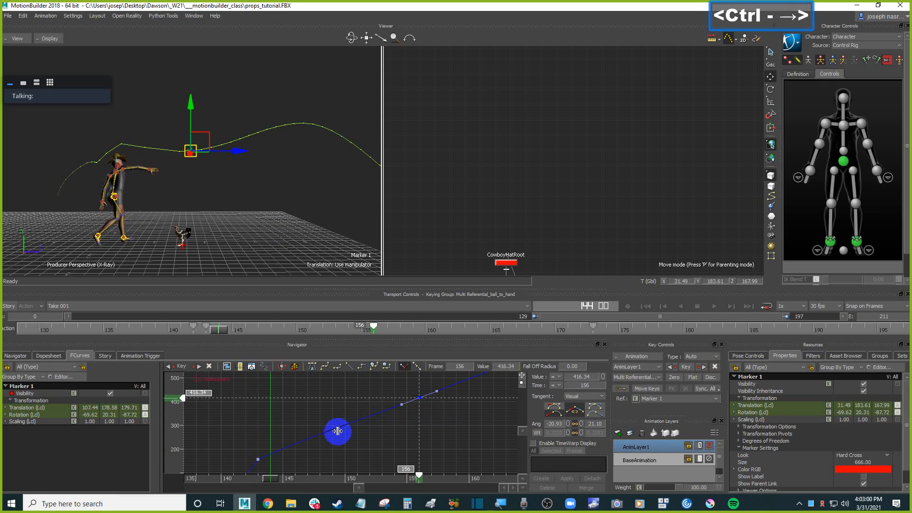
Reshape Marker 1's Z curve by adjusting the keys between frames 143 and 156.
left_click(258, 458)
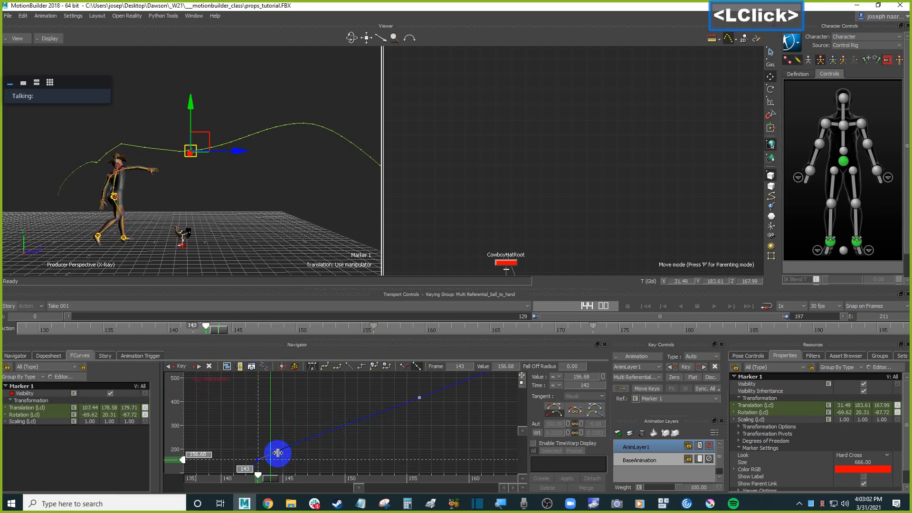
mouse_move(278, 452)
left_mouse_down()
mouse_move(277, 424)
mouse_move(289, 425)
left_mouse_up()
left_click_drag(407, 421, 369, 437, "shift")
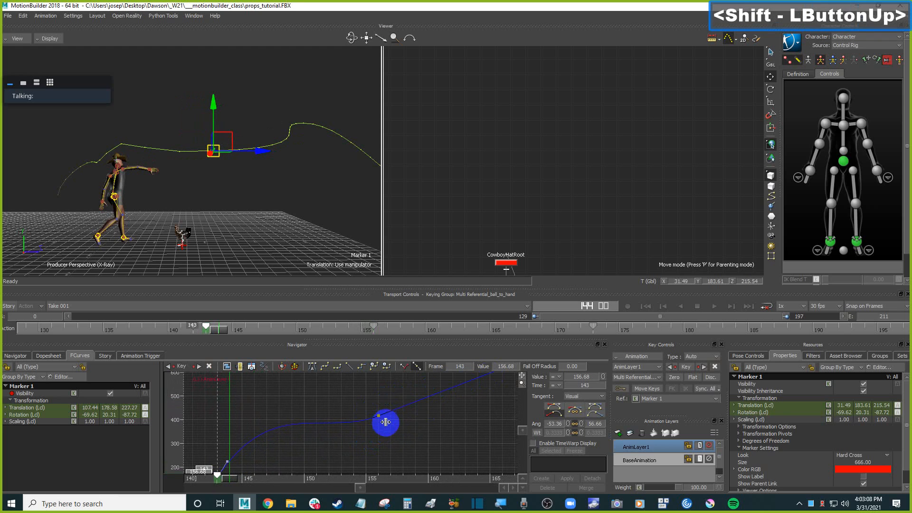
Delete a key on the Z curve near frame 155, then undo the deletion.
left_click(374, 423)
key("Delete")
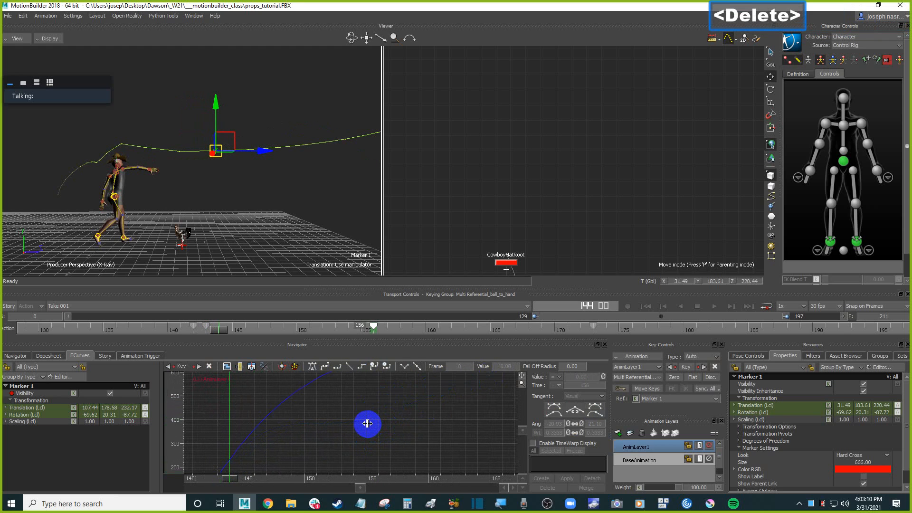
left_click_drag(382, 419, 392, 415, "shift")
key("ctrl+z")
Reframe the viewer and curve graph, reselect Marker 1 and step to frame 156.
left_click_drag(332, 175, 257, 183, "shift")
left_click_drag(257, 183, 280, 216, "ctrl")
scroll(415, 383, "down", 2)
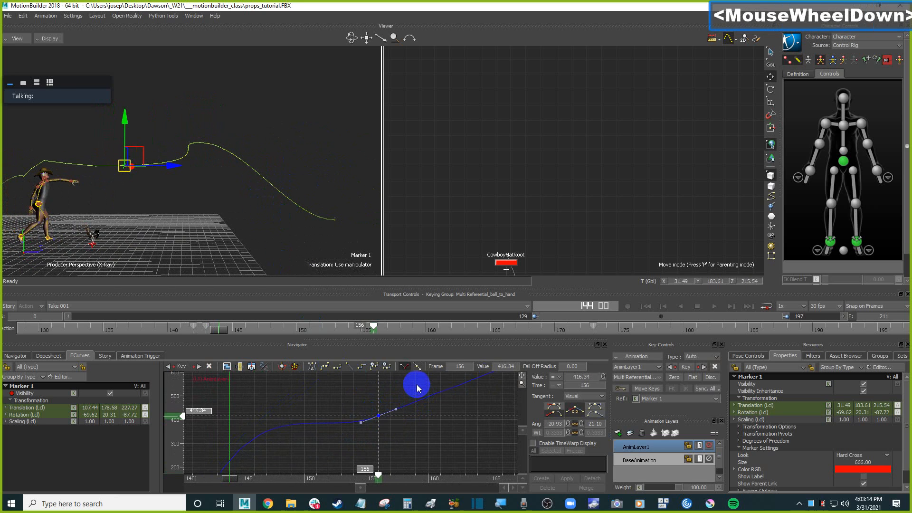
left_click_drag(406, 394, 343, 434, "shift")
left_click_drag(391, 416, 256, 443, "shift")
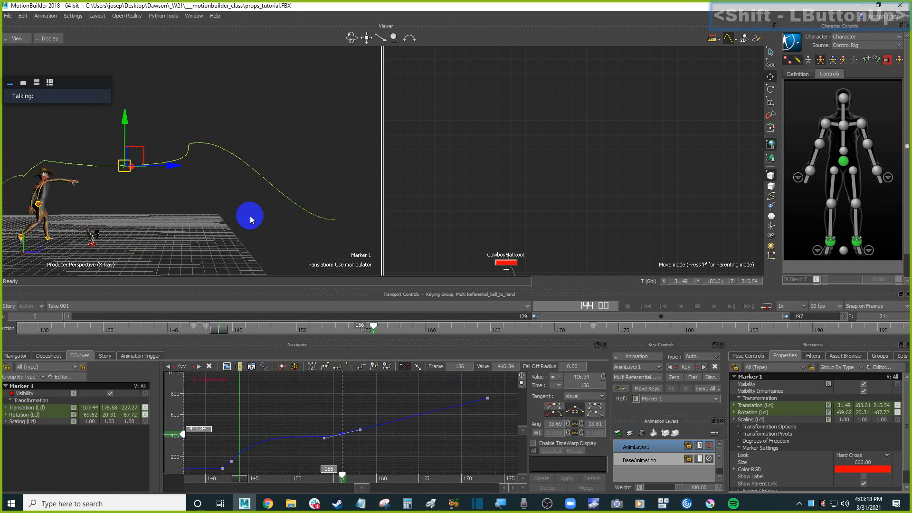
left_click(212, 196)
key("Left")
key("Right")
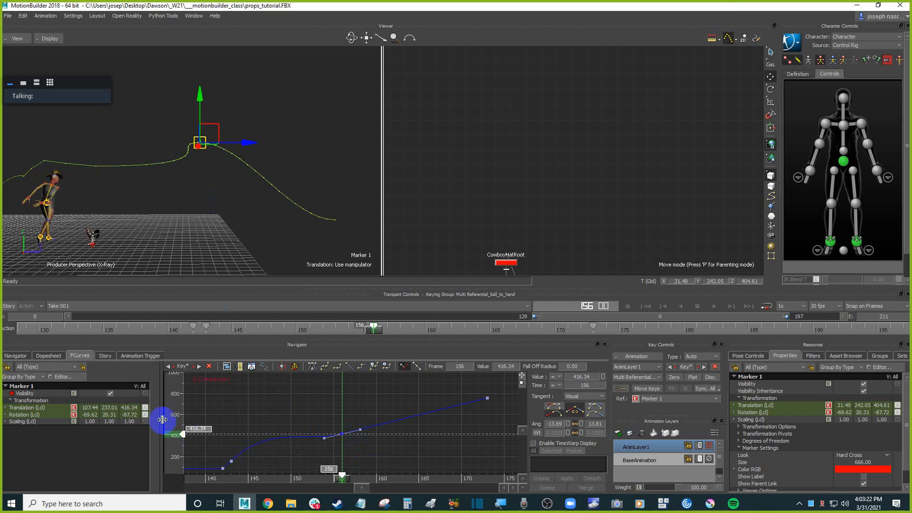
Try nudging the Z key value at frame 156, then undo the change.
left_click(185, 417)
mouse_move(183, 407)
left_mouse_down()
mouse_move(183, 433)
mouse_move(182, 412)
left_mouse_up()
left_click(342, 435)
left_click(341, 434)
key("ctrl+z")
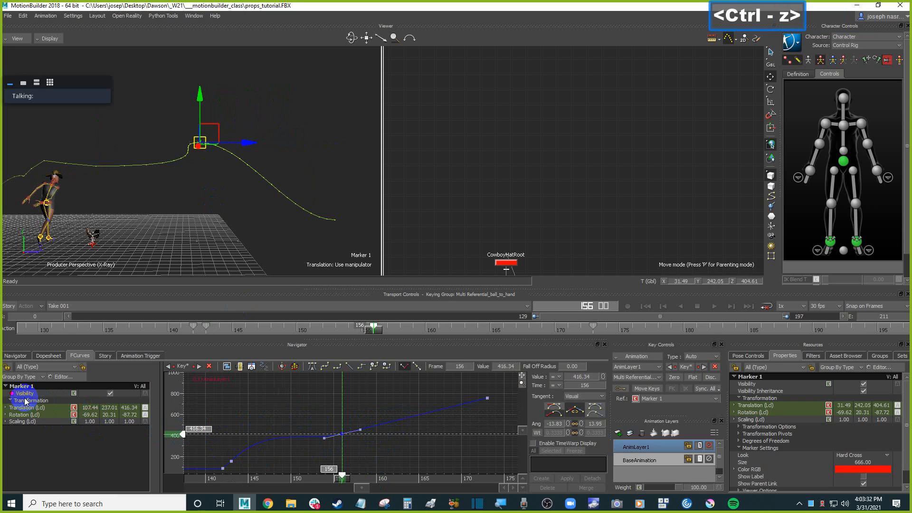
Select Marker 1's Y translation curve, frame it, and raise its frame 156 key to about 286.68.
left_click(6, 408)
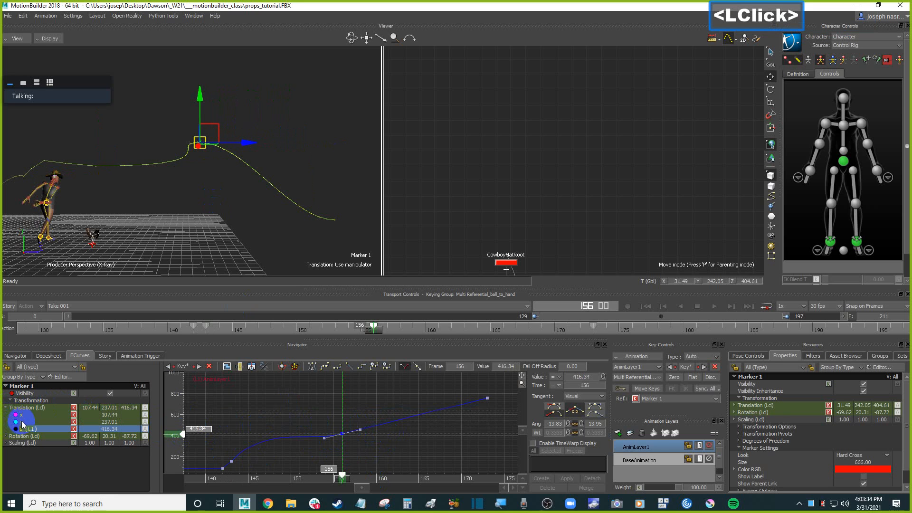
left_click(24, 422)
key("f")
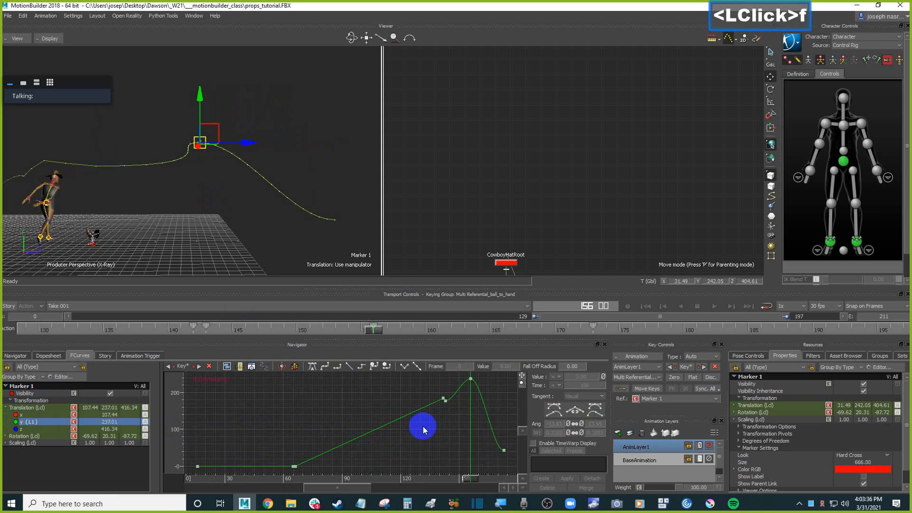
left_click_drag(423, 428, 349, 420, "ctrl")
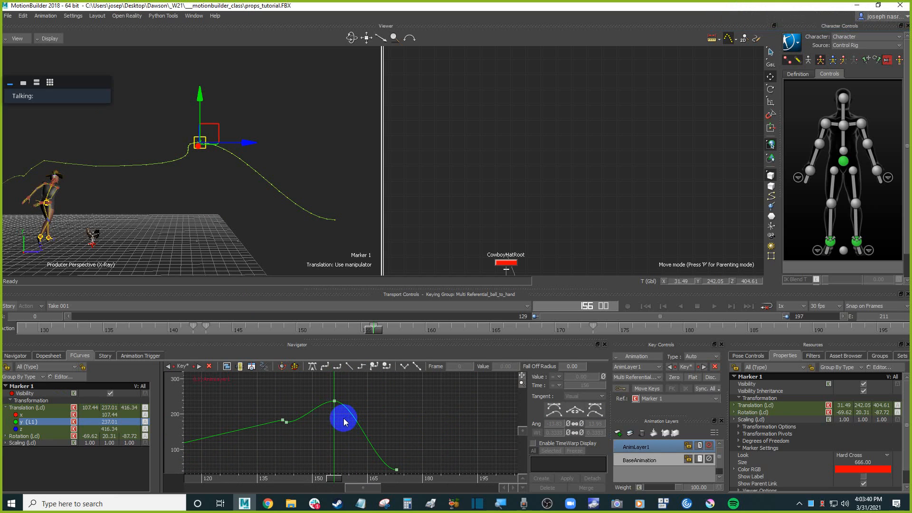
left_click(334, 401)
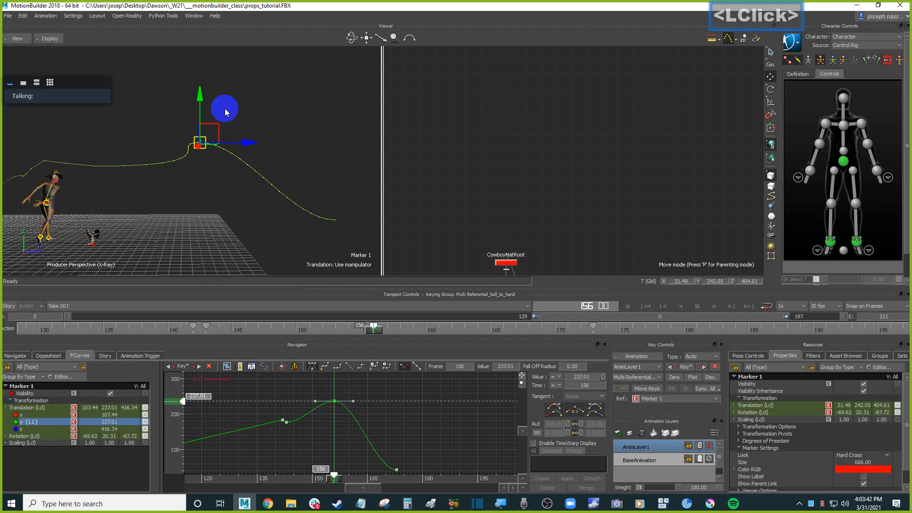
left_click_drag(188, 403, 189, 380)
left_click_drag(256, 406, 258, 412, "shift")
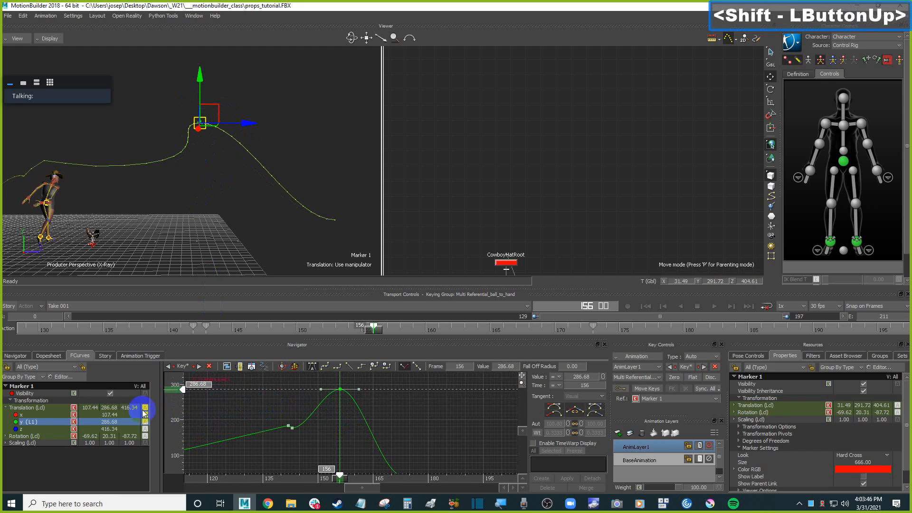
Select the Z translation curve, frame it, and delete its key at frame 156.
left_click(29, 429)
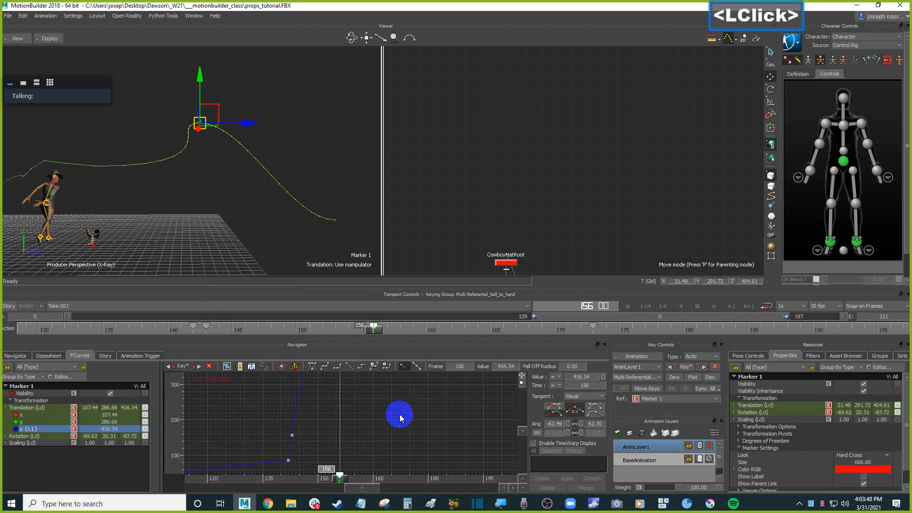
key("f")
left_click_drag(358, 418, 342, 428)
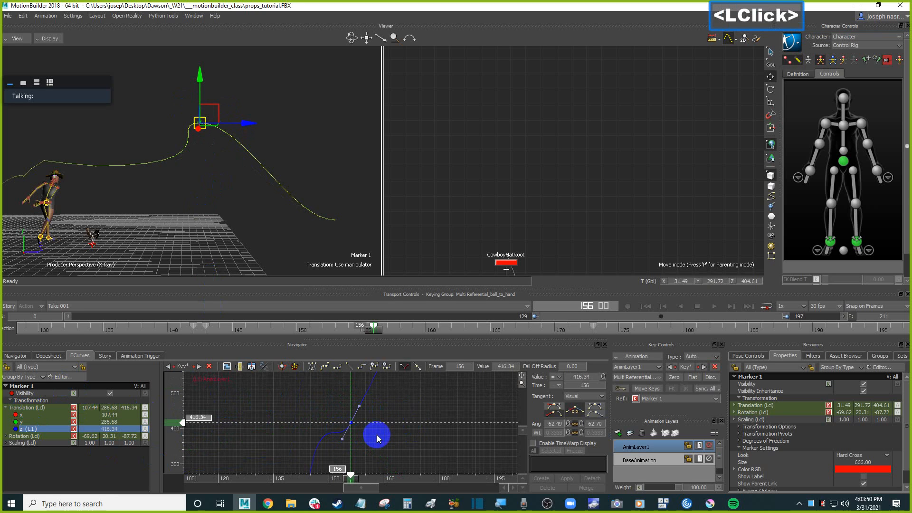
key("Delete")
Lower the Z curve's frame 173 key and smooth the tangents of the surrounding keys.
left_click_drag(425, 411, 407, 430, "ctrl")
mouse_move(390, 396)
left_mouse_down()
mouse_move(362, 428)
mouse_move(362, 413)
mouse_move(371, 432)
left_mouse_up()
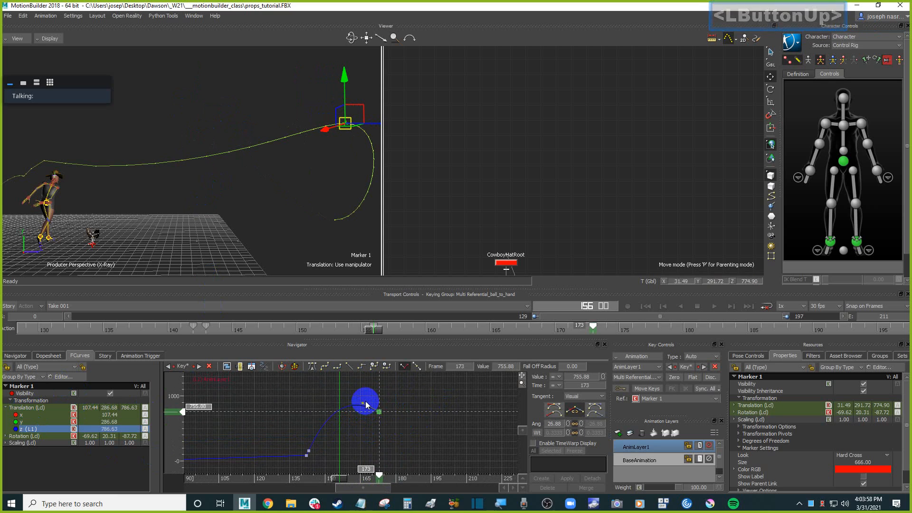
left_click_drag(364, 405, 365, 417)
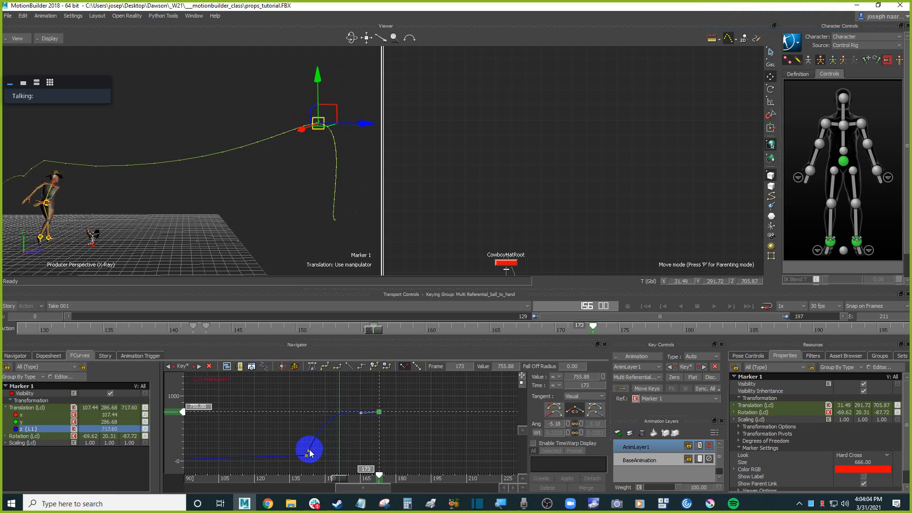
left_click(307, 453)
left_click_drag(318, 435, 321, 441)
left_click_drag(323, 443, 324, 443)
left_click(379, 412)
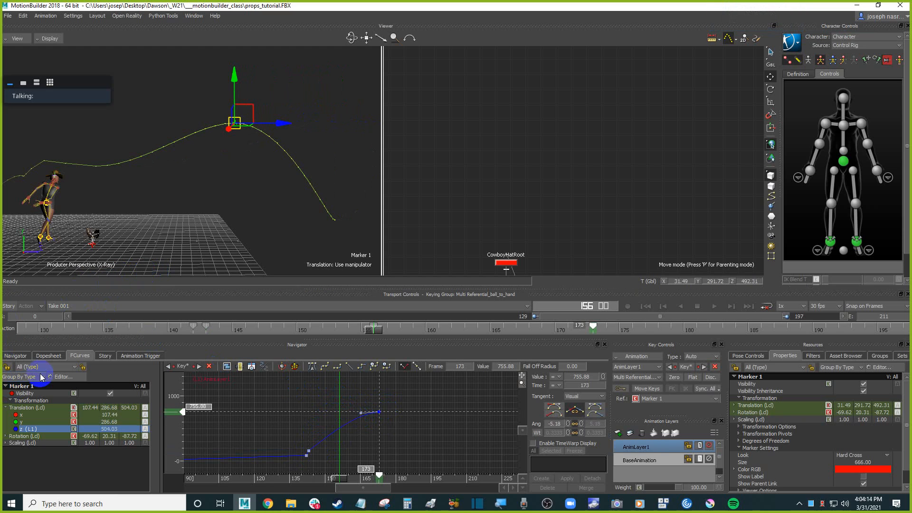
Deselect everything and play back the animation to review the ball's arc.
left_click(22, 415)
mouse_move(206, 187)
left_mouse_down("ctrl+shift")
mouse_move(219, 195)
mouse_move(126, 194)
mouse_move(238, 220)
mouse_move(241, 238)
mouse_move(248, 213)
mouse_move(163, 165)
mouse_move(229, 204)
left_mouse_up("ctrl+shift")
left_click(273, 217)
key("ctrl+space")
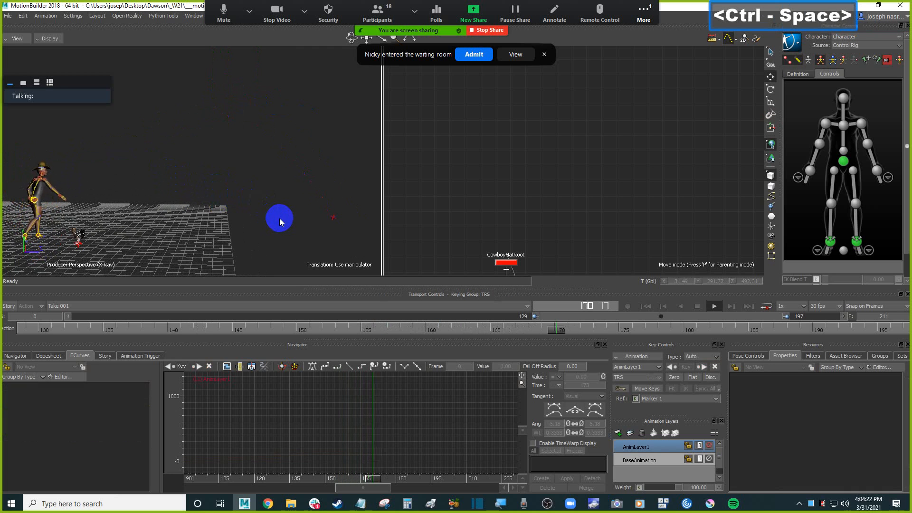
key("ctrl+space")
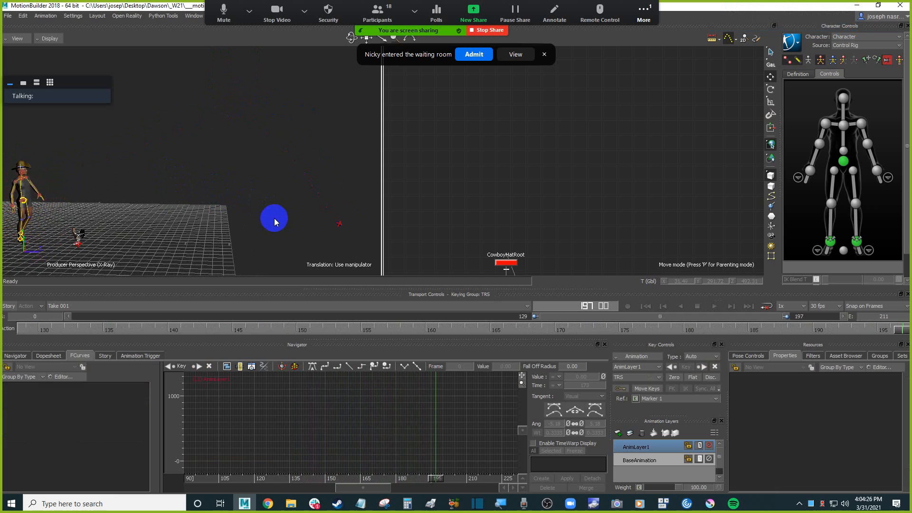
Play and stop the animation, orbiting the viewport toward the ball's path.
key("ctrl+space")
key("ctrl+space")
left_click_drag(241, 217, 287, 212, "ctrl")
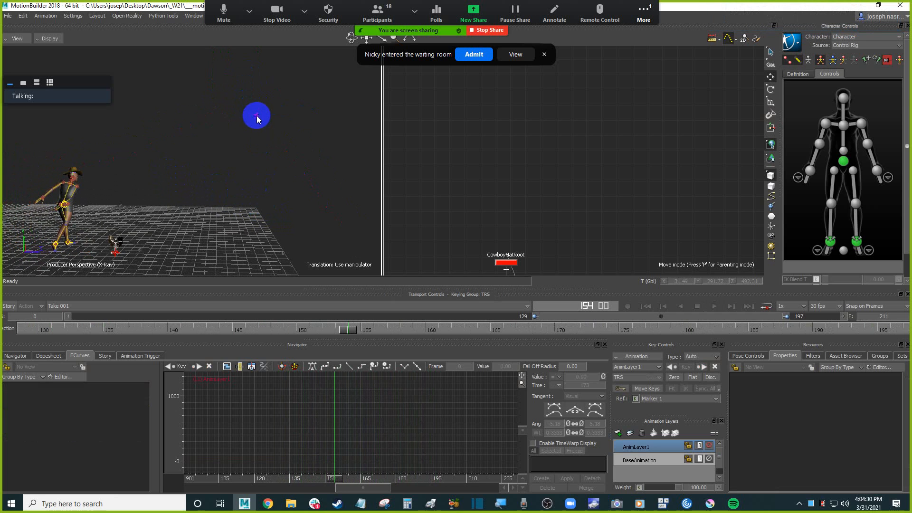
Select Marker 1, step to its earlier key, and raise the marker to about 207 in Y.
left_click(257, 118)
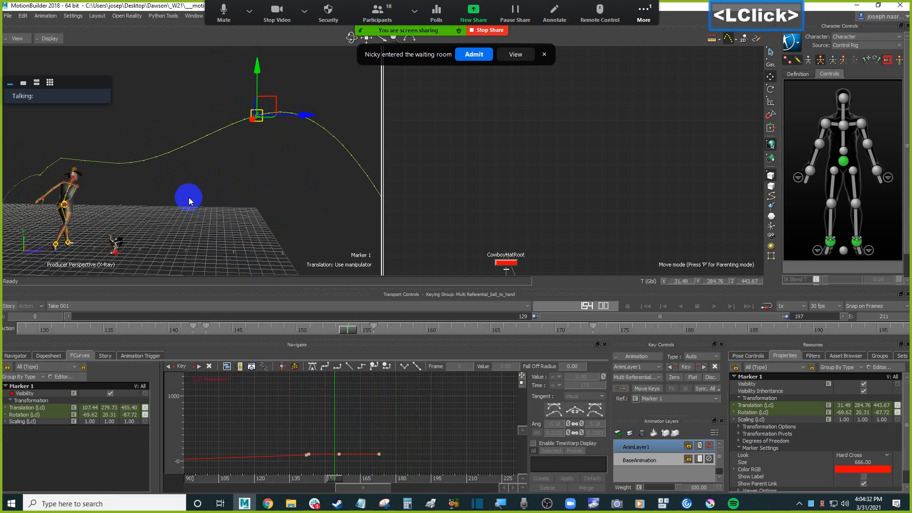
left_click_drag(189, 198, 236, 238, "shift")
left_click_drag(266, 209, 214, 192, "ctrl")
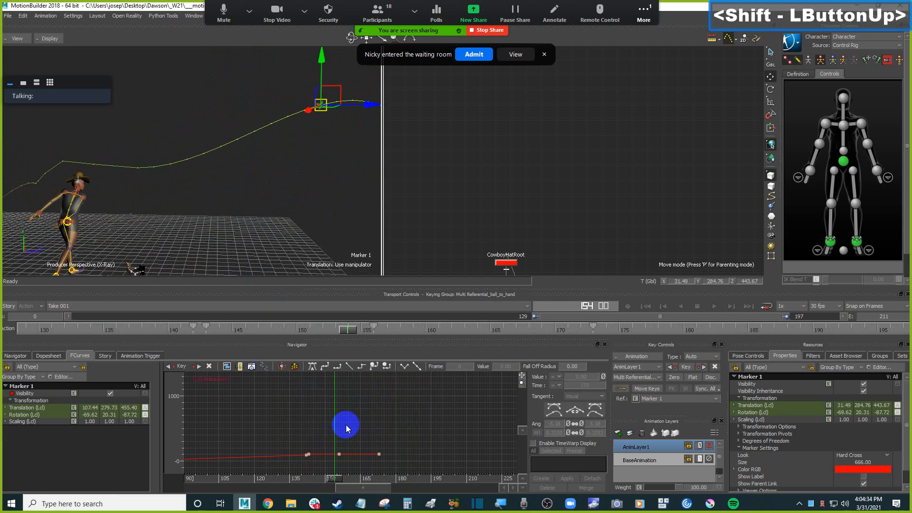
key("Left")
key("ctrl+Left")
key("ctrl+Right")
key("ctrl+Left")
key("ctrl+Right")
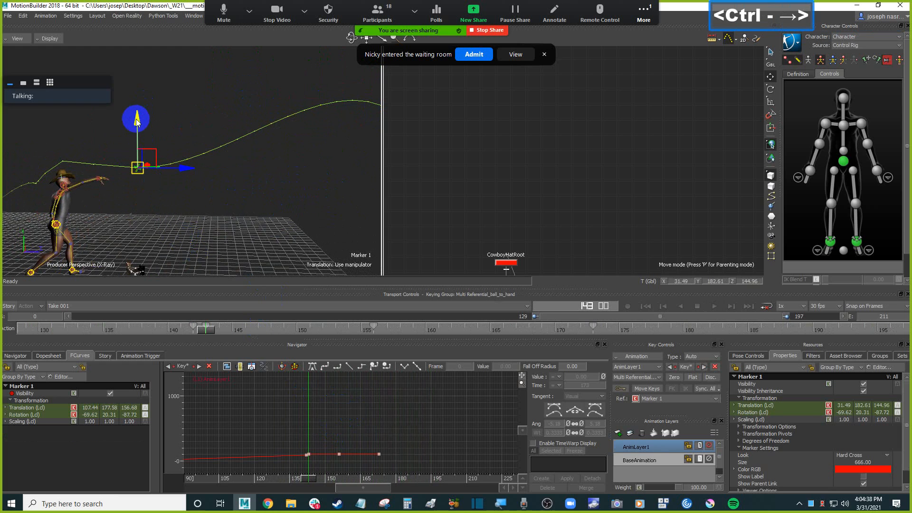
key("ctrl+Right")
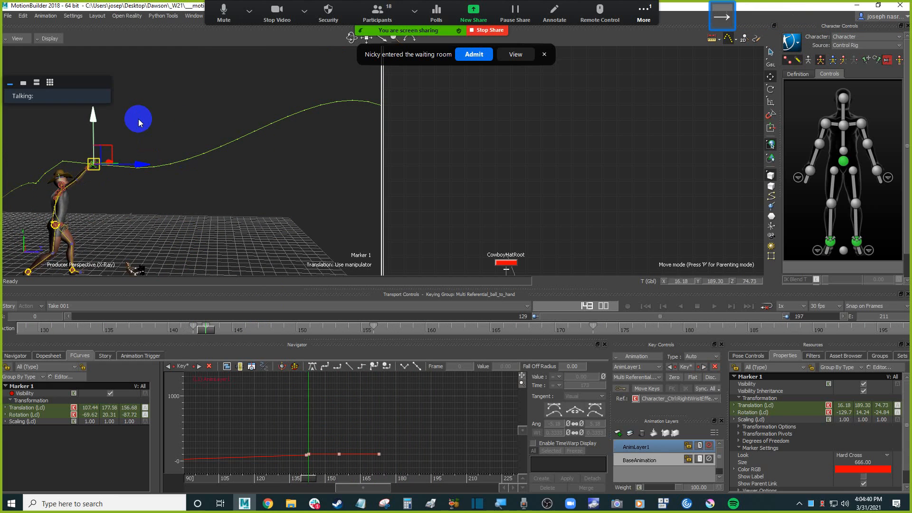
left_click_drag(138, 123, 143, 108)
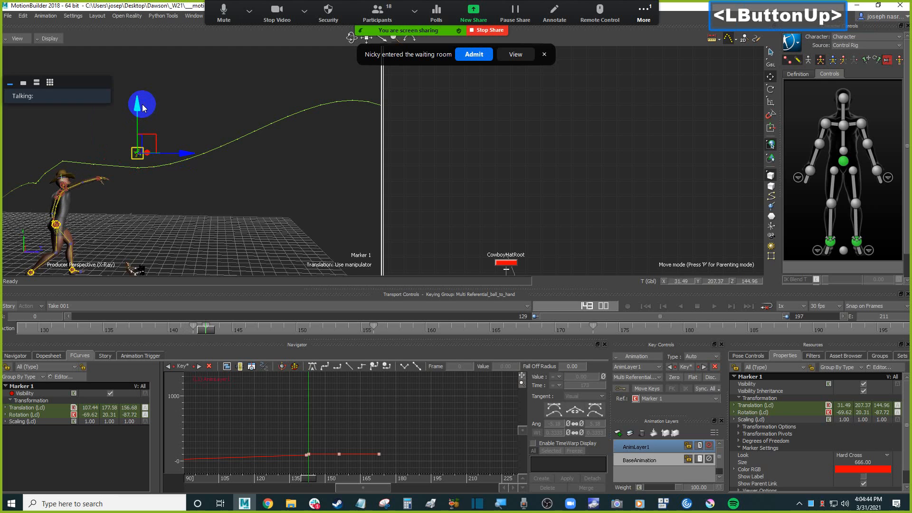
Play back the animation while zooming and orbiting the view to review the ball's arc.
mouse_move(297, 184)
left_mouse_down("shift")
mouse_move(247, 179)
mouse_move(285, 208)
mouse_move(269, 187)
mouse_move(295, 183)
left_mouse_up("shift")
scroll(233, 180, "down", 3)
key("ctrl+a")
key("ctrl+a")
left_click(298, 198)
key("ctrl+space")
mouse_move(289, 198)
left_mouse_down("ctrl")
mouse_move(295, 241)
mouse_move(254, 195)
left_mouse_up("ctrl")
key("ctrl+space")
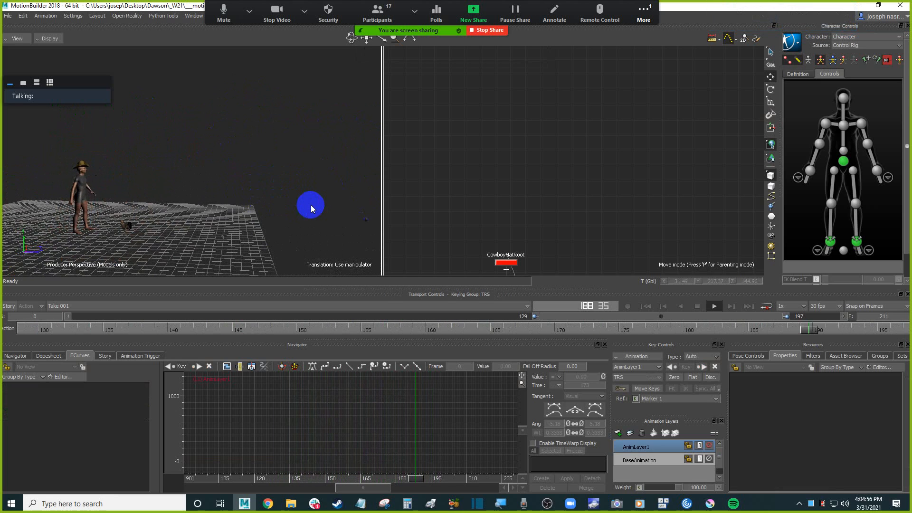
key("ctrl+space")
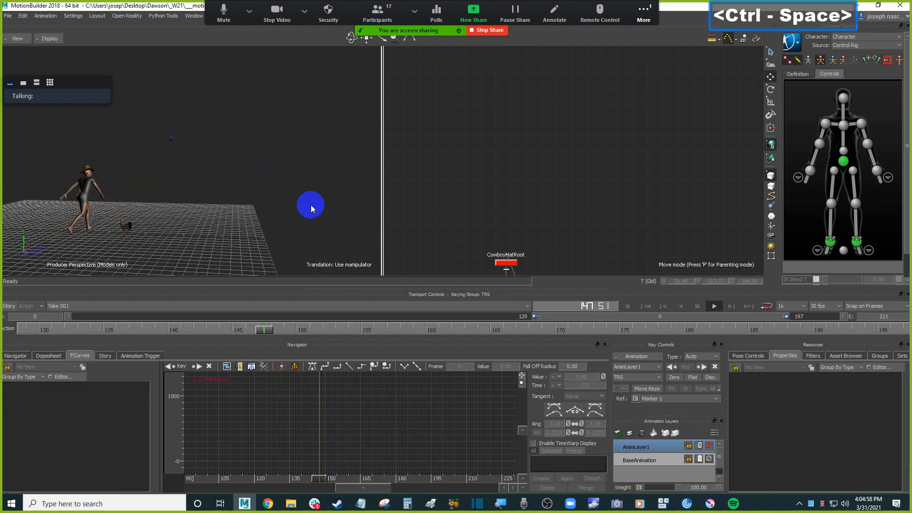
Enable looped playback and keep reviewing the ball's motion from a closer angle.
left_click(767, 306)
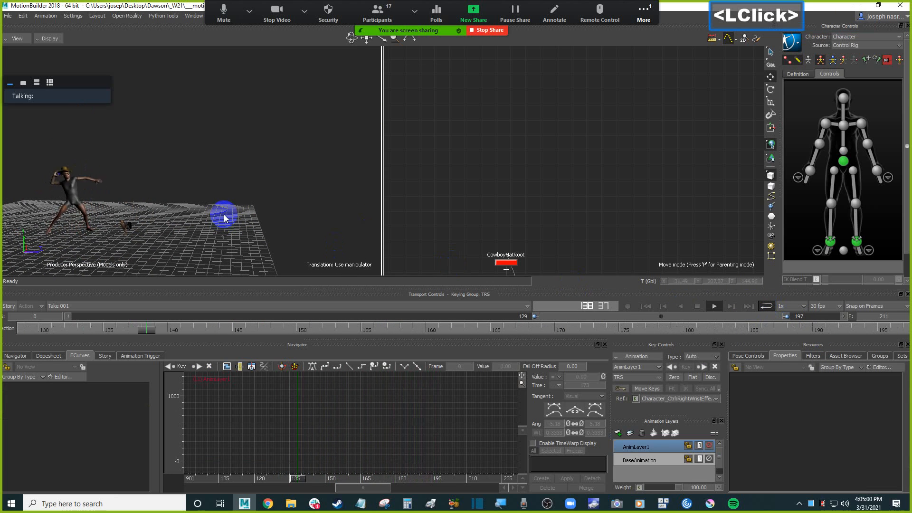
scroll(222, 214, "up", 1)
left_click_drag(222, 214, 255, 216, "ctrl")
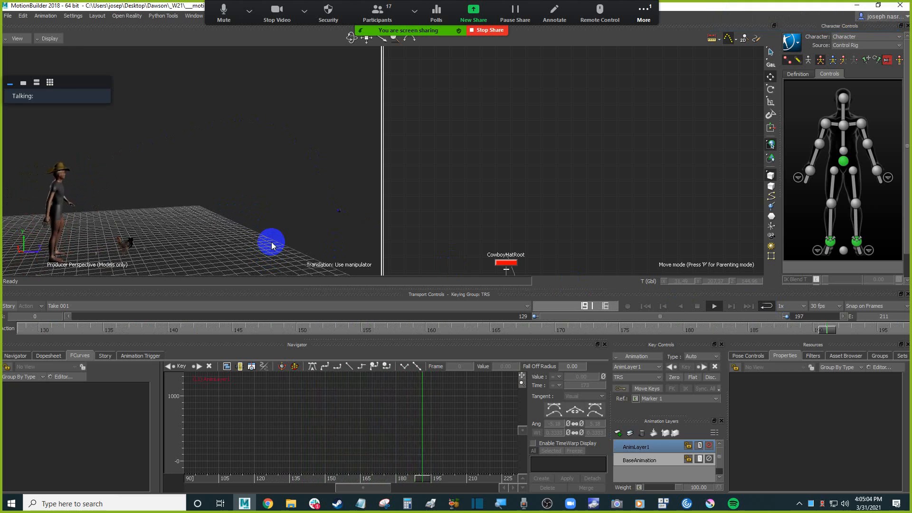
left_click_drag(223, 215, 333, 214, "ctrl+shift")
key("ctrl+space")
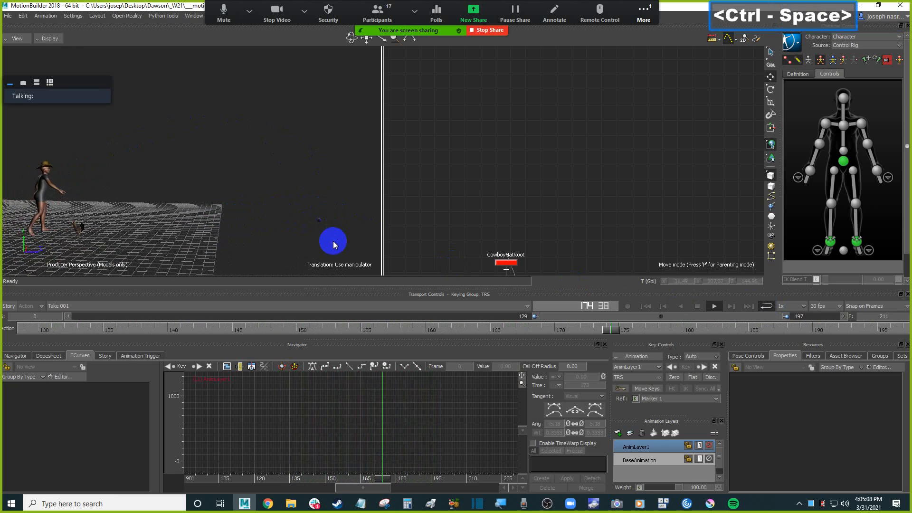
Select Marker 1, push it farther along Z to about 864 at frame 173, and set a key.
key("ctrl+a")
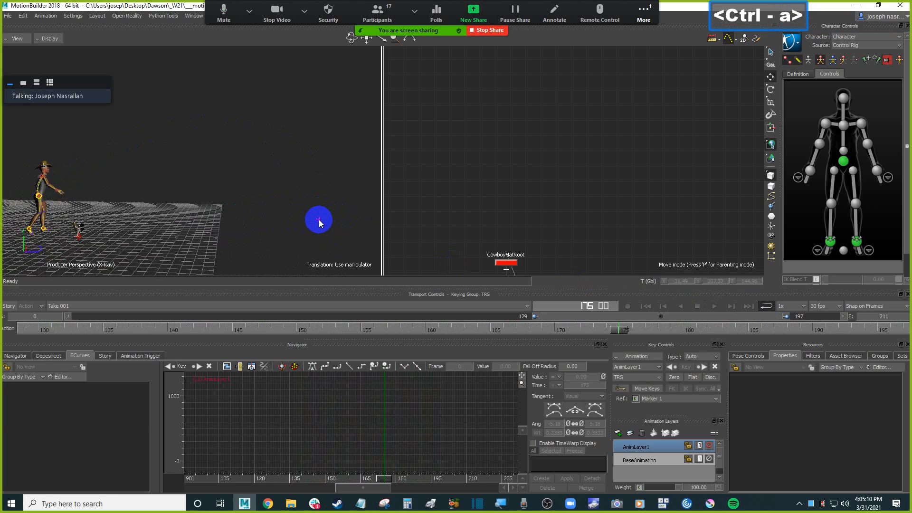
left_click(318, 220)
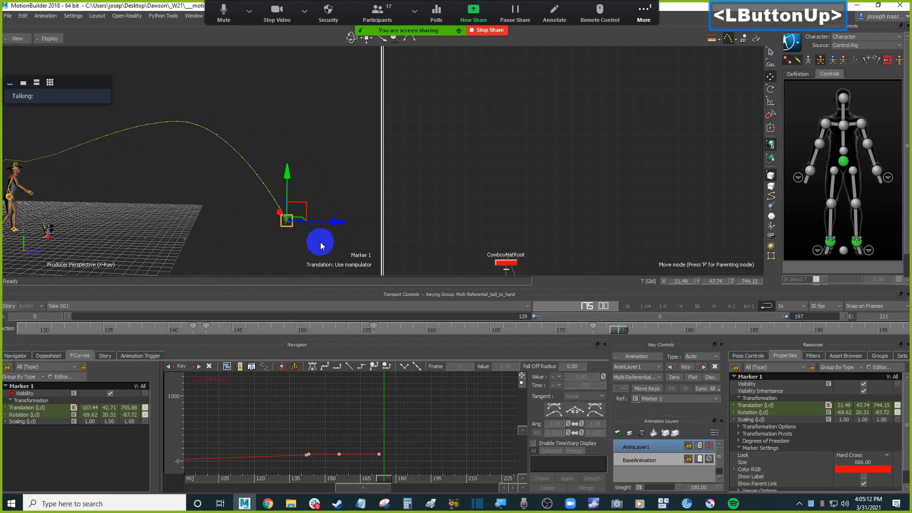
left_click_drag(341, 221, 389, 221)
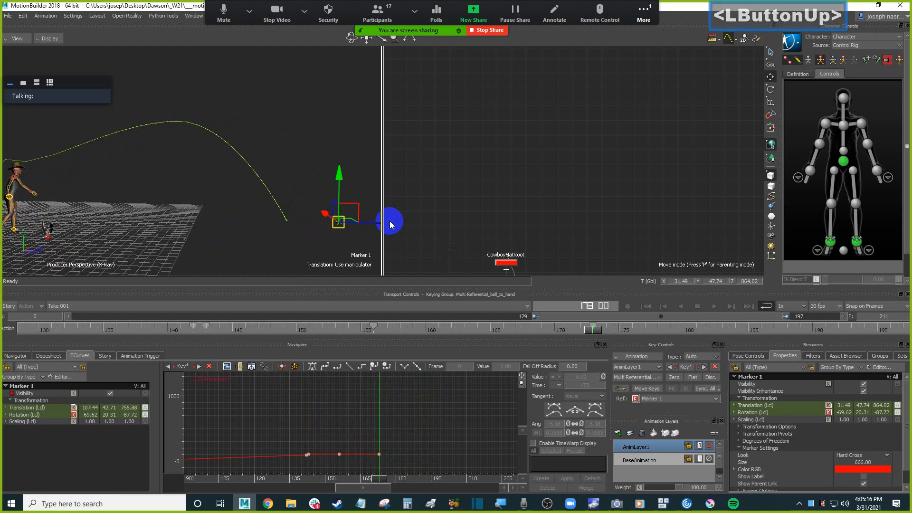
key("k")
left_click(250, 194)
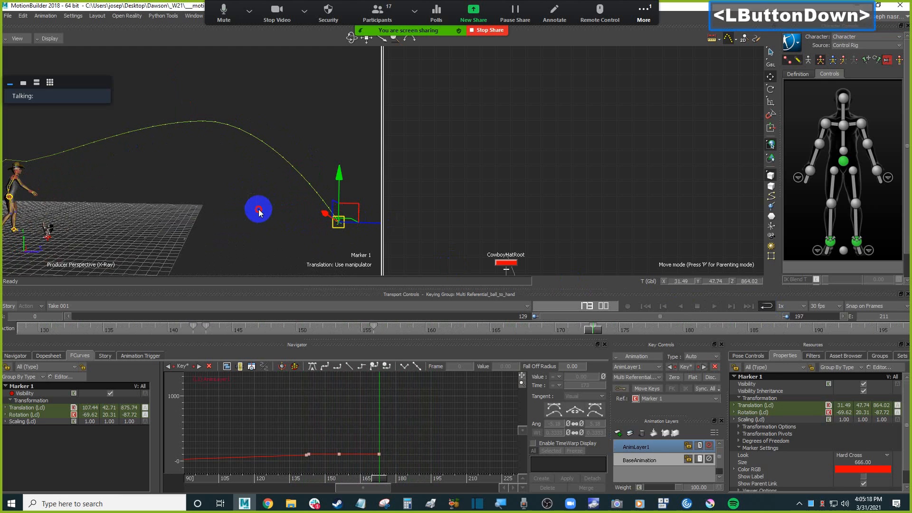
Play back the full frame range while orbiting the view to review the ball's new trajectory.
key("ctrl+space")
left_click_drag(273, 226, 285, 258, "ctrl")
key("ctrl+space")
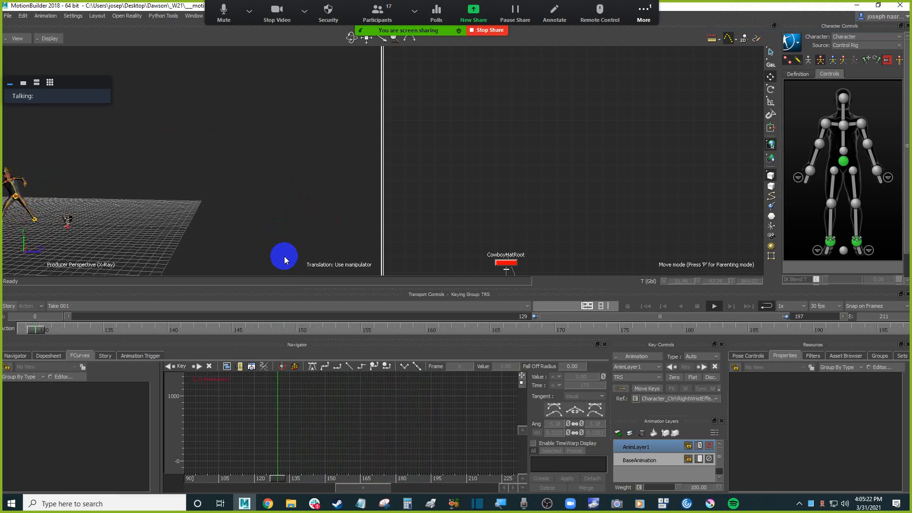
left_click_drag(284, 256, 171, 223, "ctrl")
key("ctrl+a")
key("ctrl+space")
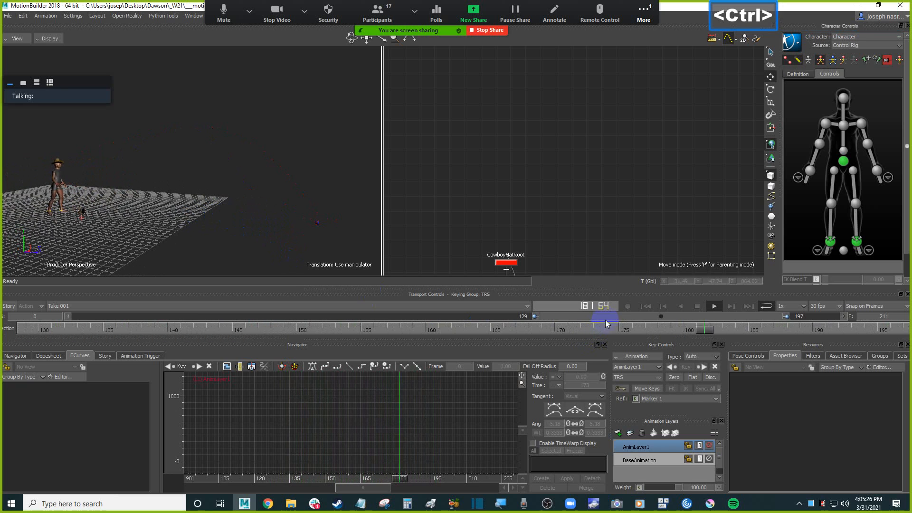
double_click(607, 316)
left_click_drag(225, 191, 292, 214, "ctrl+shift")
key("ctrl+Home")
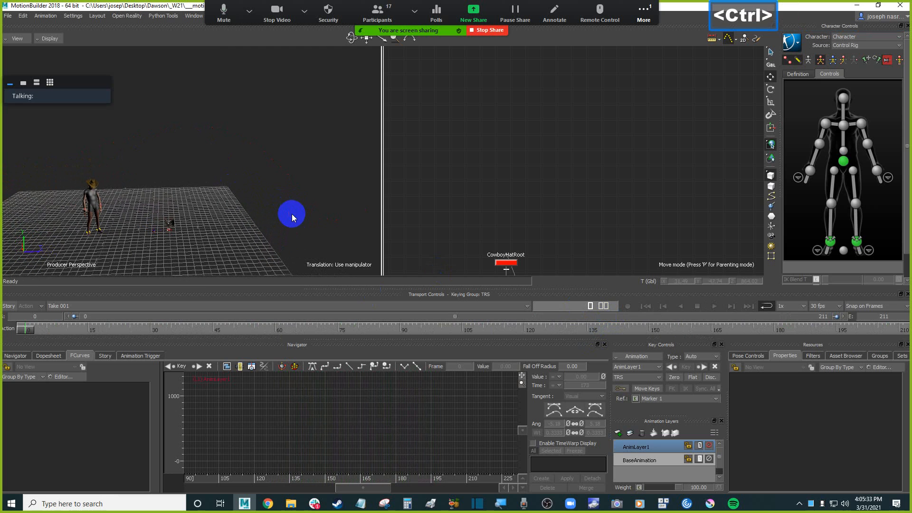
key("ctrl+space")
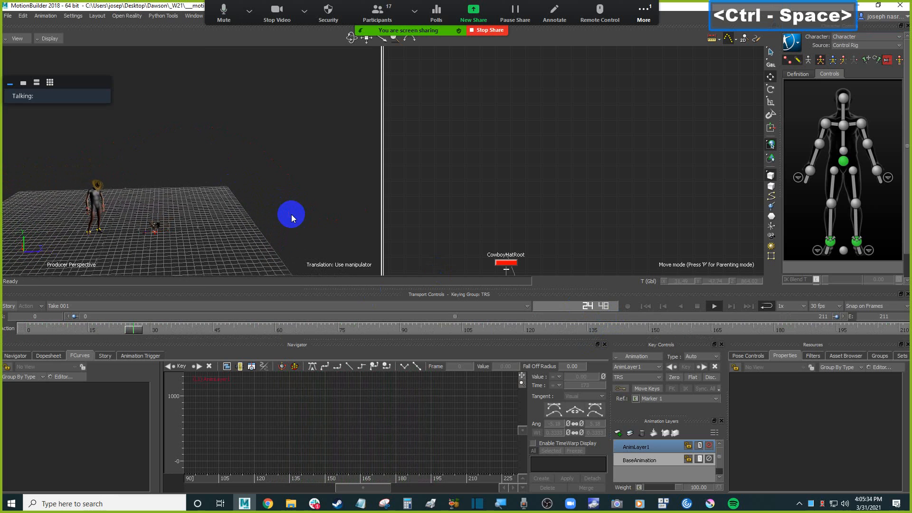
key("ctrl+a")
mouse_move(281, 227)
left_mouse_down("ctrl+shift")
mouse_move(249, 204)
mouse_move(319, 159)
mouse_move(340, 194)
mouse_move(277, 193)
mouse_move(298, 197)
mouse_move(295, 217)
left_mouse_up("ctrl+shift")
left_click_drag(298, 185, 305, 237, "ctrl")
left_click_drag(304, 236, 234, 192, "shift")
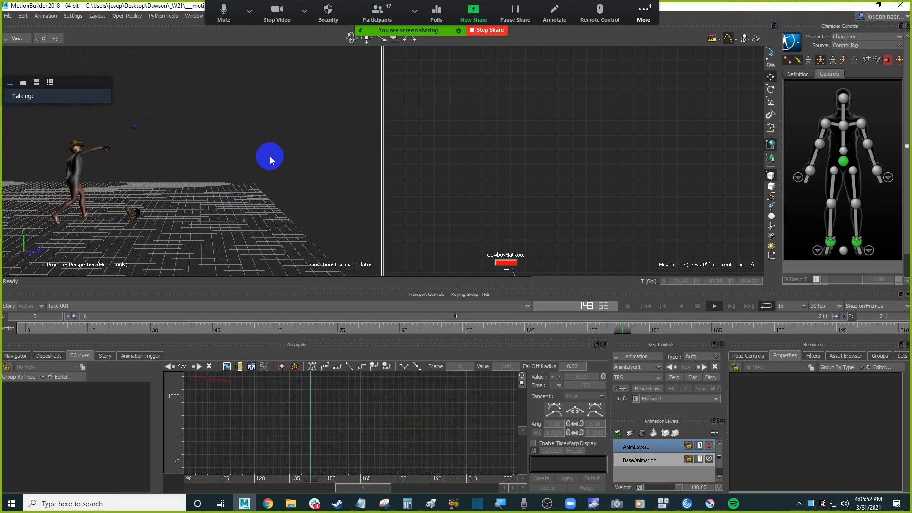
left_click_drag(264, 152, 278, 165, "ctrl")
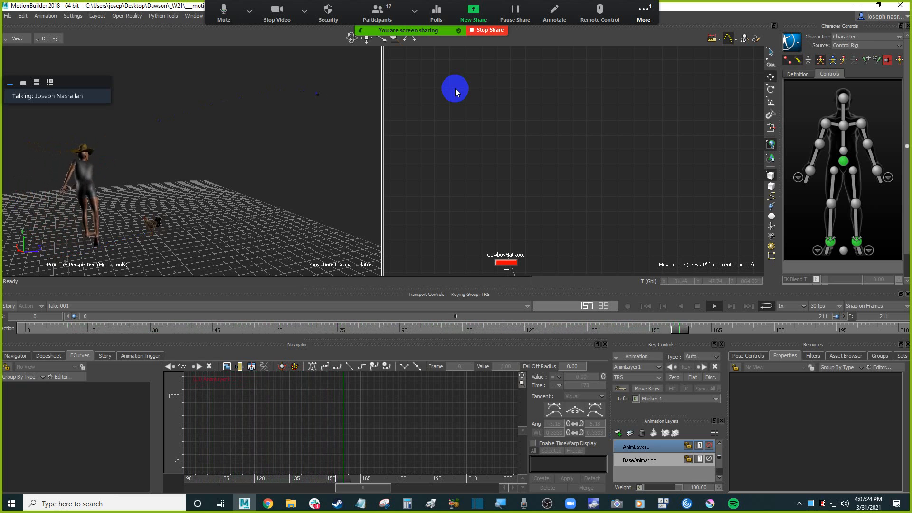
Frame the character and chicken in the viewport and save the scene.
left_click_drag(233, 178, 215, 172, "ctrl")
mouse_move(246, 185)
left_mouse_down("ctrl")
mouse_move(269, 193)
mouse_move(281, 172)
mouse_move(293, 189)
left_mouse_up("ctrl")
left_click(277, 184)
left_click(279, 184)
left_click(295, 183)
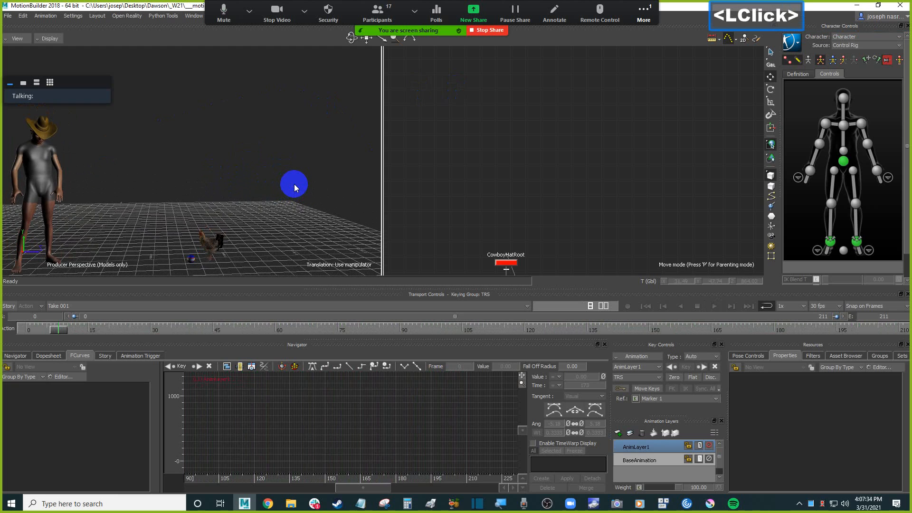
key("ctrl")
key("ctrl+s")
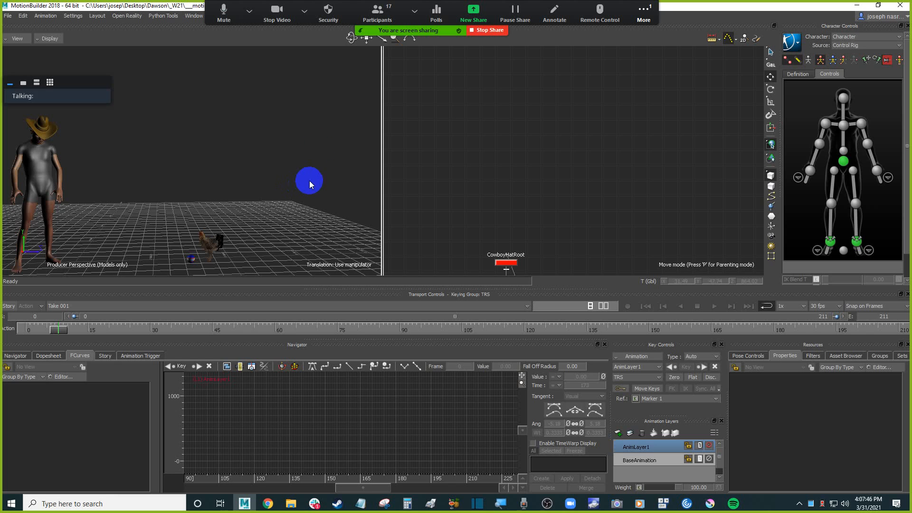
Open the meeting chat, read the latest messages, and close it.
left_click(644, 12)
left_click(656, 34)
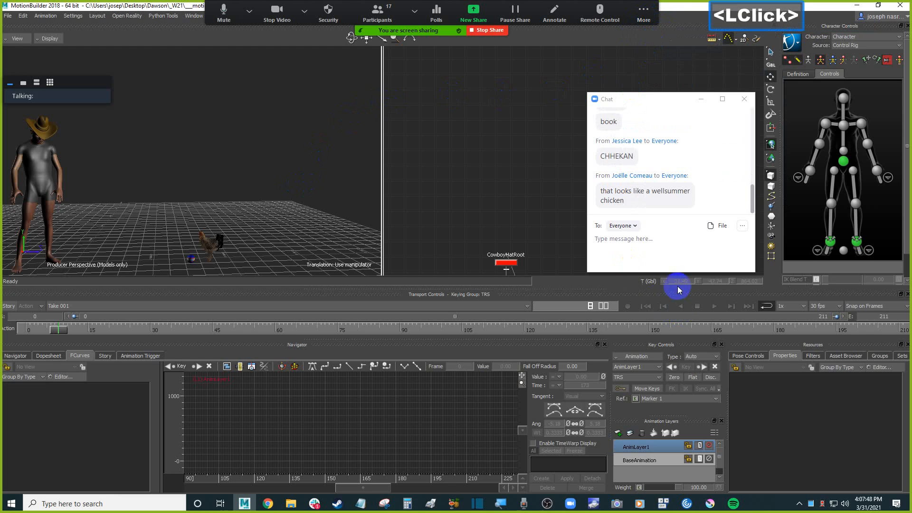
left_click_drag(646, 190, 684, 192)
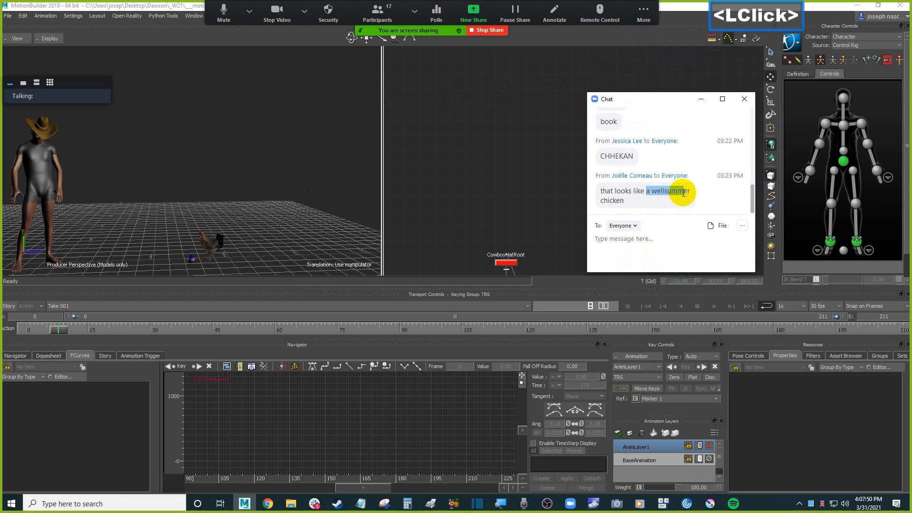
double_click(670, 192)
scroll(664, 212, "down", 1)
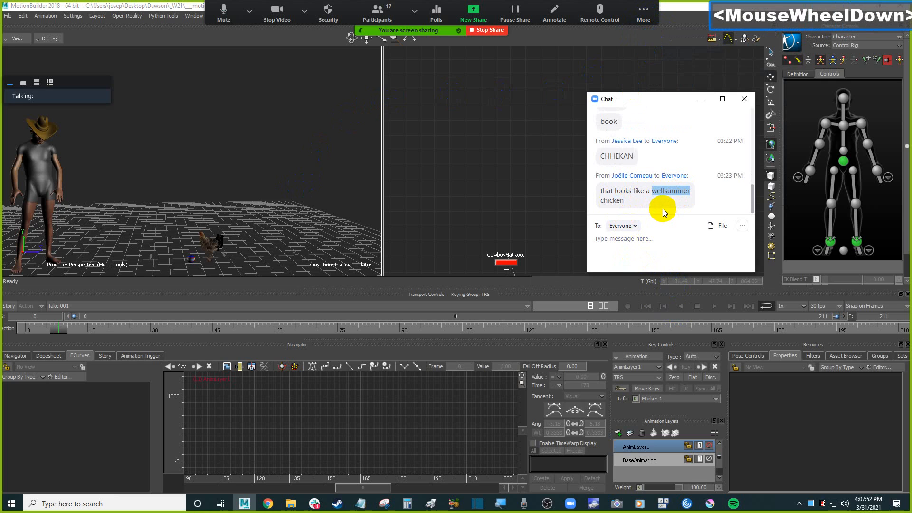
scroll(664, 200, "up", 1)
scroll(664, 200, "down", 1)
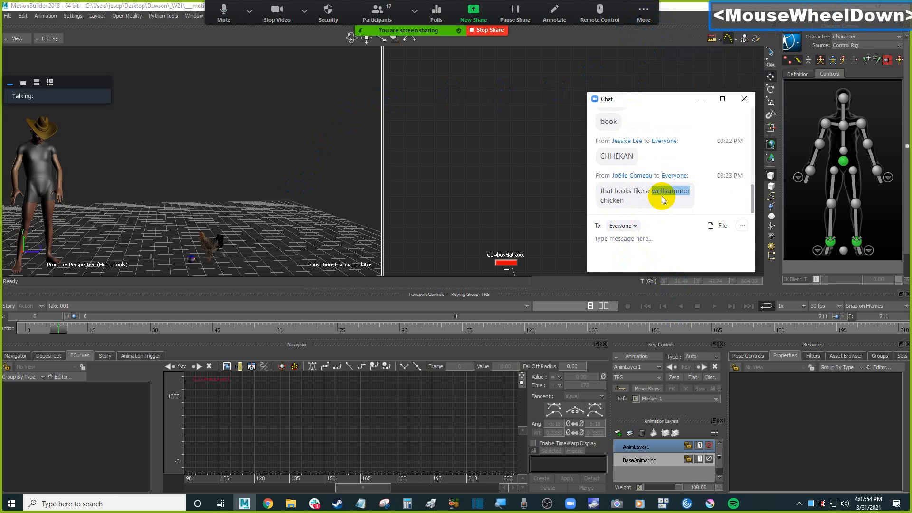
left_click(744, 99)
double_click(648, 104)
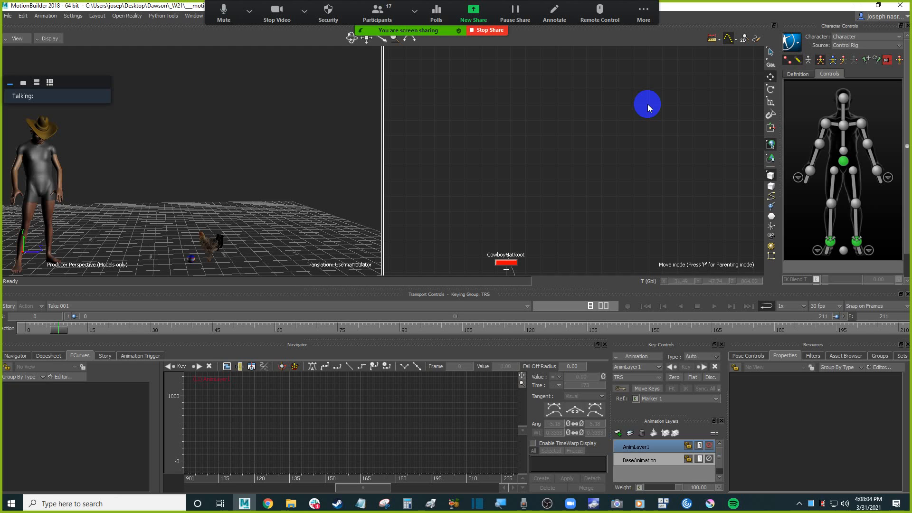
left_click(229, 174)
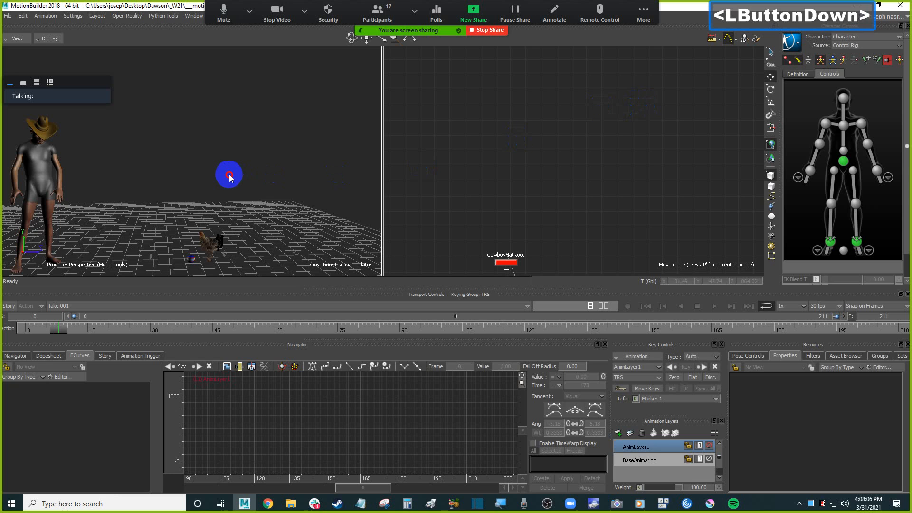
mouse_move(306, 187)
left_mouse_down("ctrl+shift")
mouse_move(288, 194)
mouse_move(292, 178)
left_mouse_up("ctrl+shift")
double_click(320, 167)
left_click(320, 167)
left_click(310, 164)
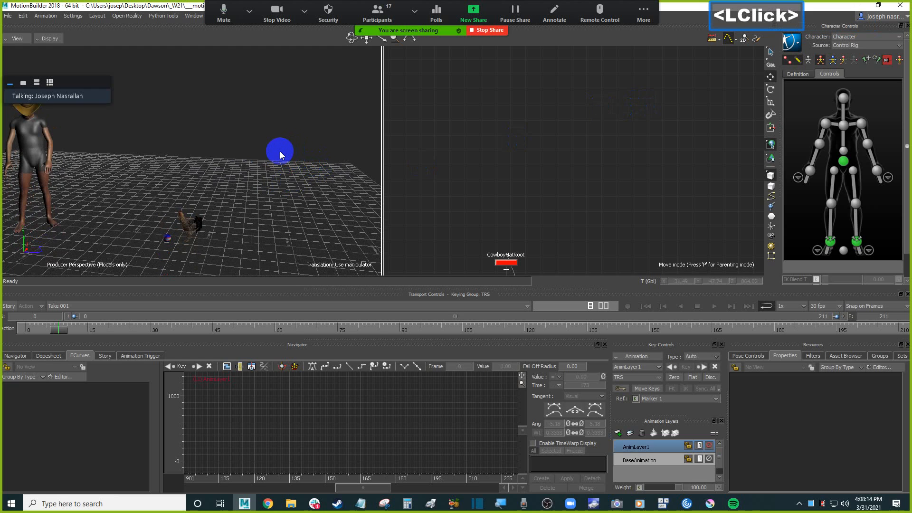
left_click(280, 155)
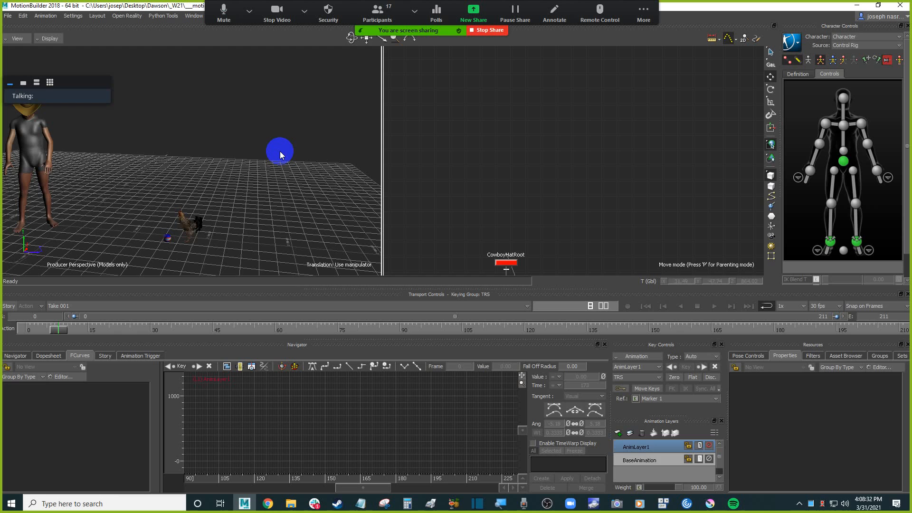
left_click(280, 152)
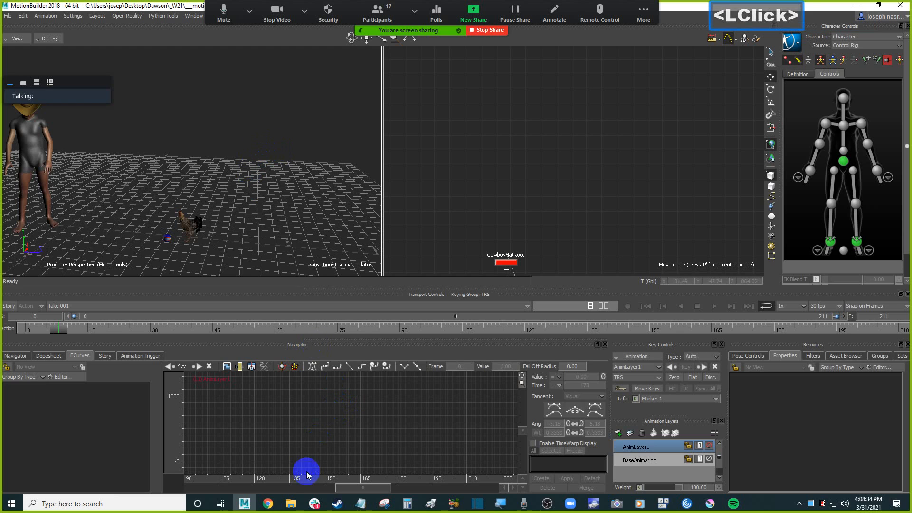
Switch to File Explorer to view the Chicken source folder, then minimize it.
mouse_move(292, 504)
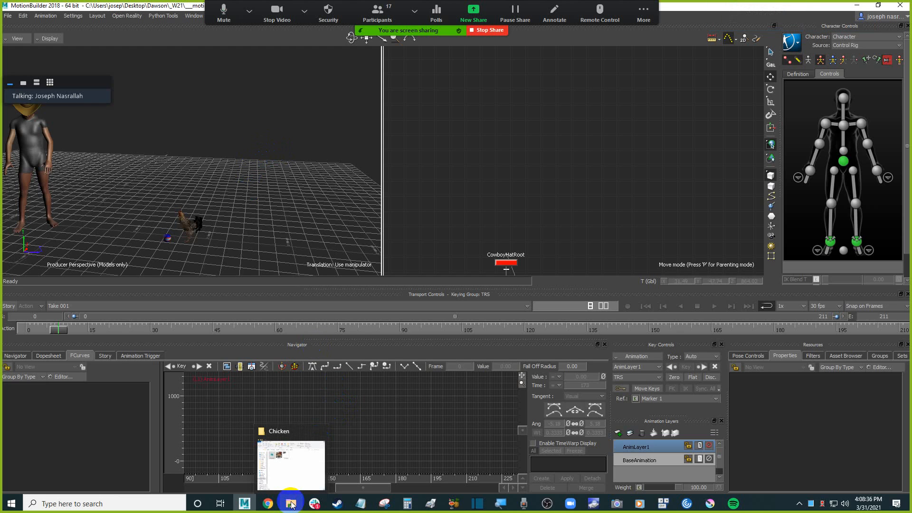
left_click(291, 503)
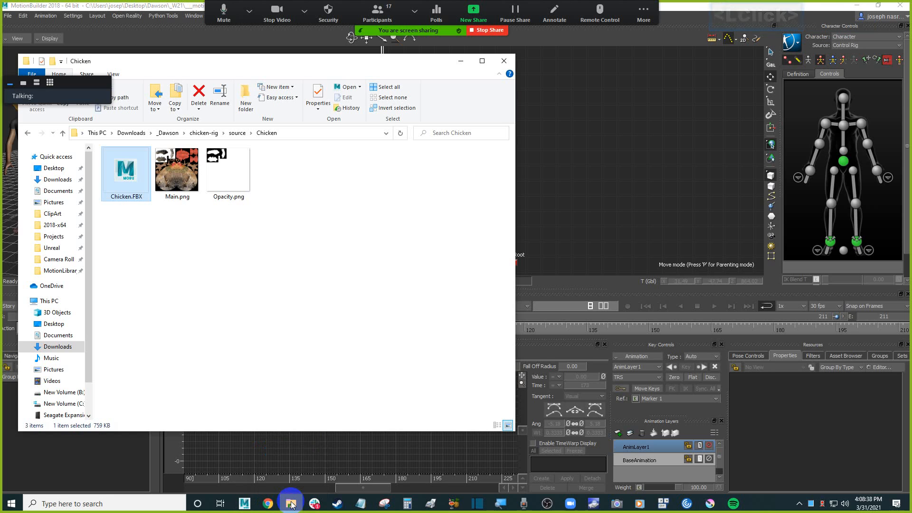
left_click(318, 246)
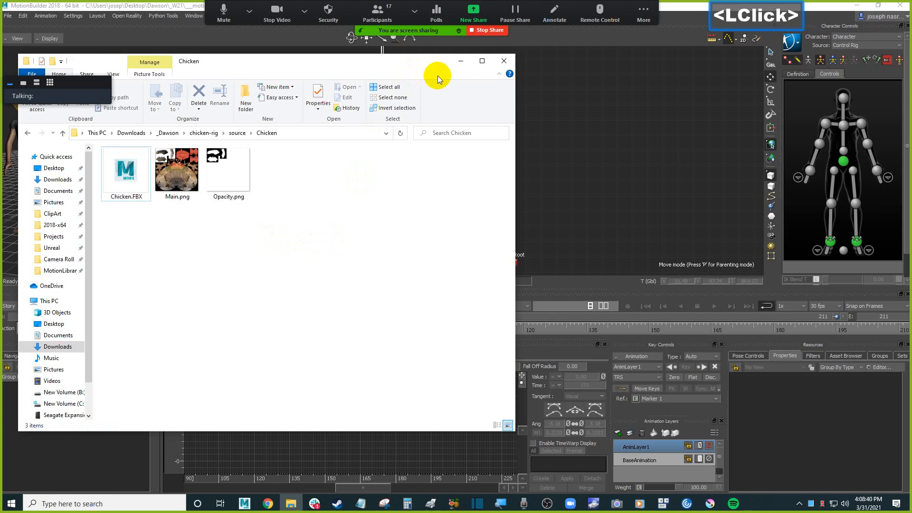
left_click(460, 61)
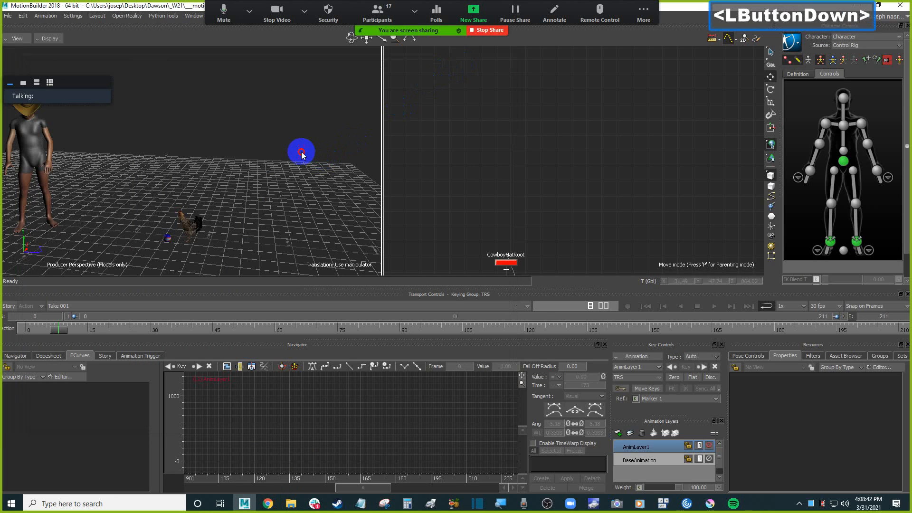
Merge the Nightstand prop from the Asset Browser's Props folder into the scene without animation.
left_click_drag(331, 184, 303, 192, "ctrl")
left_click(749, 356)
left_click(880, 356)
left_click(845, 356)
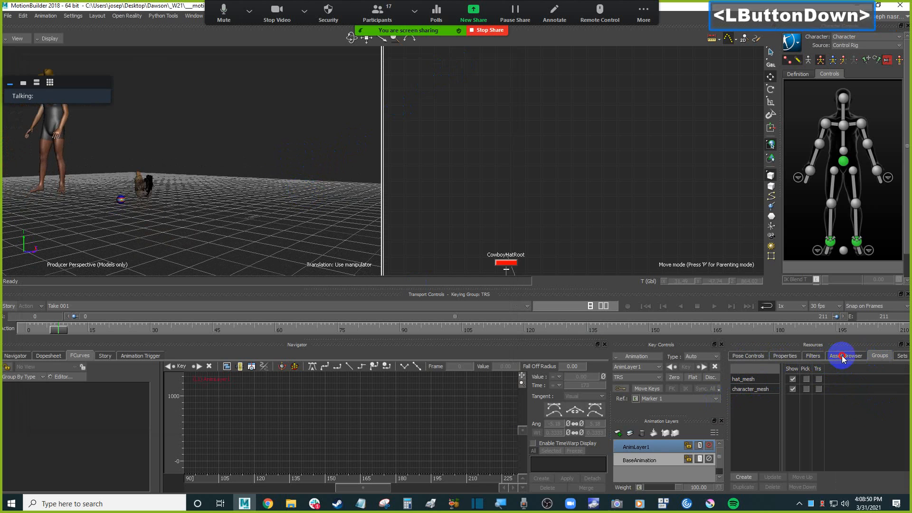
scroll(784, 403, "up", 2)
scroll(780, 409, "up", 1)
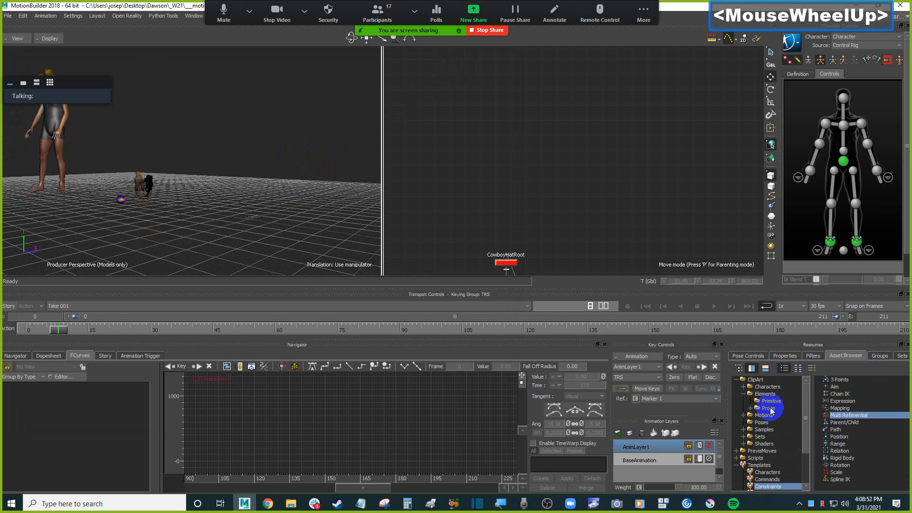
left_click(768, 409)
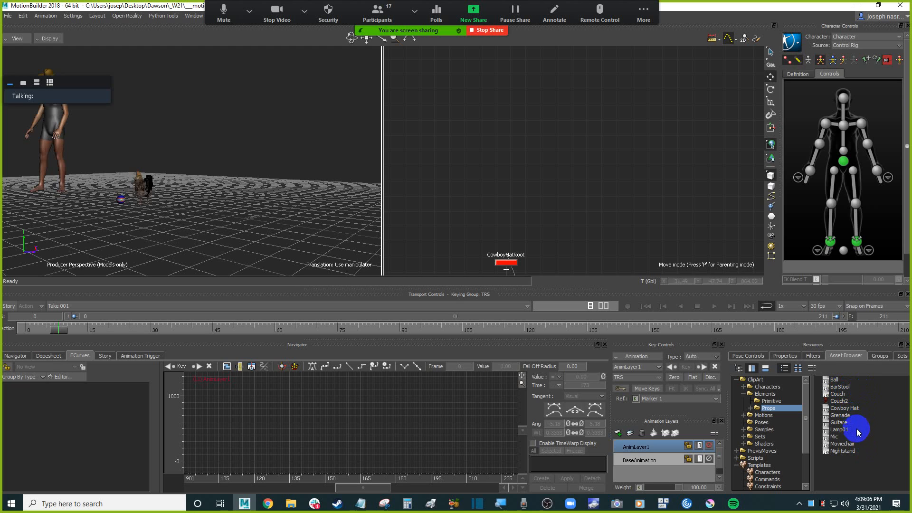
left_click(858, 453)
left_click_drag(858, 454, 253, 166)
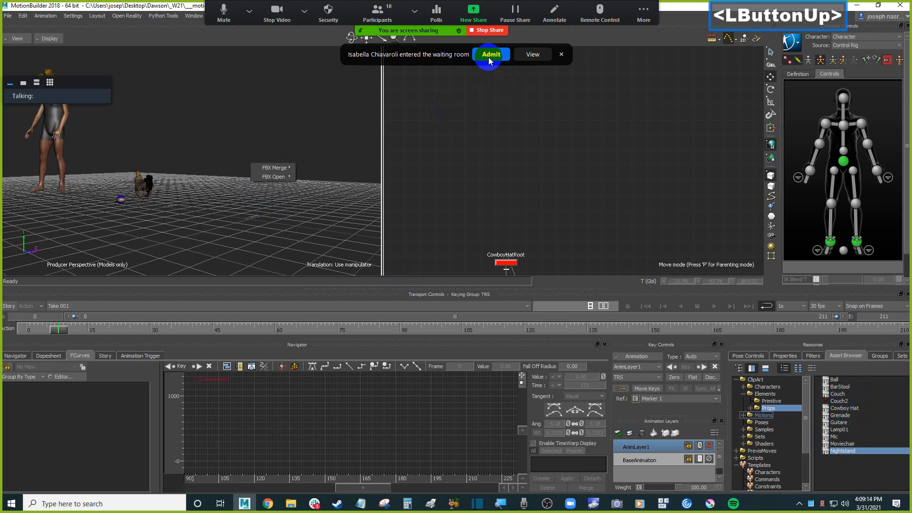
left_click(495, 55)
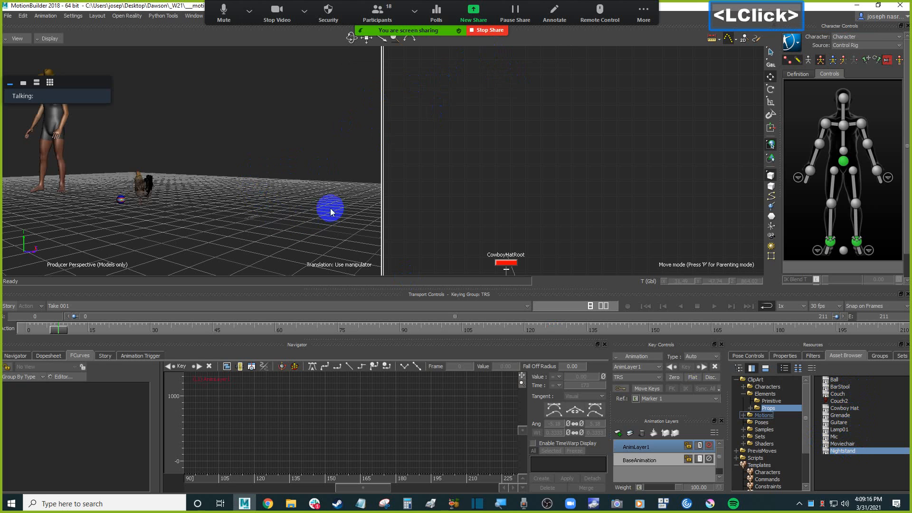
left_click_drag(261, 200, 285, 209, "ctrl")
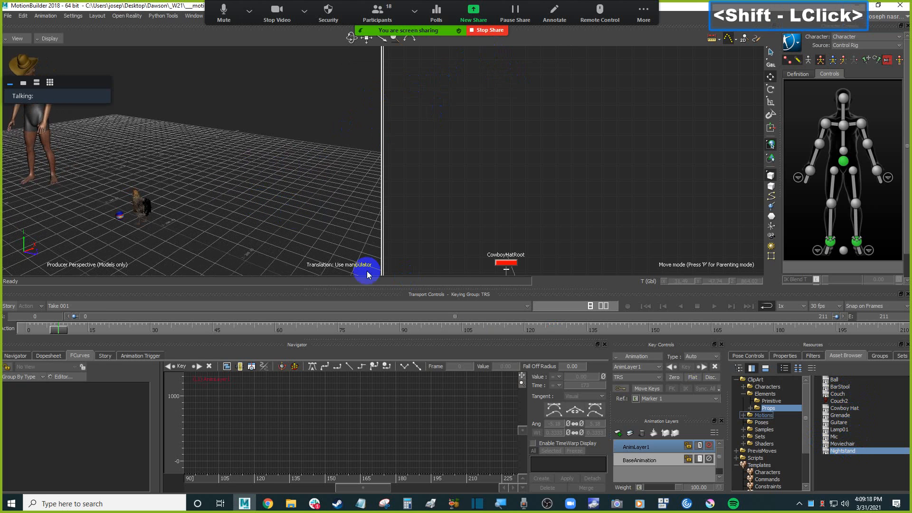
left_click_drag(856, 452, 284, 175)
left_click(364, 190)
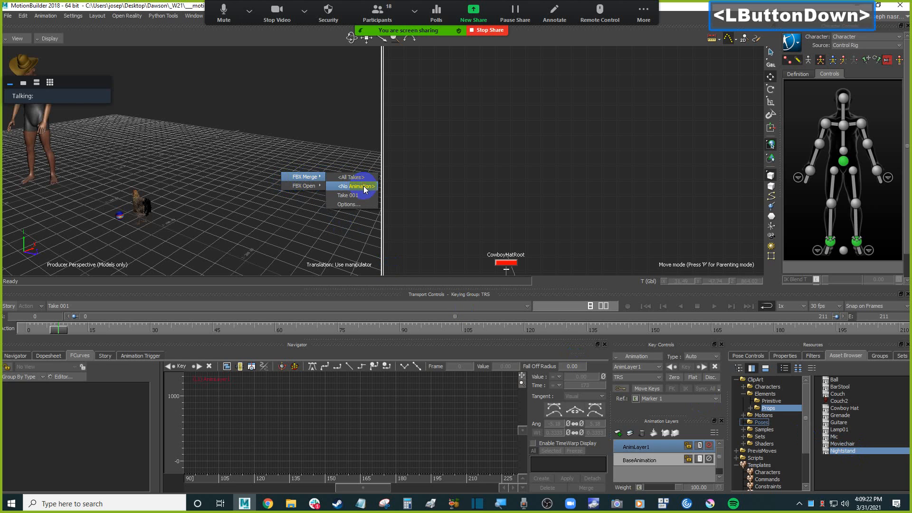
Show the scene in schematic view beside an X-Ray perspective view and arrange all schematic nodes.
key("ctrl+shift+x")
left_click_drag(252, 158, 273, 189, "ctrl+shift")
left_click(178, 174)
key("ctrl+w")
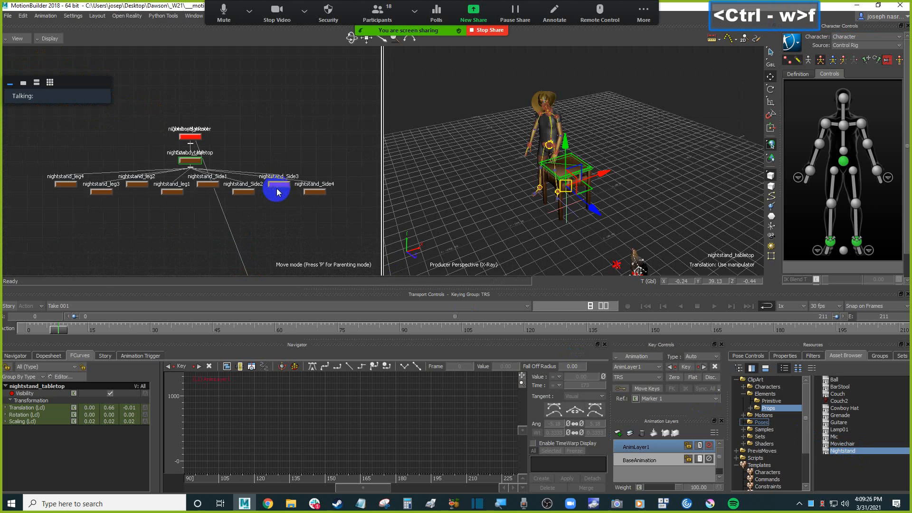
right_click(267, 120)
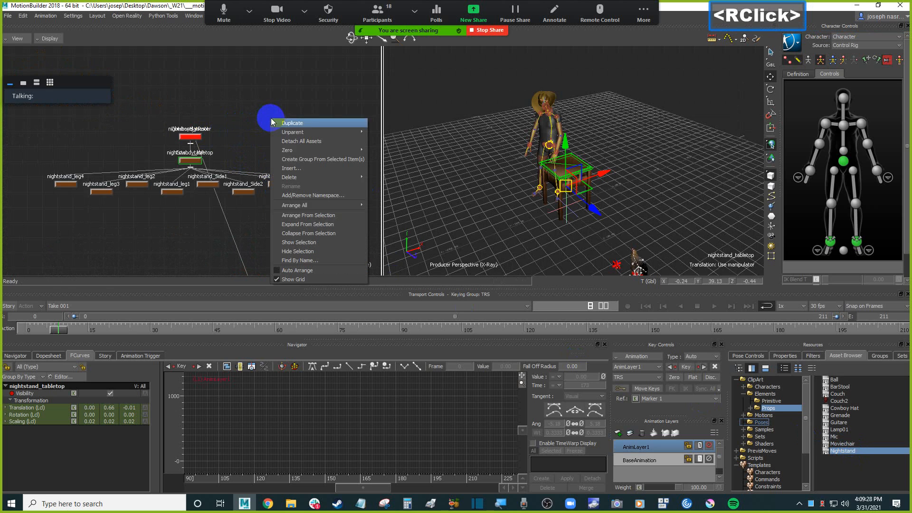
mouse_move(350, 205)
left_click(388, 205)
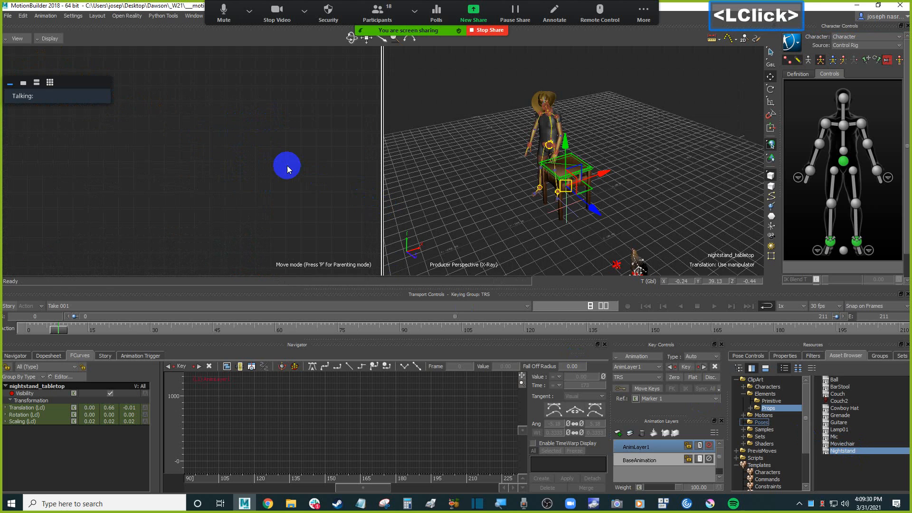
left_click(204, 138)
Orbit and zoom the perspective view to examine the merged nightstand.
mouse_move(645, 193)
left_mouse_down("shift")
mouse_move(572, 199)
mouse_move(688, 198)
mouse_move(591, 212)
mouse_move(621, 206)
mouse_move(611, 216)
mouse_move(638, 205)
left_mouse_up("shift")
scroll(590, 211, "up", 4)
scroll(572, 204, "down", 1)
scroll(572, 204, "up", 1)
left_click_drag(638, 204, 644, 186, "ctrl")
left_click(649, 194)
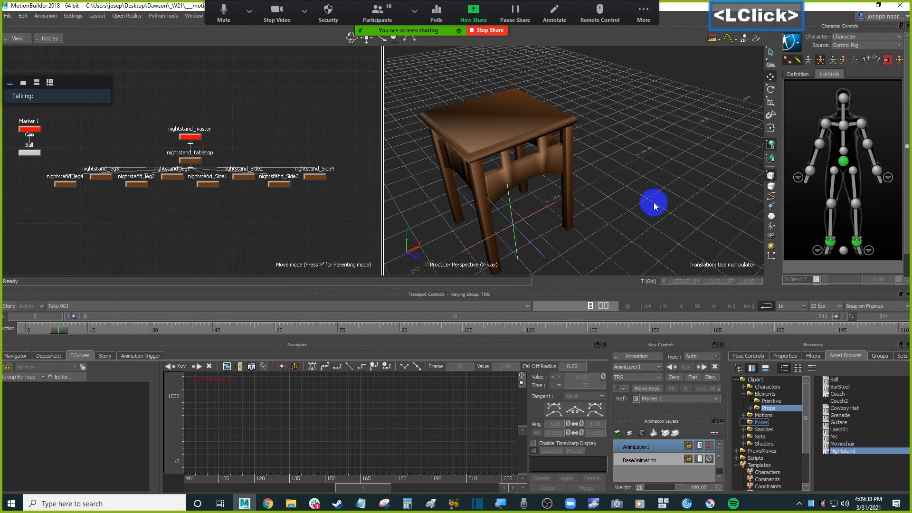
left_click(534, 126)
left_click(683, 153)
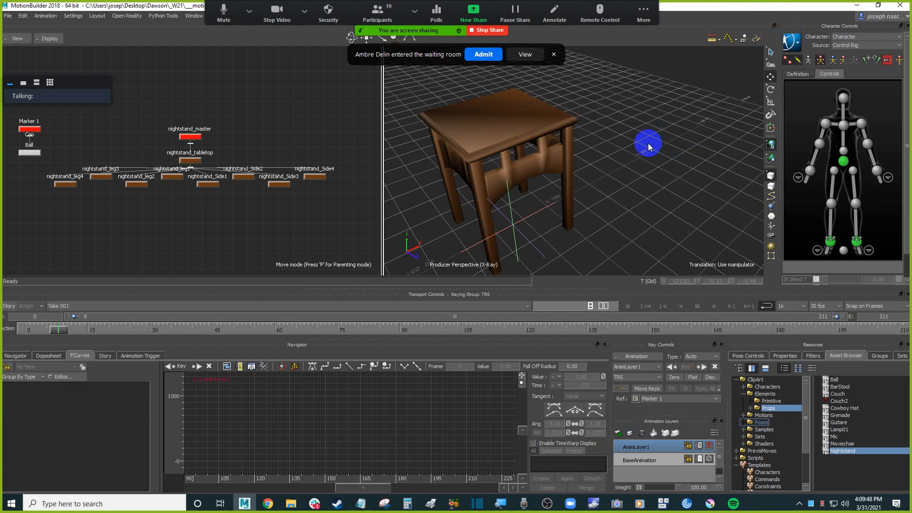
left_click(489, 55)
left_click_drag(592, 123, 636, 117, "ctrl+shift")
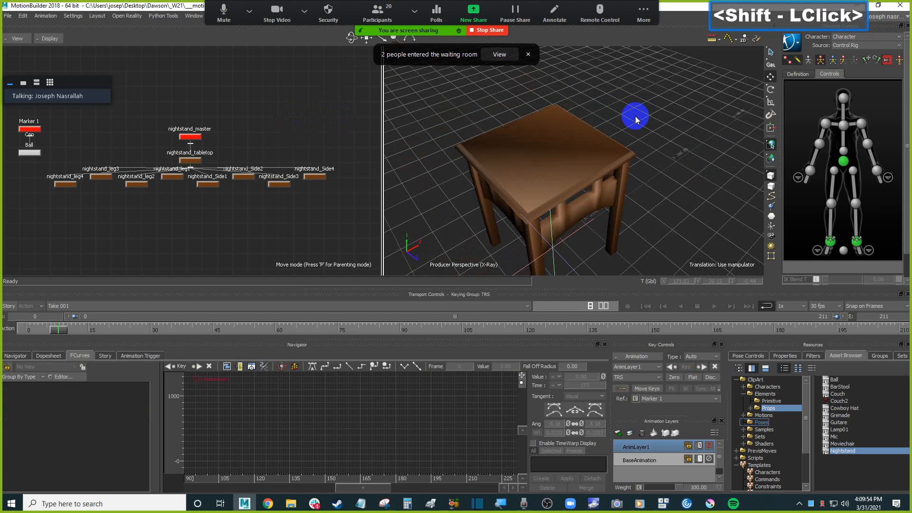
left_click(504, 57)
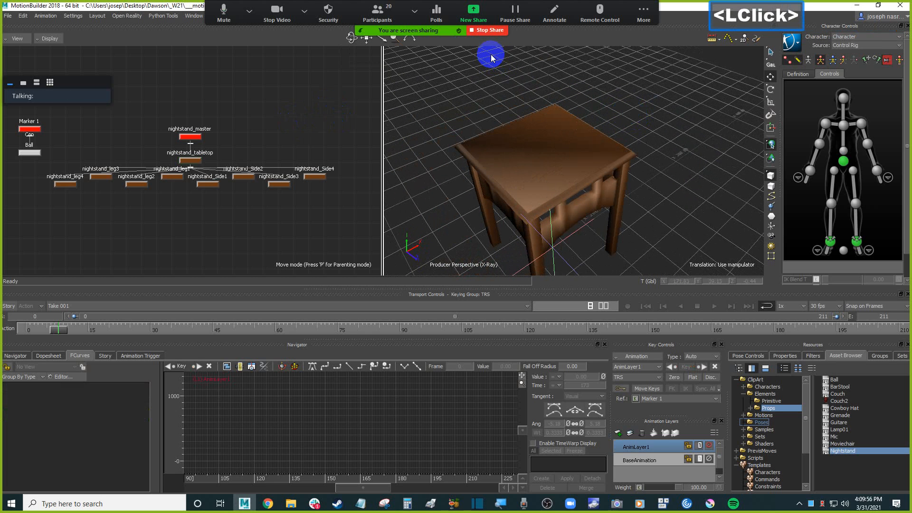
left_click_drag(620, 102, 646, 139, "ctrl")
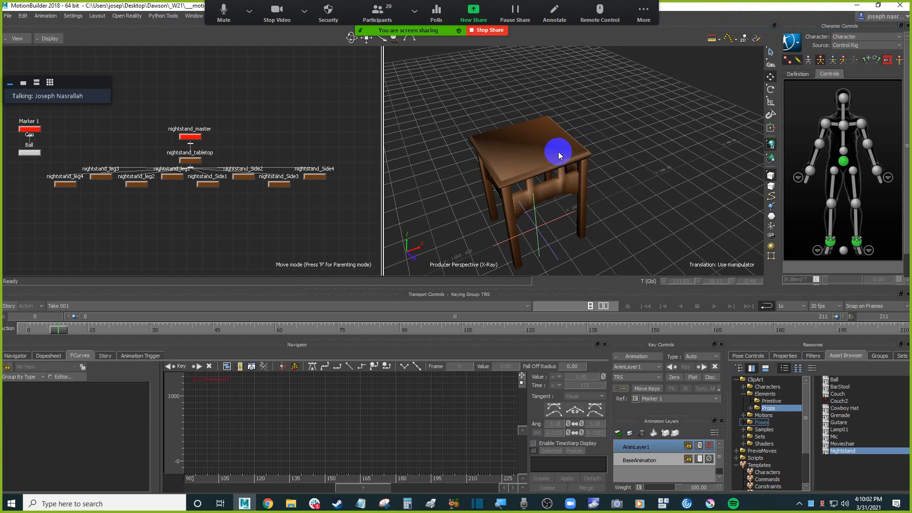
left_click_drag(580, 143, 627, 145, "shift")
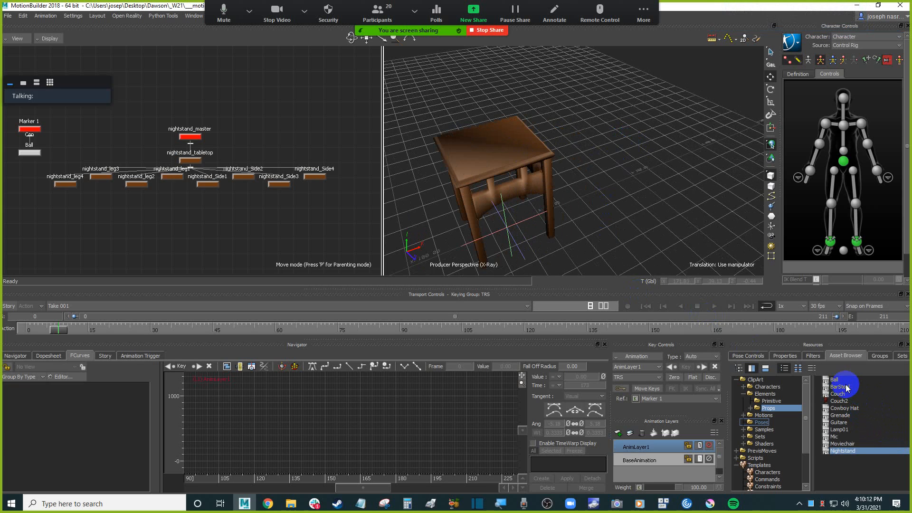
Add a Cube from the Templates Elements folder into the scene beside the nightstand.
left_click(806, 468)
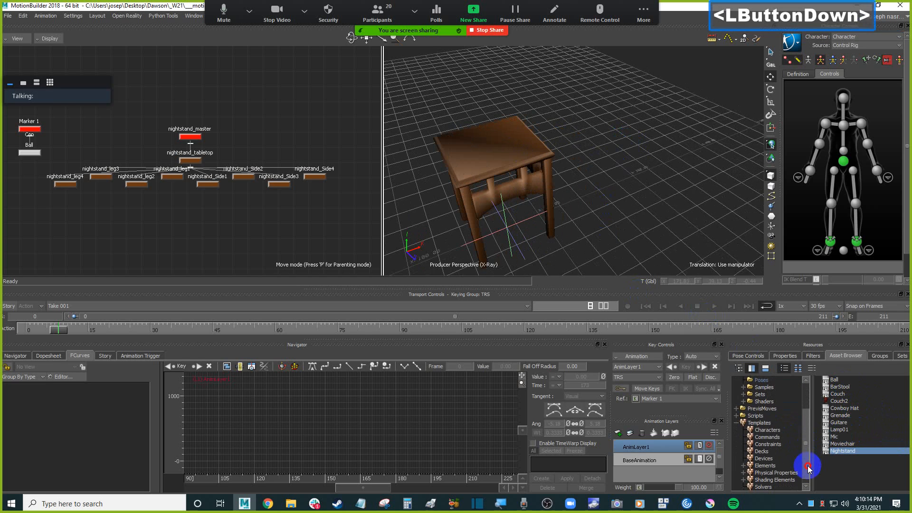
left_click(767, 435)
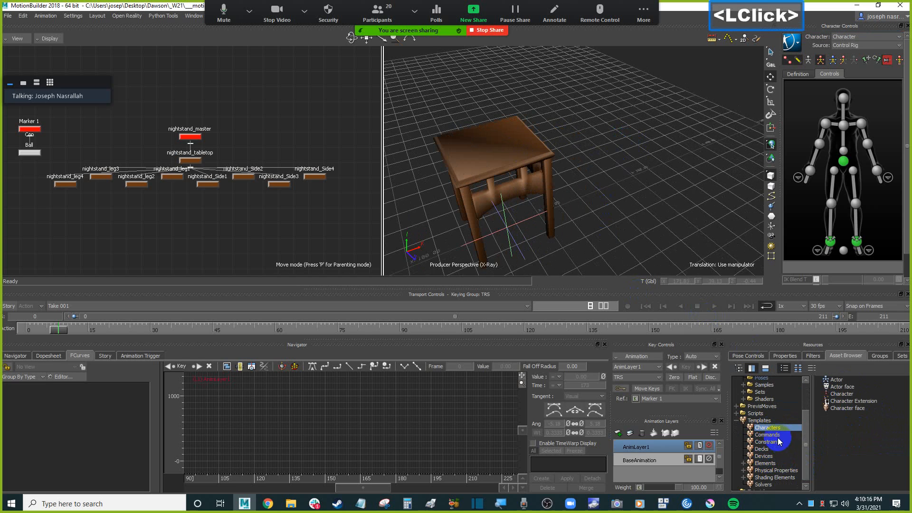
left_click(765, 456)
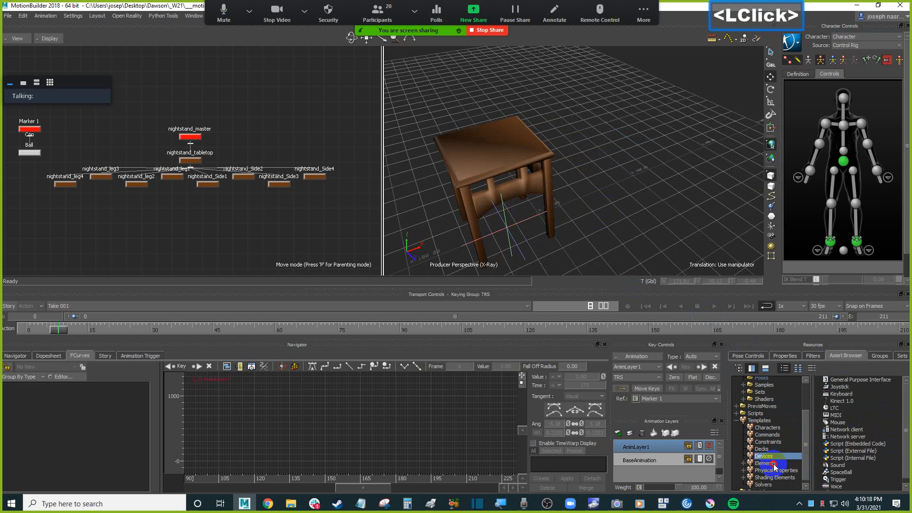
left_click(779, 464)
left_click(838, 395)
left_click_drag(838, 394, 597, 220)
scroll(652, 232, "up", 3)
mouse_move(651, 232)
left_mouse_down("ctrl")
mouse_move(658, 224)
mouse_move(668, 236)
mouse_move(635, 227)
left_mouse_up("ctrl")
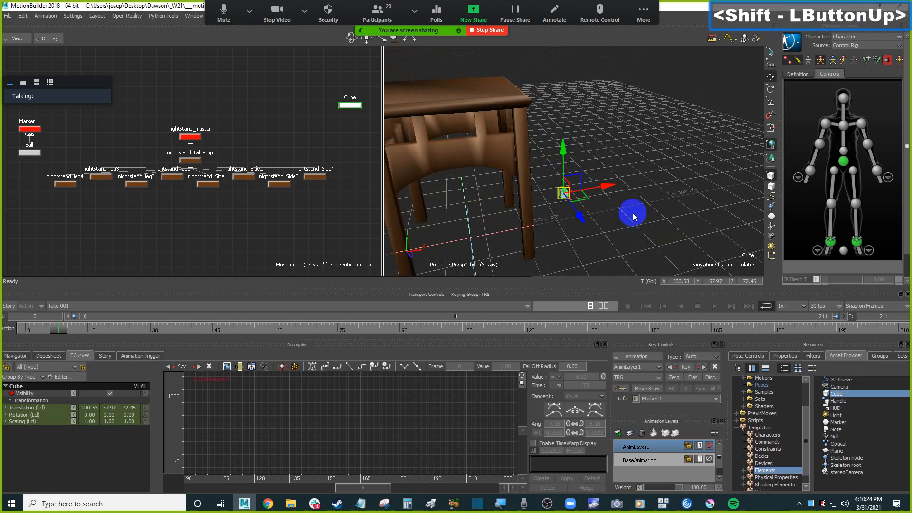
Scale the cube into a thin upright panel about 8.9 by 13.5 by 1, then deselect it.
key("s")
left_click_drag(559, 151, 563, 49)
left_click_drag(564, 157, 565, 51)
left_click_drag(625, 180, 572, 191)
left_click_drag(564, 151, 568, 130)
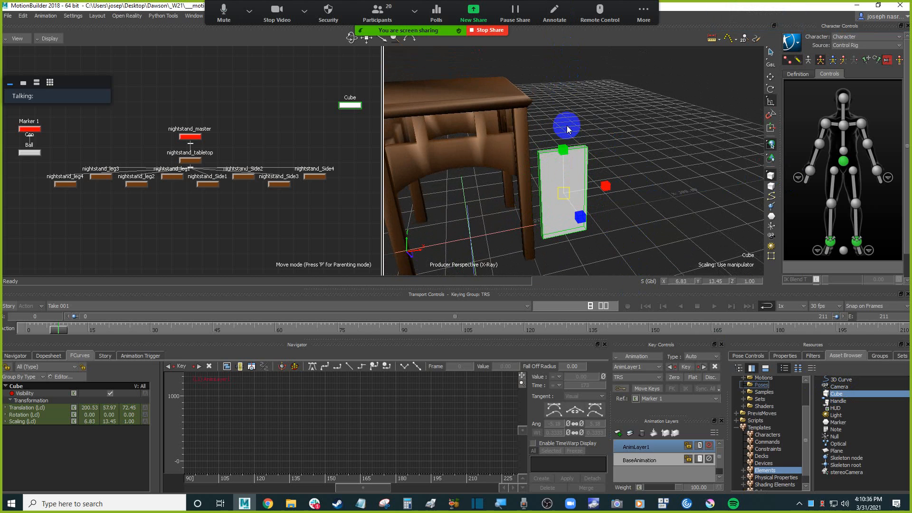
left_click_drag(605, 186, 626, 185)
left_click_drag(652, 219, 640, 208, "ctrl")
left_click_drag(569, 161, 613, 197)
key("f")
scroll(605, 228, "down", 2)
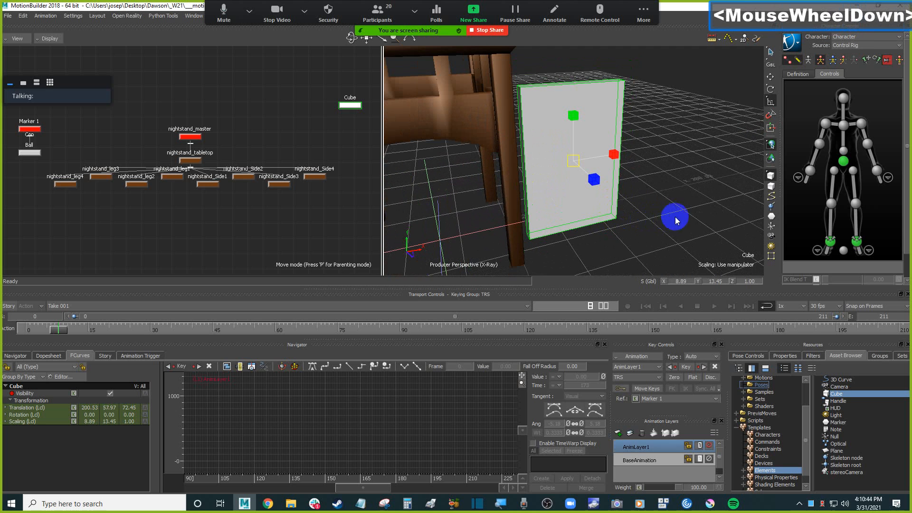
left_click_drag(676, 220, 664, 226, "shift")
double_click(663, 226)
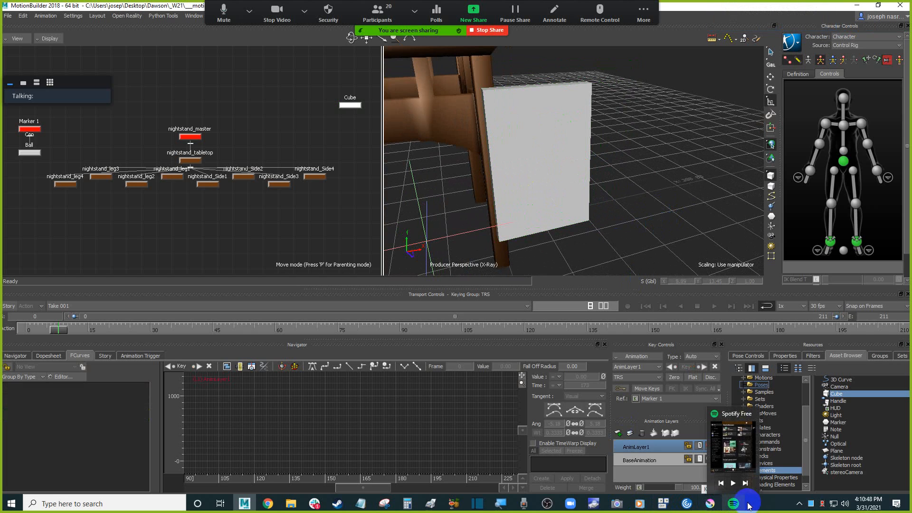
Switch to Krita from the taskbar.
left_click(711, 504)
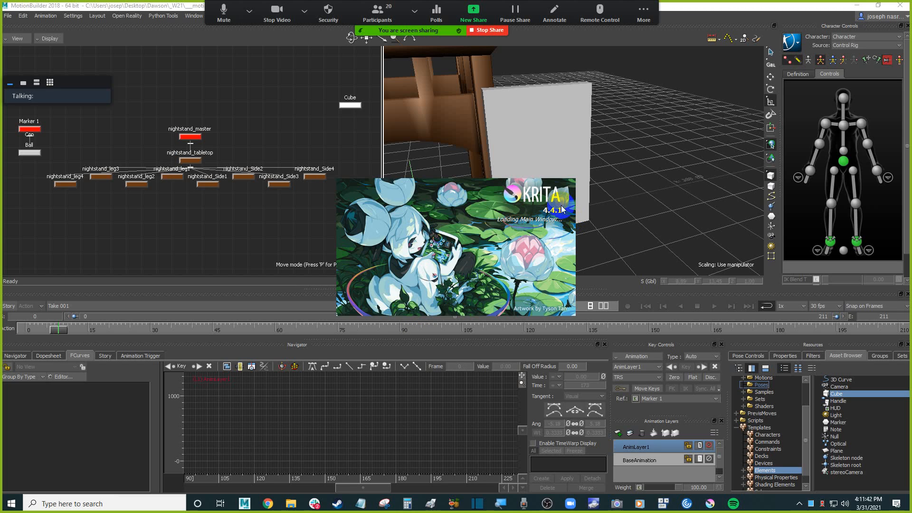
key("ctrl")
key("ctrl+shift")
key("ctrl+alt")
key("ctrl+alt+shift+h")
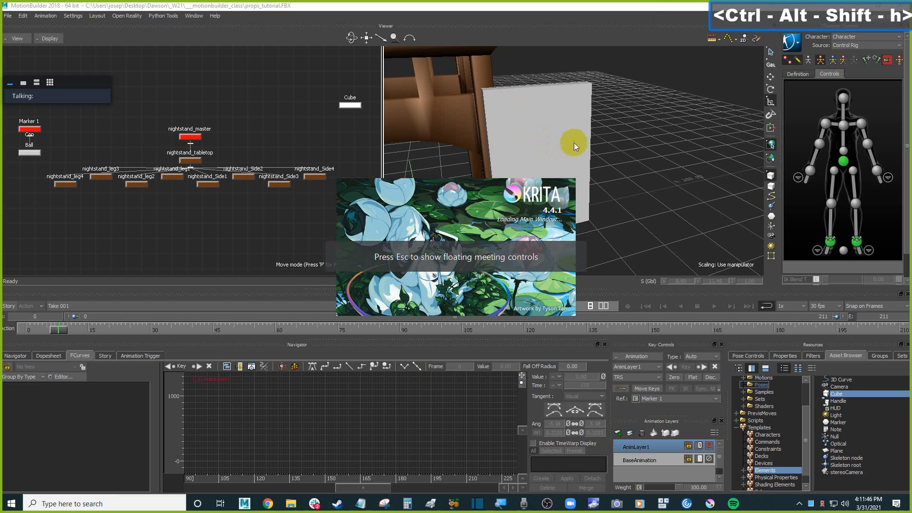
left_click(644, 151)
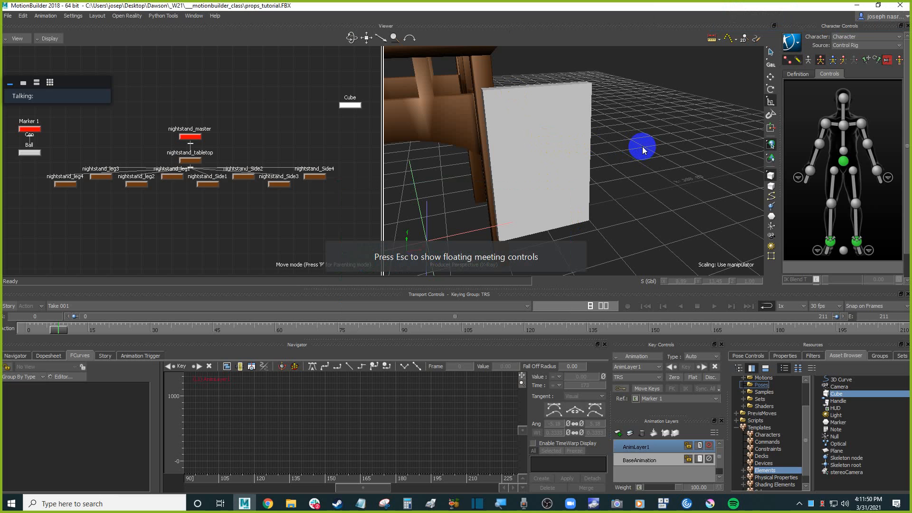
left_click(690, 188)
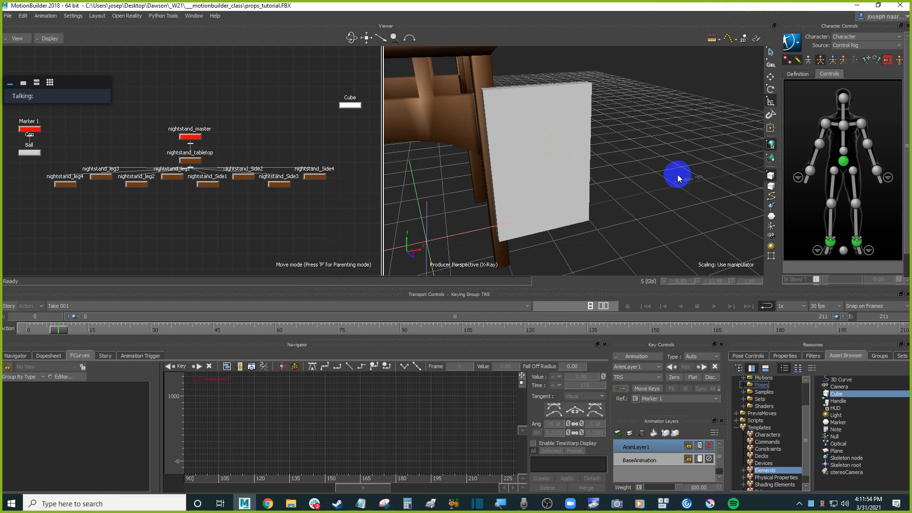
left_click(710, 506)
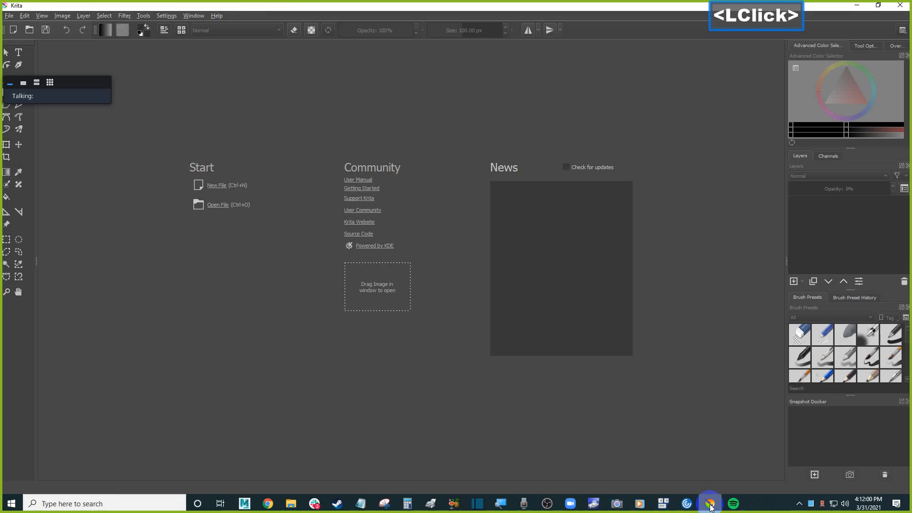
Create a new Krita document using the Texture 1024x1024 preset.
left_click(9, 16)
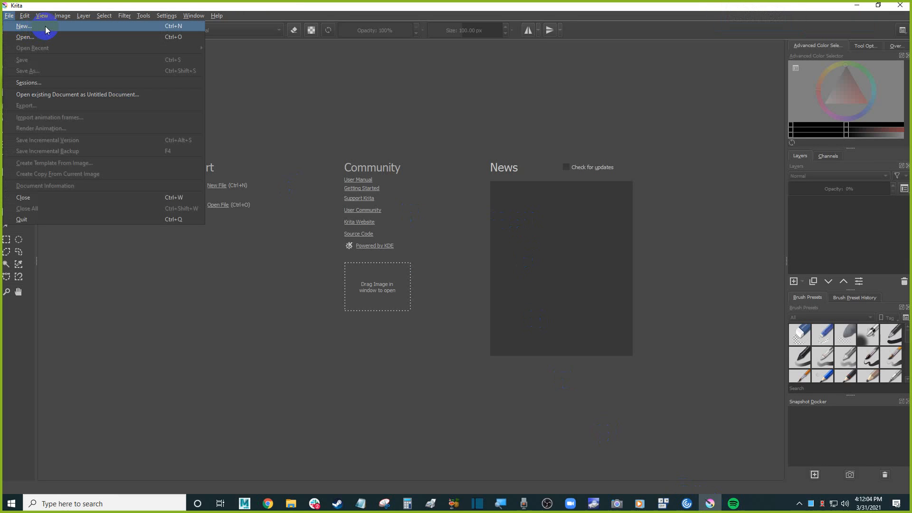
left_click(46, 30)
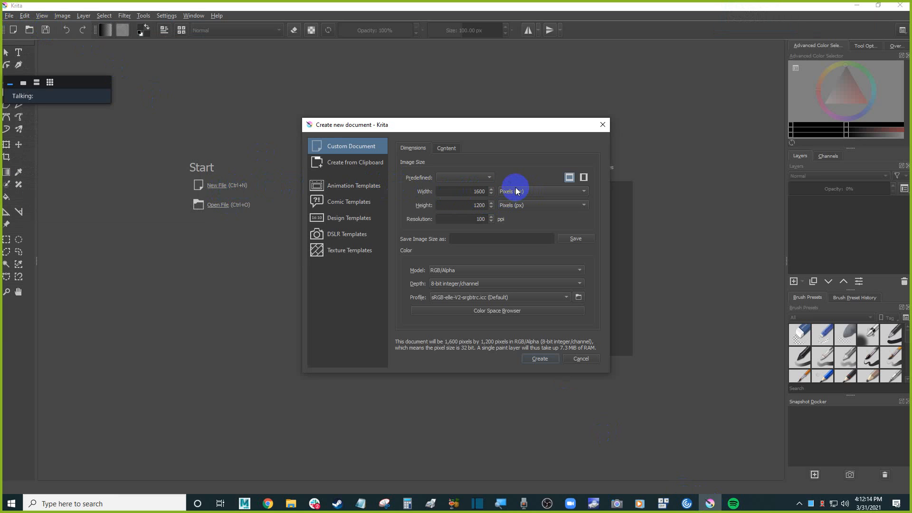
left_click(470, 177)
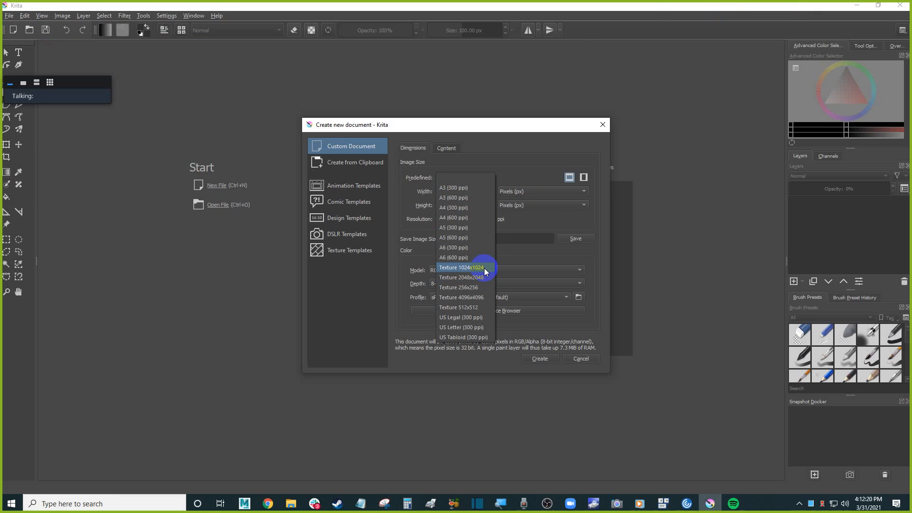
left_click(465, 178)
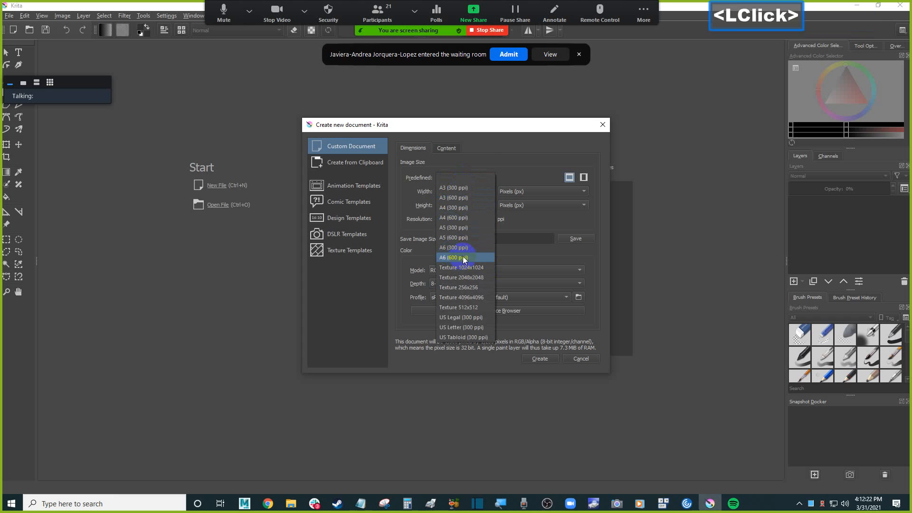
left_click(473, 268)
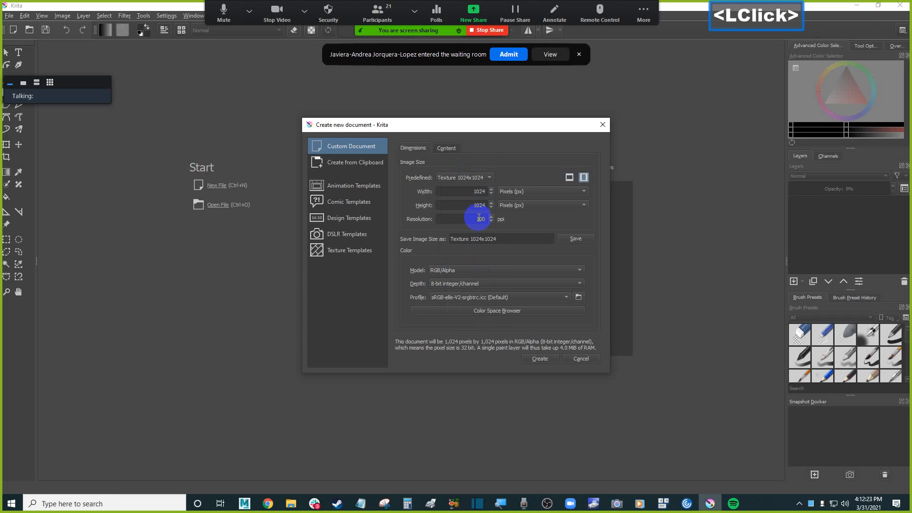
left_click(508, 53)
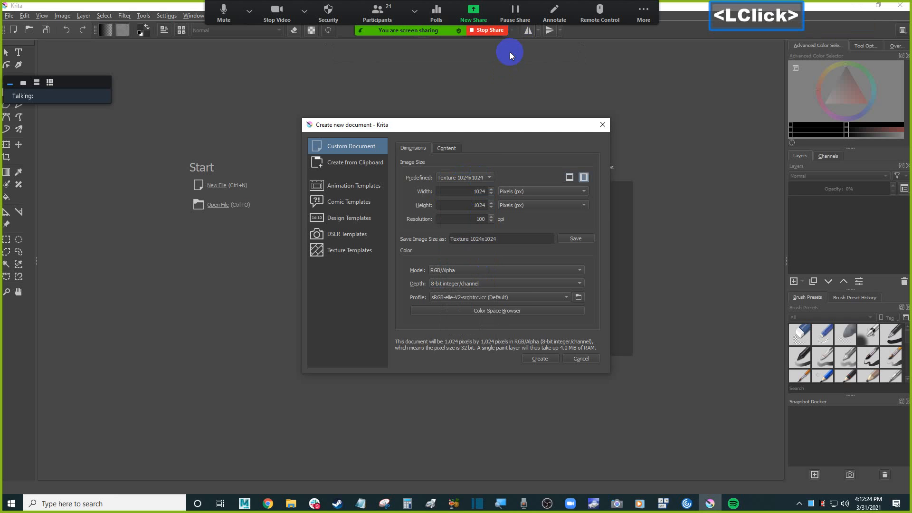
left_click(542, 360)
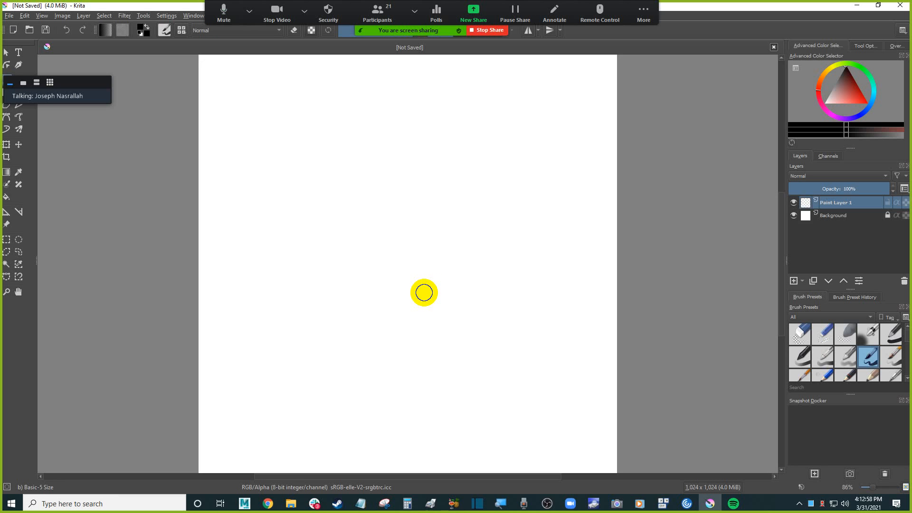
Switch to the browser and open the 3D Animation Techniques course page from the Week 9 assignment.
mouse_move(424, 292)
left_mouse_down()
mouse_move(358, 331)
mouse_move(365, 436)
left_mouse_up()
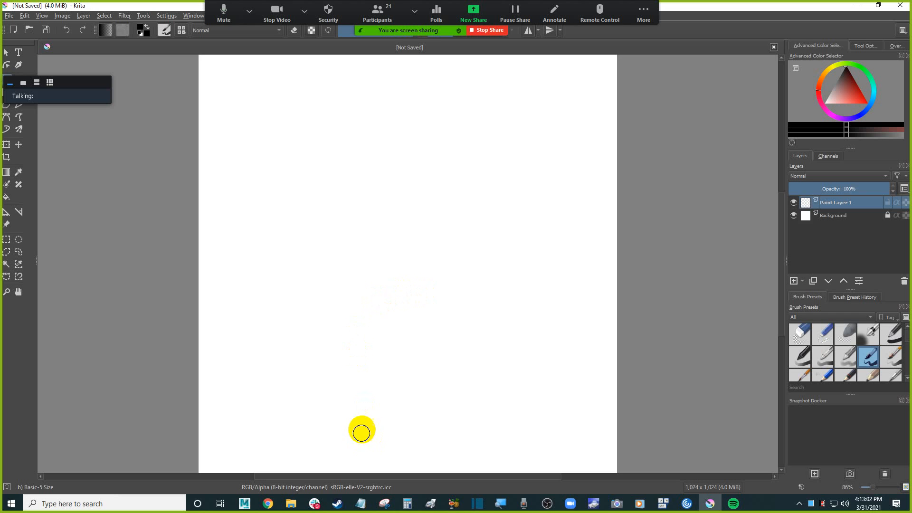
left_click(268, 504)
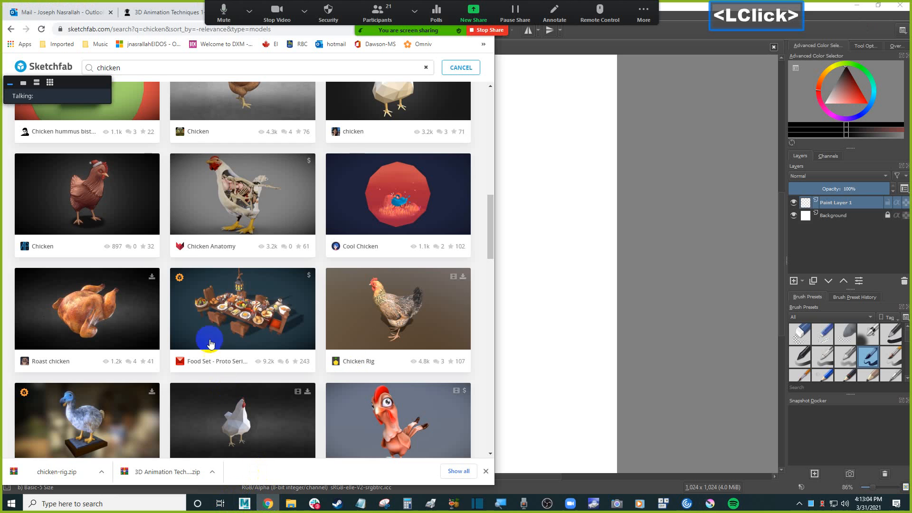
left_click(155, 10)
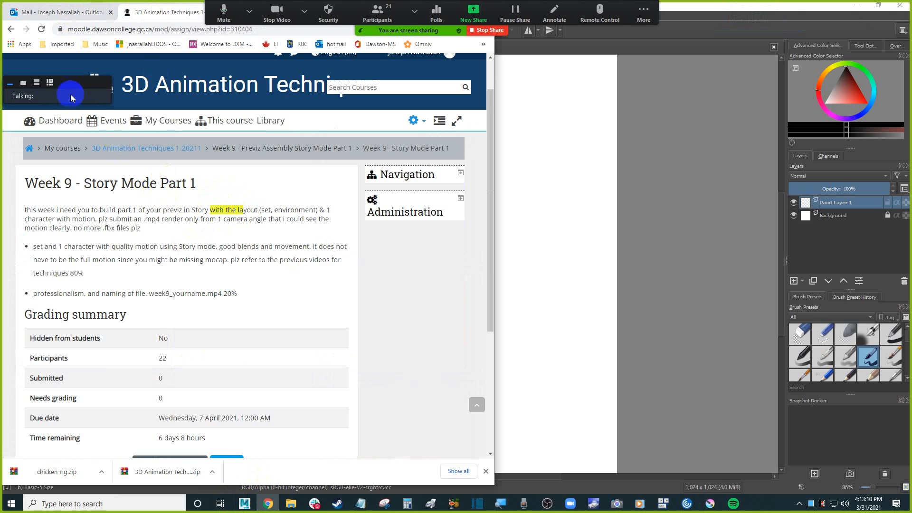
left_click(119, 145)
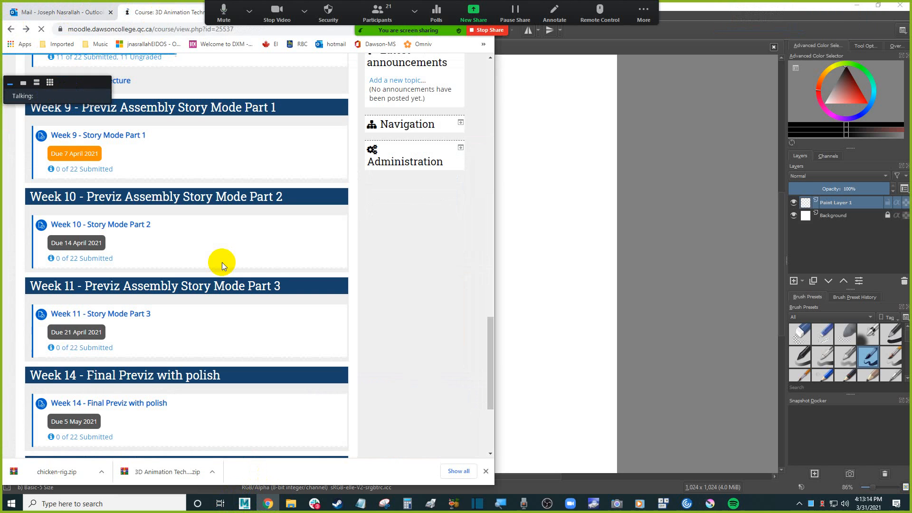
Scroll through the course page's weekly sections and assignment due dates.
scroll(222, 263, "up", 2)
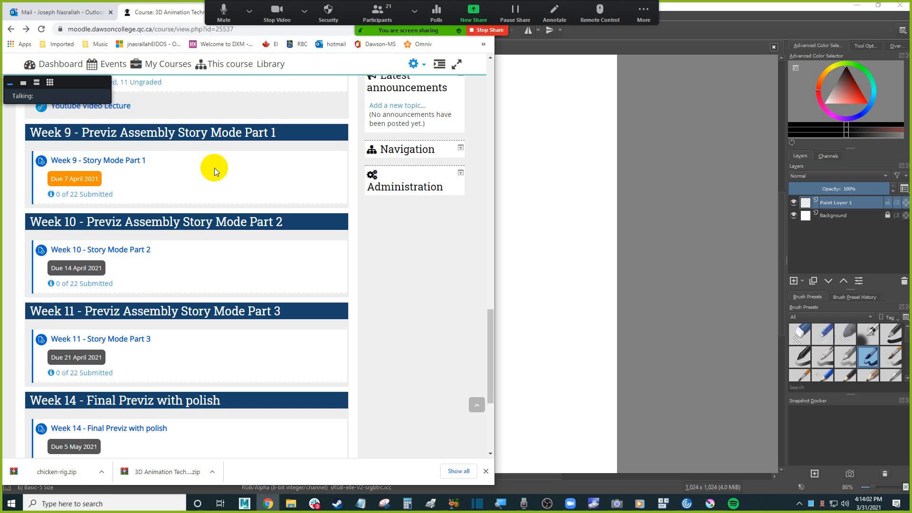
scroll(240, 208, "up", 2)
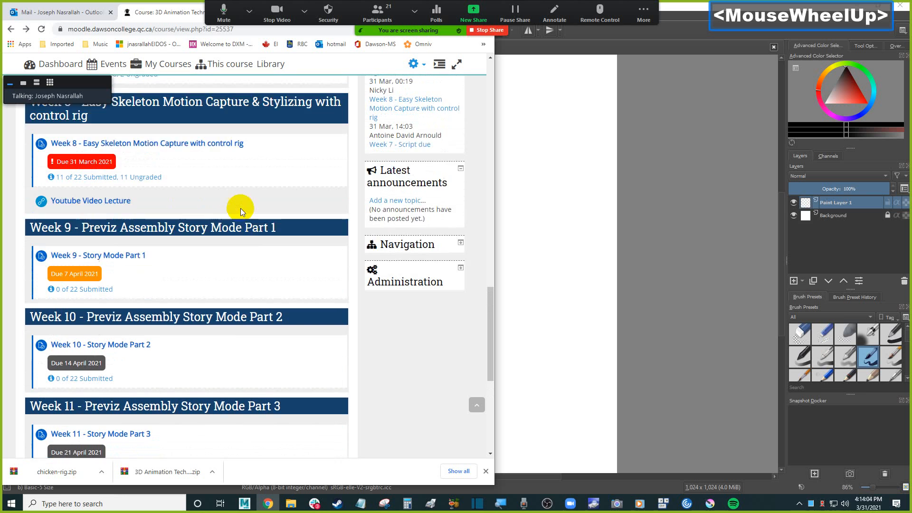
scroll(233, 238, "up", 6)
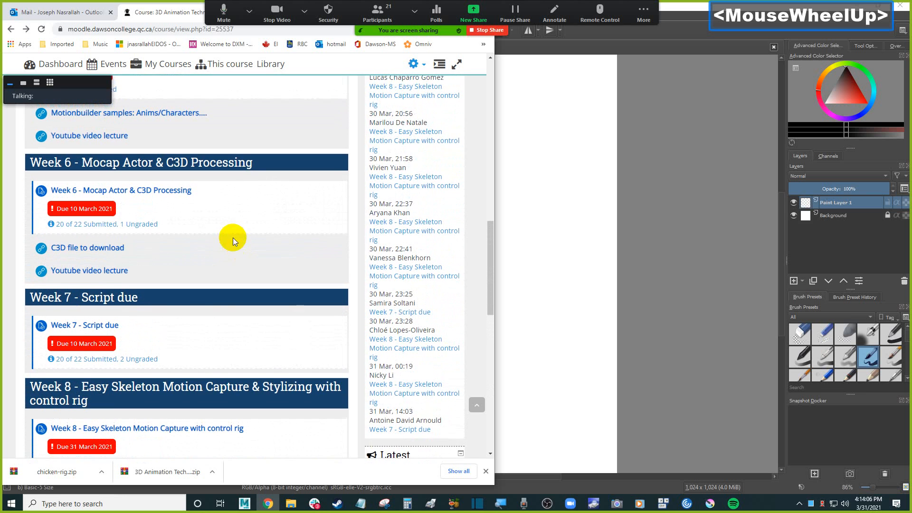
scroll(215, 222, "up", 1)
scroll(211, 250, "up", 3)
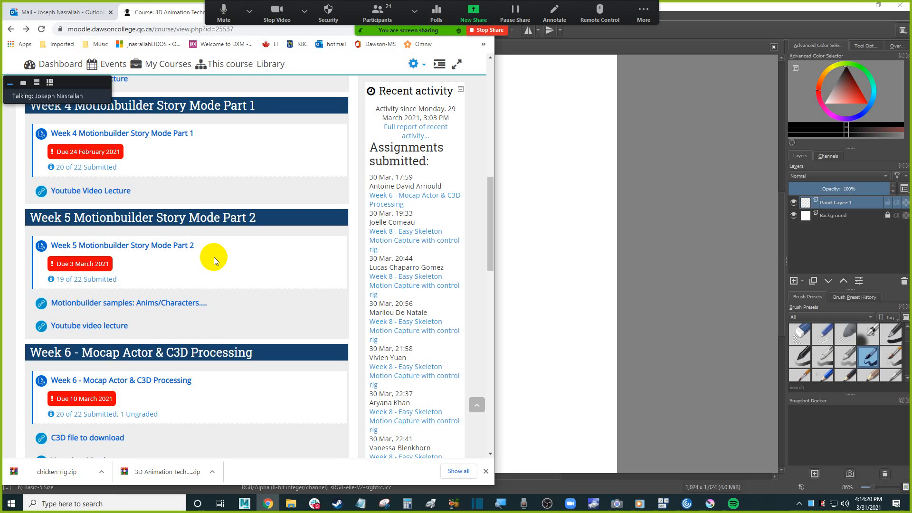
scroll(213, 258, "down", 14)
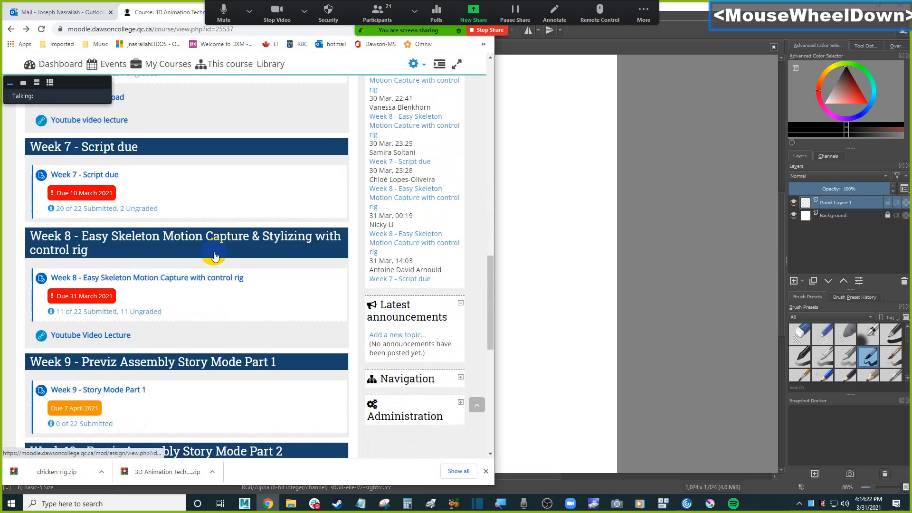
scroll(246, 300, "down", 2)
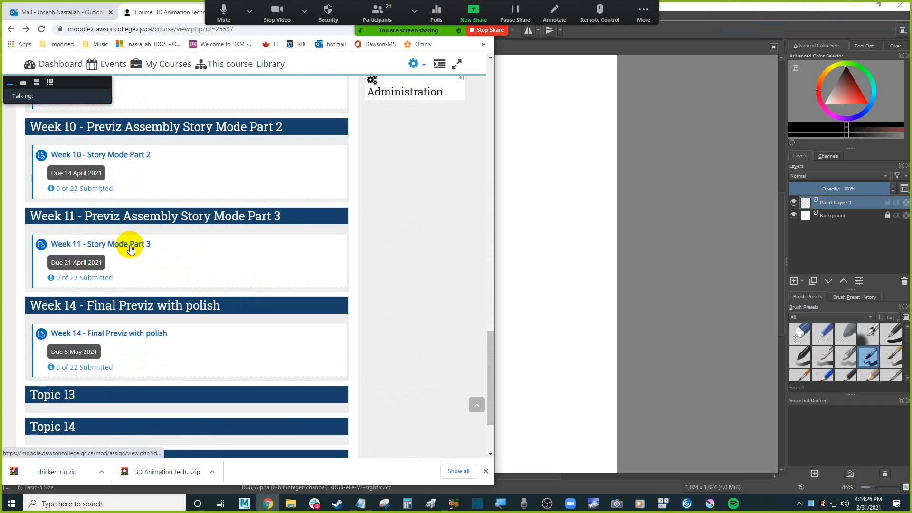
scroll(221, 260, "up", 2)
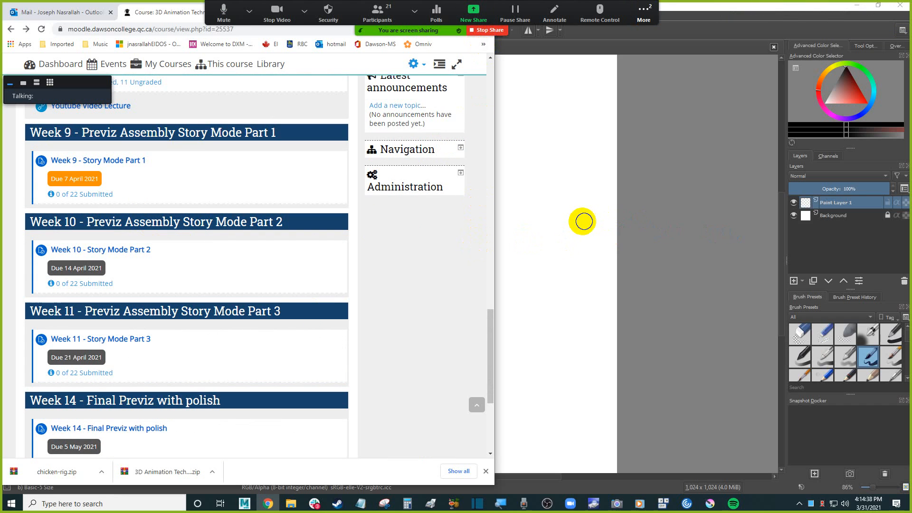
Open the meeting chat and read the latest student messages.
left_click(644, 13)
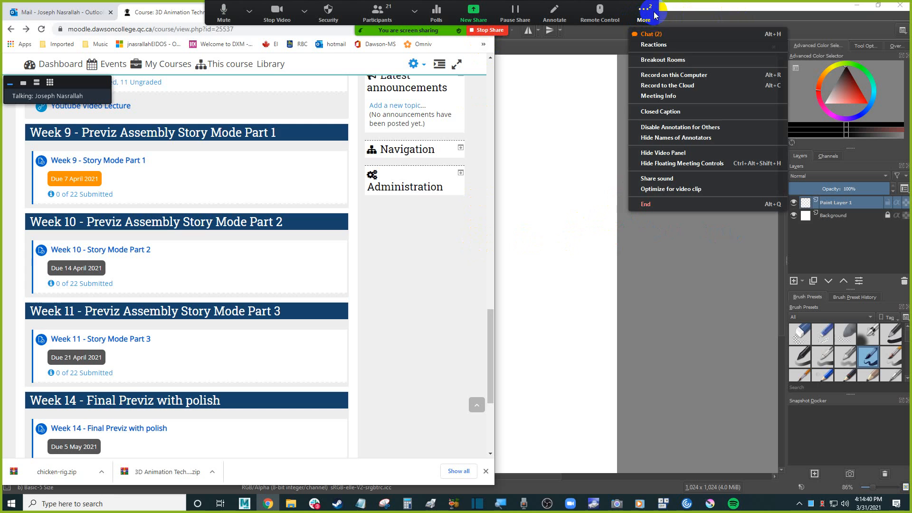
left_click(659, 36)
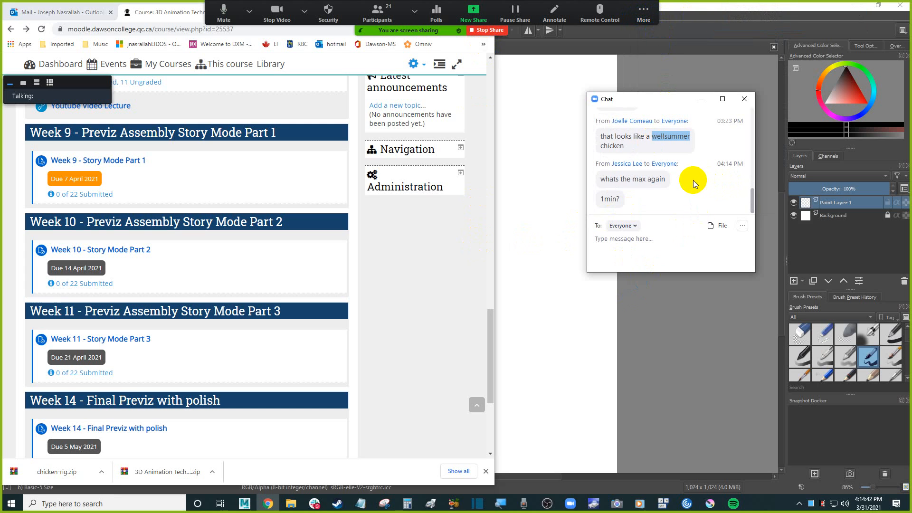
left_click_drag(642, 180, 671, 183)
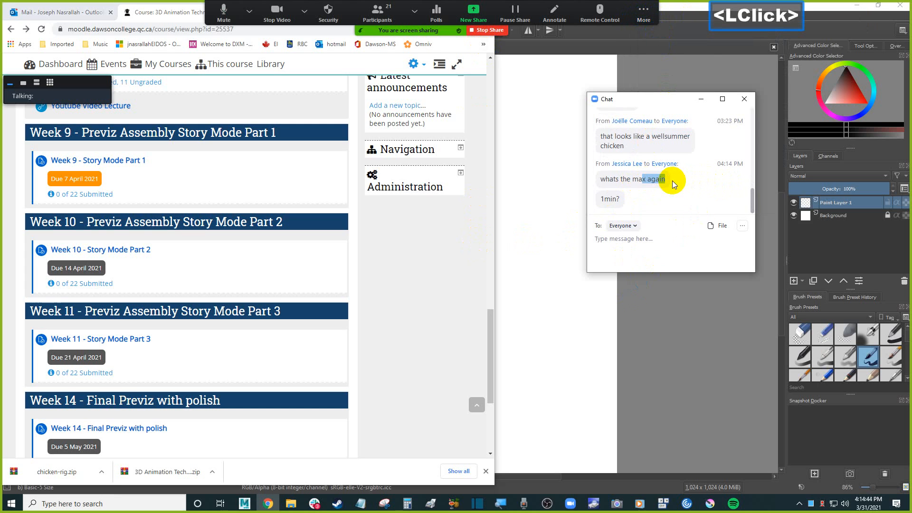
scroll(672, 181, "down", 1)
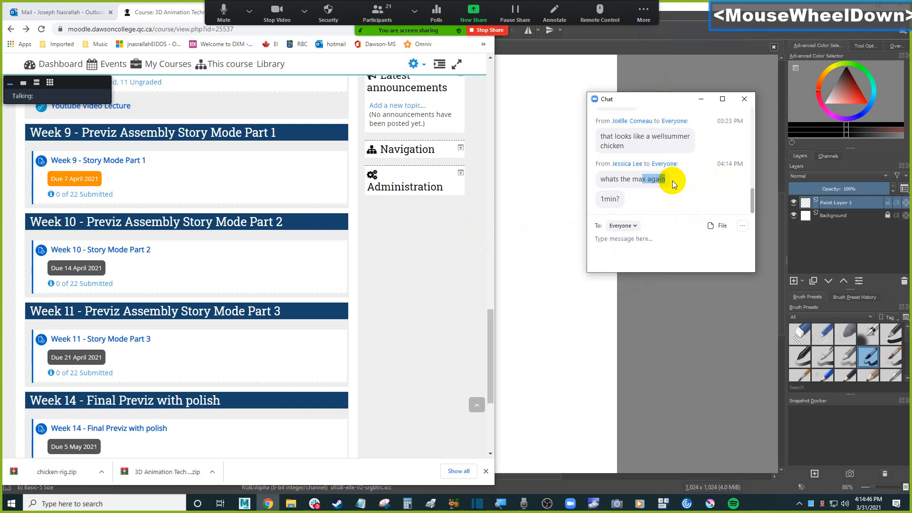
left_click(613, 198)
double_click(613, 198)
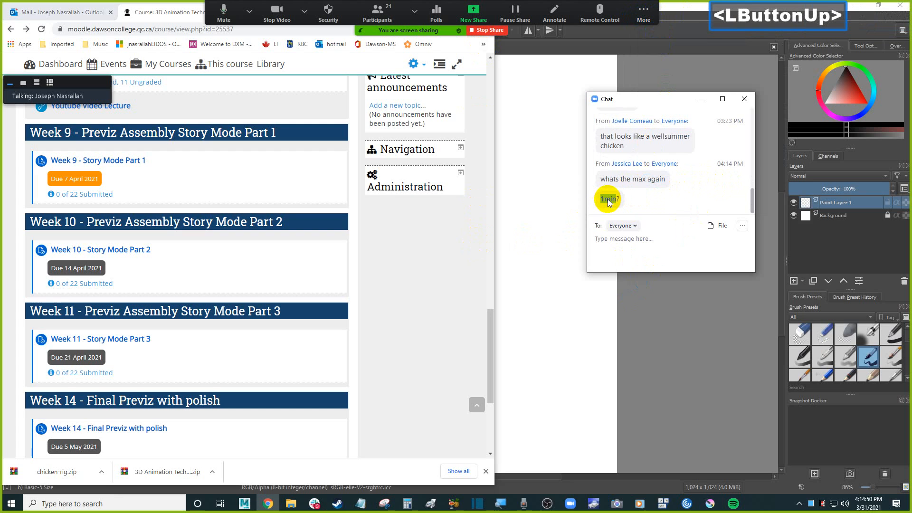
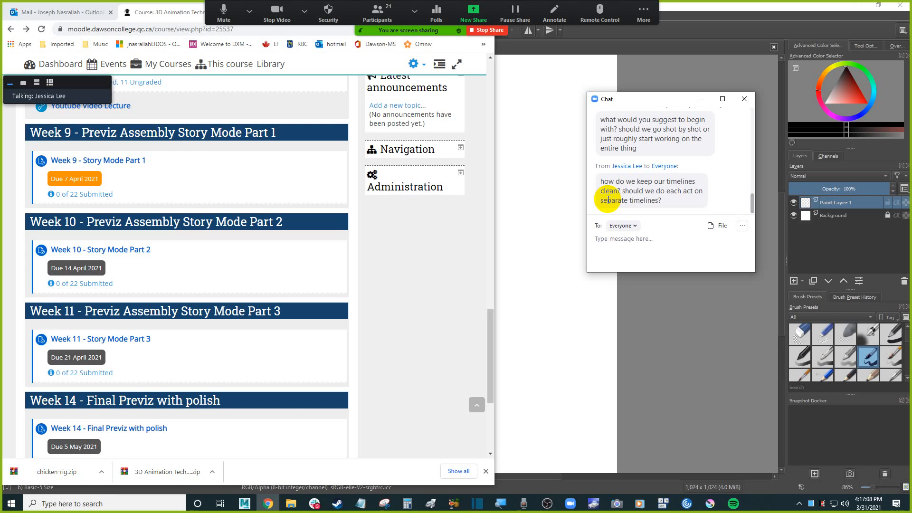
Switch to MotionBuilder, open the Story window and slide the character track's two clips later along the timeline.
left_click(246, 503)
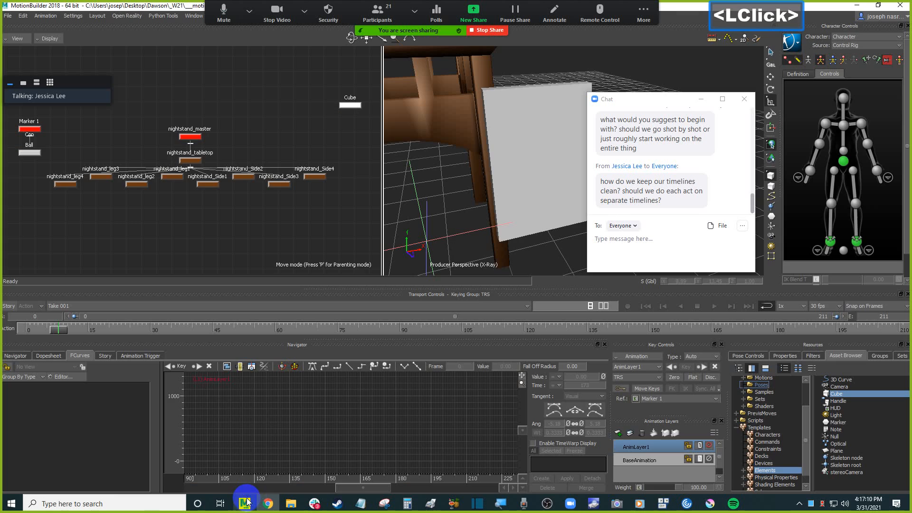
left_click(116, 357)
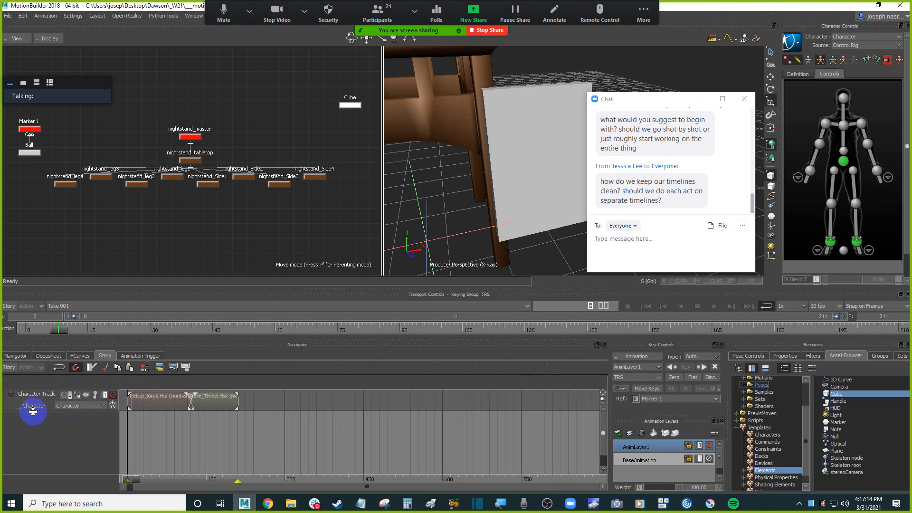
left_click(32, 412)
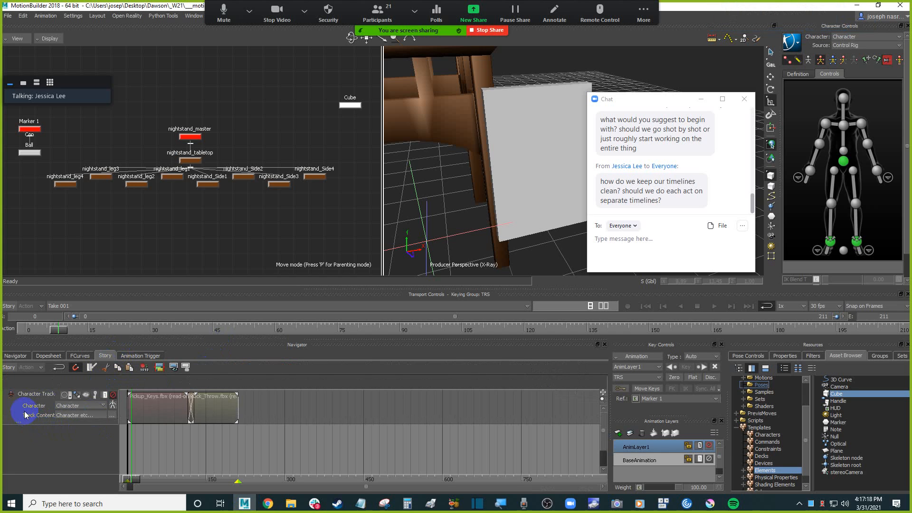
left_click(29, 408)
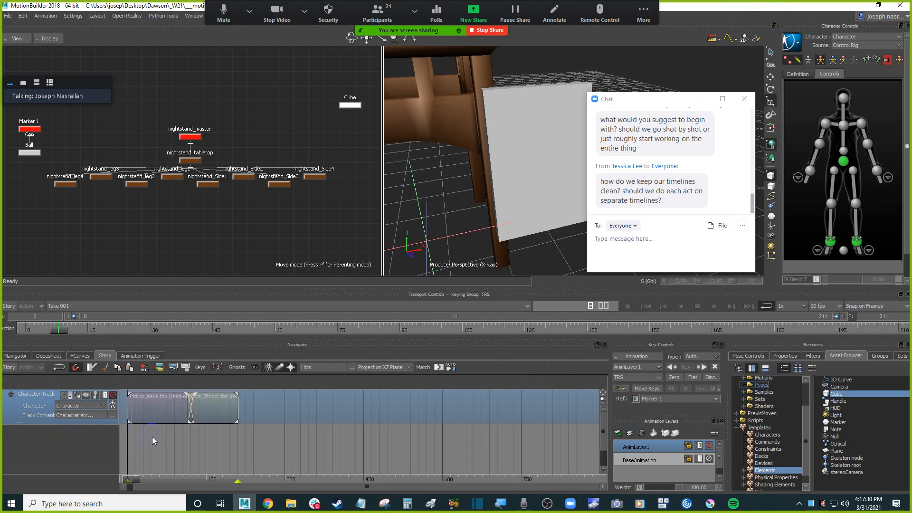
left_click_drag(218, 438, 162, 407)
left_click_drag(162, 410, 327, 408)
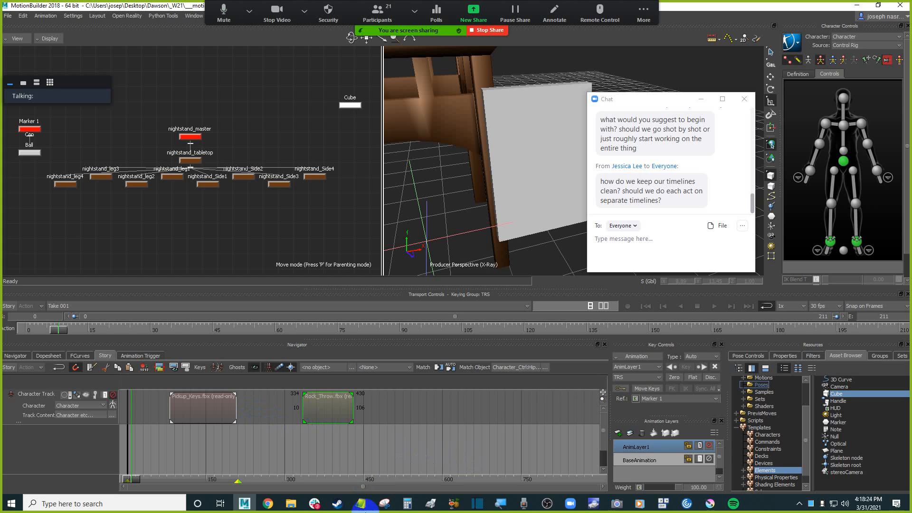
left_click(570, 503)
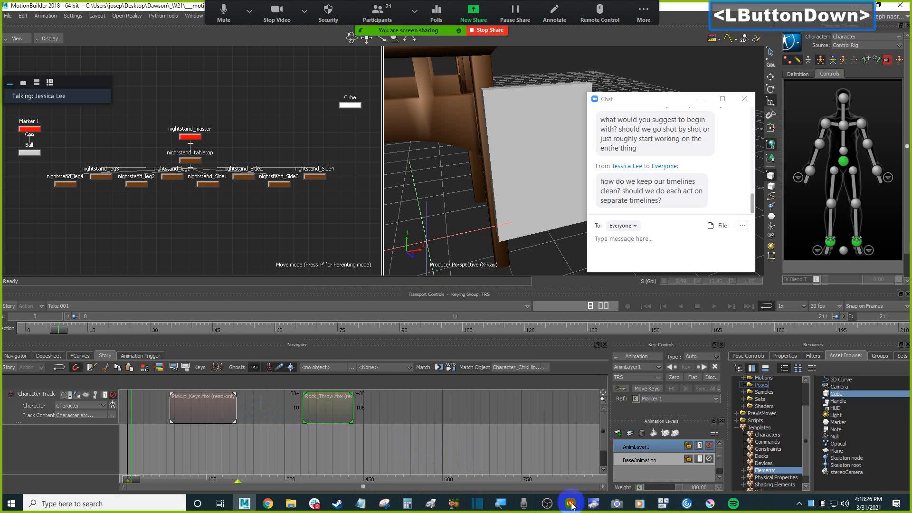
left_click(526, 466)
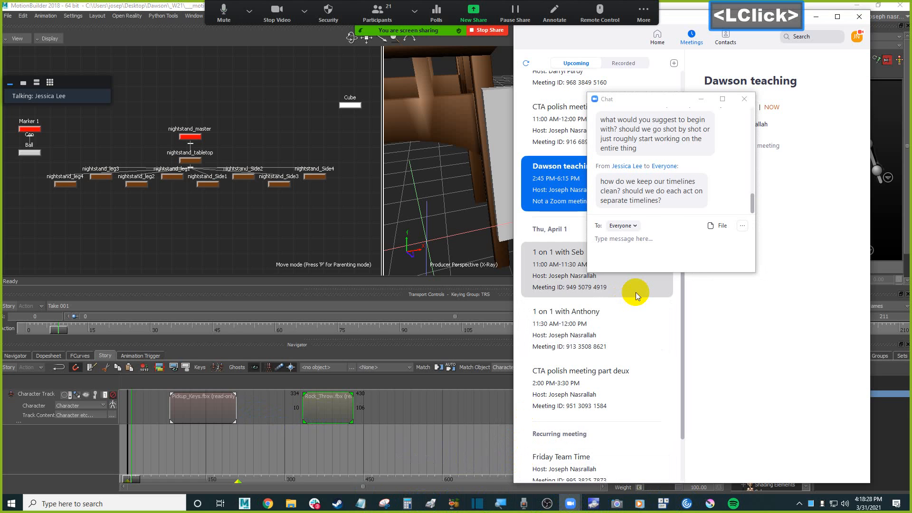
left_click_drag(666, 99, 795, 112)
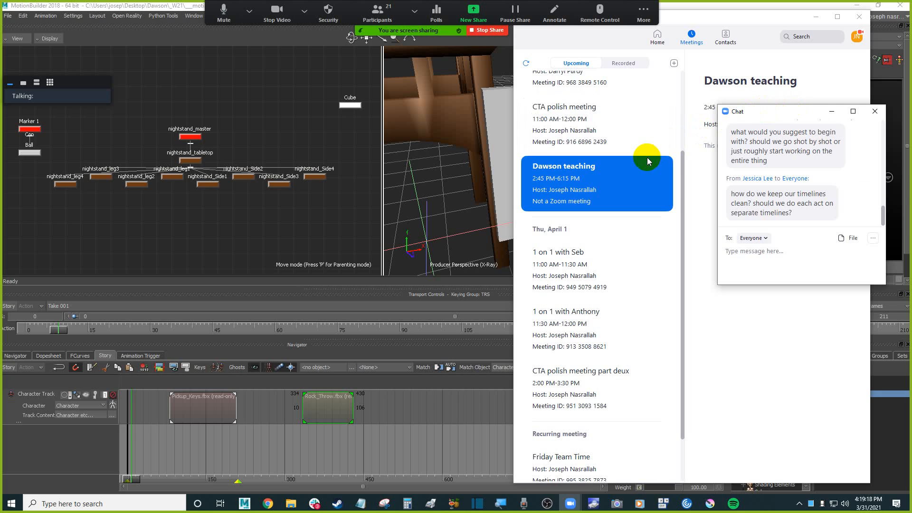
key("ctrl+alt")
key("ctrl+alt+h")
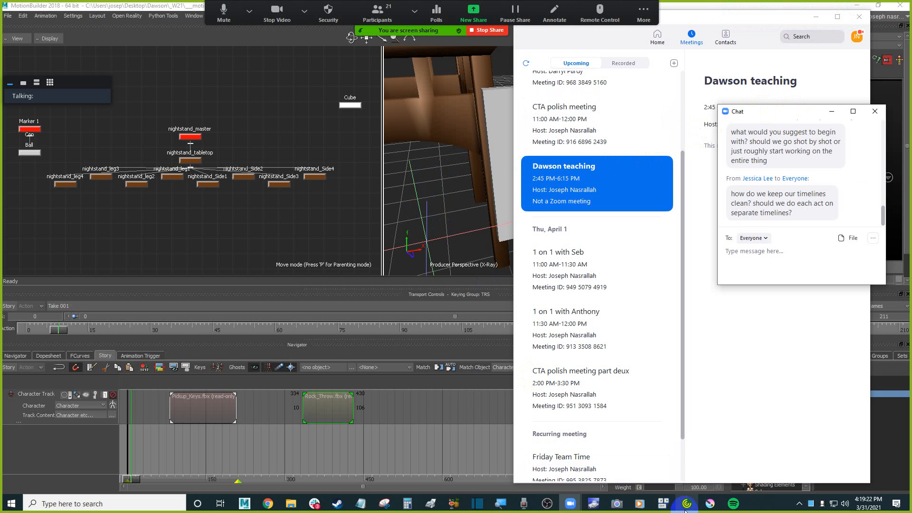
Switch to Krita and fill the paint layer with black using the Fill tool.
left_click(712, 503)
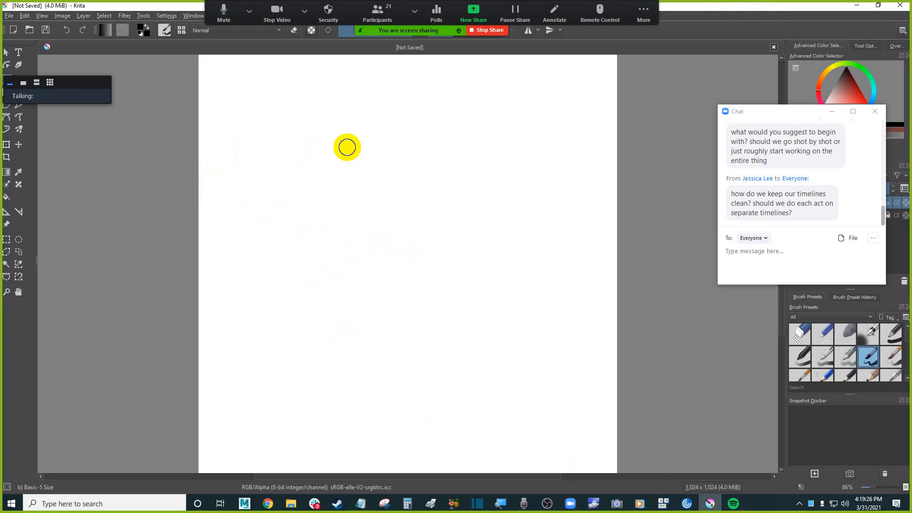
left_click(112, 7)
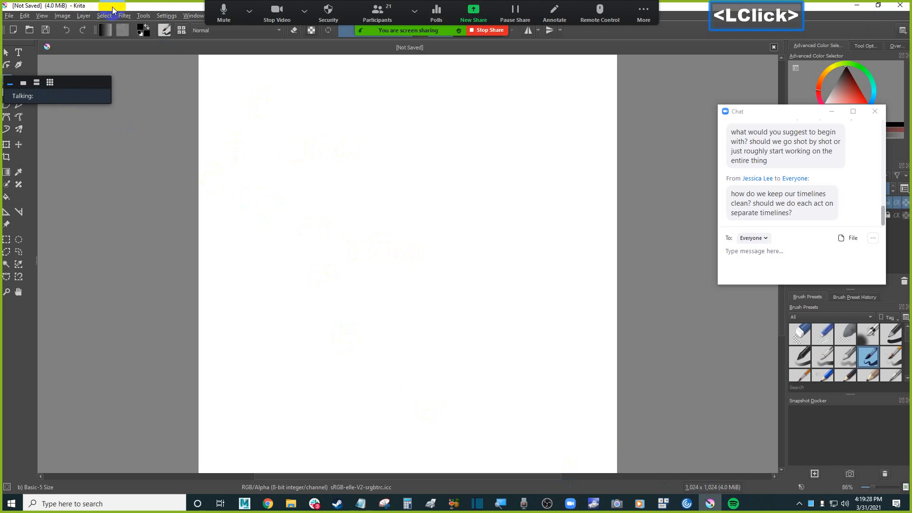
left_click_drag(784, 111, 720, 108)
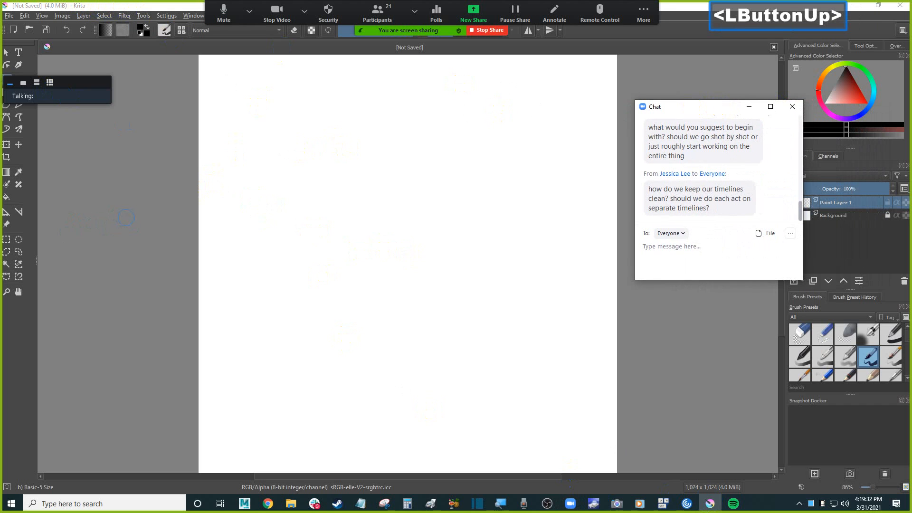
left_click_drag(84, 87, 117, 66)
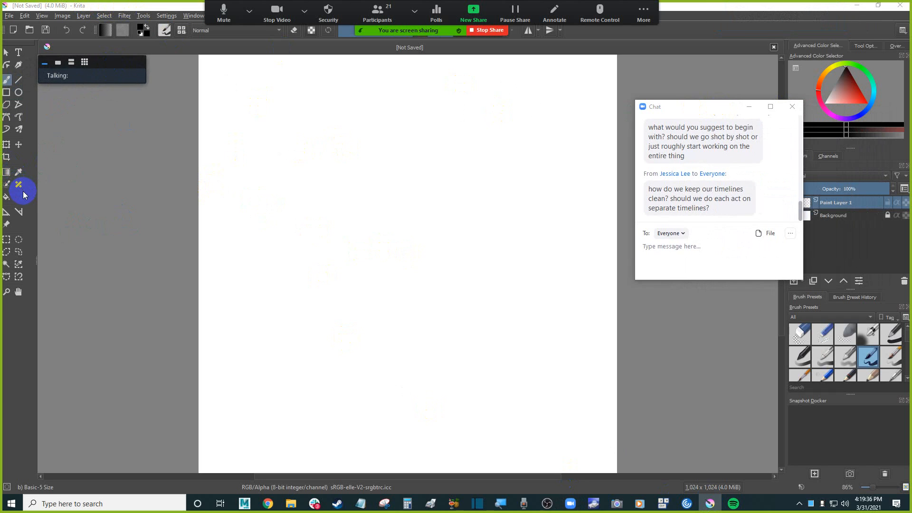
left_click(8, 199)
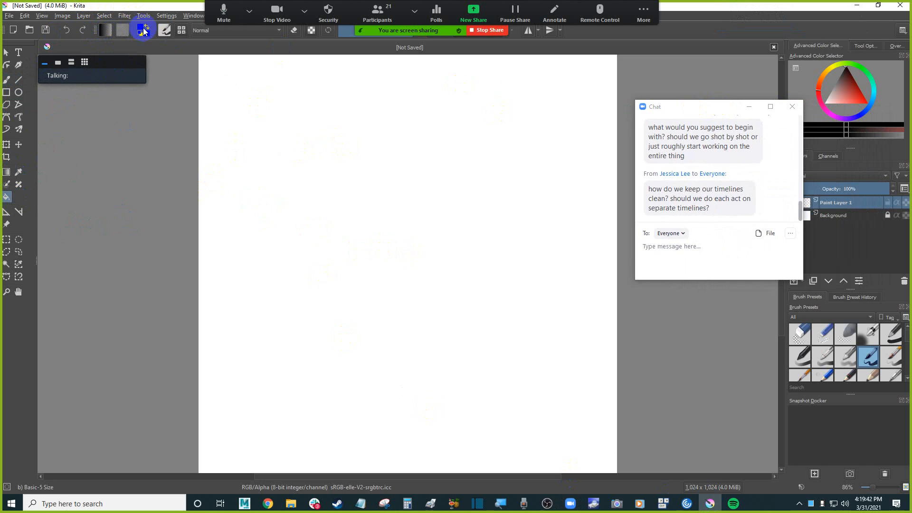
left_click(269, 88)
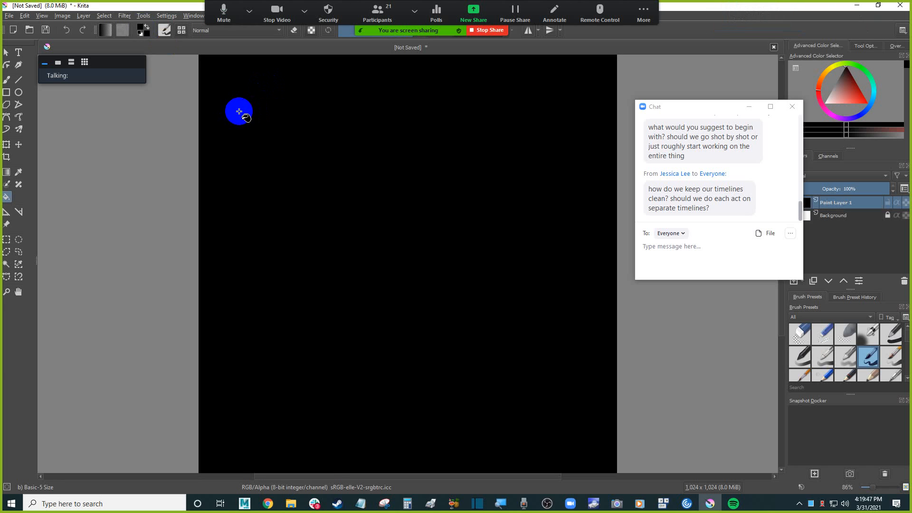
Try to add the text asd on the canvas with the Text tool.
left_click(21, 52)
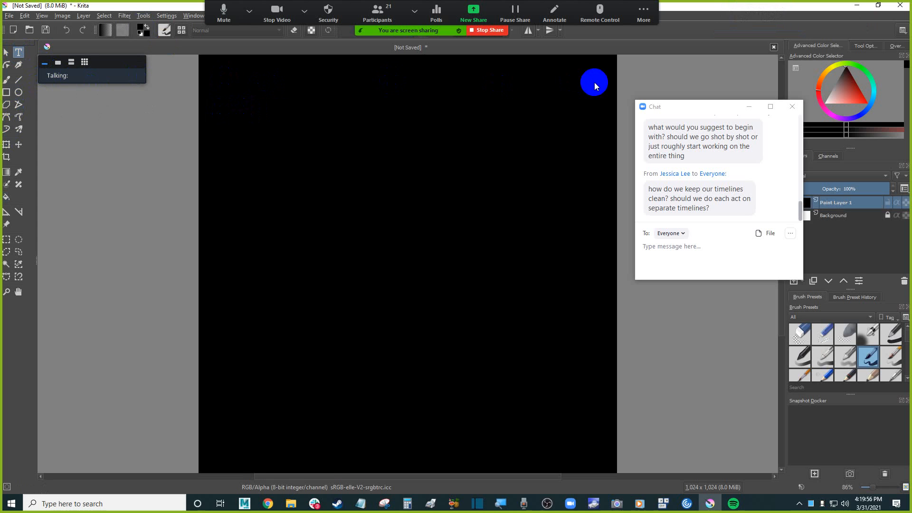
key("ctrl")
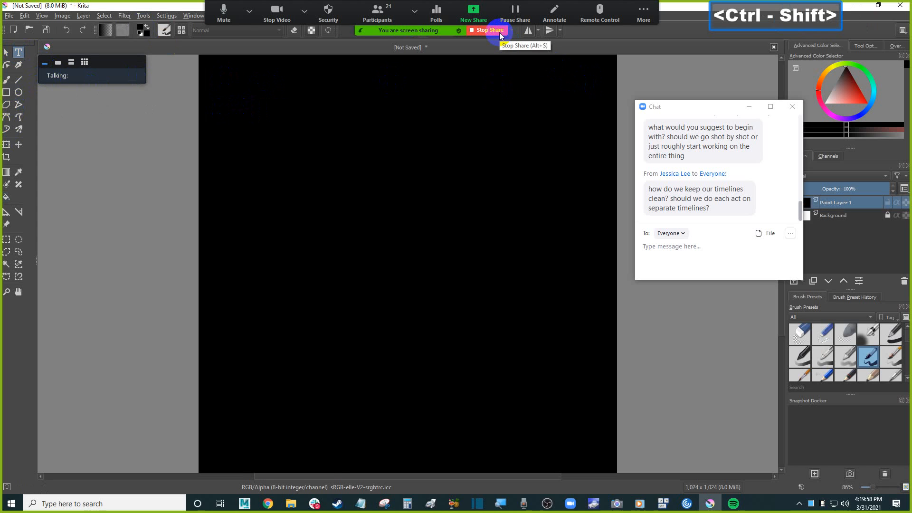
key("ctrl+alt+shift+h")
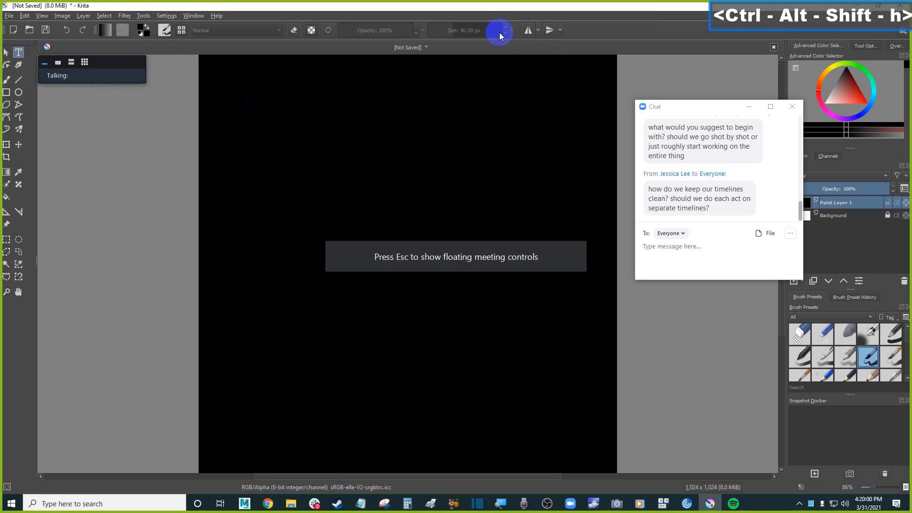
left_click(339, 152)
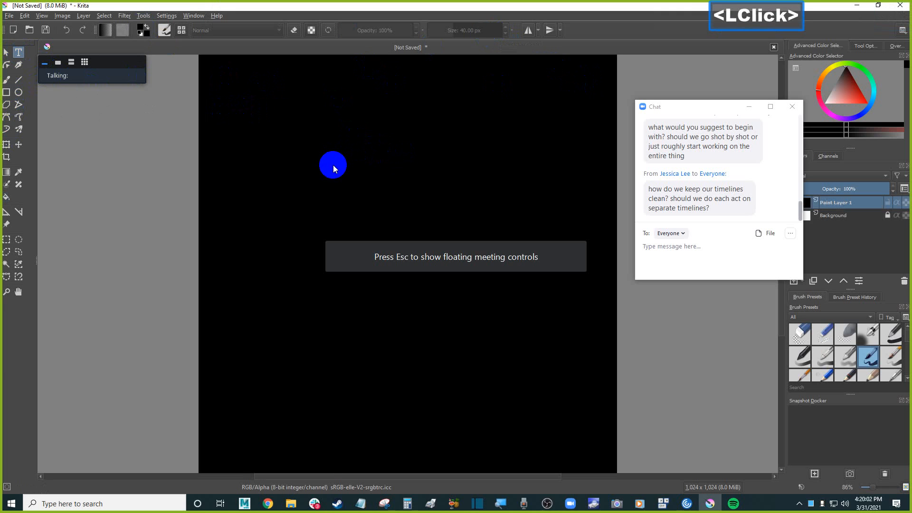
key("a")
key("s")
key("d")
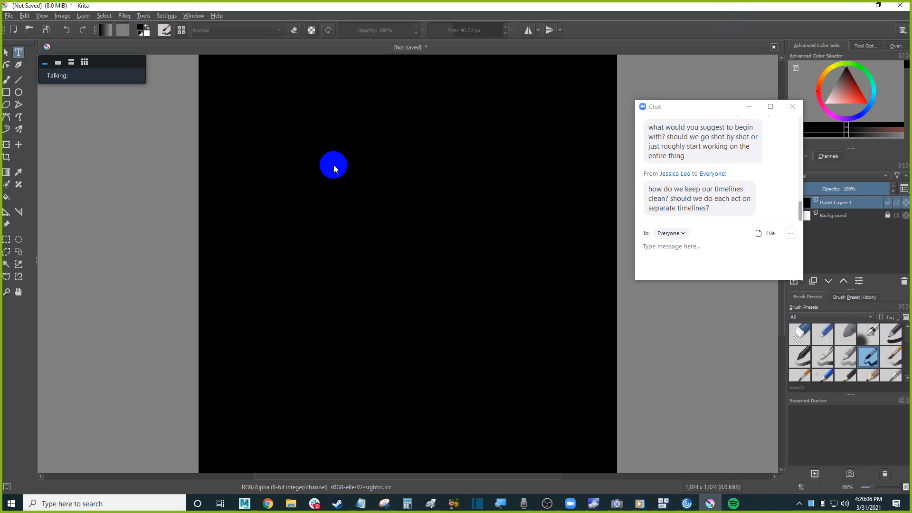
Close the meeting chat and turn off the Background layer's visibility.
left_click_drag(693, 106, 680, 96)
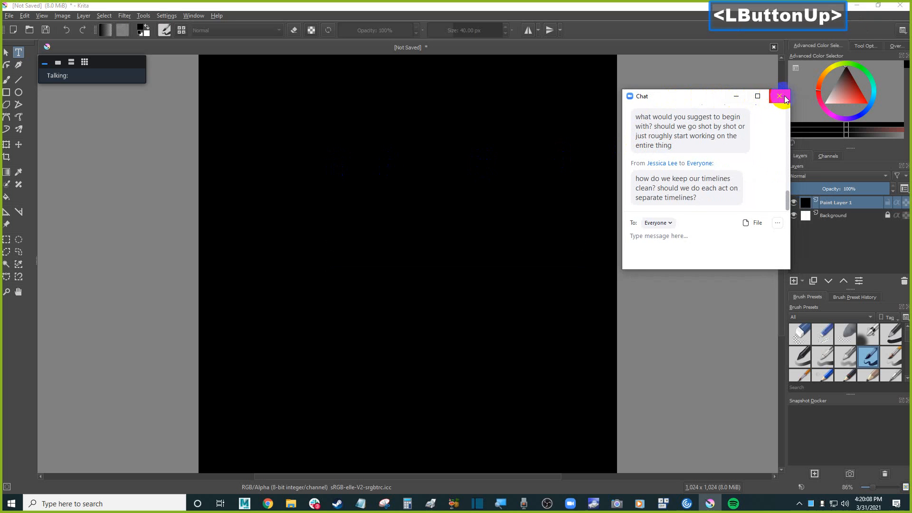
left_click(779, 96)
left_click(803, 229)
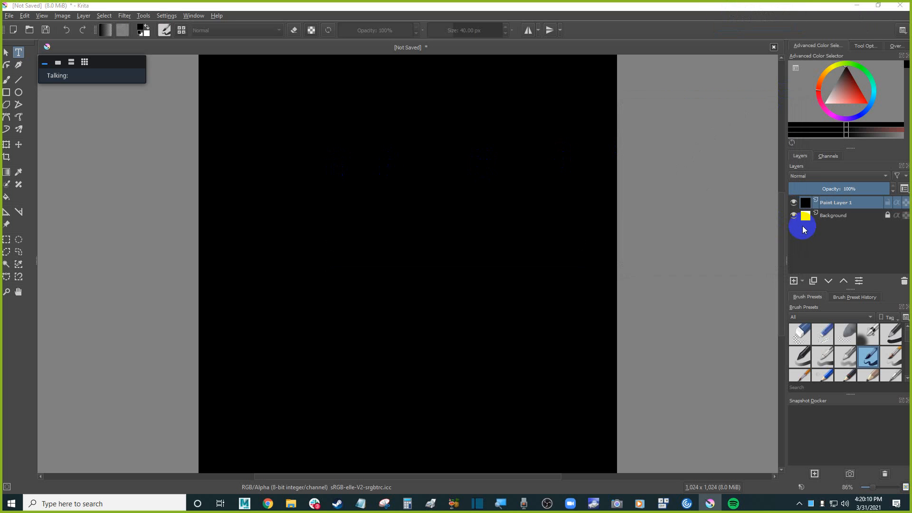
left_click(793, 219)
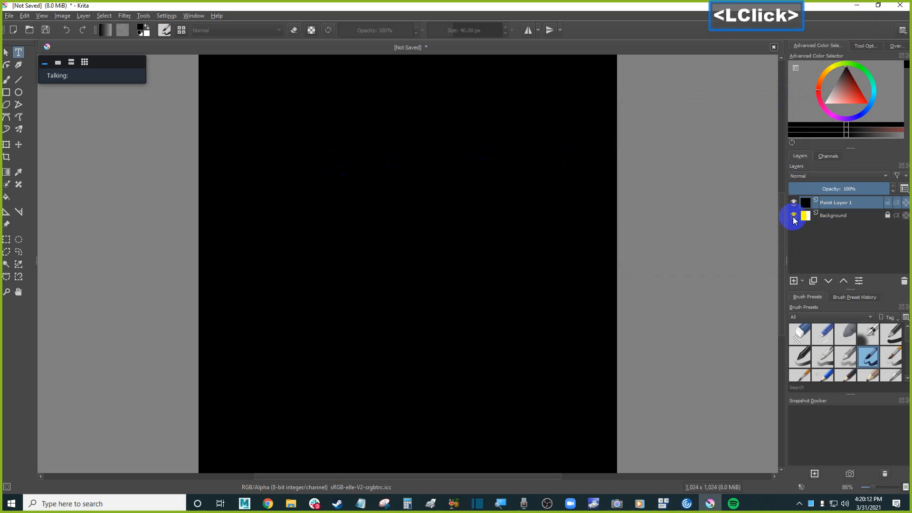
left_click(793, 217)
left_click(793, 218)
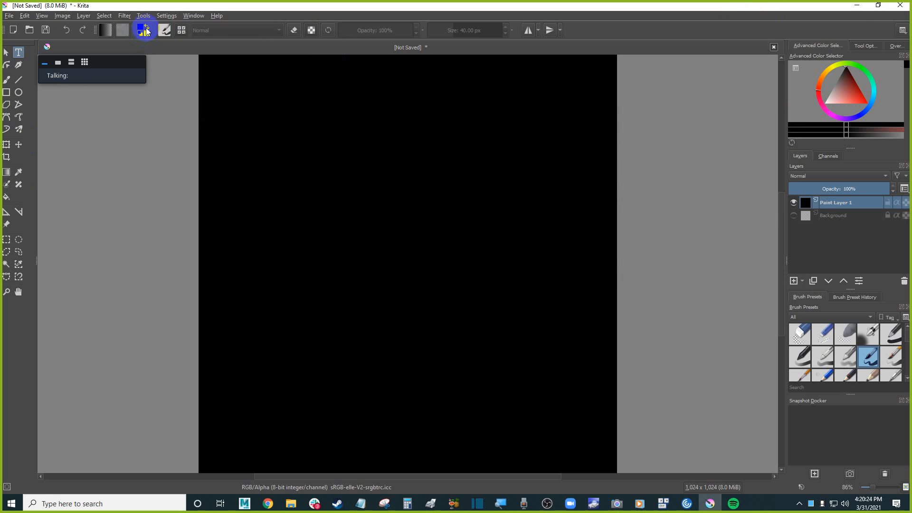
Try again to type asd on the canvas with the Text tool after swapping the colours.
left_click(145, 29)
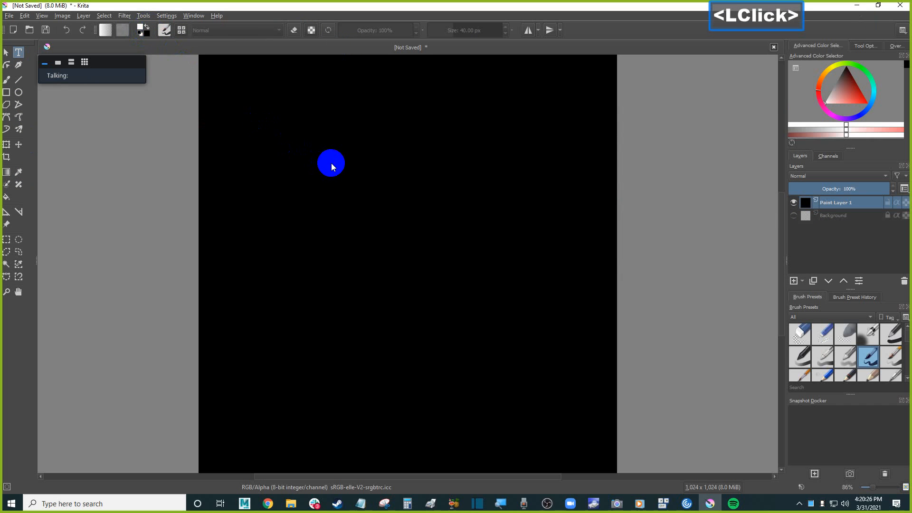
double_click(331, 163)
key("a")
key("s")
key("d")
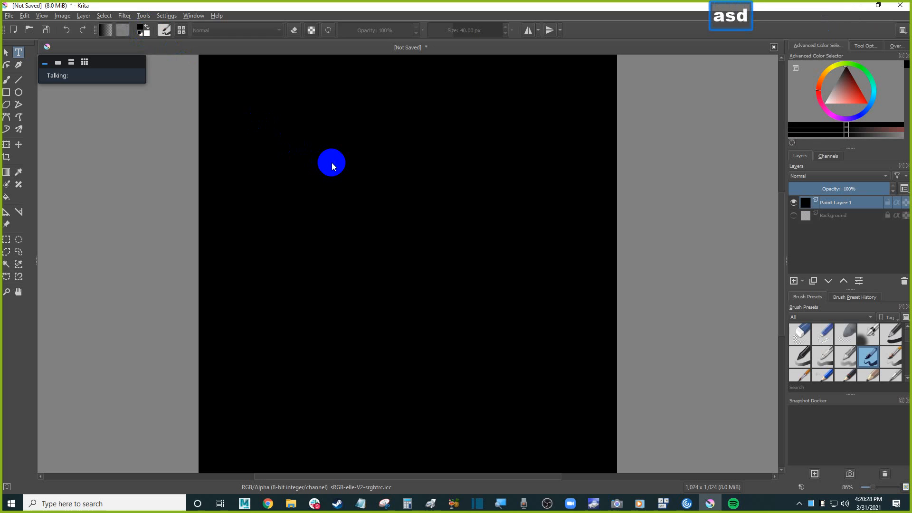
key("a")
key("s")
key("d")
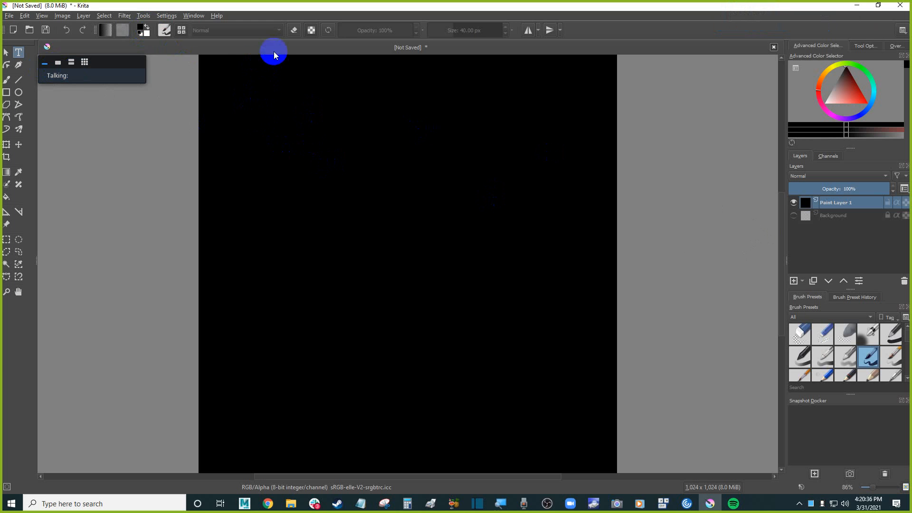
left_click(314, 31)
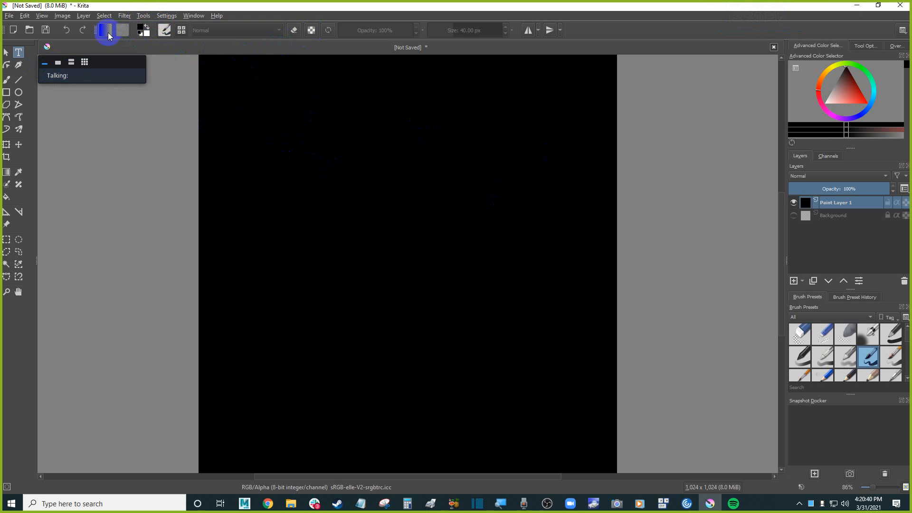
Make white the foreground colour and paint a thick freehand squiggle across the black canvas with the brush.
left_click(19, 54)
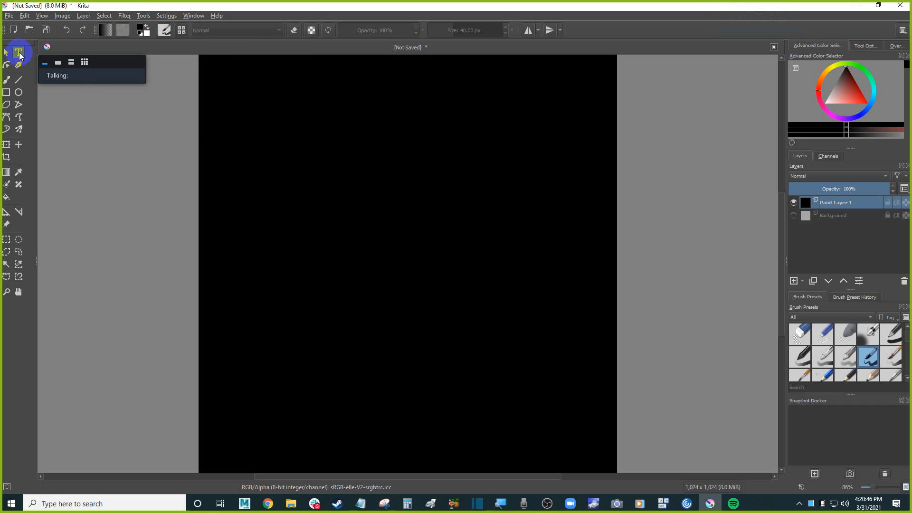
left_click(140, 35)
left_click(141, 32)
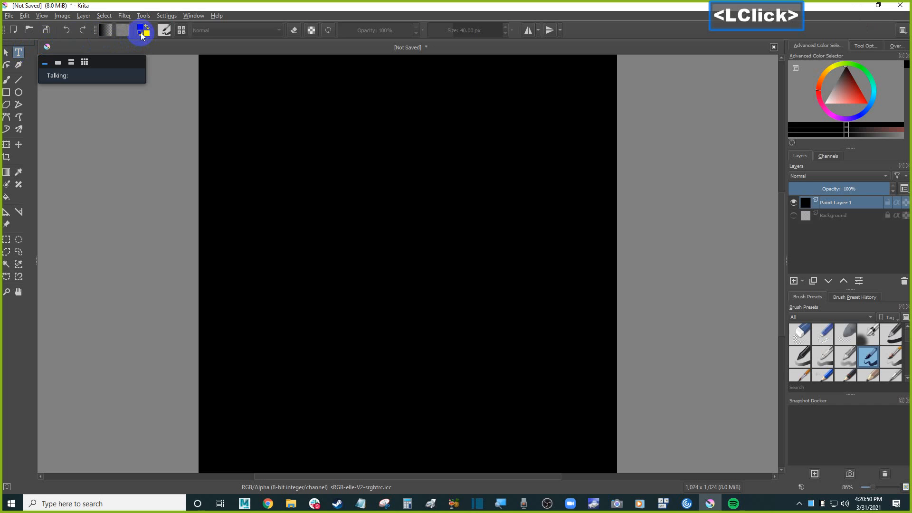
left_click(147, 30)
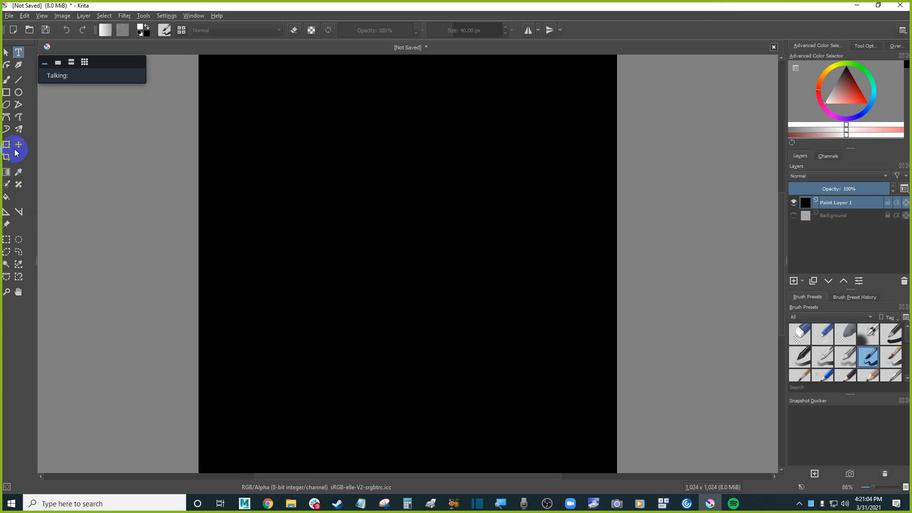
left_click(7, 80)
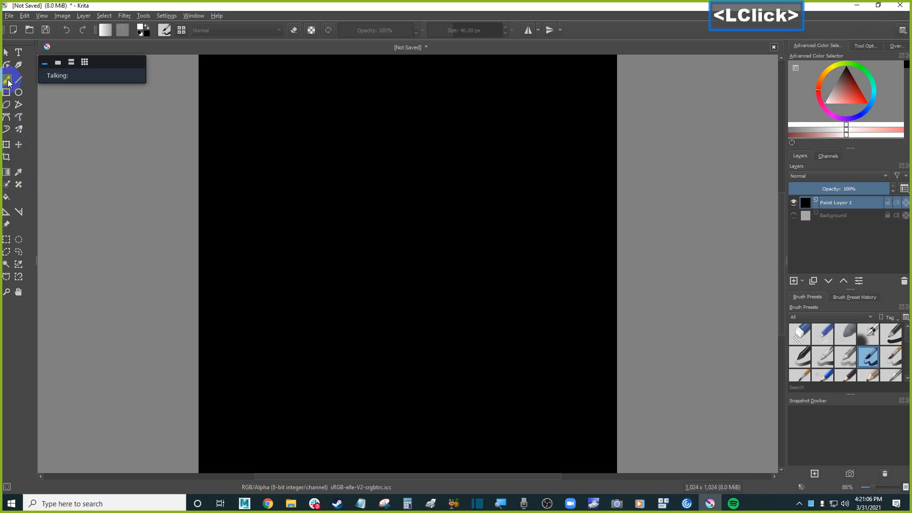
mouse_move(240, 215)
left_mouse_down()
mouse_move(240, 226)
mouse_move(358, 212)
mouse_move(459, 286)
mouse_move(542, 311)
left_mouse_up()
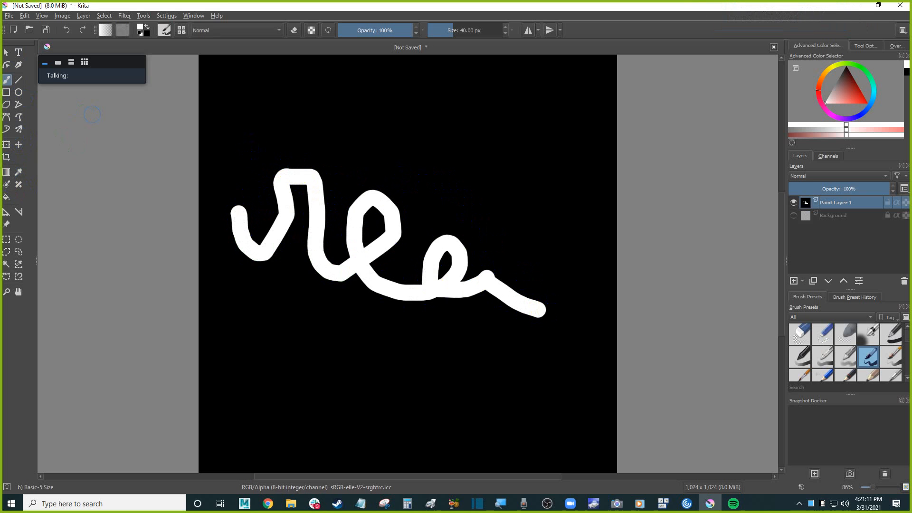
Save the canvas as a TGA image named test in the Pictures folder, accepting the flattening warning.
left_click(9, 16)
left_click(66, 71)
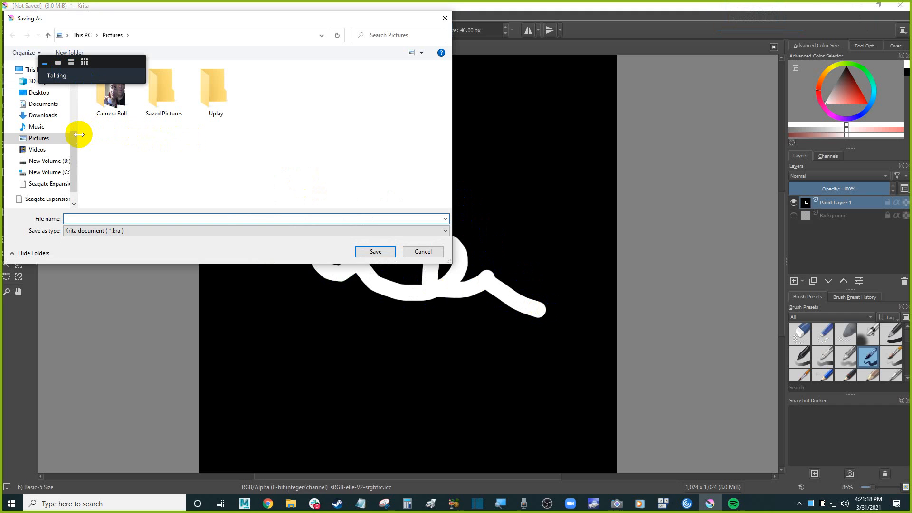
left_click(139, 231)
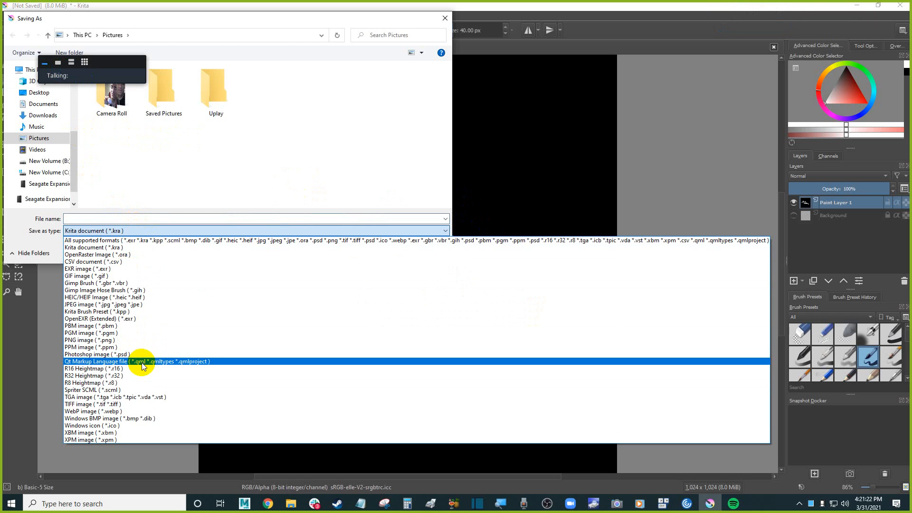
left_click(155, 398)
left_click(109, 219)
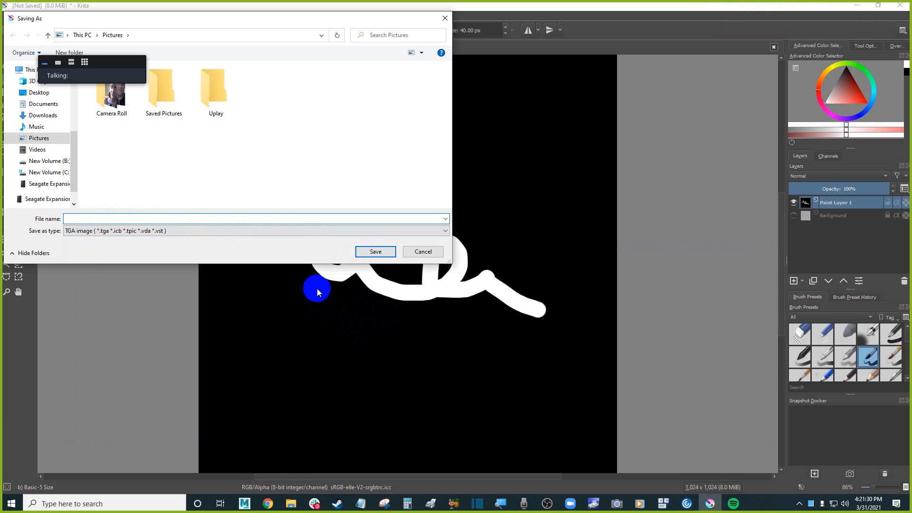
left_click(120, 218)
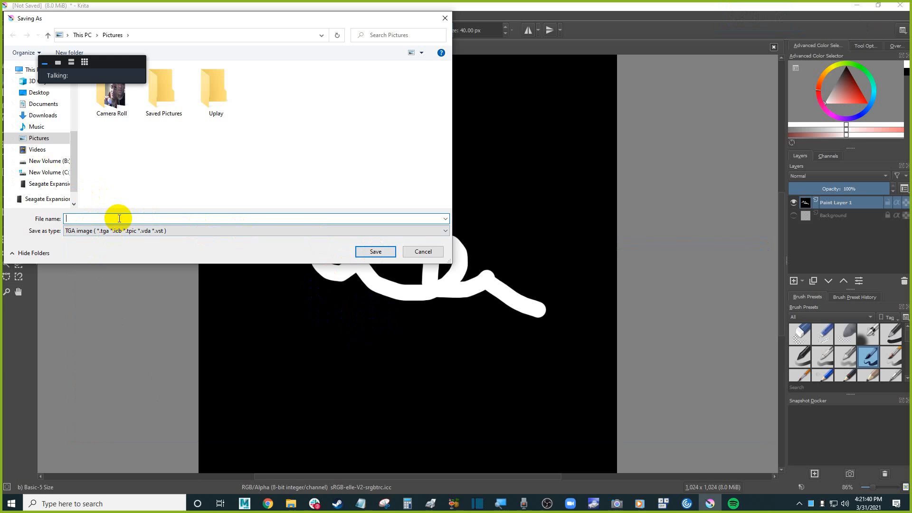
type("test.tga")
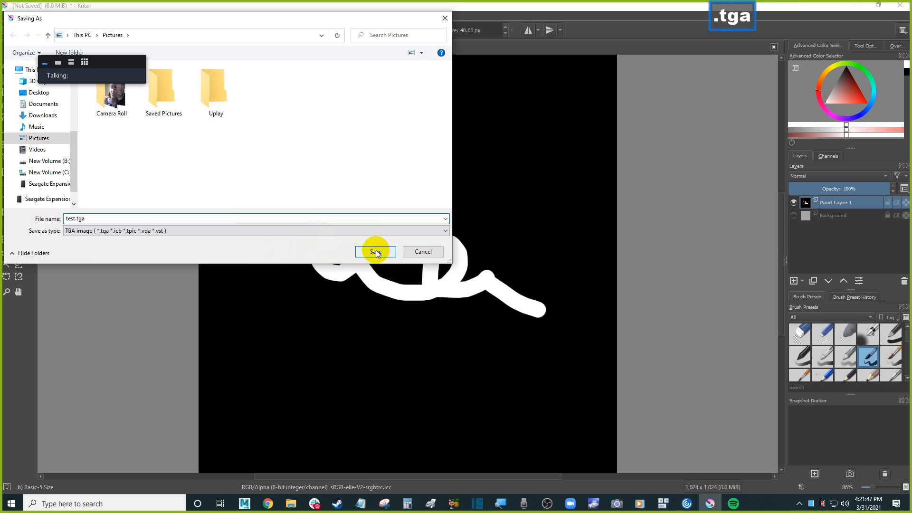
key("Return")
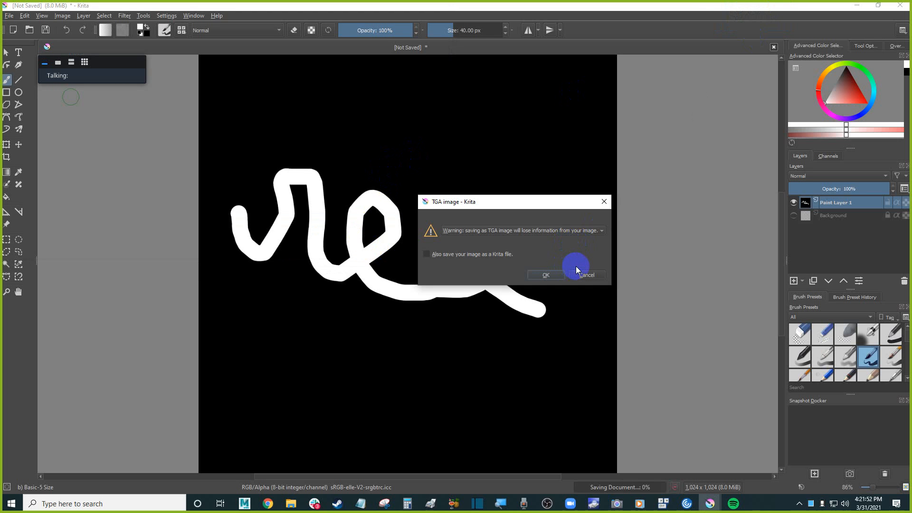
left_click(562, 230)
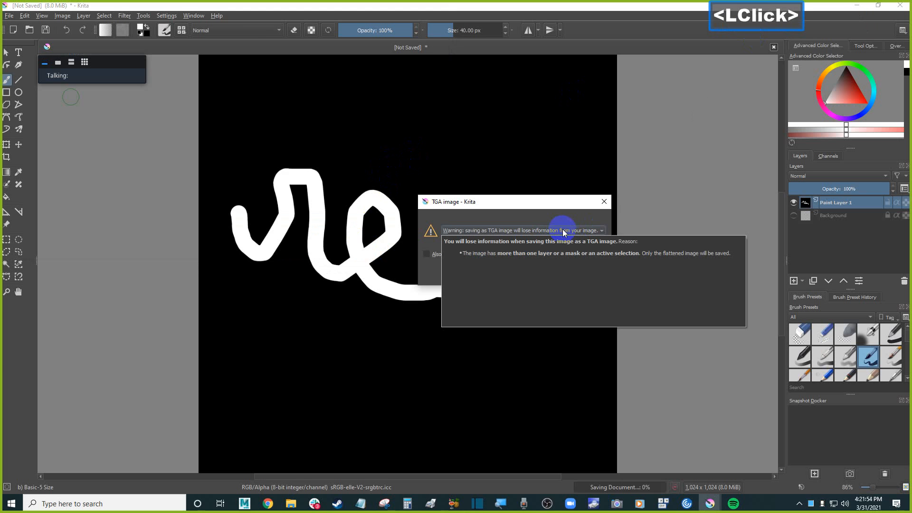
left_click(557, 201)
left_click(557, 272)
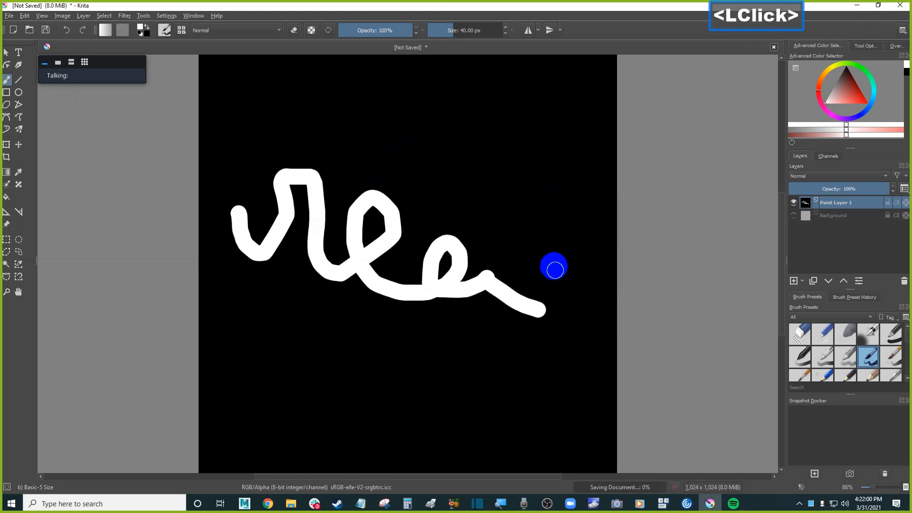
Turn the Background layer's visibility back on.
left_click(794, 216)
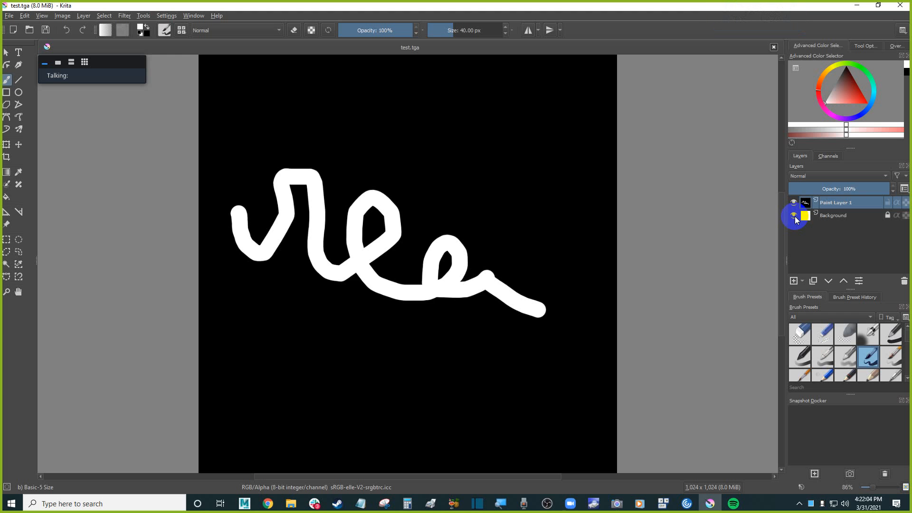
left_click(795, 217)
left_click(794, 216)
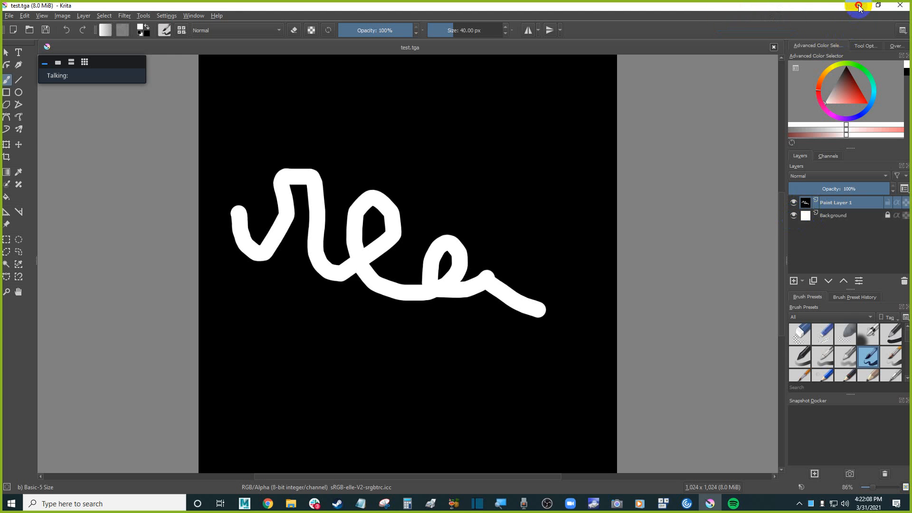
Minimize the painting program and open the Pictures folder in File Explorer.
left_click(857, 5)
left_click(291, 503)
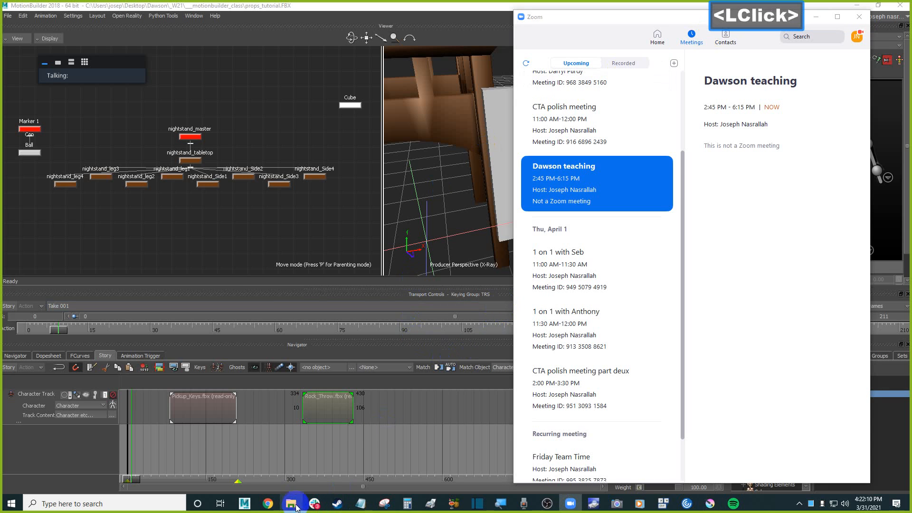
left_click(56, 203)
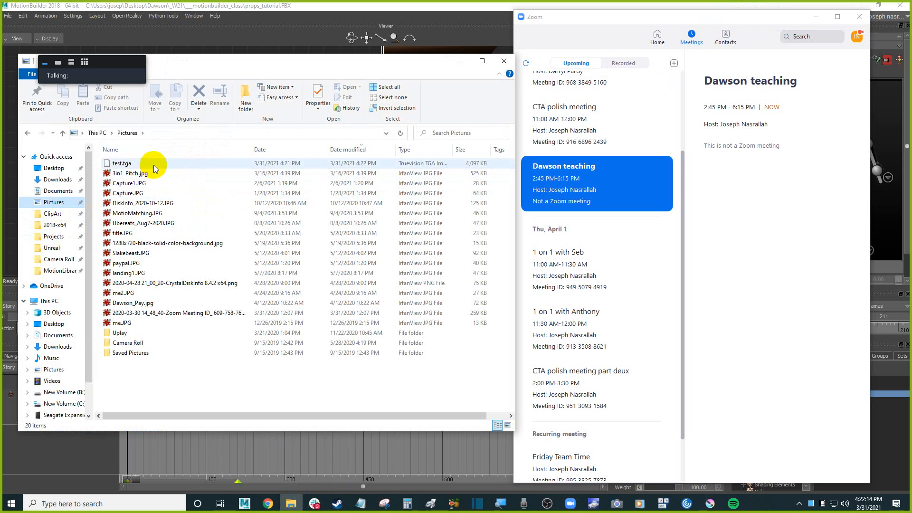
Open test.tga with IrfanView to preview the exported image.
left_click(154, 164)
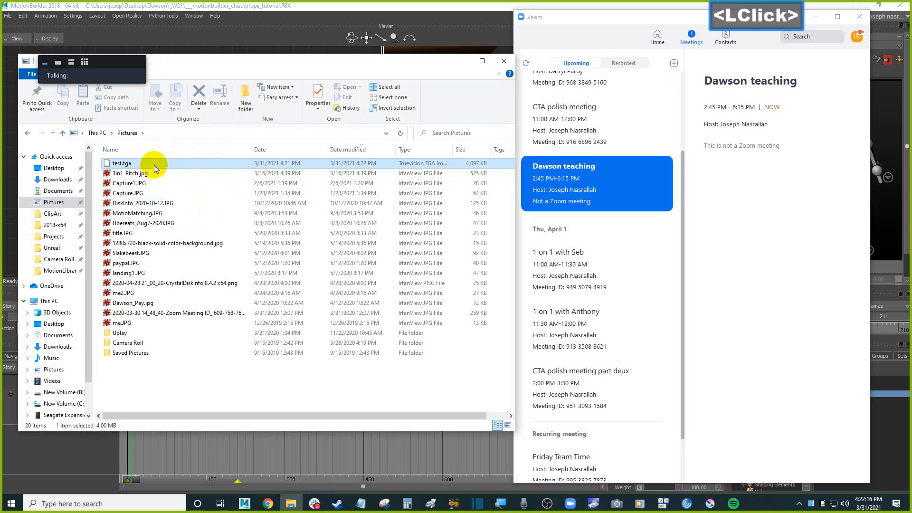
right_click(153, 166)
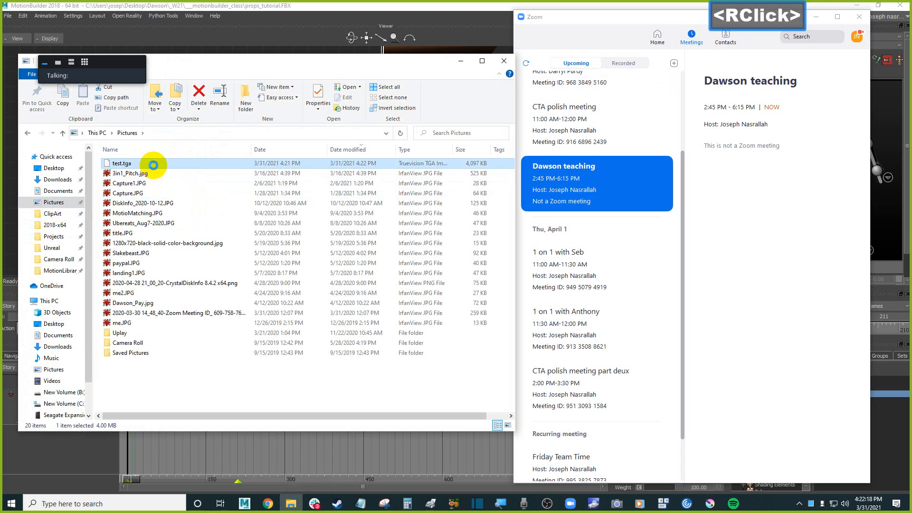
mouse_move(224, 210)
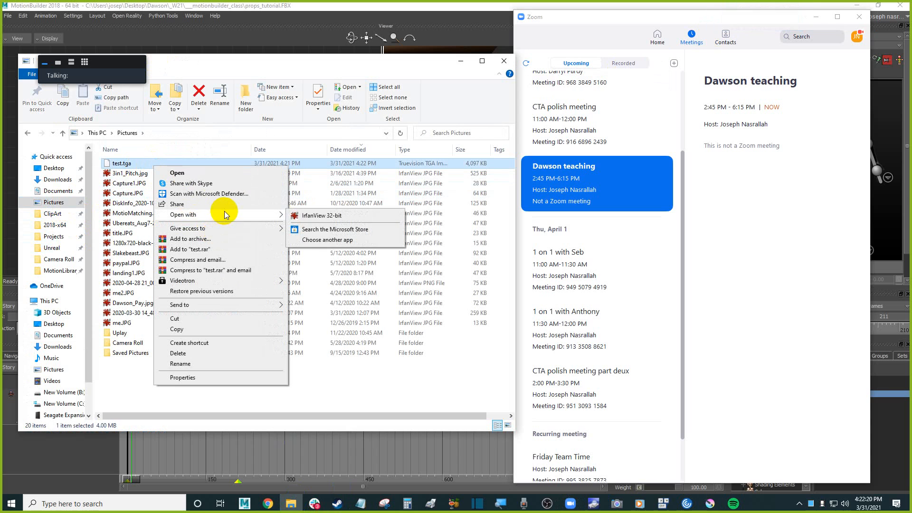
left_click(316, 212)
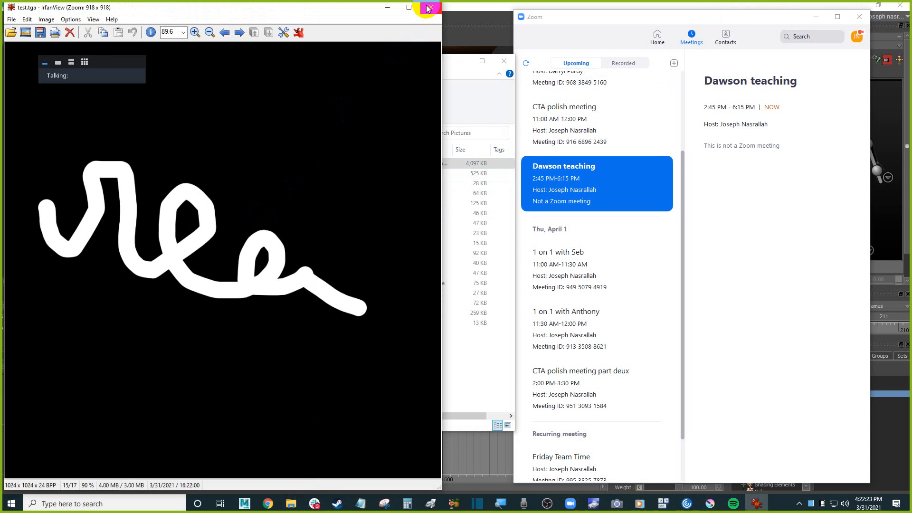
left_click(427, 8)
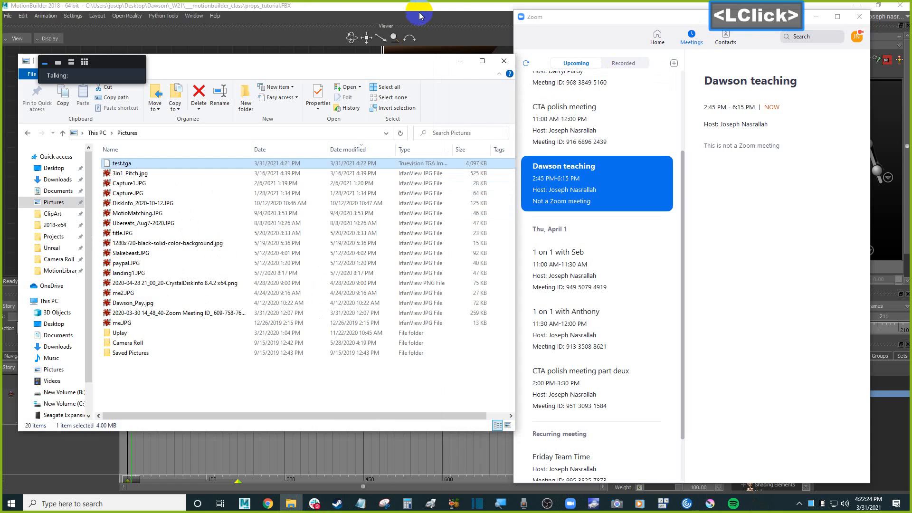
Drag test.tga onto the cube in the viewer and attach it to the material's Diffuse channel.
left_click(421, 10)
left_click(292, 502)
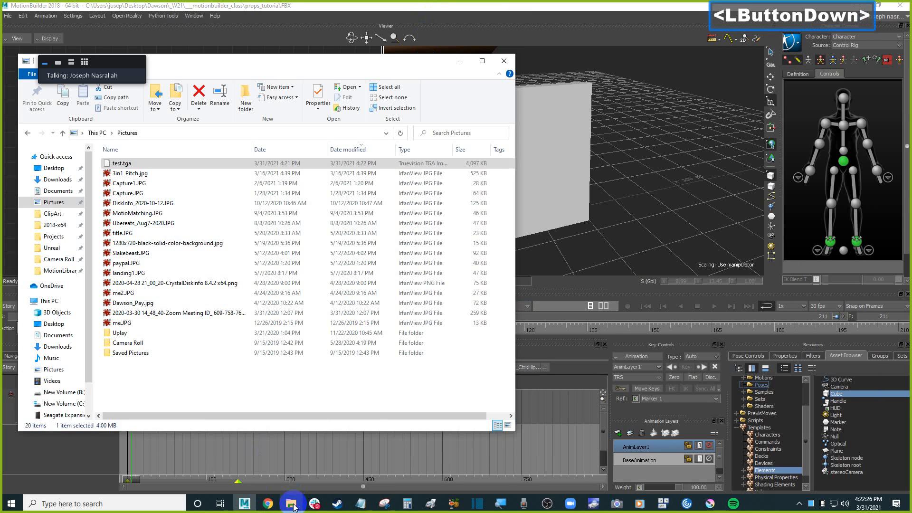
left_click(122, 164)
left_click_drag(122, 164, 567, 174)
mouse_move(579, 171)
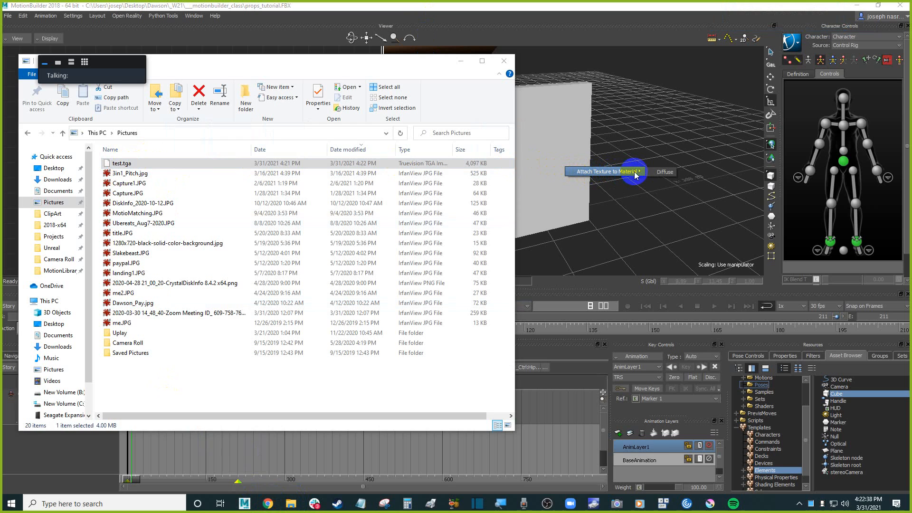
left_click(657, 173)
left_click(619, 168)
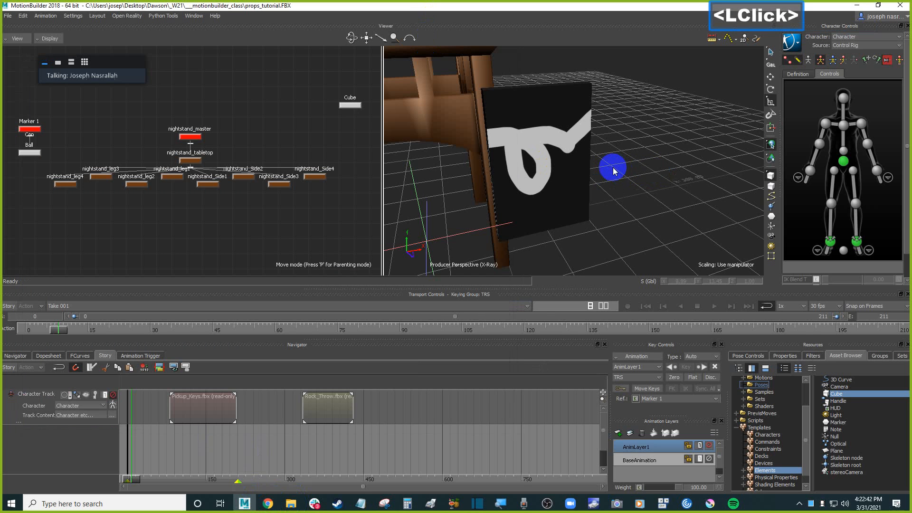
Open the test.tga texture's settings from the Textures list in the Navigator.
left_click_drag(627, 175, 654, 181, "ctrl+shift")
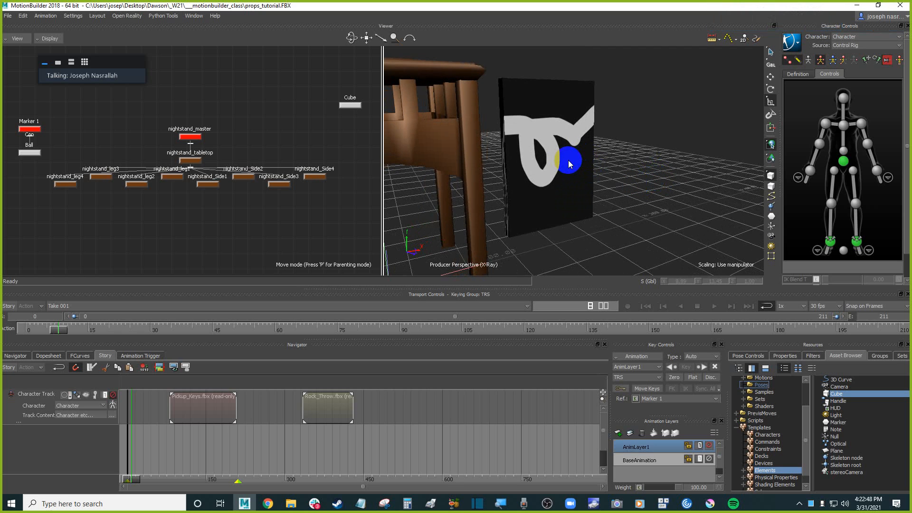
left_click(566, 173)
left_click(654, 171)
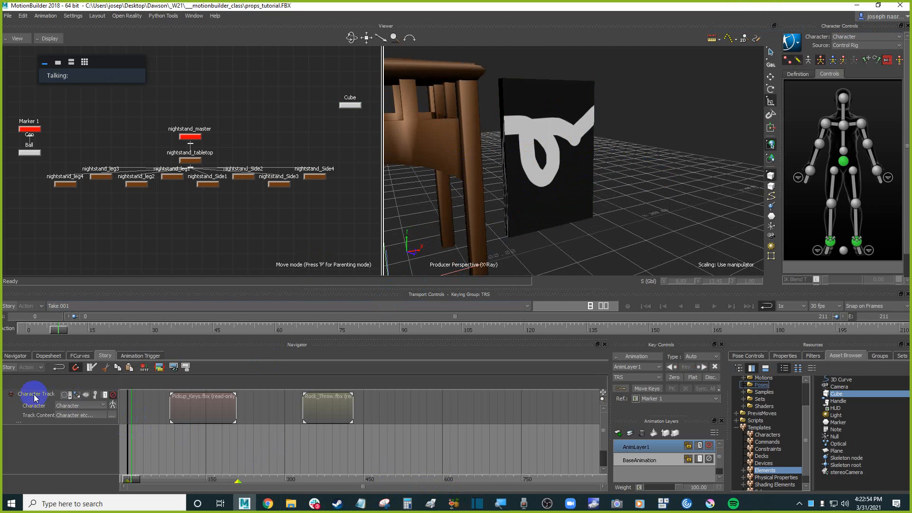
left_click(21, 356)
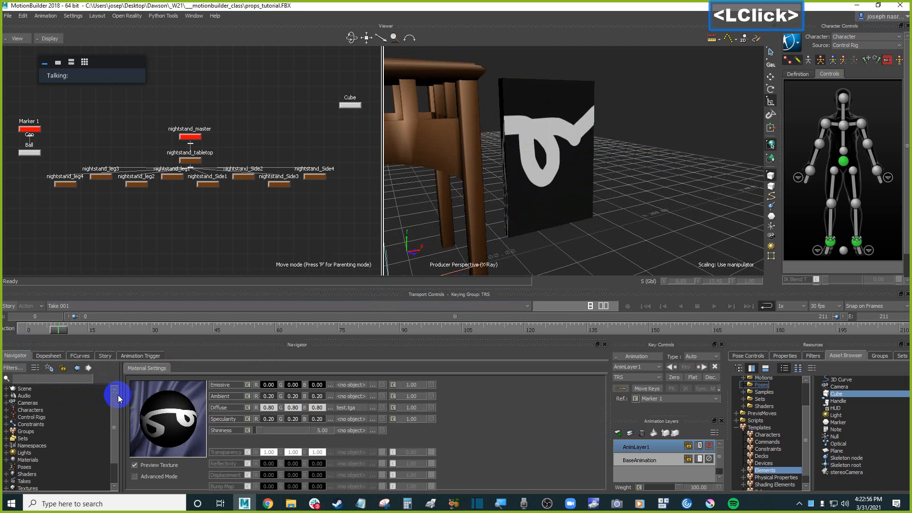
left_click_drag(122, 403, 149, 417)
scroll(149, 416, "down", 2)
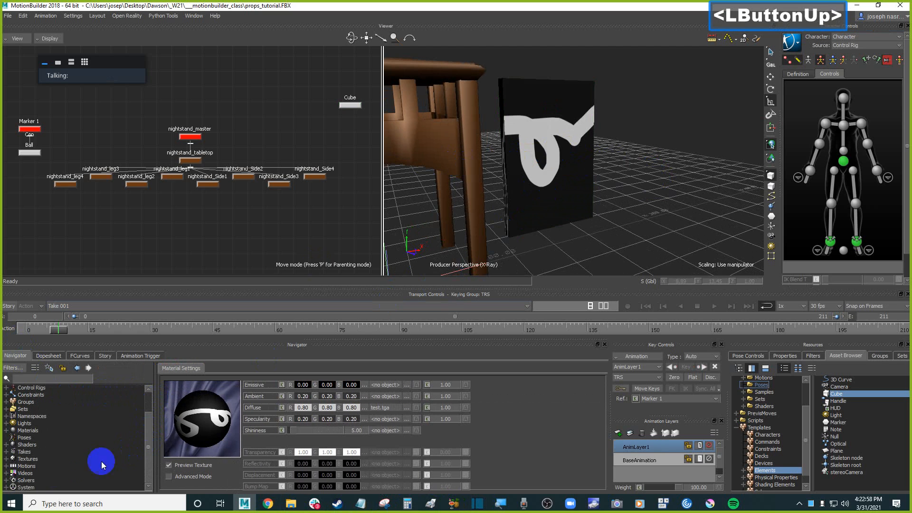
left_click(6, 460)
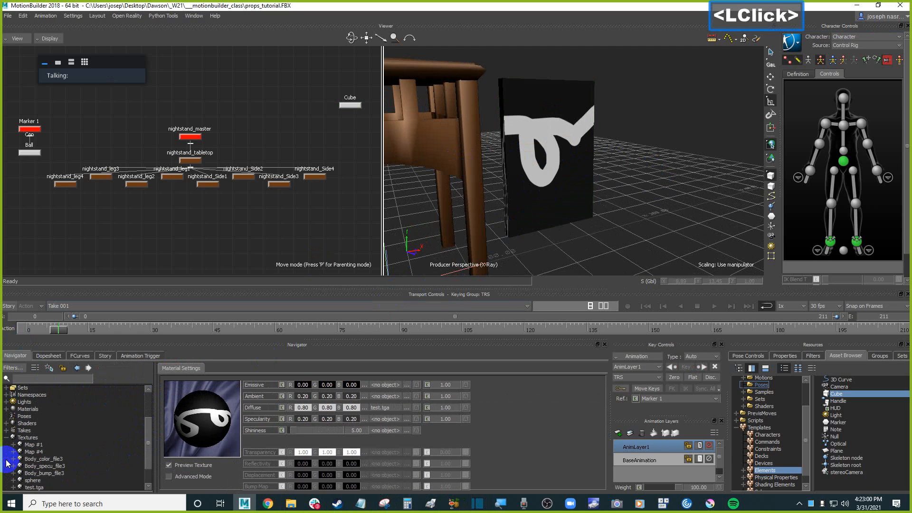
left_click_drag(148, 465, 149, 465)
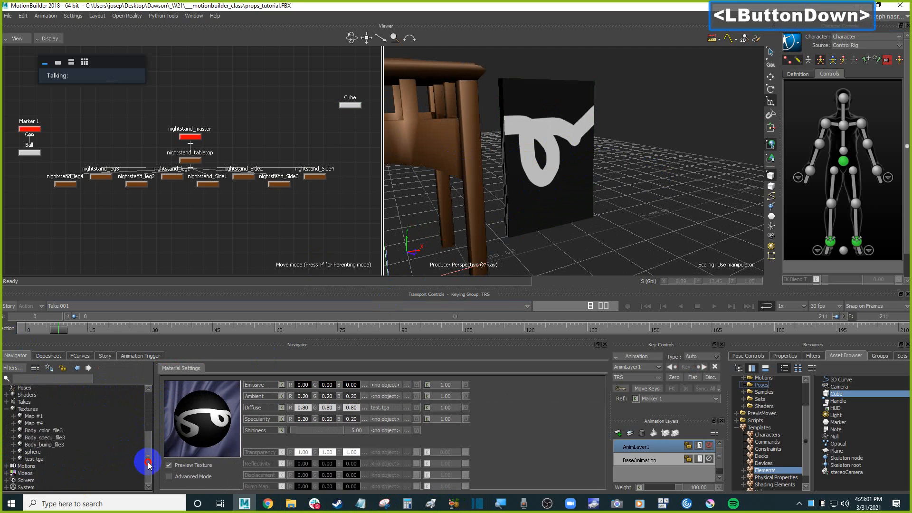
double_click(43, 460)
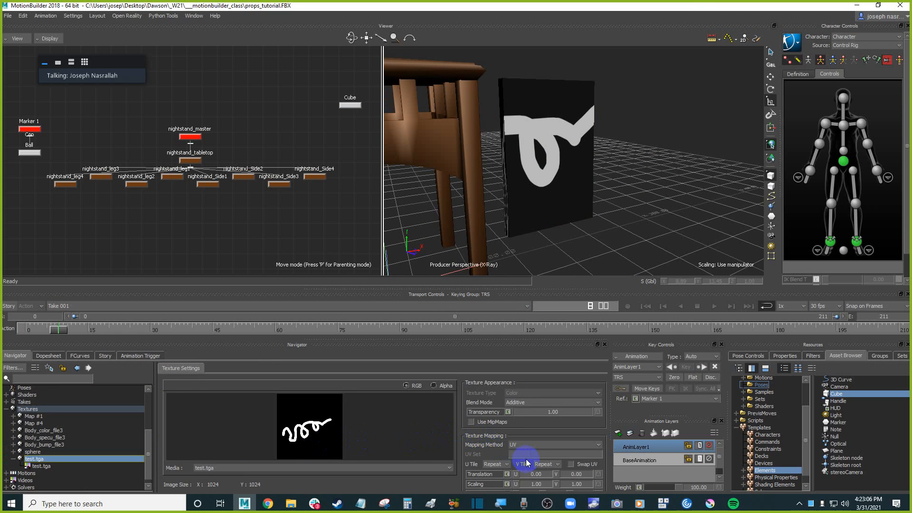
Set the texture's U and V scaling to 3.
left_click_drag(549, 285, 550, 270)
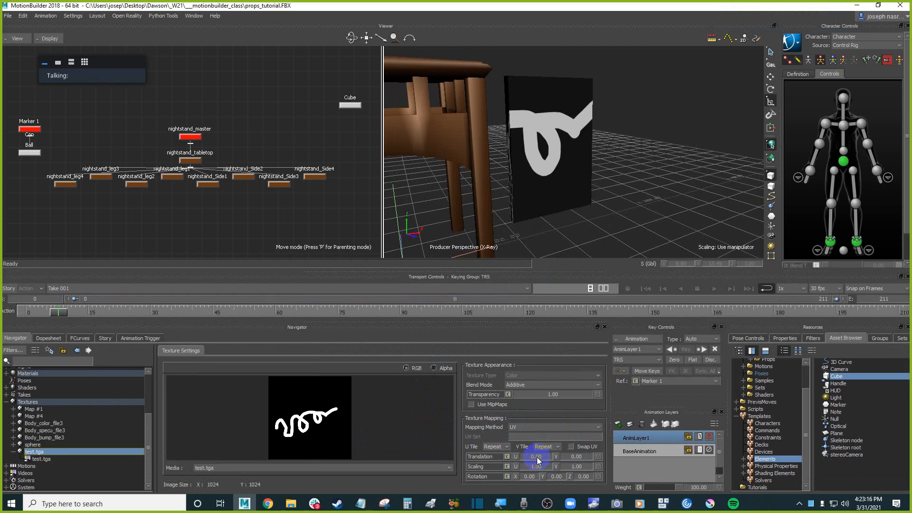
left_click_drag(540, 470, 587, 470)
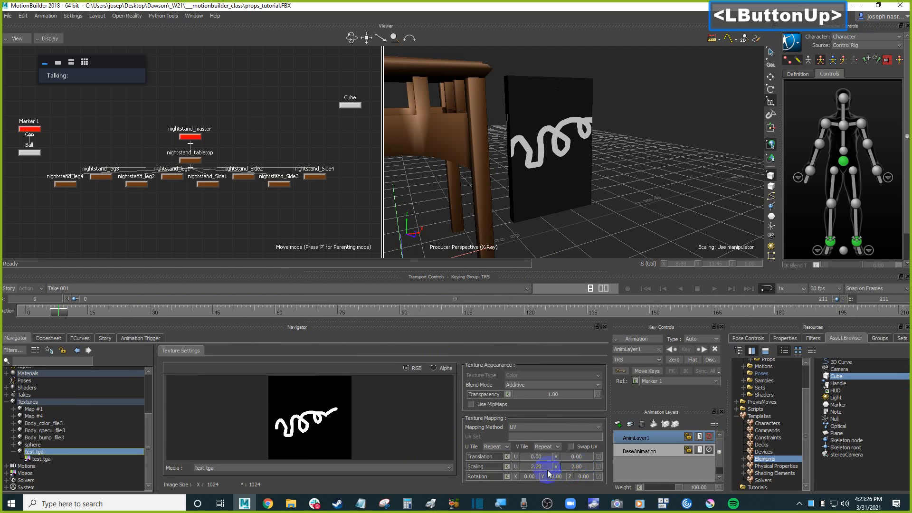
double_click(544, 467)
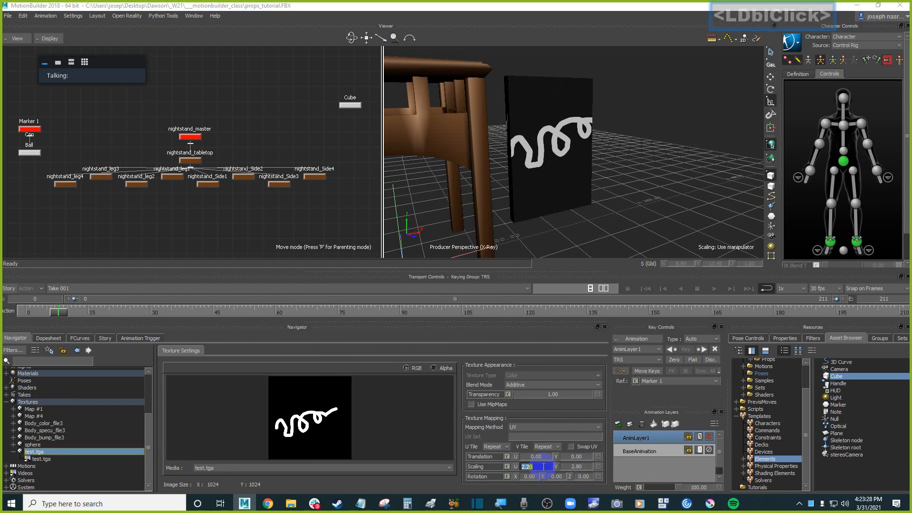
type("3")
key("Return")
left_click(580, 470)
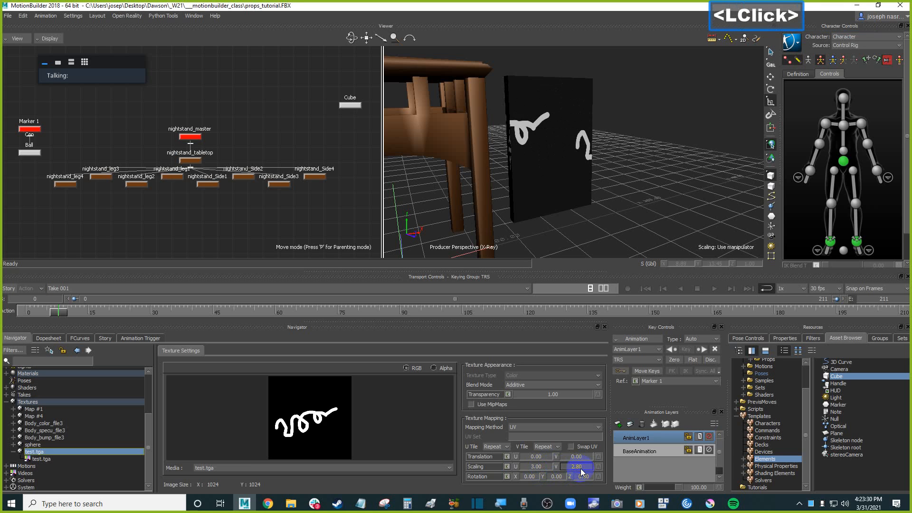
type("3")
key("Return")
Drag the texture's translation and rotation values and try to undo both changes.
left_click_drag(539, 458, 575, 459)
left_click_drag(530, 480, 587, 483)
key("ctrl+z")
key("ctrl+z")
mouse_move(660, 193)
left_mouse_down("ctrl")
mouse_move(678, 193)
mouse_move(532, 206)
mouse_move(693, 203)
mouse_move(675, 201)
left_mouse_up("ctrl")
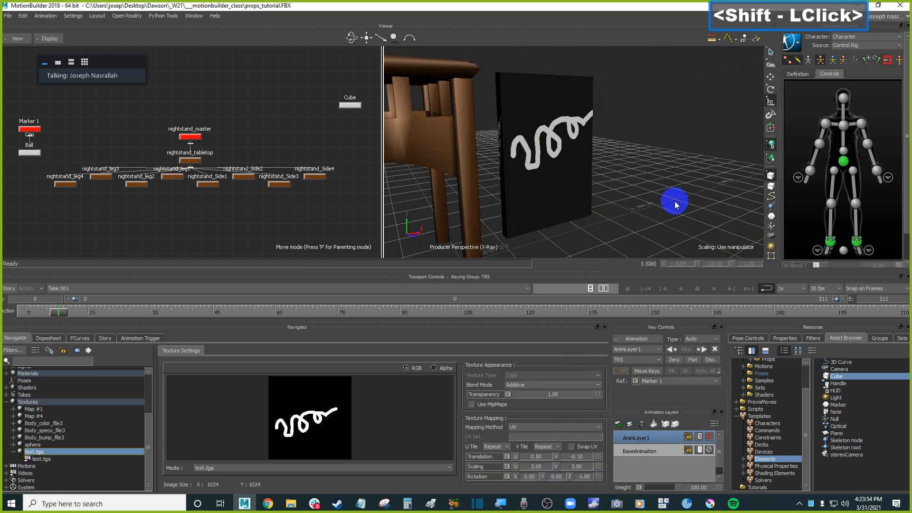
Try to adjust the texture's transparency value.
left_click(555, 396)
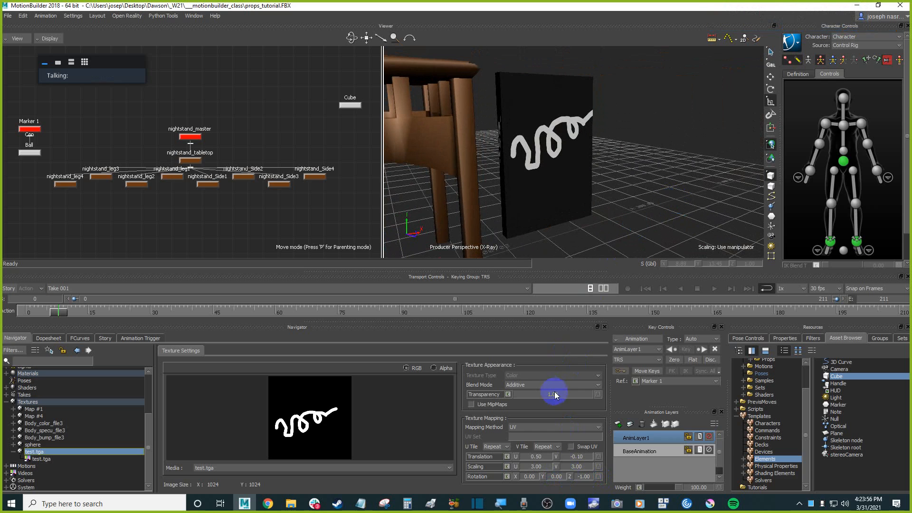
mouse_move(549, 399)
left_mouse_down()
mouse_move(498, 397)
mouse_move(550, 397)
left_mouse_up()
left_click(623, 398)
Select the textured cube in the viewer.
left_click(682, 163)
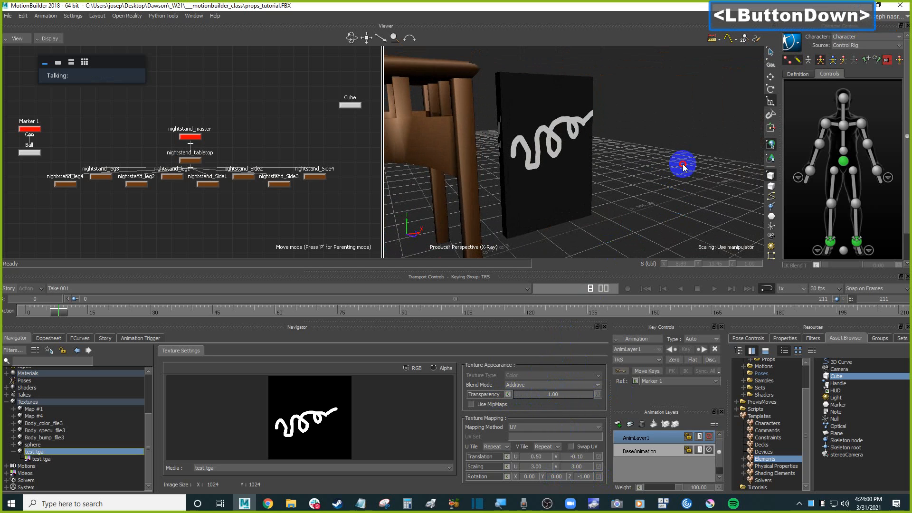
left_click_drag(649, 156, 661, 176, "ctrl")
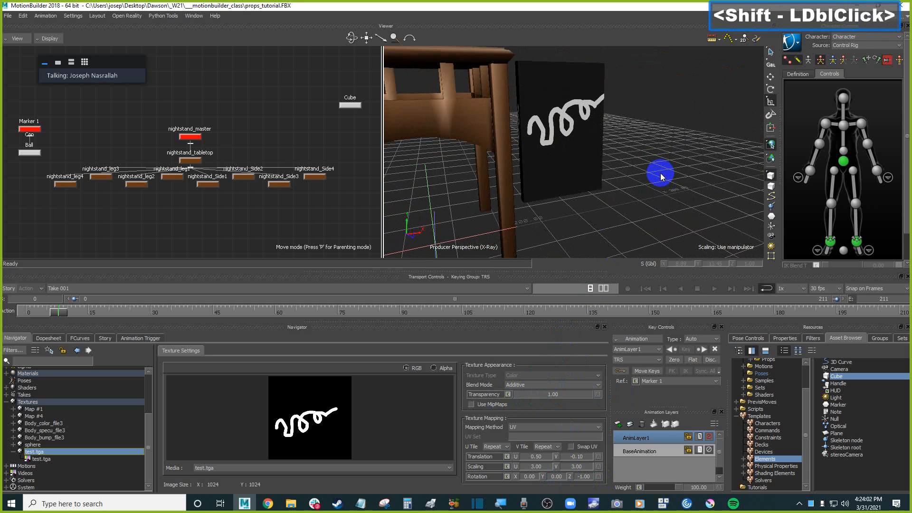
left_click(592, 163)
scroll(654, 183, "down", 2)
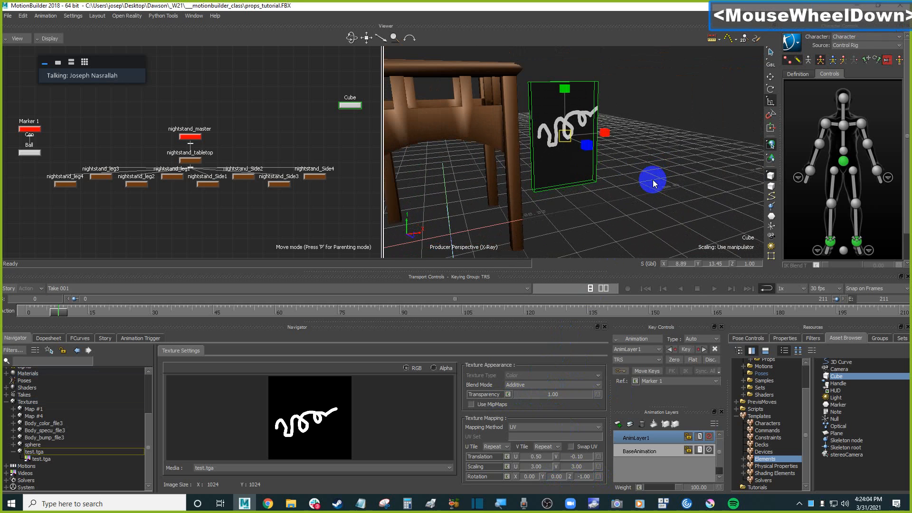
Deselect the textured cube in the viewer.
left_click(661, 194)
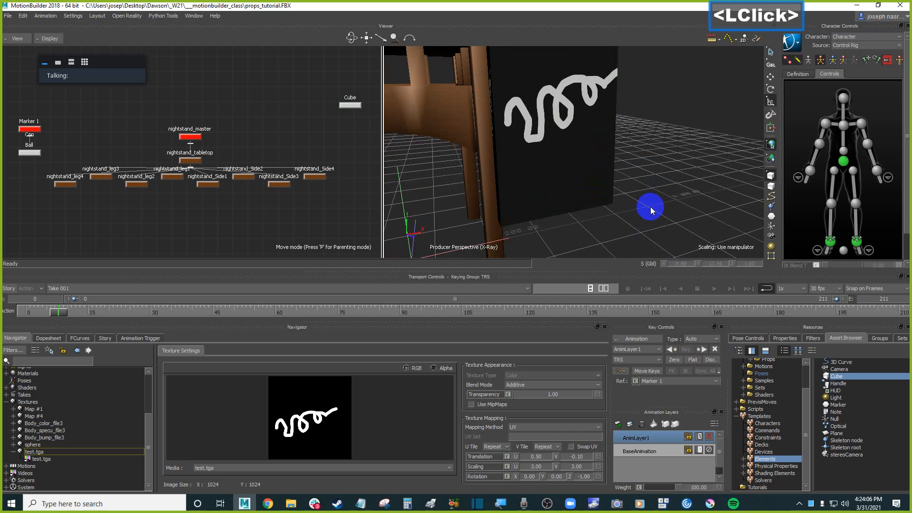
scroll(650, 204, "down", 2)
left_click_drag(651, 209, 634, 190, "shift")
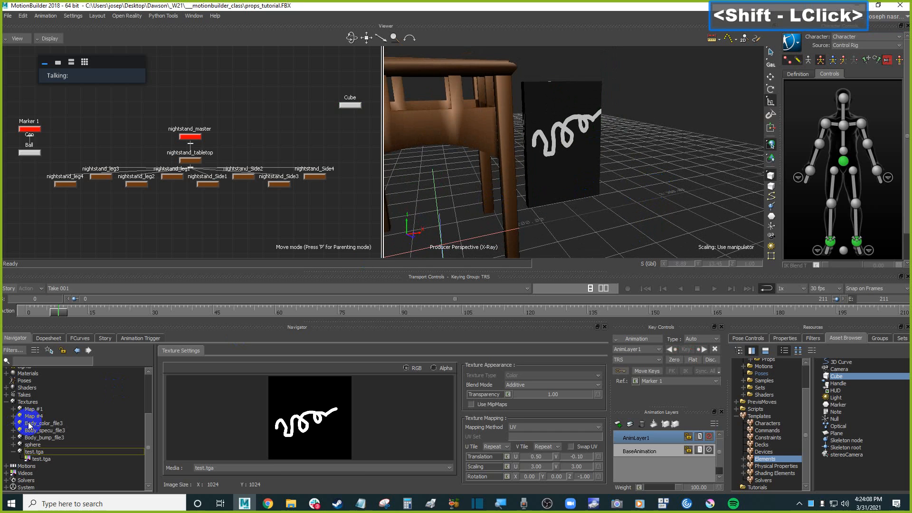
Expand the Shaders folder in the Navigator scene tree.
left_click(157, 416)
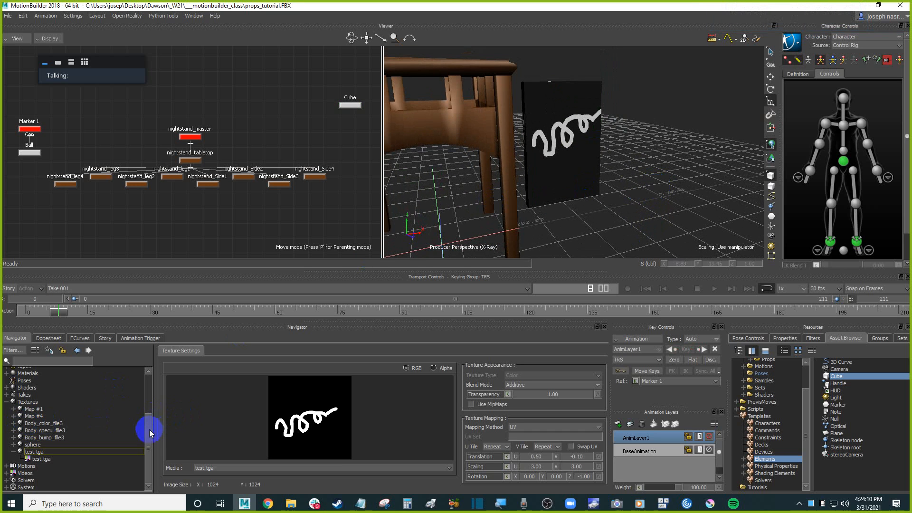
left_click(148, 431)
left_click(149, 428)
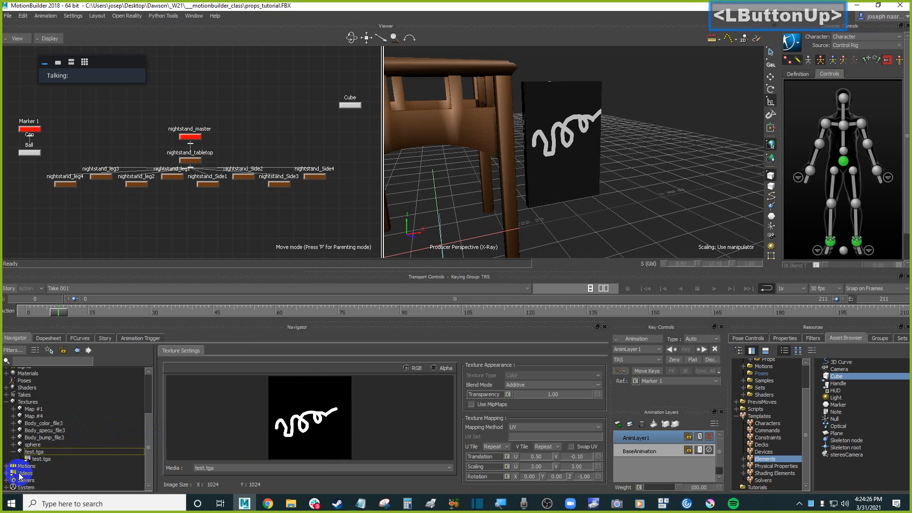
left_click(6, 388)
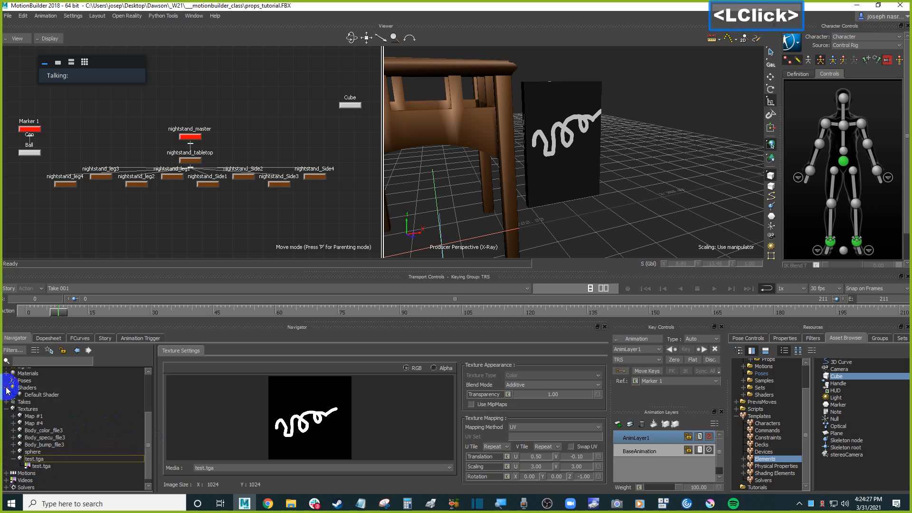
left_click(41, 387)
right_click(42, 388)
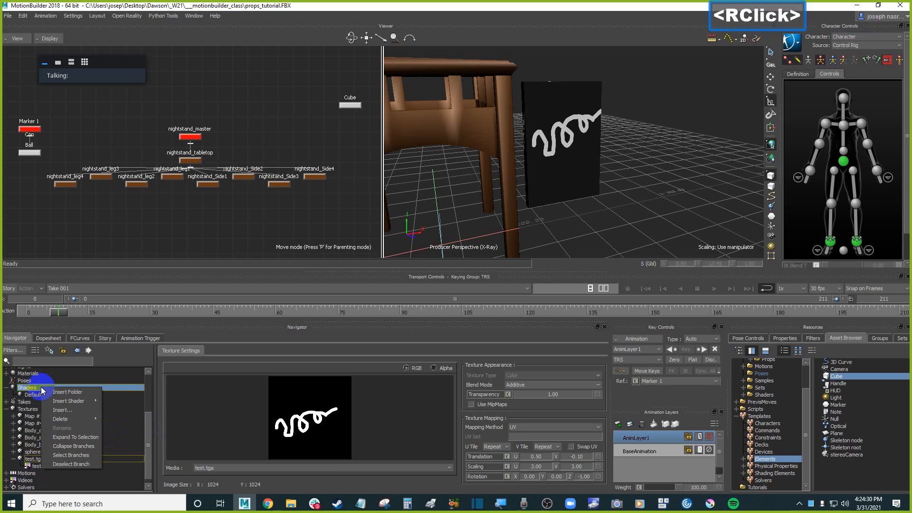
left_click(30, 389)
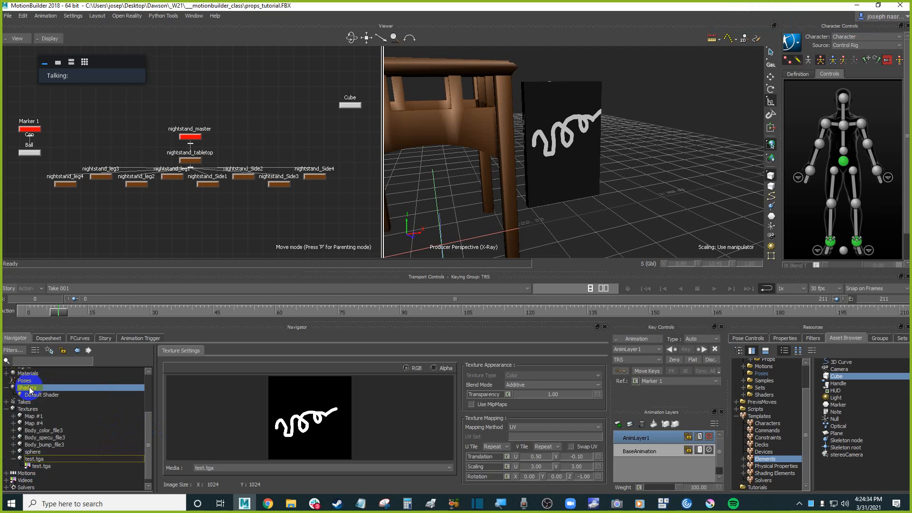
Preview the texture's Alpha channel, then switch the preview back to RGB.
left_click(42, 389)
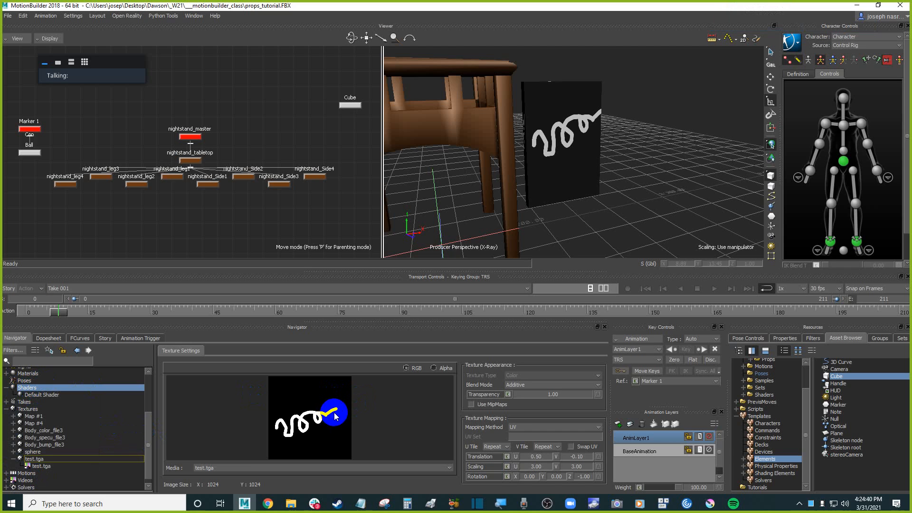
left_click(446, 369)
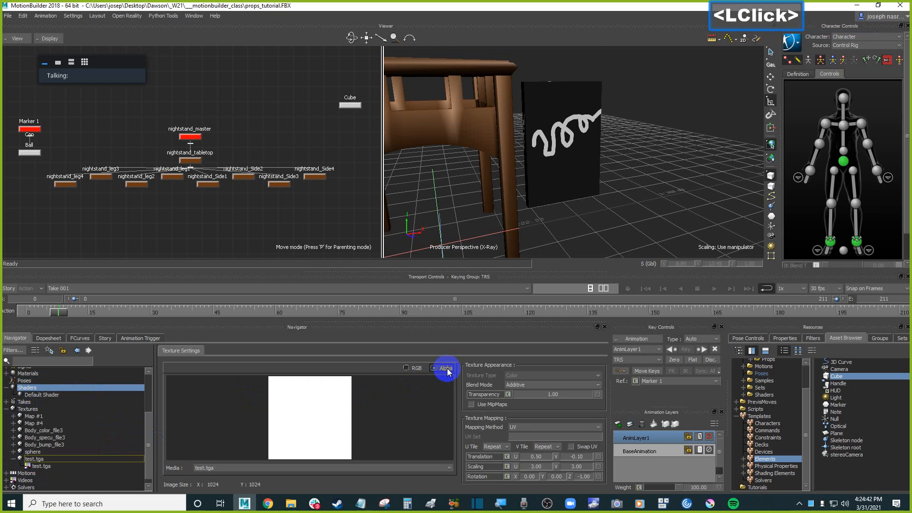
left_click(409, 369)
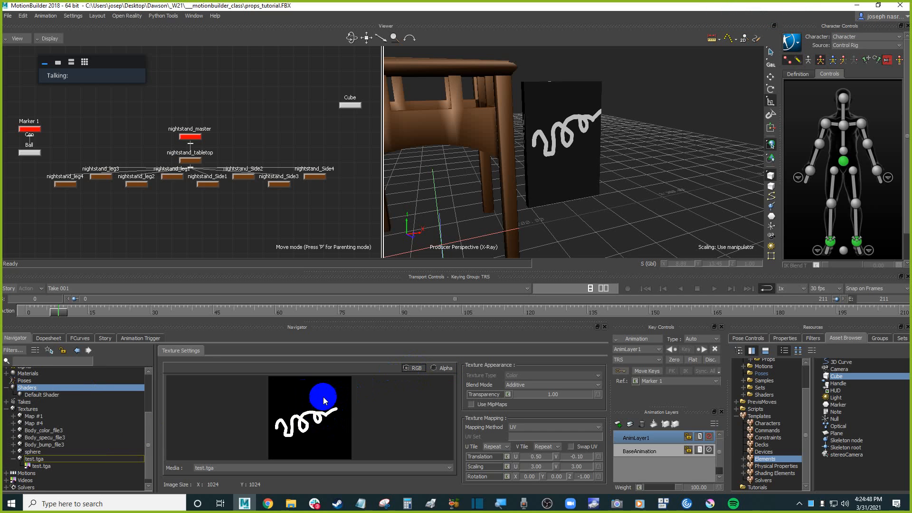
Insert a new Lighted shader into the Shaders folder.
right_click(74, 387)
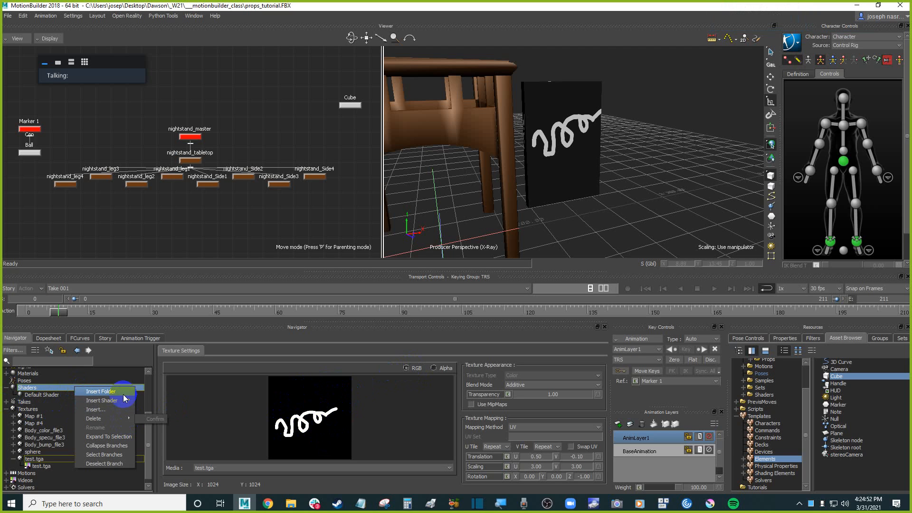
mouse_move(127, 407)
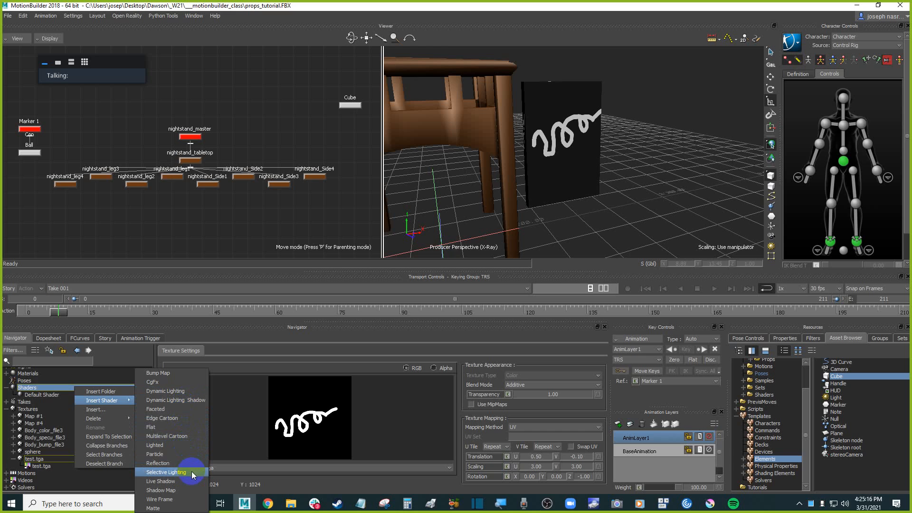
left_click(184, 446)
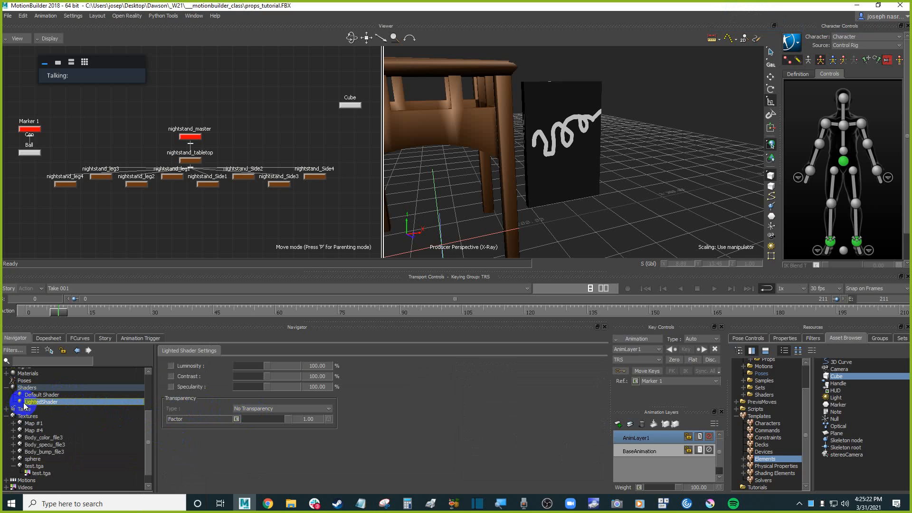
Apply the LightedShader to the cube using the Append option.
left_click(579, 160)
left_click_drag(582, 163, 578, 165)
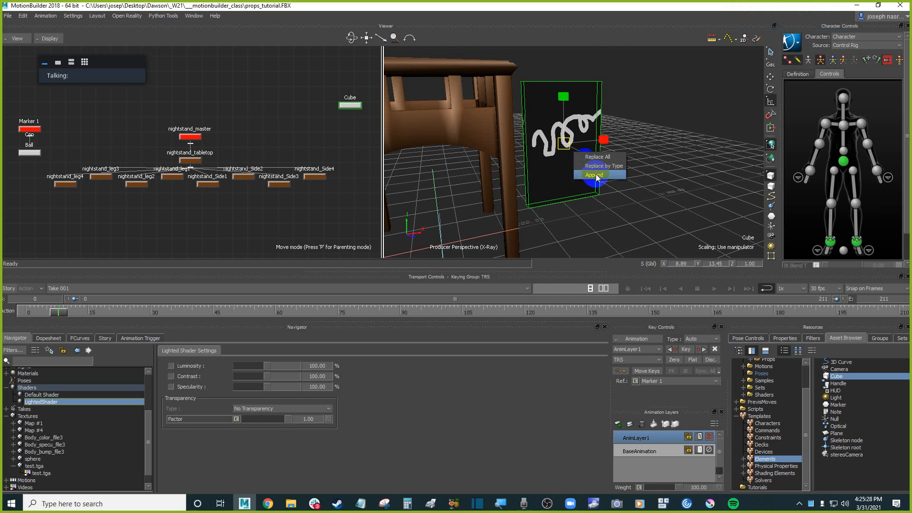
left_click(595, 175)
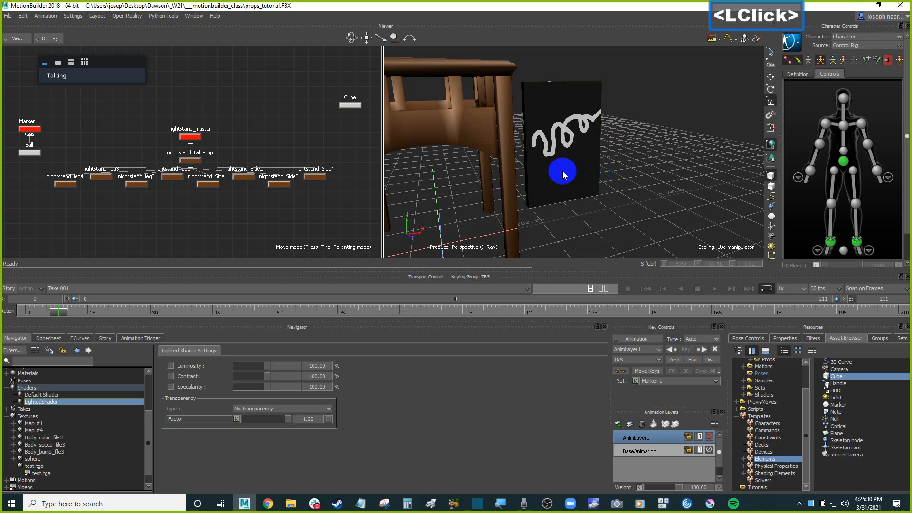
Set the shader's transparency type to Accurate Transparency and drag the factor to about 0.65.
left_click(283, 409)
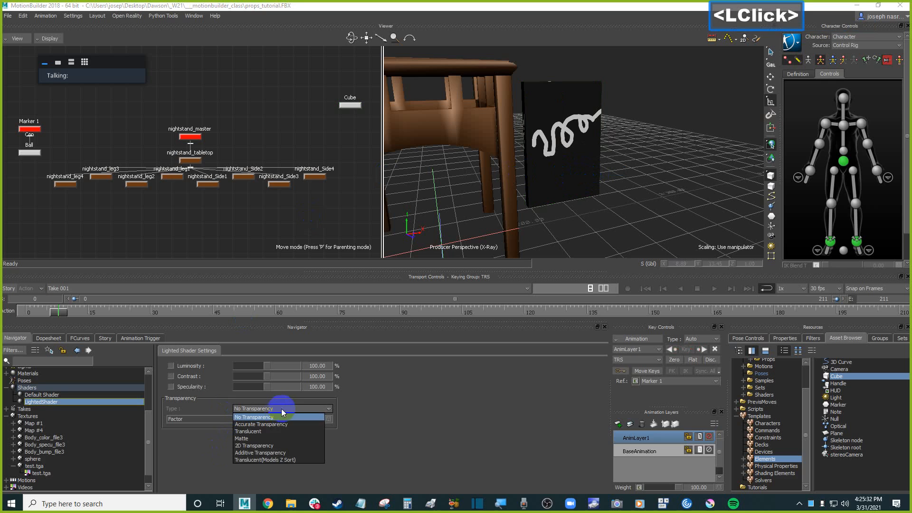
left_click(275, 424)
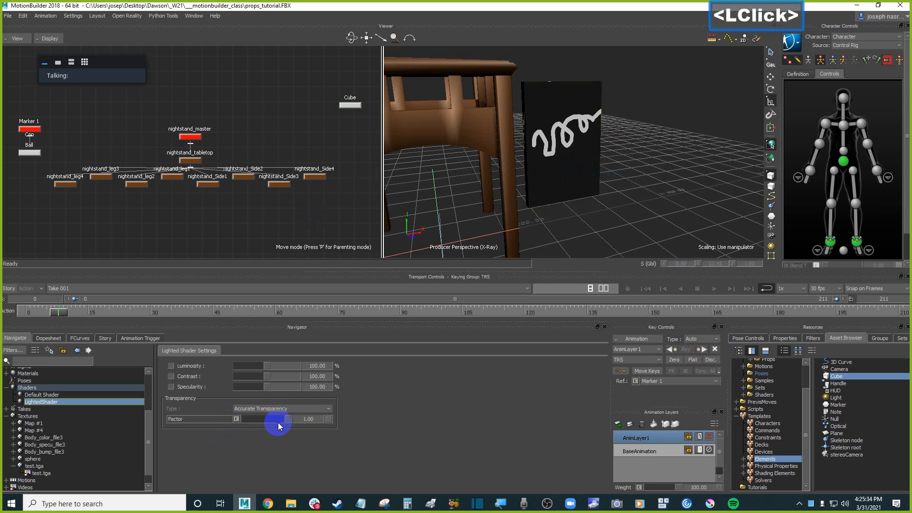
mouse_move(285, 419)
left_mouse_down()
mouse_move(258, 420)
mouse_move(285, 421)
mouse_move(274, 421)
left_mouse_up()
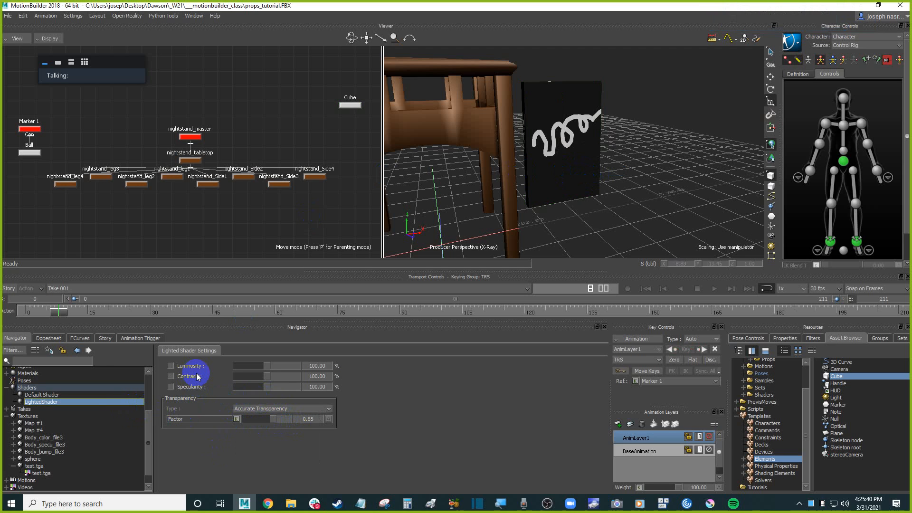
Readjust the transparency factor to about 0.60 and reselect Accurate Transparency as the type.
left_click_drag(148, 425, 148, 433)
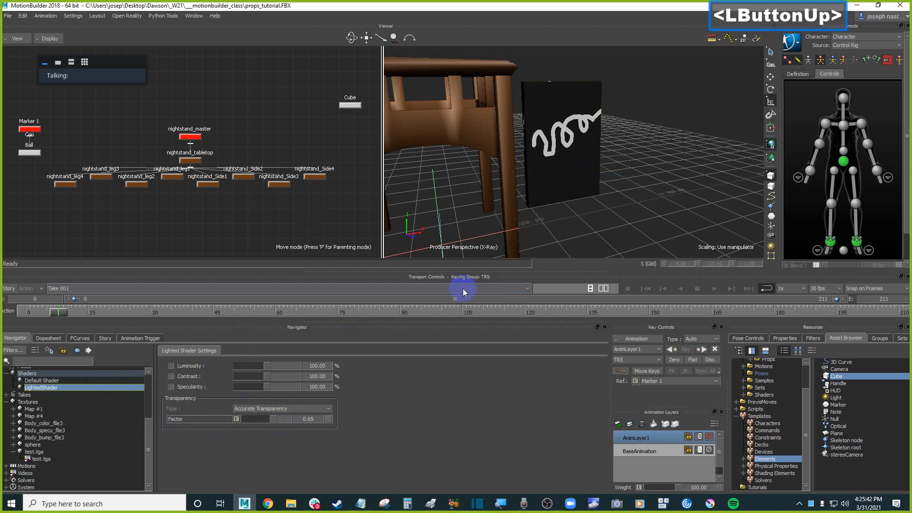
left_click(636, 194)
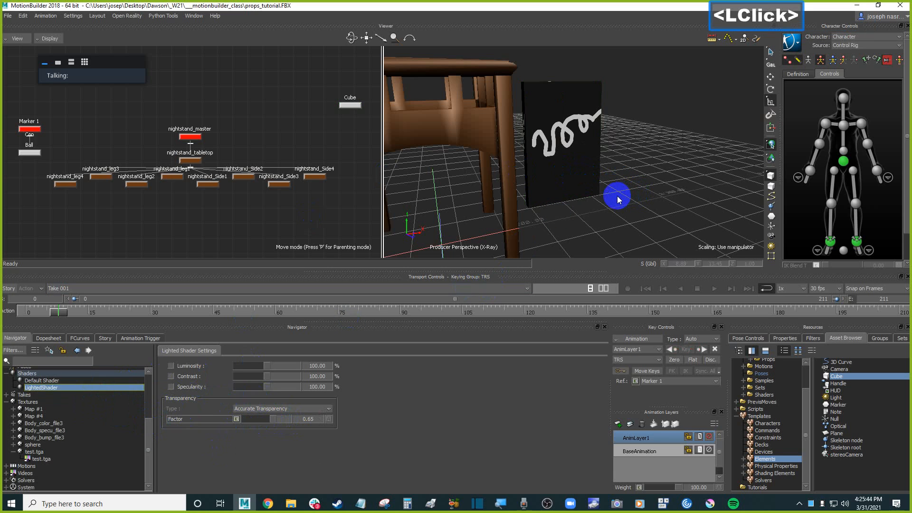
left_click_drag(272, 421, 266, 419)
left_click(275, 408)
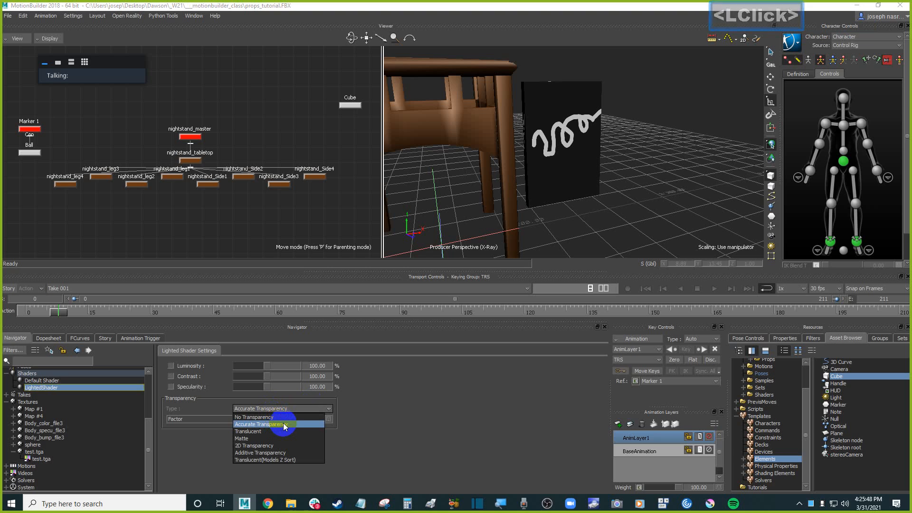
left_click(283, 423)
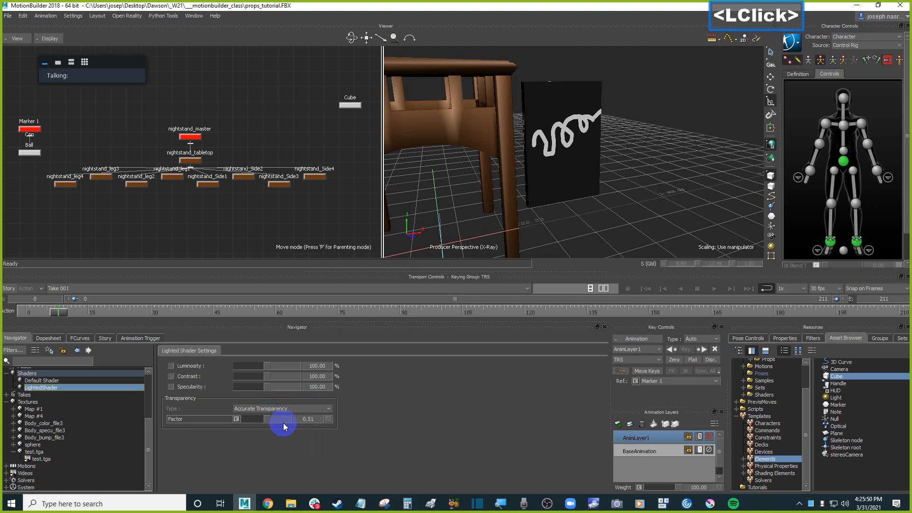
left_click(281, 410)
left_click(279, 432)
left_click(272, 409)
left_click(271, 425)
Drag the LightedShader onto the cube again to apply it.
double_click(53, 388)
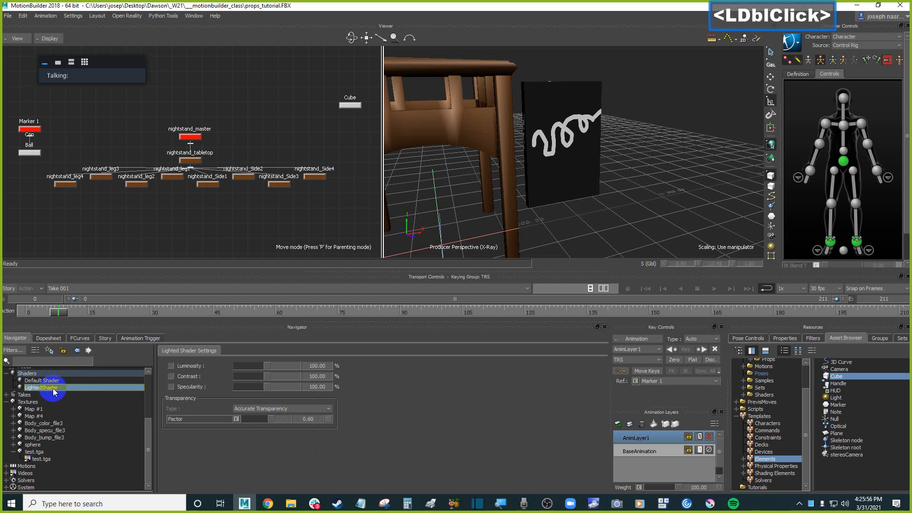
left_click_drag(57, 388, 557, 178)
left_click(597, 183)
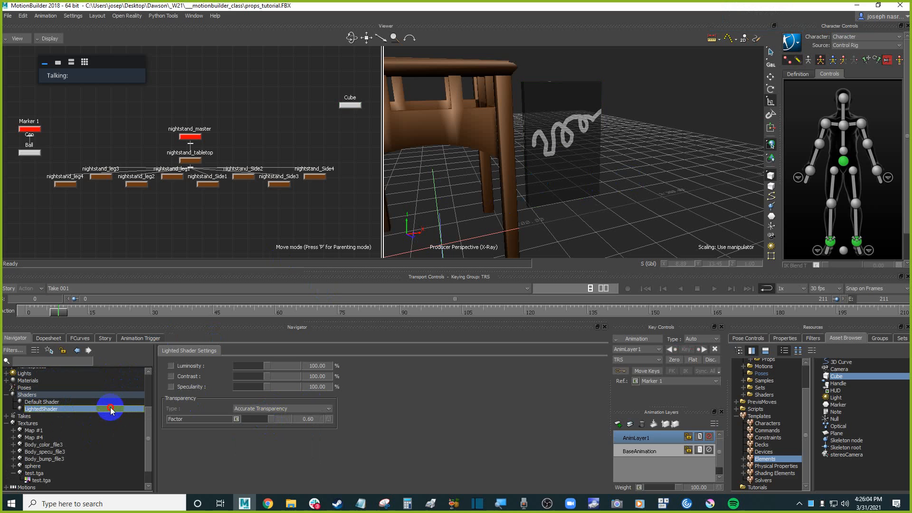
left_click_drag(105, 407, 586, 191)
left_click(604, 196)
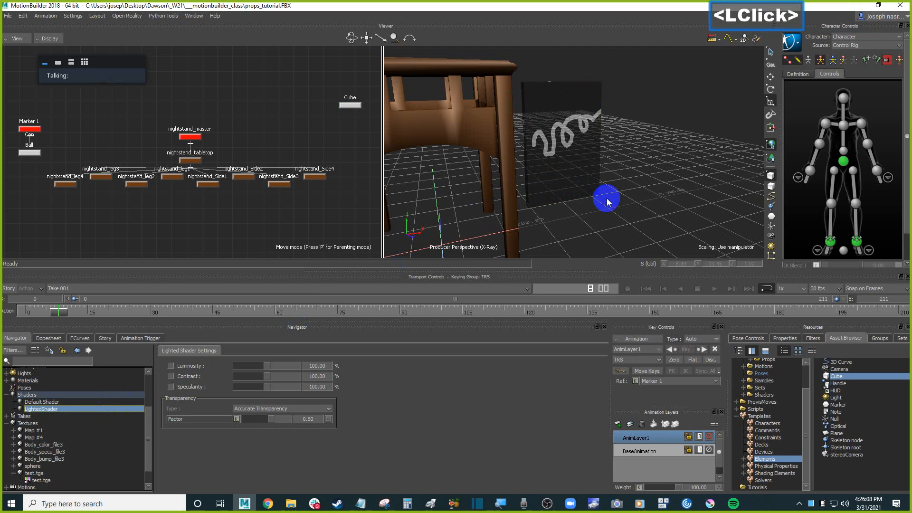
left_click(573, 182)
left_click_drag(573, 181, 573, 181)
left_click(605, 174)
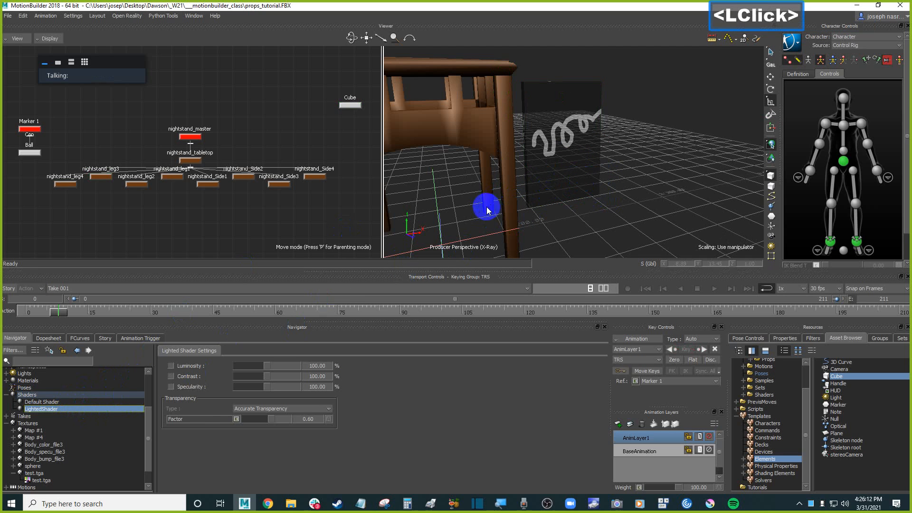
Set the shader's transparency factor to about 0.63.
mouse_move(269, 420)
left_mouse_down()
mouse_move(246, 423)
mouse_move(279, 420)
mouse_move(268, 419)
left_mouse_up()
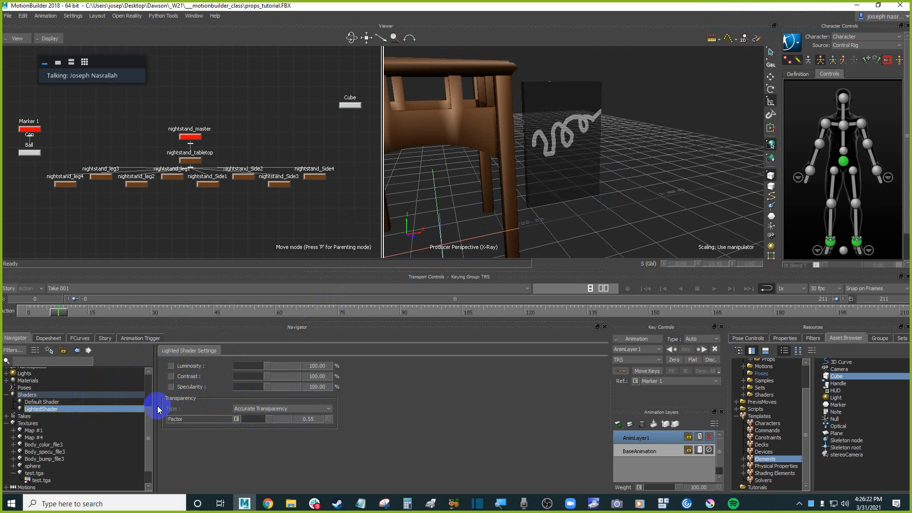
left_click_drag(150, 418, 121, 414)
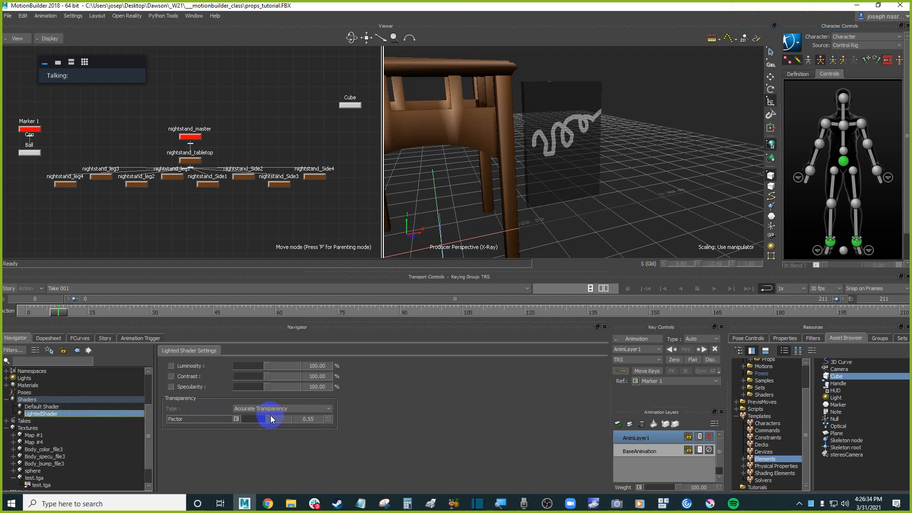
mouse_move(265, 419)
left_mouse_down()
mouse_move(288, 422)
mouse_move(262, 423)
mouse_move(271, 423)
left_mouse_up()
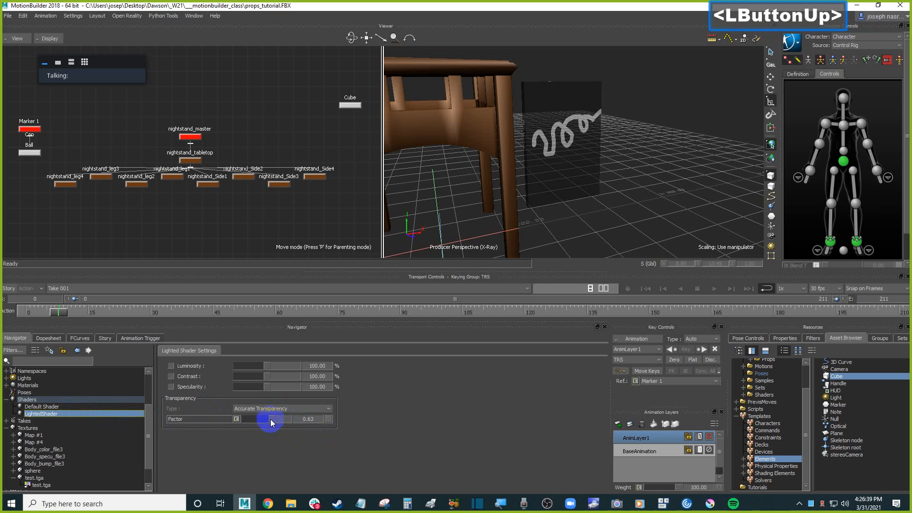
Examine the semi-transparent cube from a different angle in the viewer.
double_click(112, 413)
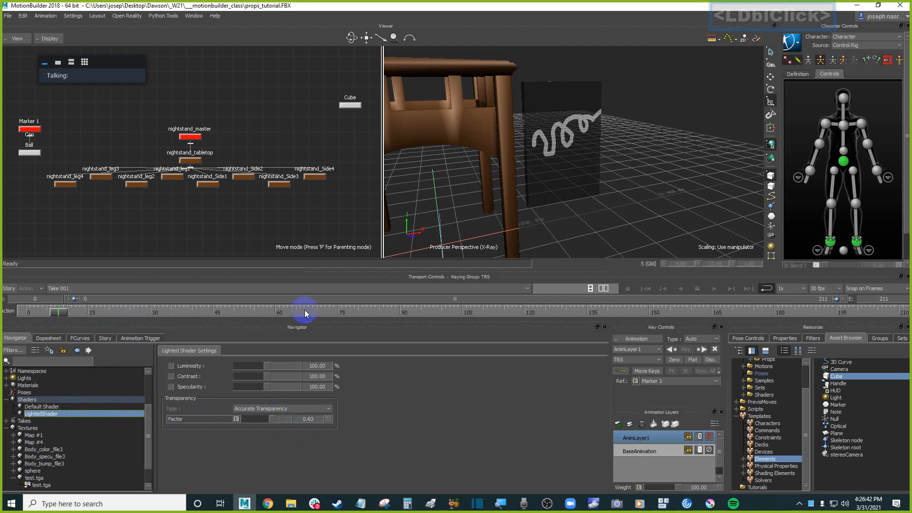
left_click_drag(352, 39, 351, 38)
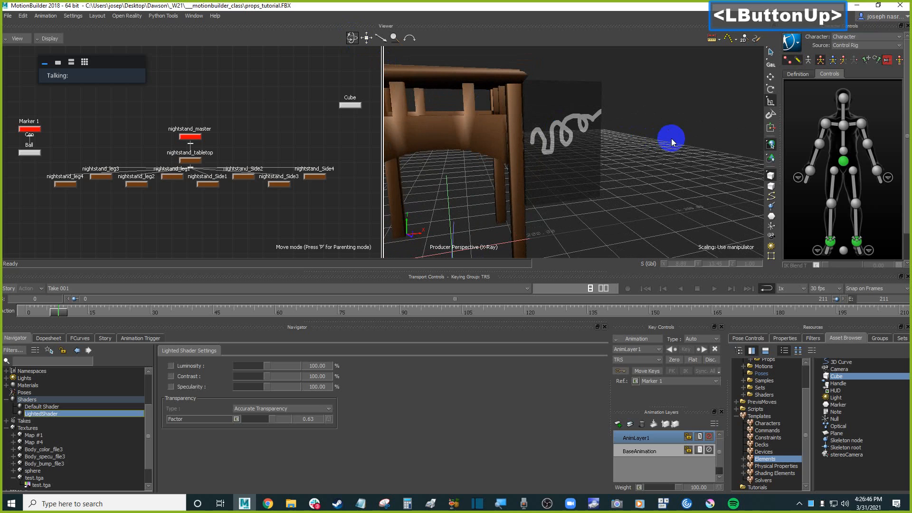
left_click(670, 138)
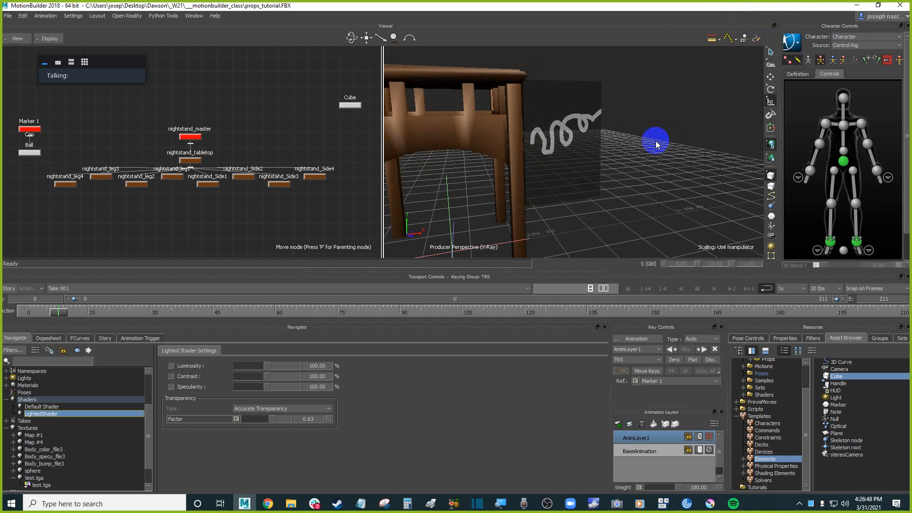
left_click(677, 188)
left_click(591, 179)
double_click(662, 200)
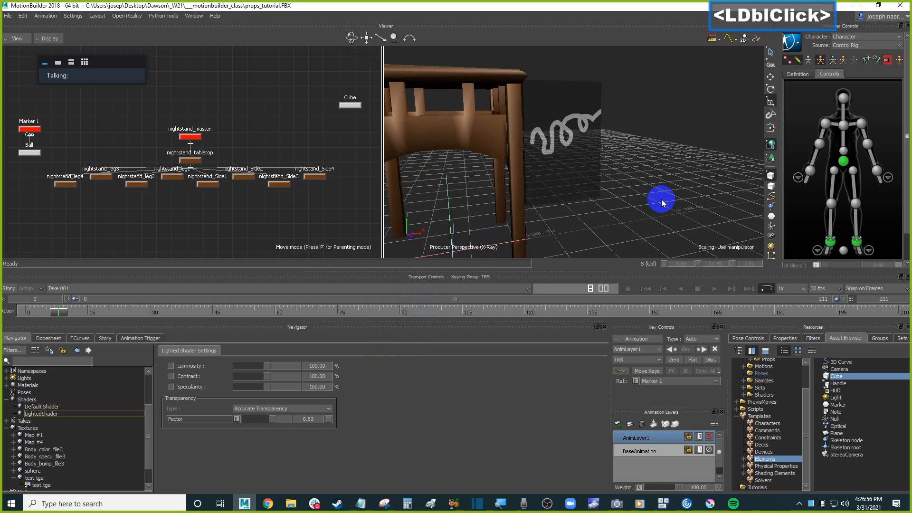